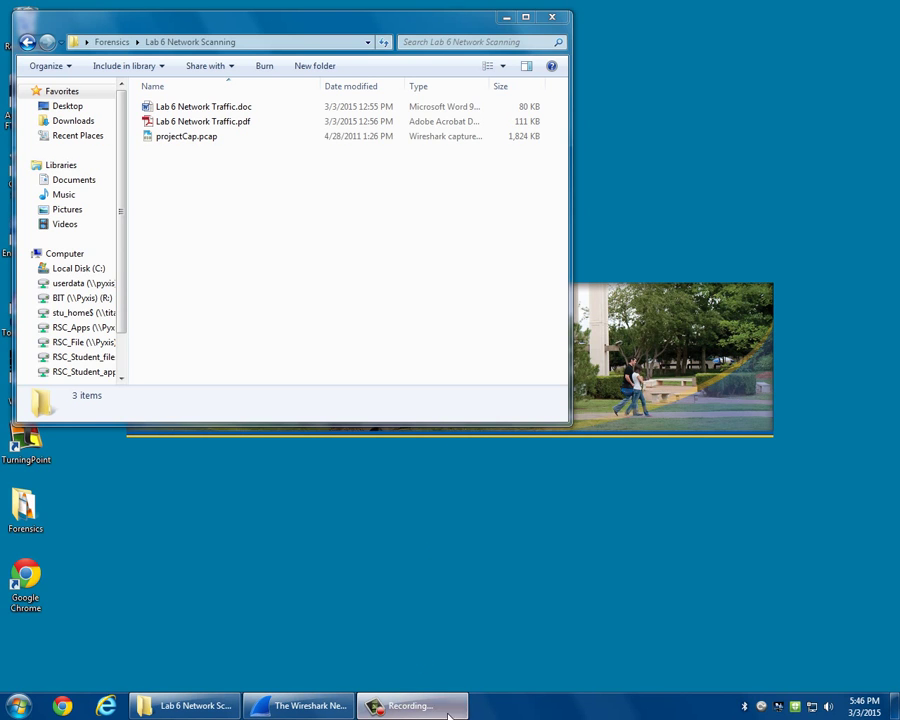
Open the capture file projectCap.pcap from the Lab 6 Network Scanning folder in Wireshark.
{"action": "left_click", "coordinate": [309, 707]}
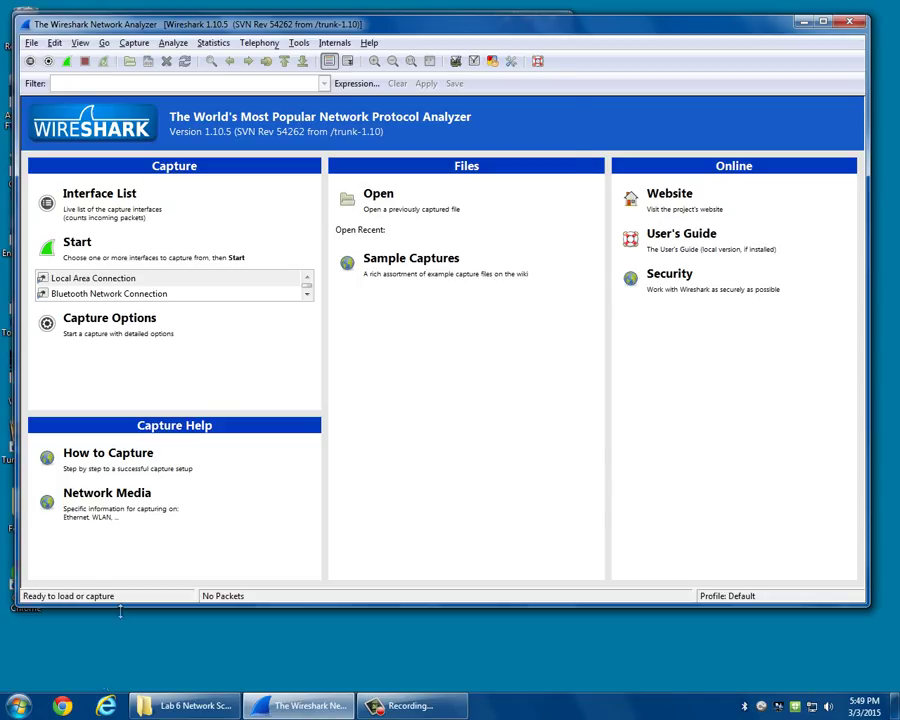
{"action": "left_click", "coordinate": [190, 705]}
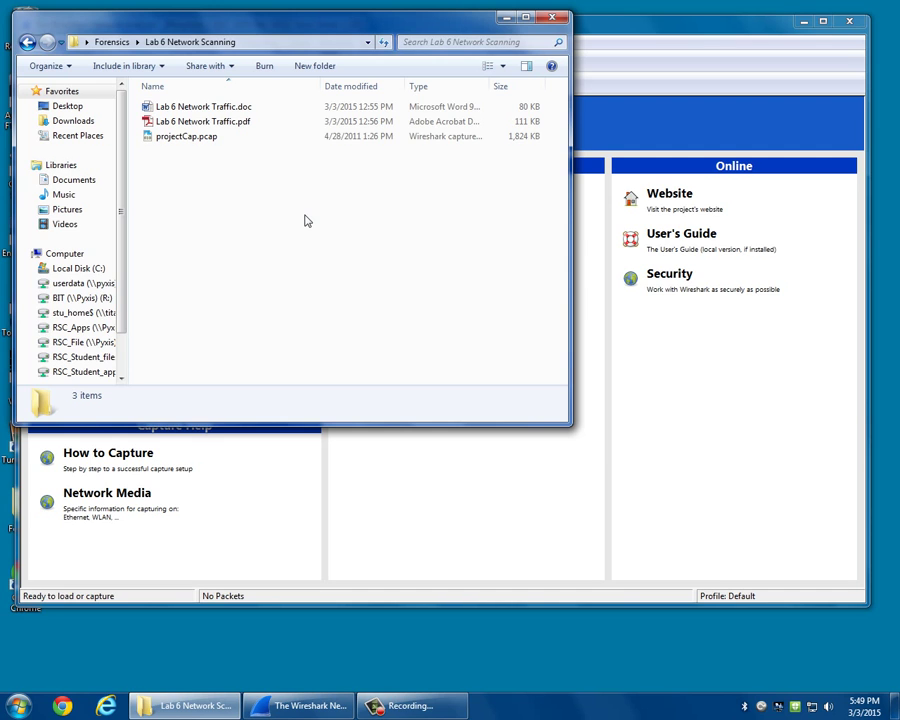
{"action": "left_click", "coordinate": [187, 143]}
{"action": "double_click", "coordinate": [187, 143]}
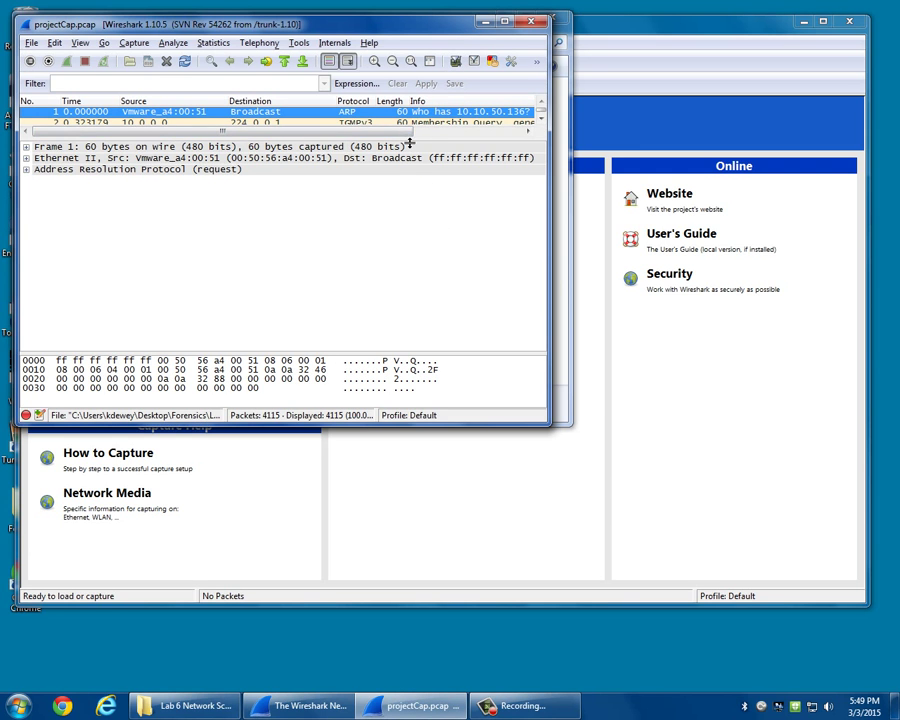
Enlarge the packet list to look through the projectCap.pcap packets, and close that capture window.
{"action": "left_click_drag", "start_coordinate": [411, 134], "coordinate": [400, 292]}
{"action": "scroll", "coordinate": [362, 188], "scroll_direction": "down", "scroll_amount": 10}
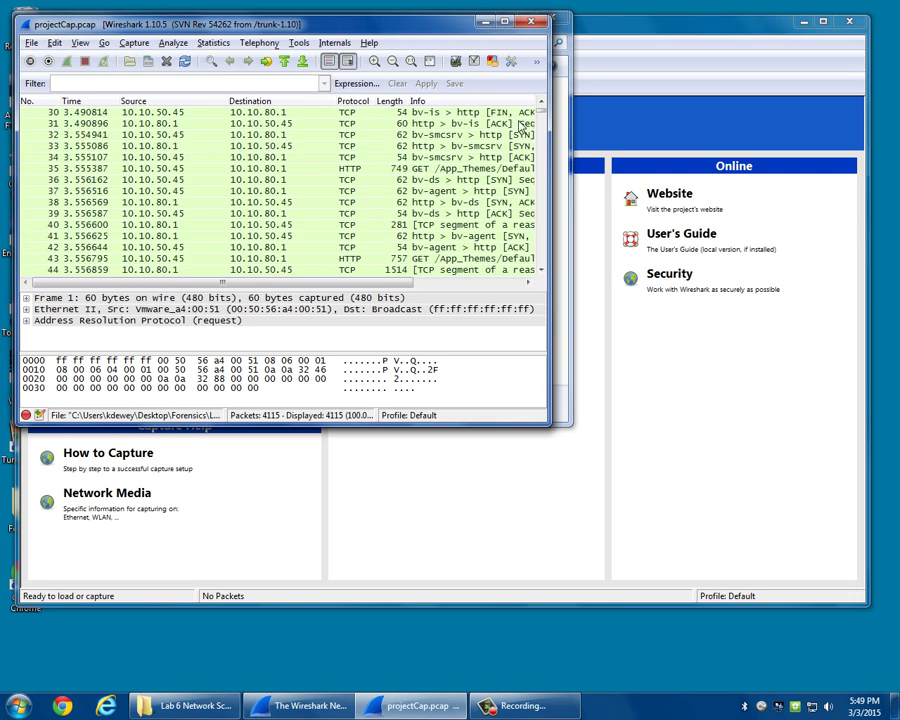
{"action": "left_click_drag", "start_coordinate": [544, 112], "coordinate": [544, 177]}
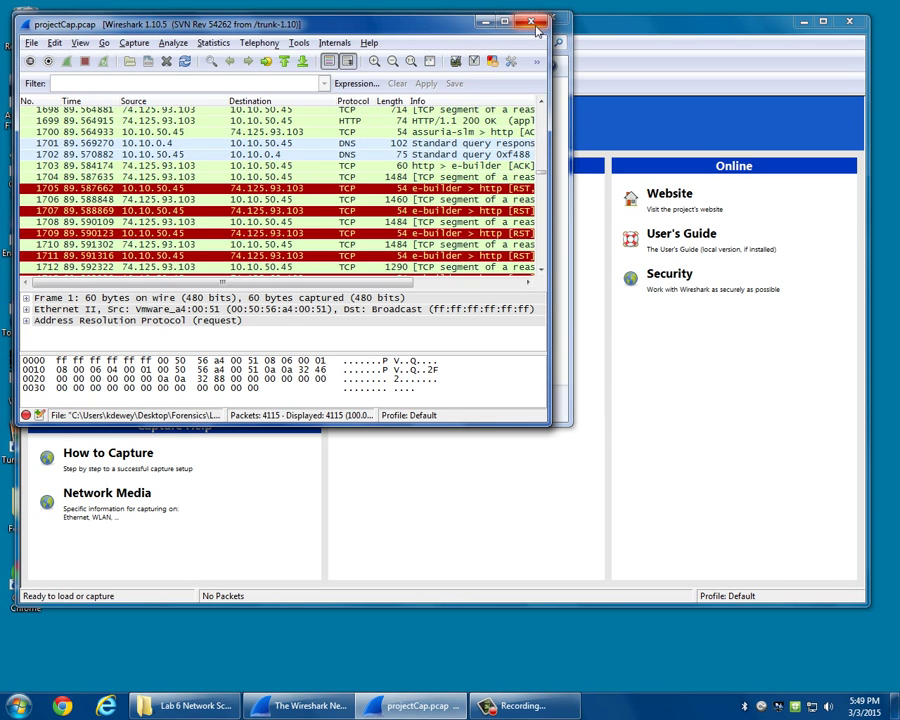
{"action": "left_click", "coordinate": [531, 21]}
{"action": "left_click", "coordinate": [242, 215]}
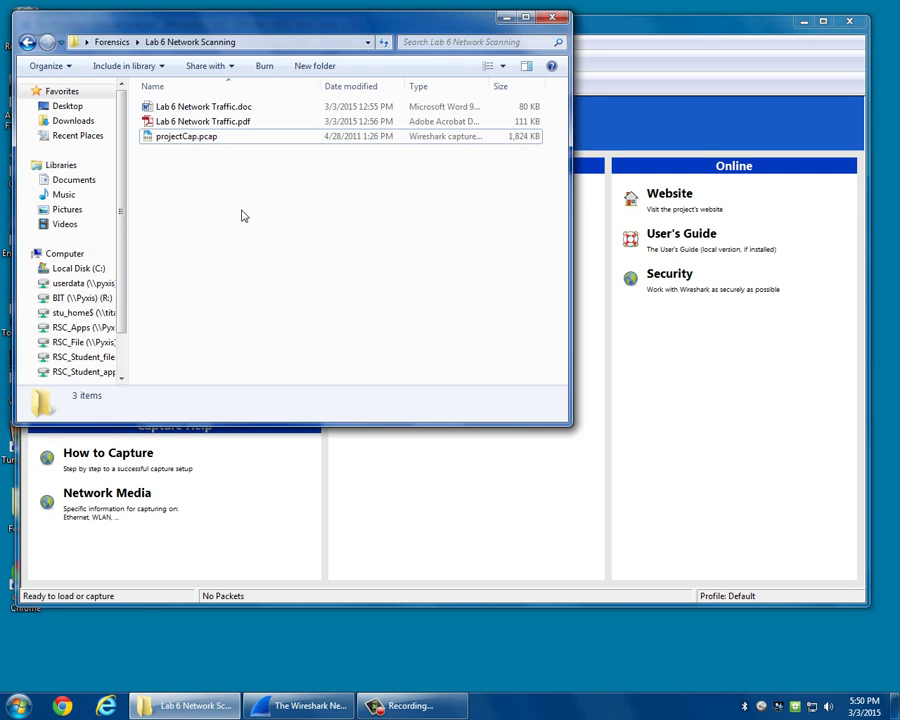
Start a live packet capture on the Local Area Connection in the main Wireshark window.
{"action": "left_click", "coordinate": [416, 488]}
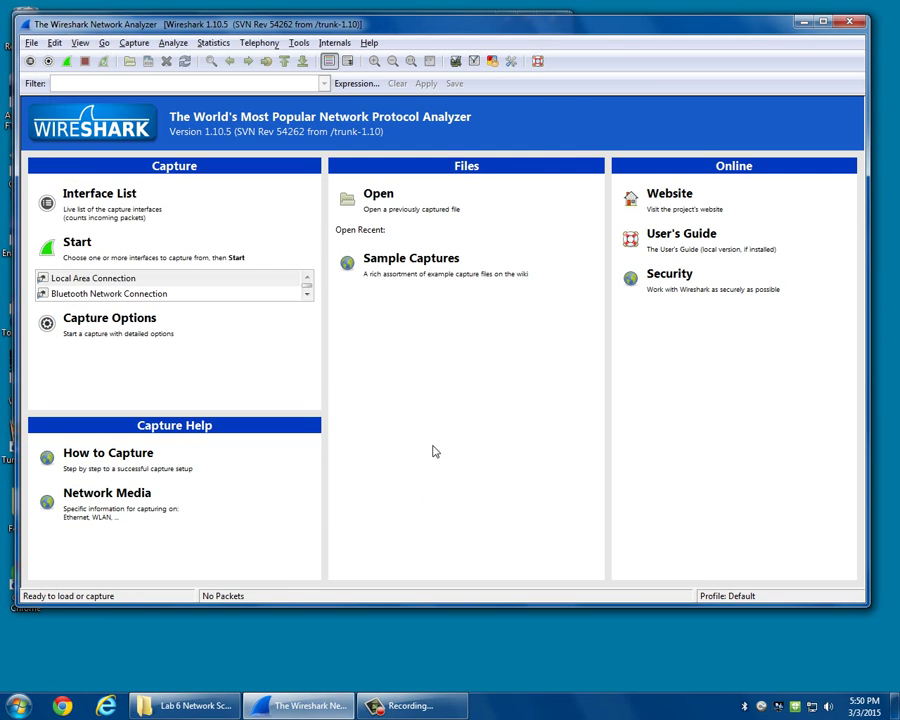
{"action": "left_click", "coordinate": [134, 43]}
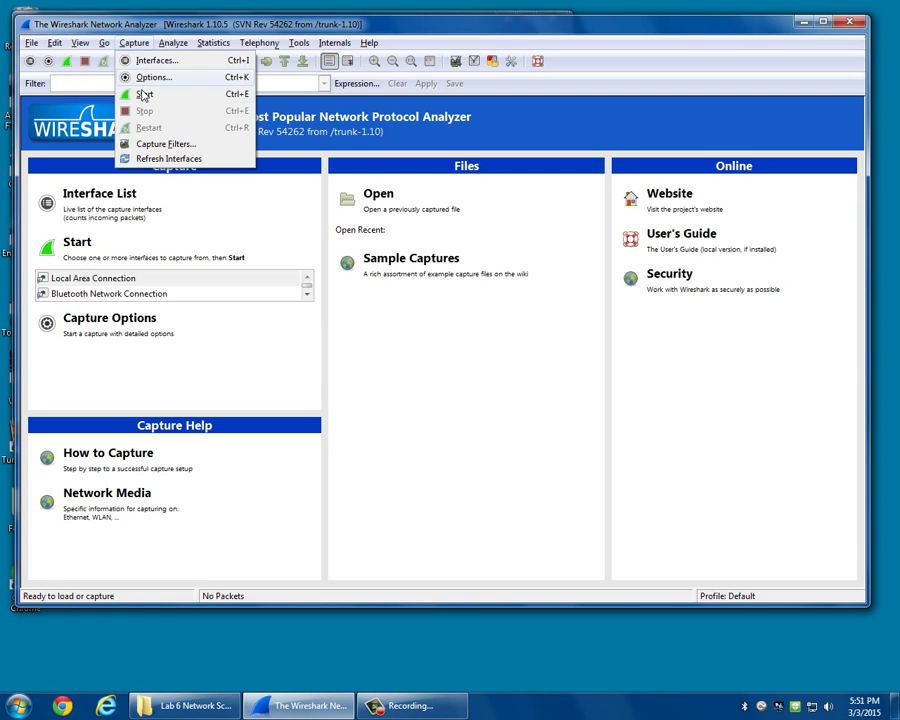
{"action": "left_click", "coordinate": [142, 94]}
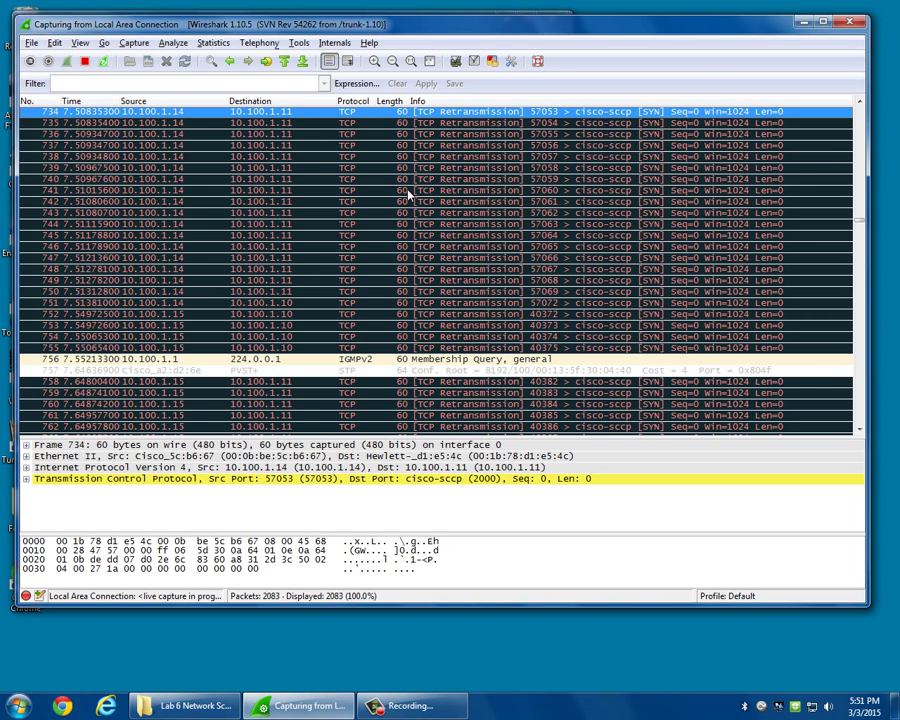
Examine the earliest packets of the running capture from packet 1 onward, and select the ARP broadcast in packet 89.
{"action": "key", "text": "Page_Up"}
{"action": "key", "text": "Home"}
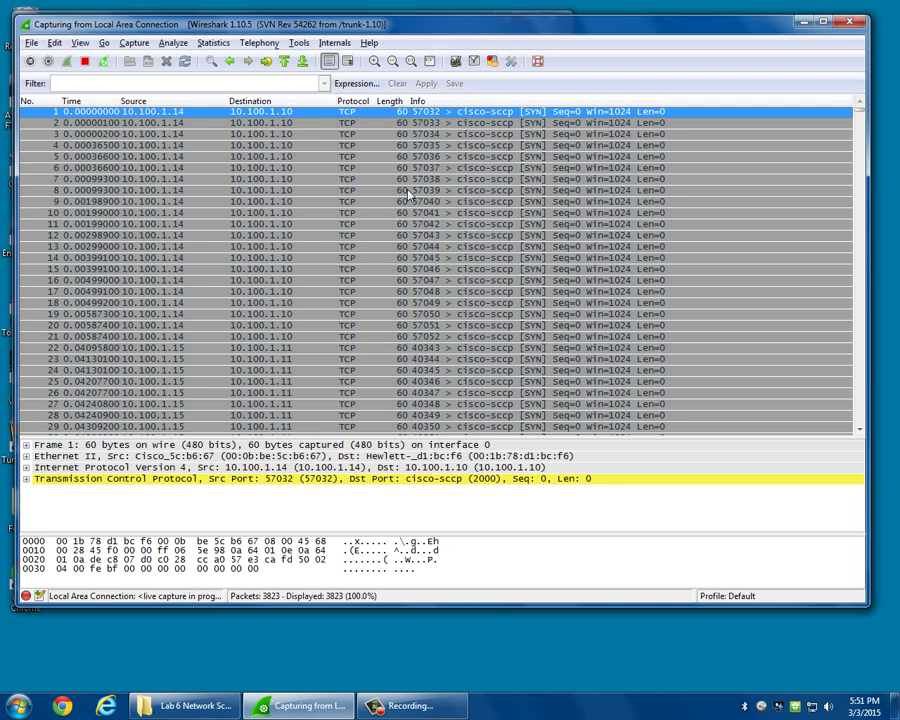
{"action": "key", "text": "Page_Down"}
{"action": "key", "text": "Page_Down"}
{"action": "key", "text": "Page_Up"}
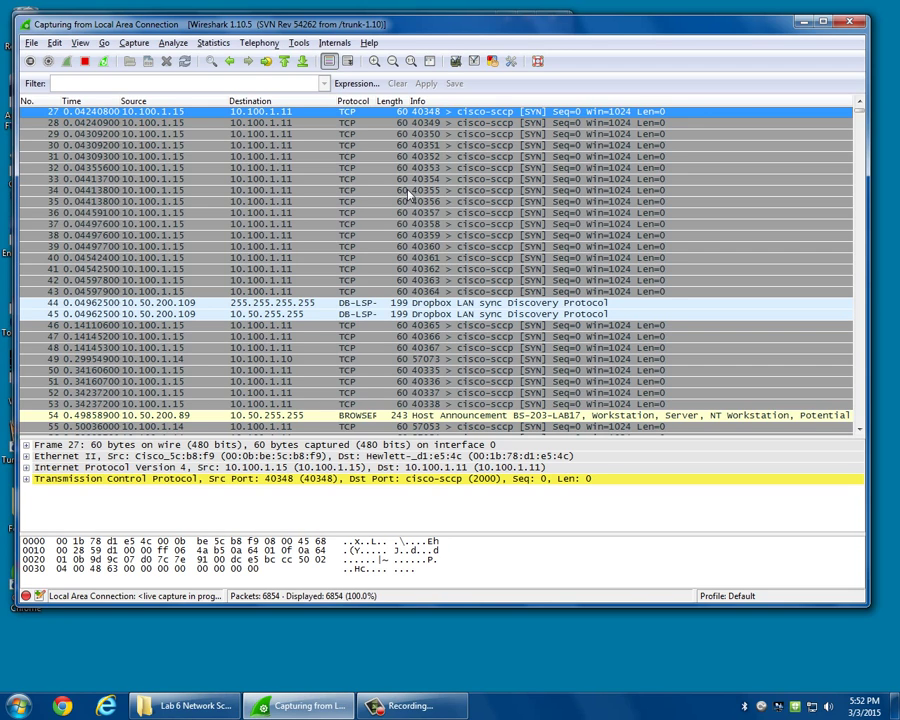
{"action": "key", "text": "Page_Down"}
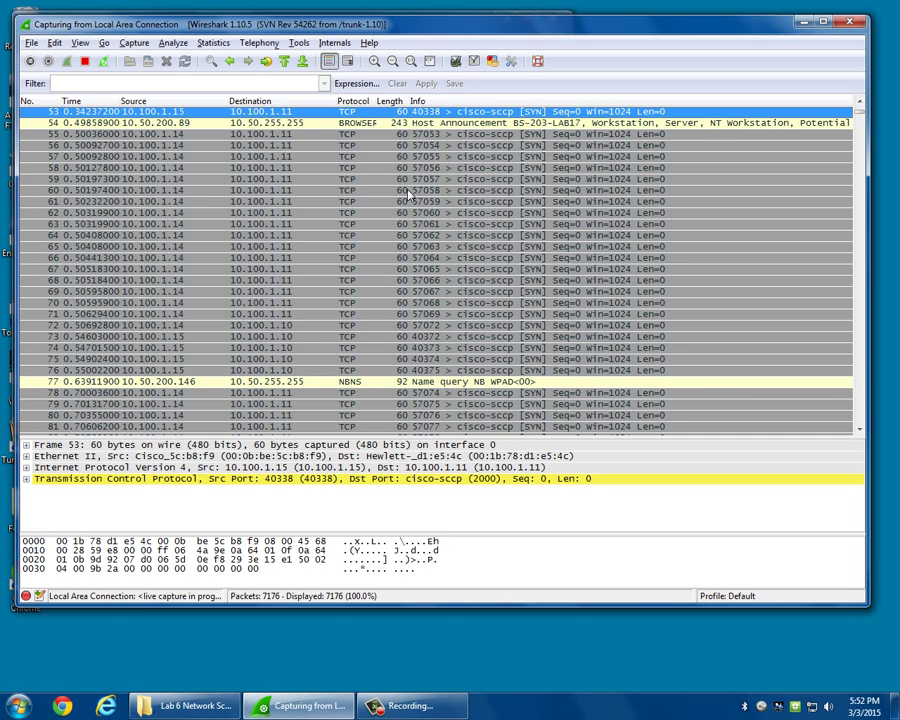
{"action": "key", "text": "Page_Down"}
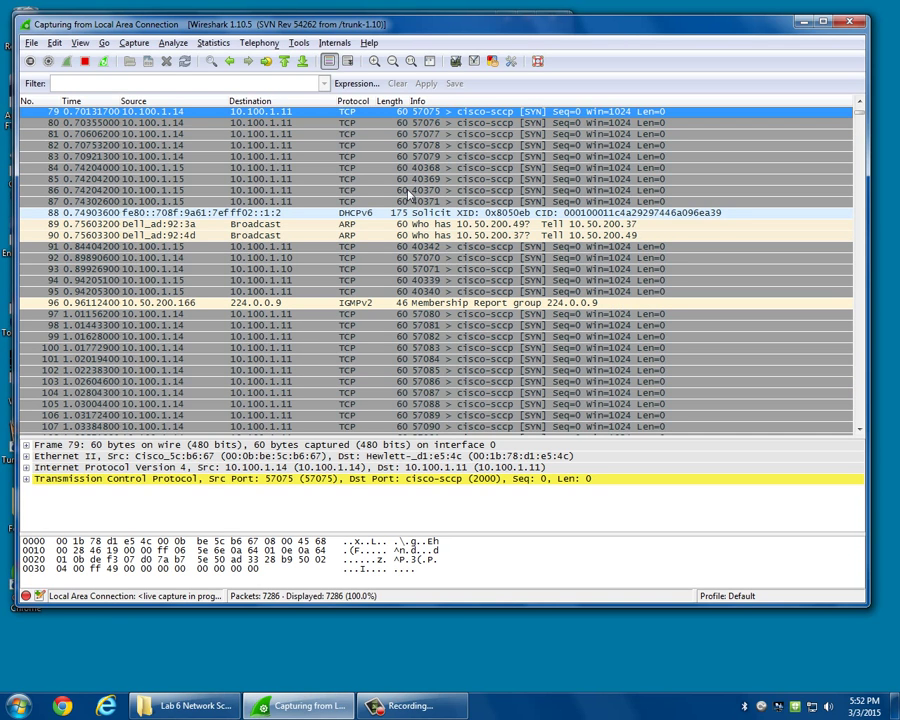
{"action": "left_click", "coordinate": [324, 225]}
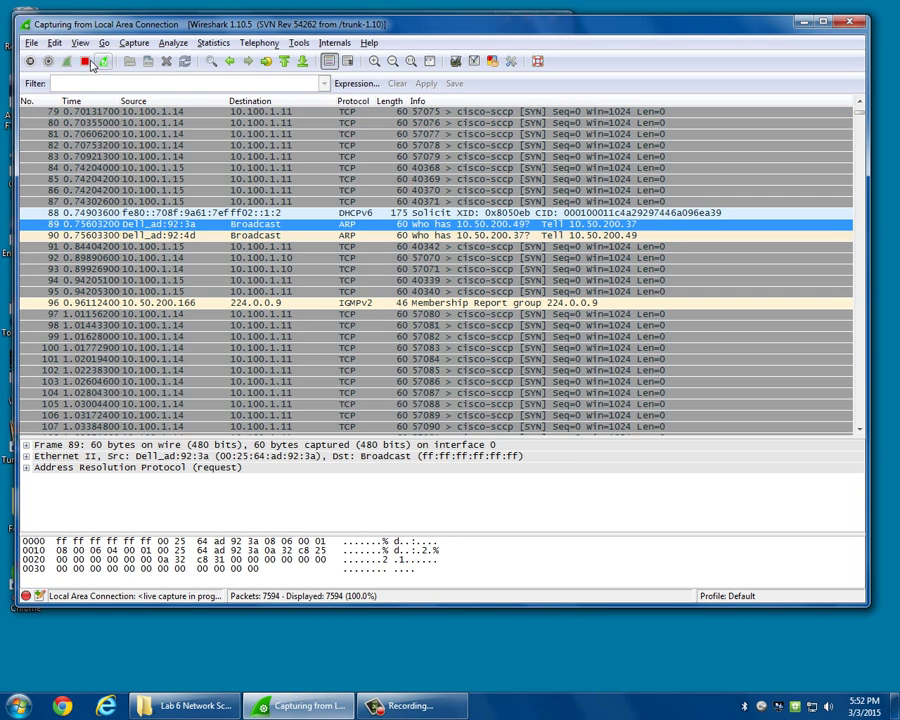
Stop the live capture and resize the panes to give the packet details and packet bytes more room.
{"action": "left_click", "coordinate": [86, 63]}
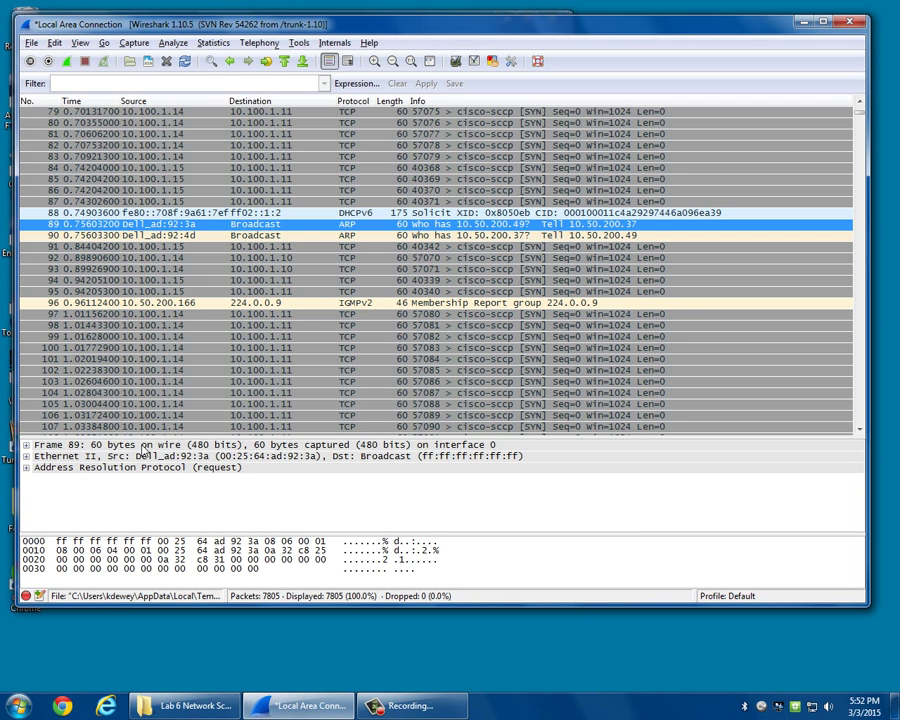
{"action": "left_click_drag", "start_coordinate": [148, 438], "coordinate": [150, 285]}
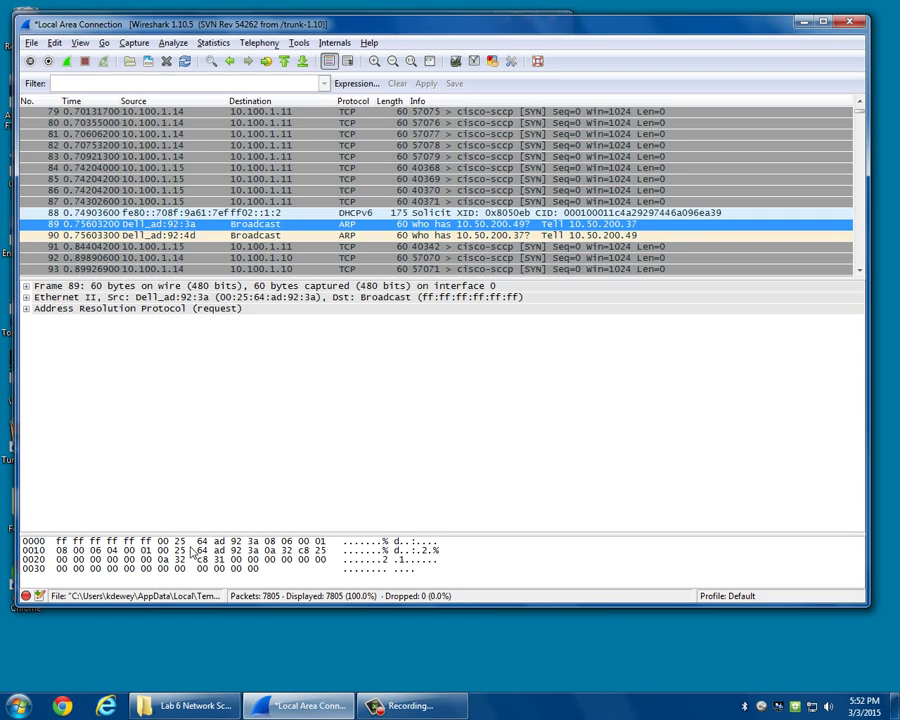
{"action": "left_click_drag", "start_coordinate": [193, 536], "coordinate": [193, 440]}
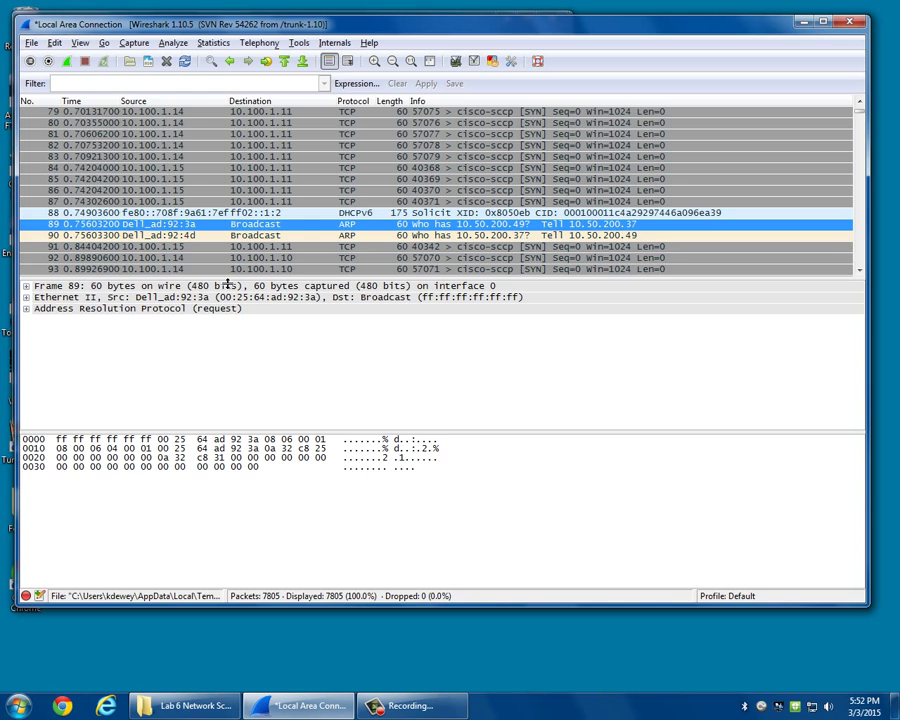
{"action": "left_click_drag", "start_coordinate": [222, 280], "coordinate": [226, 310]}
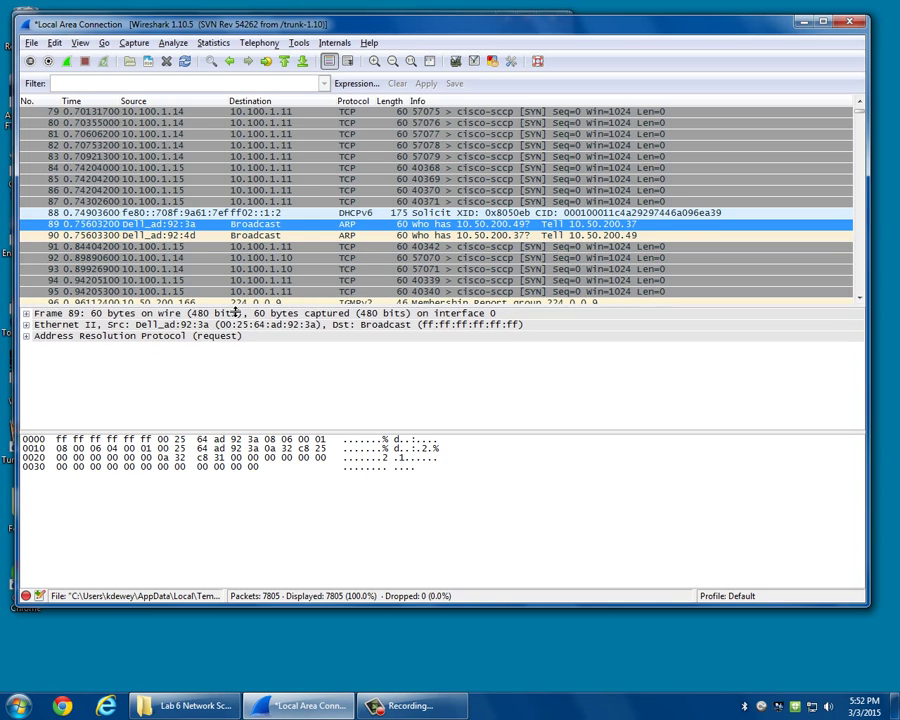
Inspect the Frame and Ethernet II sections of packet 89, collapse them again, and expand its Address Resolution Protocol section.
{"action": "double_click", "coordinate": [36, 314]}
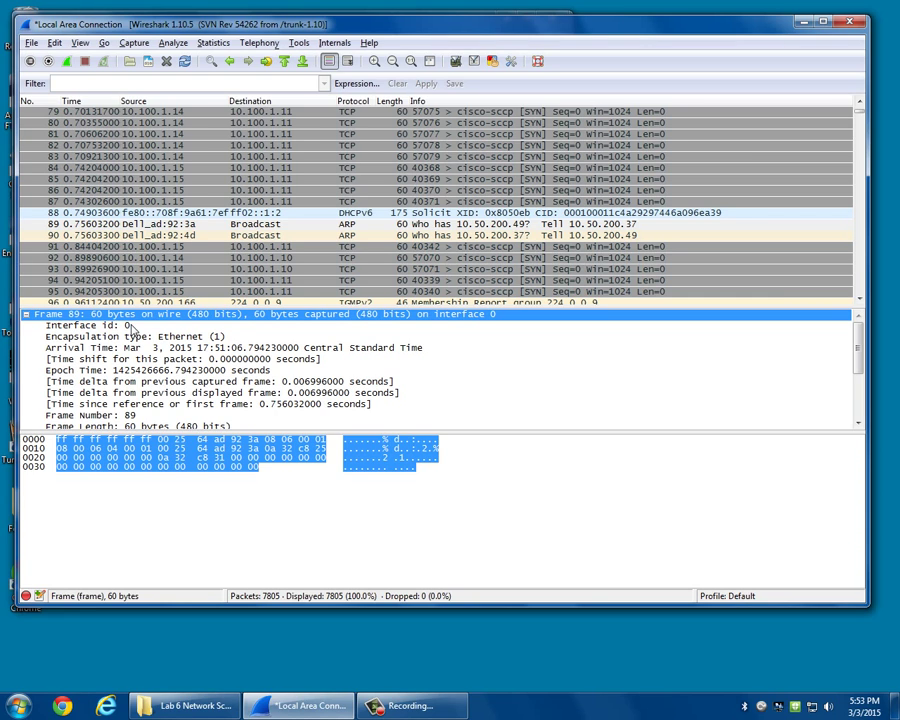
{"action": "left_click", "coordinate": [26, 314]}
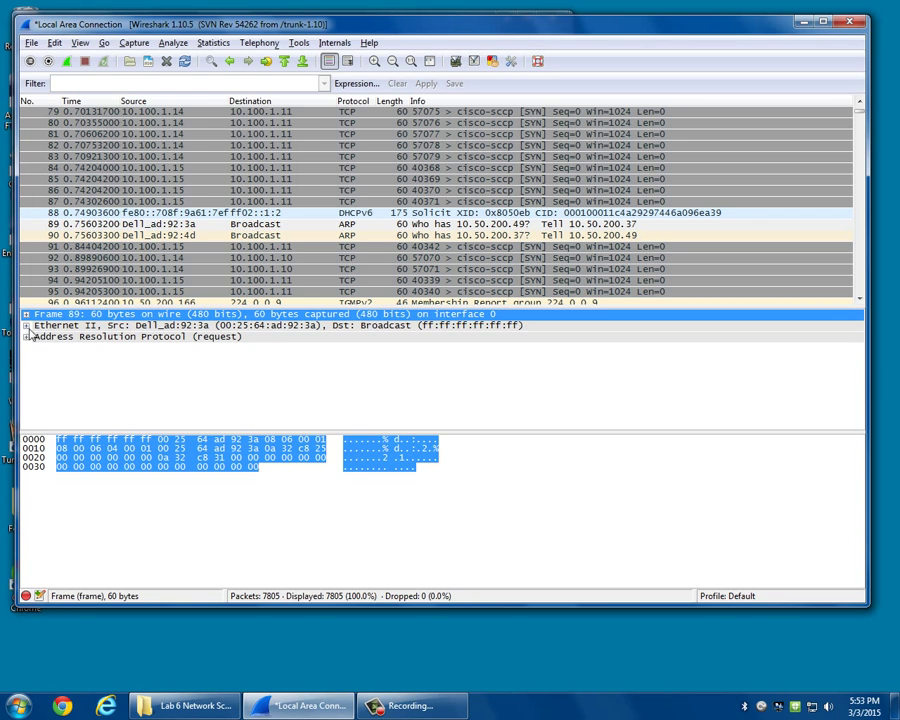
{"action": "left_click", "coordinate": [26, 325]}
{"action": "left_click", "coordinate": [26, 325]}
{"action": "left_click", "coordinate": [26, 337]}
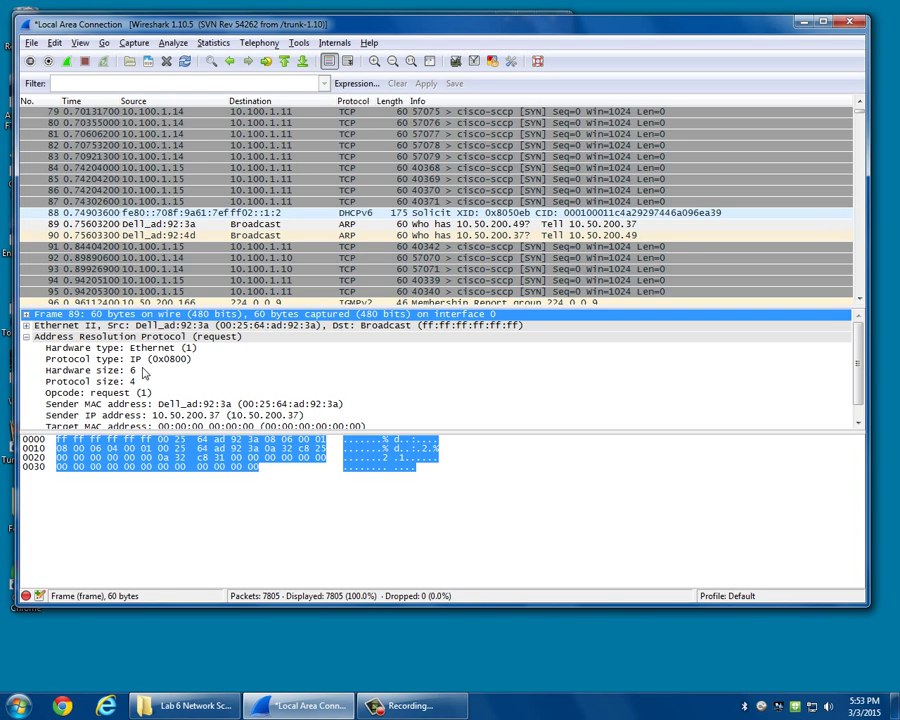
Highlight the ARP hardware type and protocol type fields of packet 89 to view their matching hex bytes.
{"action": "left_click", "coordinate": [98, 362]}
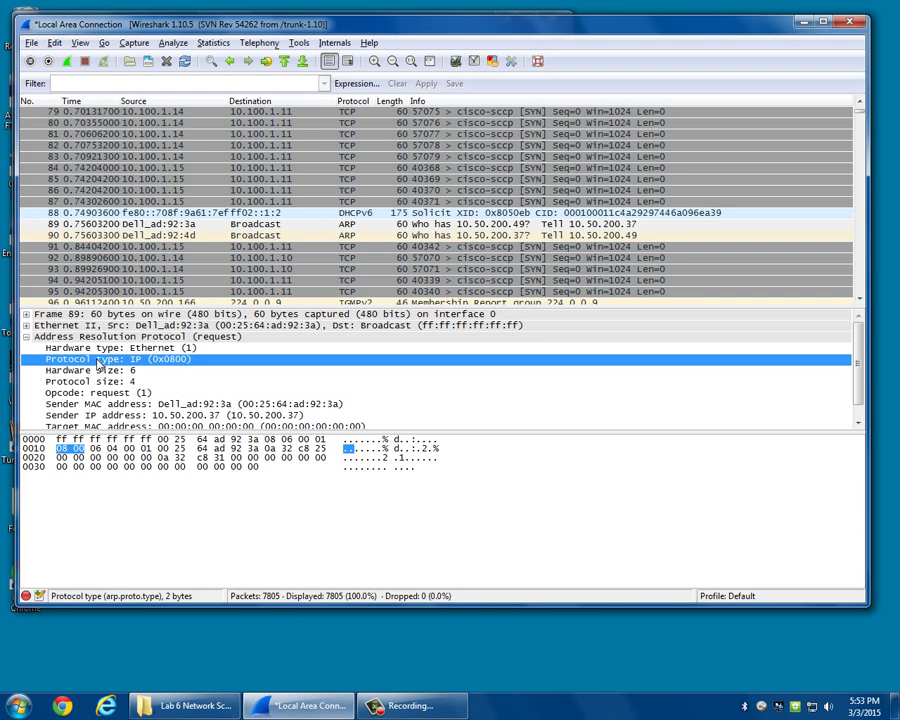
{"action": "left_click", "coordinate": [90, 348]}
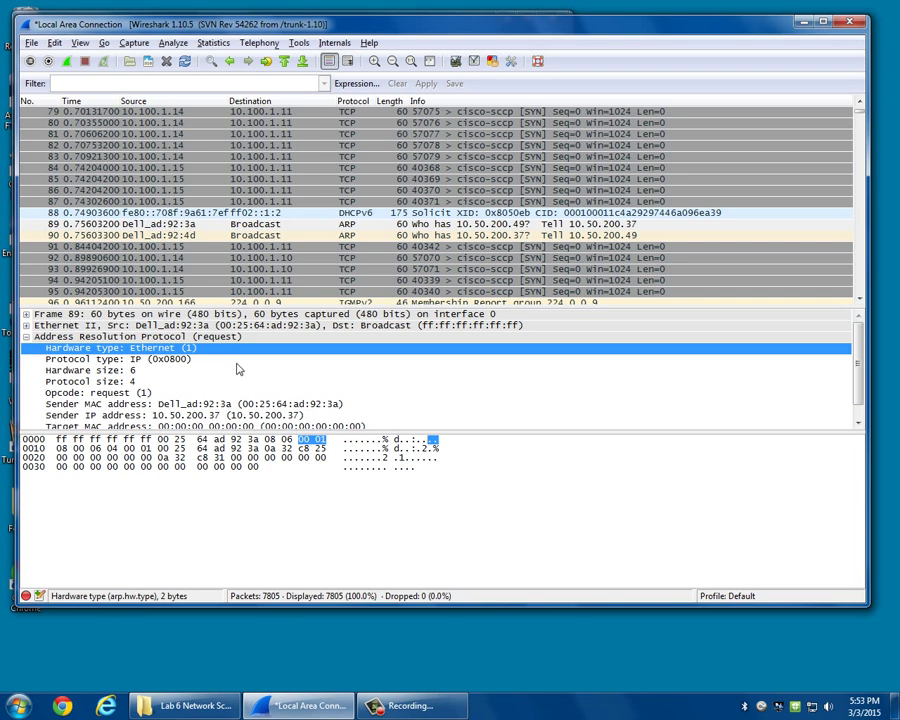
{"action": "left_click", "coordinate": [156, 360]}
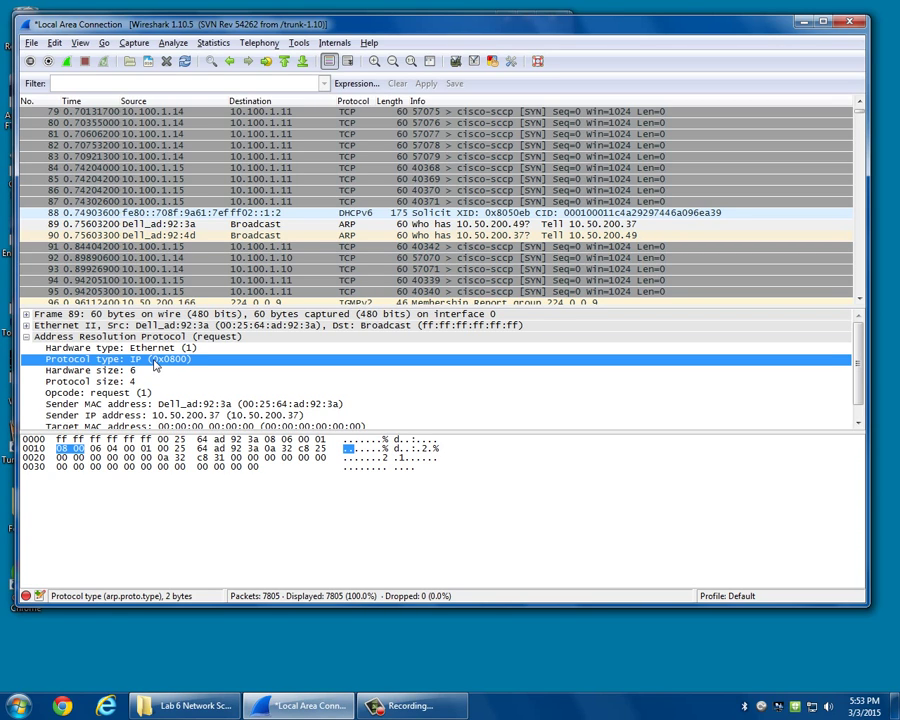
{"action": "scroll", "coordinate": [362, 226], "scroll_direction": "down", "scroll_amount": 4}
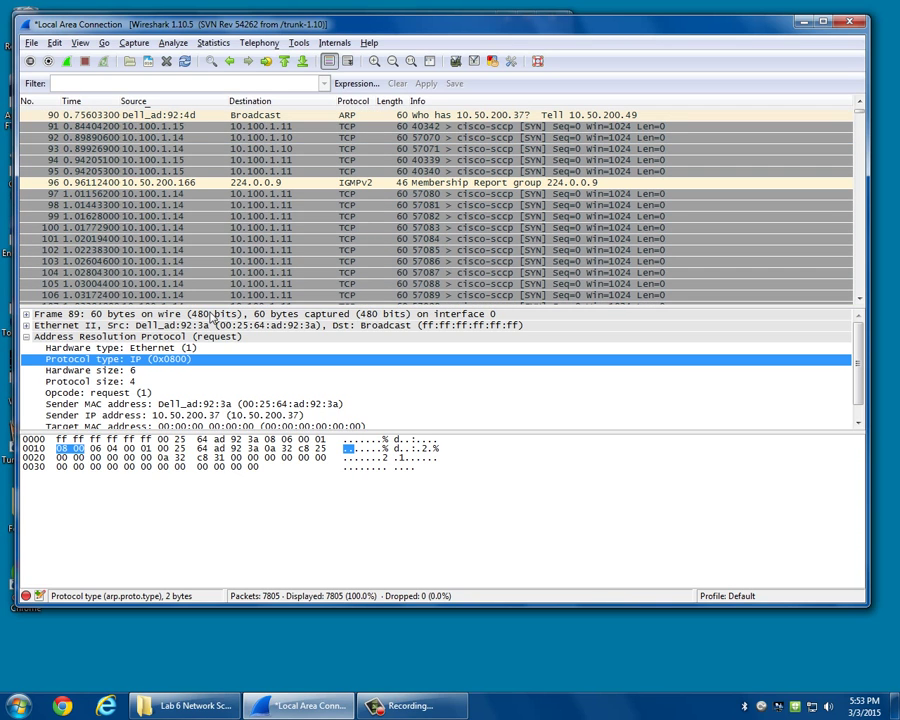
Inspect packet 89's Ethernet II header and select the neighbouring ARP request in packet 90 for comparison.
{"action": "left_click", "coordinate": [150, 326]}
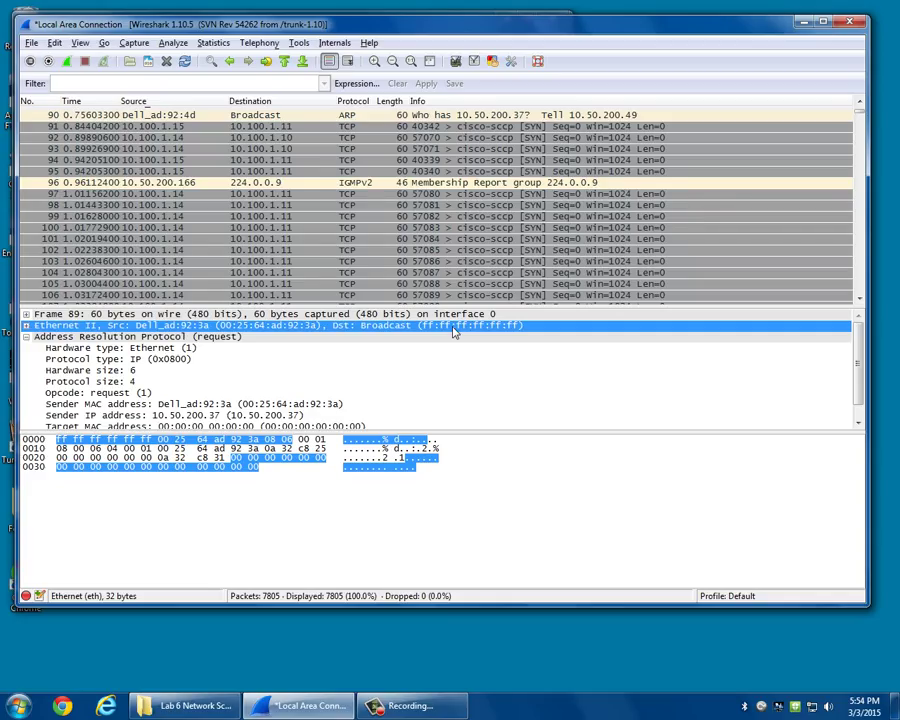
{"action": "left_click", "coordinate": [378, 117]}
{"action": "scroll", "coordinate": [430, 180], "scroll_direction": "up", "scroll_amount": 2}
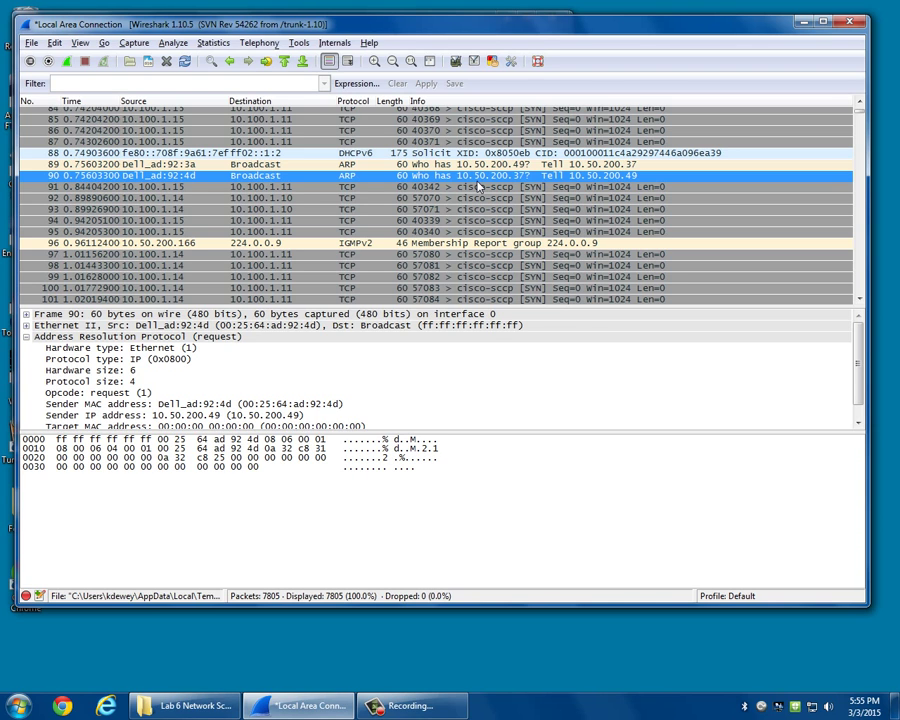
Page through the captured packets down to packet 2106, examining the kinds of traffic recorded.
{"action": "key", "text": "Page_Down"}
{"action": "key", "text": "Page_Down"}
{"action": "key", "text": "Page_Down"}
{"action": "key", "text": "Page_Down"}
{"action": "key", "text": "Page_Down"}
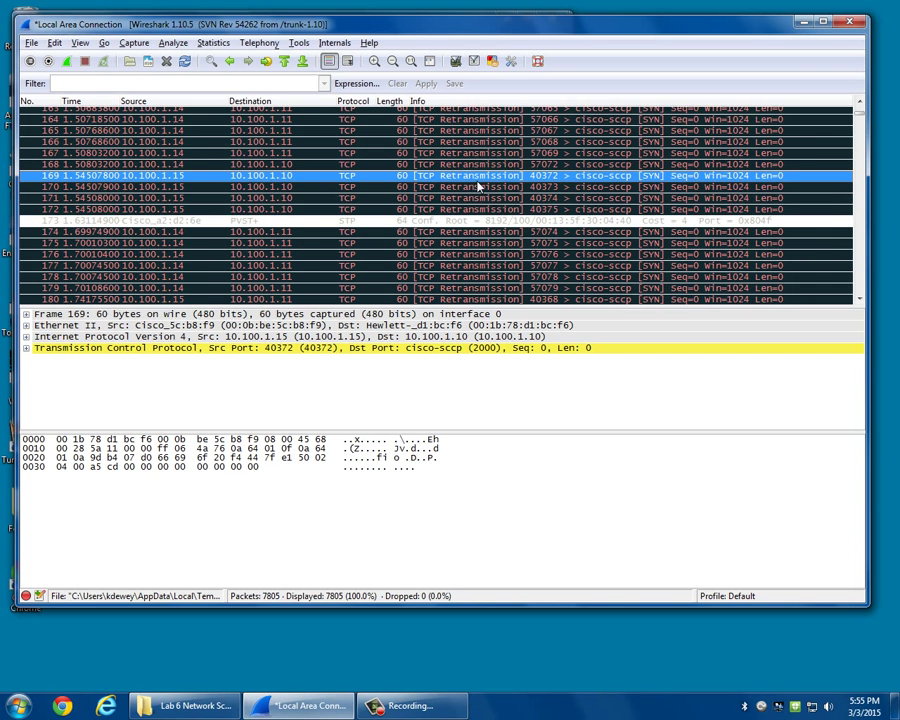
{"action": "key", "text": "Page_Down"}
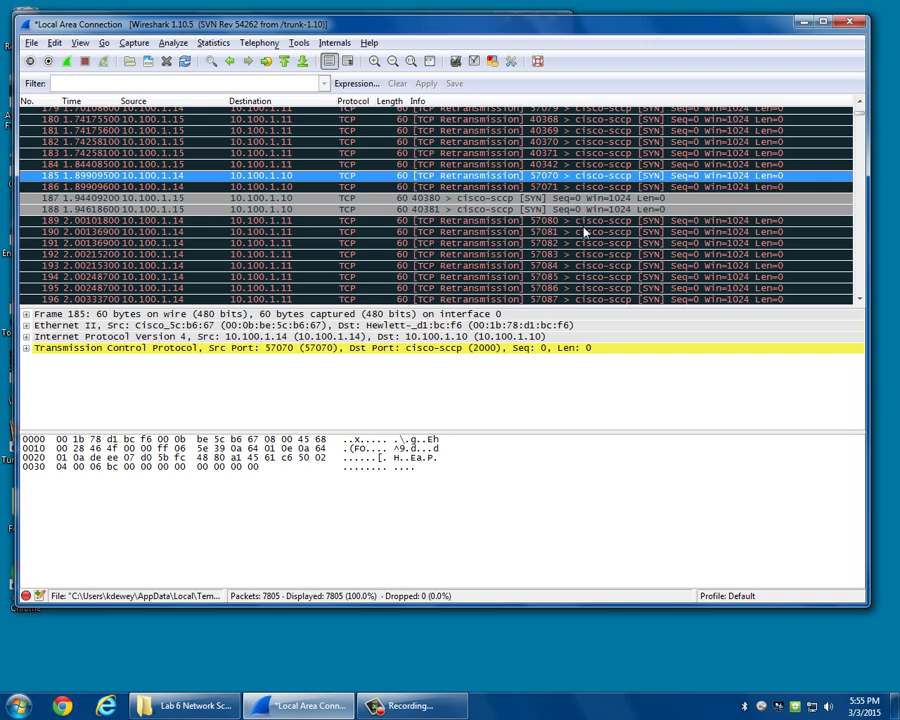
{"action": "key", "text": "Page_Down"}
{"action": "key", "text": "Page_Down"}
{"action": "key", "text": "Page_Down"}
{"action": "key", "text": "Page_Down"}
{"action": "key", "text": "Page_Down"}
{"action": "key", "text": "Page_Down"}
{"action": "key", "text": "Page_Down"}
{"action": "key", "text": "Page_Down"}
{"action": "key", "text": "Page_Down"}
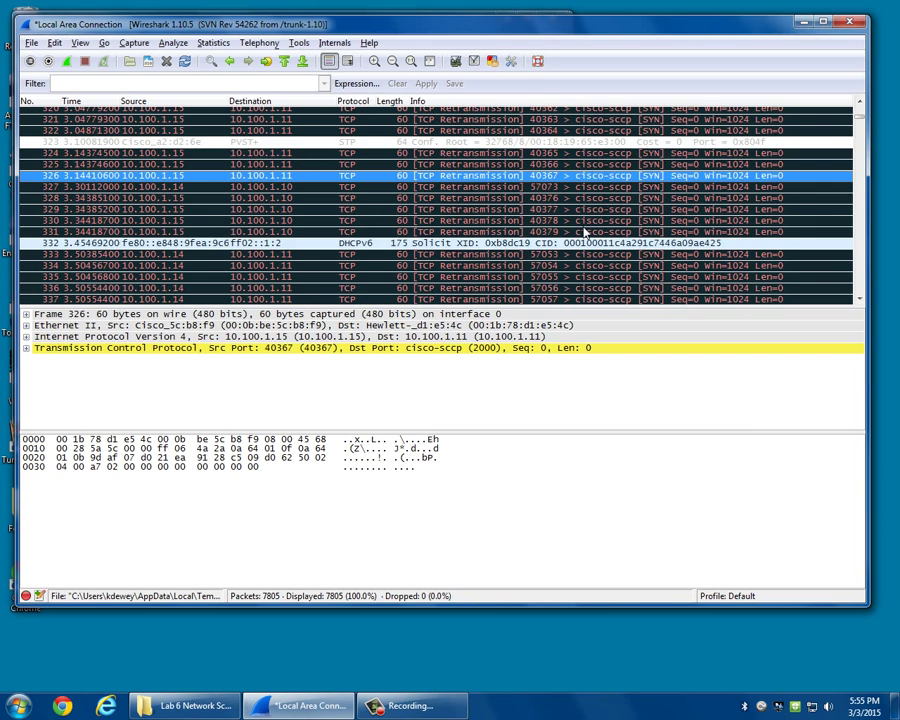
{"action": "key", "text": "Page_Down"}
{"action": "key", "text": "Page_Down"}
{"action": "key", "text": "Page_Down"}
{"action": "key", "text": "Page_Down"}
{"action": "key", "text": "Page_Down"}
{"action": "key", "text": "Page_Down"}
{"action": "key", "text": "Page_Down"}
{"action": "key", "text": "Page_Down"}
{"action": "key", "text": "Page_Down"}
{"action": "key", "text": "Page_Down"}
{"action": "key", "text": "Page_Down"}
{"action": "key", "text": "Page_Down"}
{"action": "key", "text": "Page_Down"}
{"action": "key", "text": "Page_Down"}
{"action": "key", "text": "Page_Down"}
{"action": "key", "text": "Page_Down"}
{"action": "key", "text": "Page_Down"}
{"action": "key", "text": "Page_Down"}
{"action": "key", "text": "Page_Down"}
{"action": "key", "text": "Page_Down"}
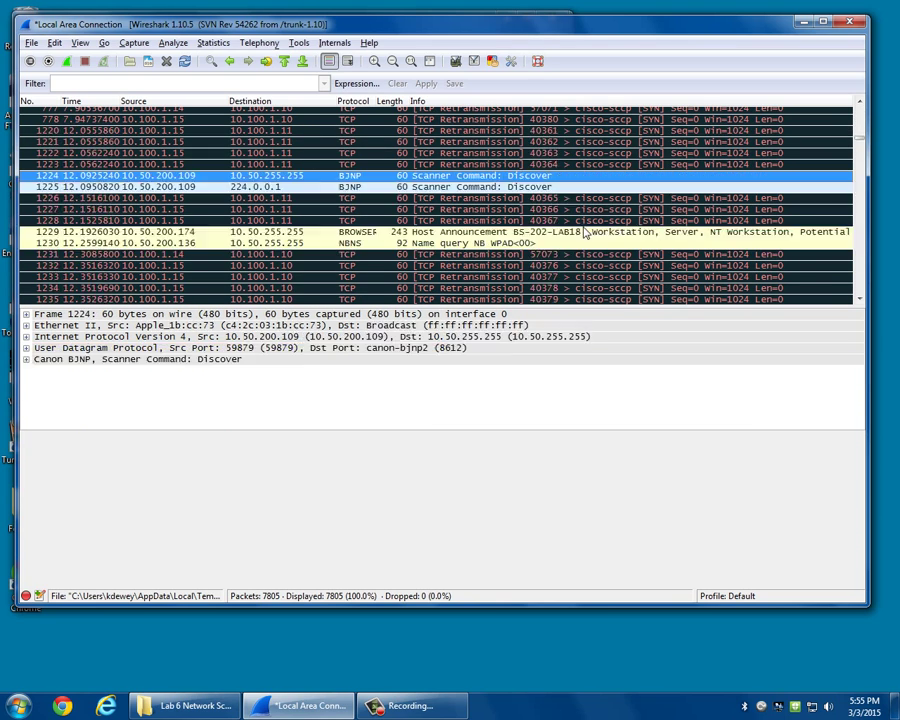
{"action": "key", "text": "Page_Down"}
{"action": "key", "text": "Page_Down"}
{"action": "key", "text": "Page_Down"}
{"action": "key", "text": "Page_Down"}
{"action": "key", "text": "Page_Down"}
{"action": "key", "text": "Page_Down"}
{"action": "key", "text": "Page_Down"}
{"action": "key", "text": "Page_Down"}
{"action": "key", "text": "Page_Down"}
{"action": "key", "text": "Page_Down"}
{"action": "key", "text": "Page_Down"}
{"action": "key", "text": "Page_Down"}
{"action": "key", "text": "Page_Down"}
{"action": "key", "text": "Page_Down"}
{"action": "key", "text": "Page_Down"}
{"action": "key", "text": "Page_Down"}
{"action": "key", "text": "Page_Down"}
{"action": "key", "text": "Page_Down"}
{"action": "key", "text": "Page_Down"}
{"action": "key", "text": "Page_Down"}
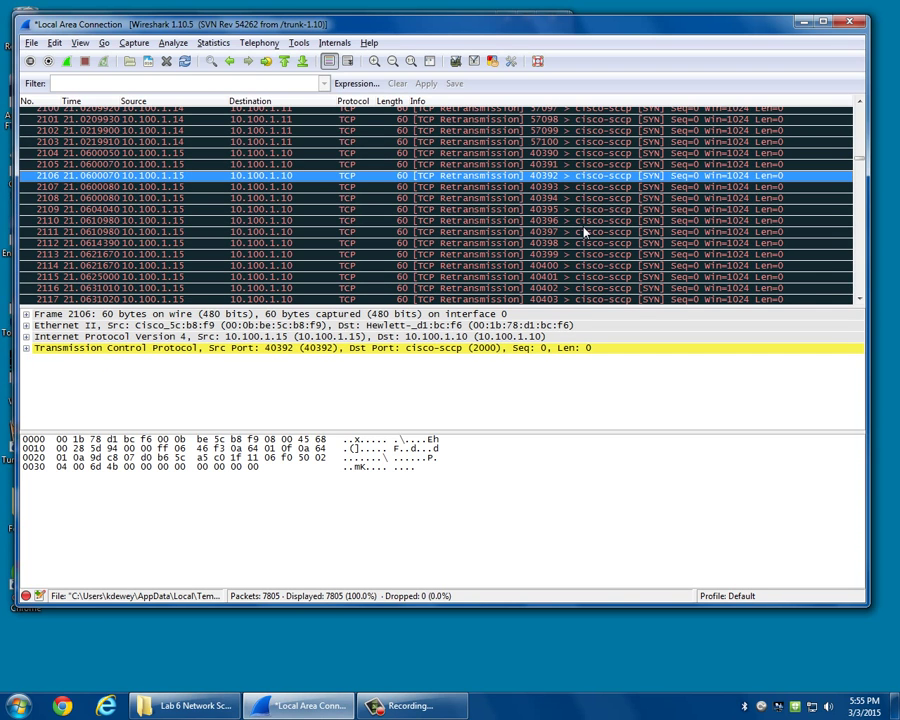
Start a new live capture on the Local Area Connection interface, continuing without saving the previously captured packets.
{"action": "left_click", "coordinate": [136, 45]}
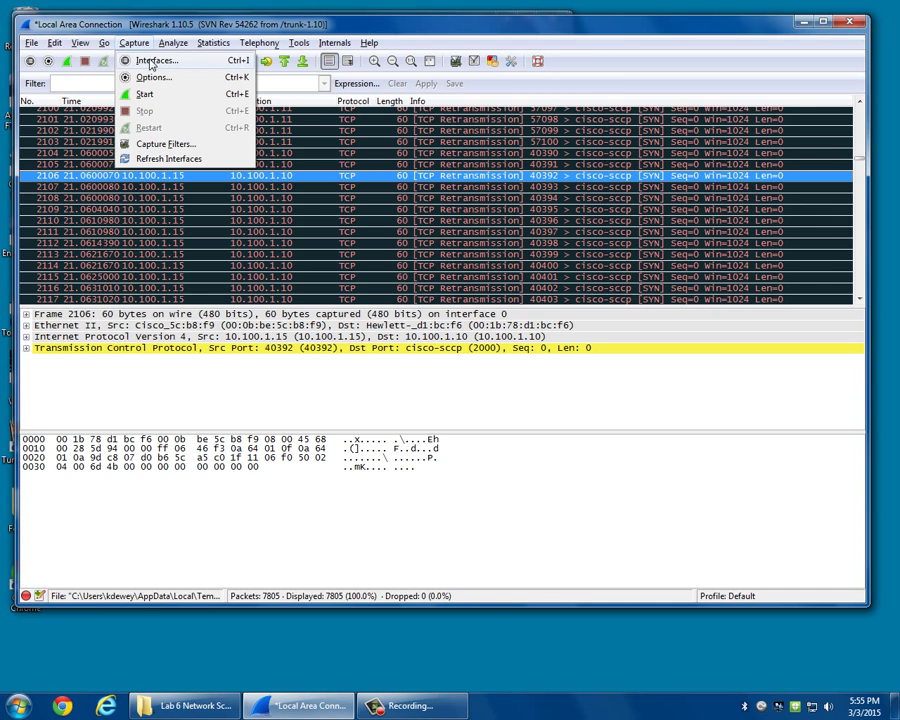
{"action": "left_click", "coordinate": [152, 62]}
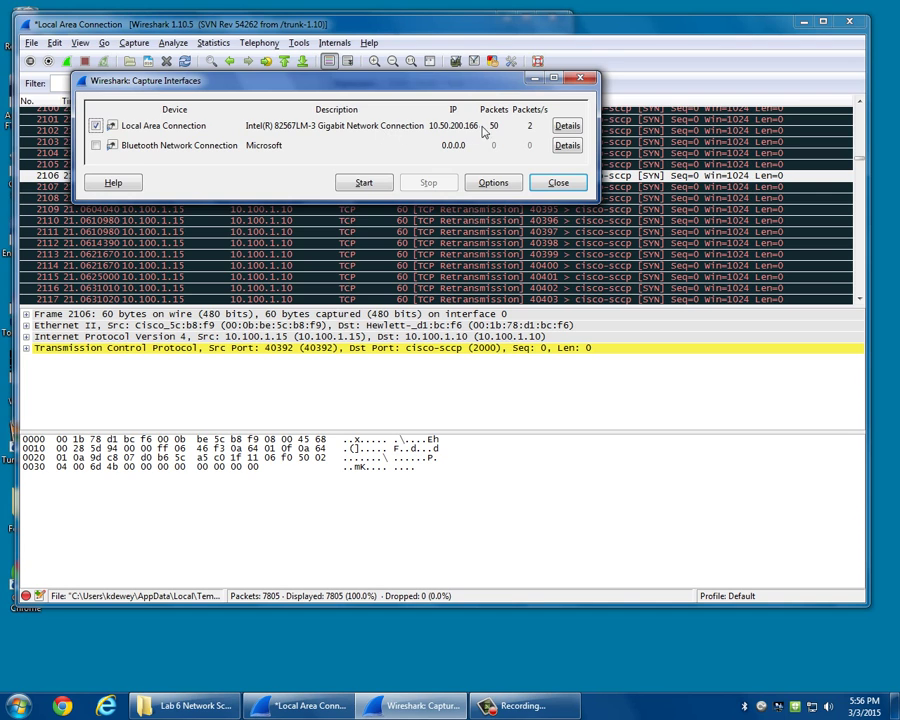
{"action": "left_click", "coordinate": [380, 183]}
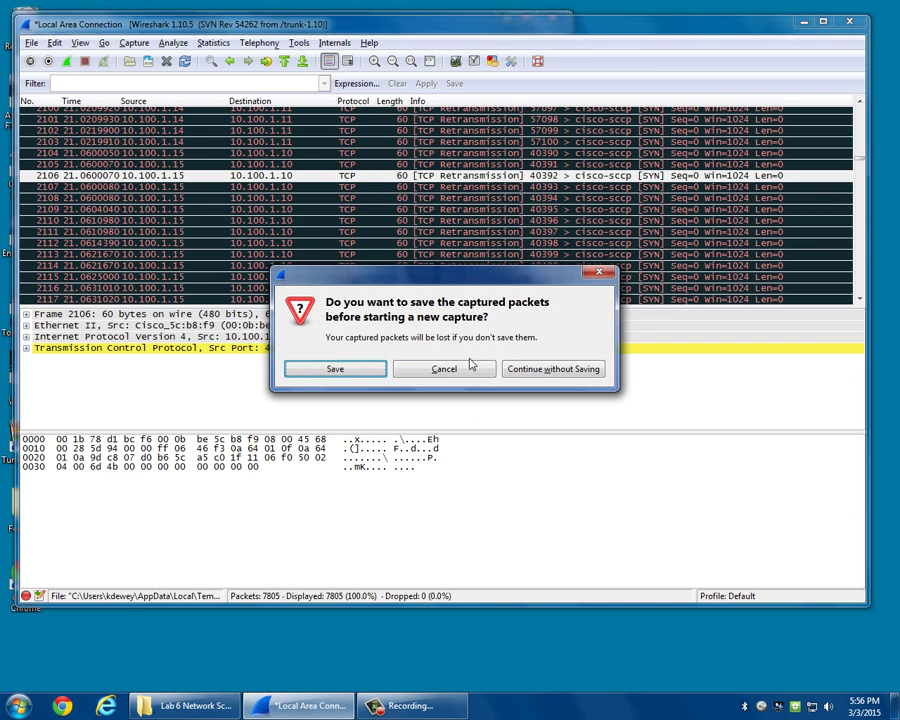
{"action": "left_click", "coordinate": [536, 372]}
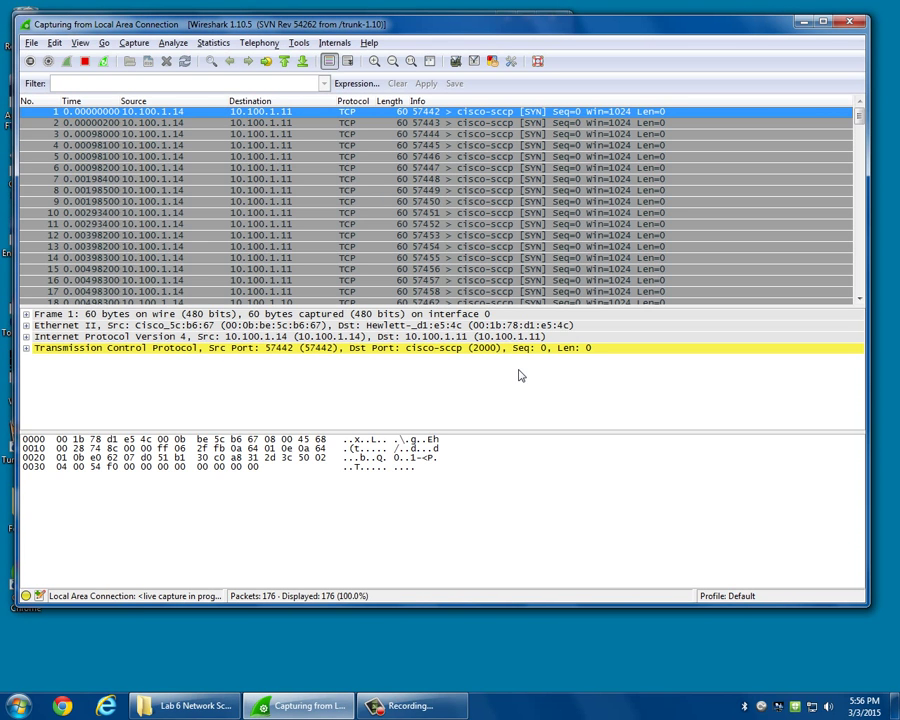
Open a Windows command prompt with cmd and connect to the FTP server with ftp ftp.nai.com.
{"action": "key", "text": "super+r"}
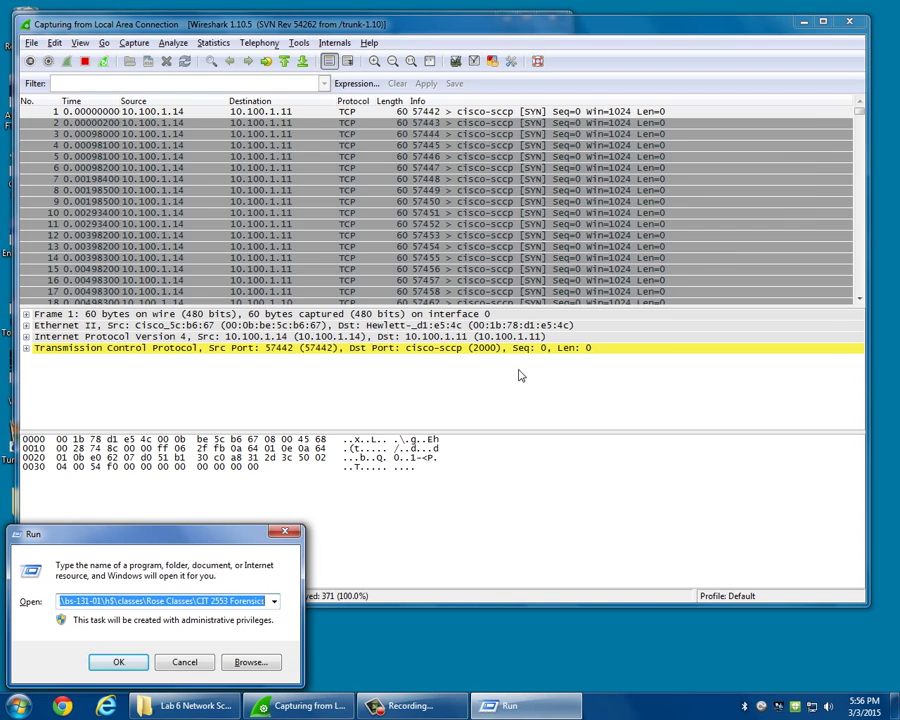
{"action": "type", "text": "cmd"}
{"action": "key", "text": "Return"}
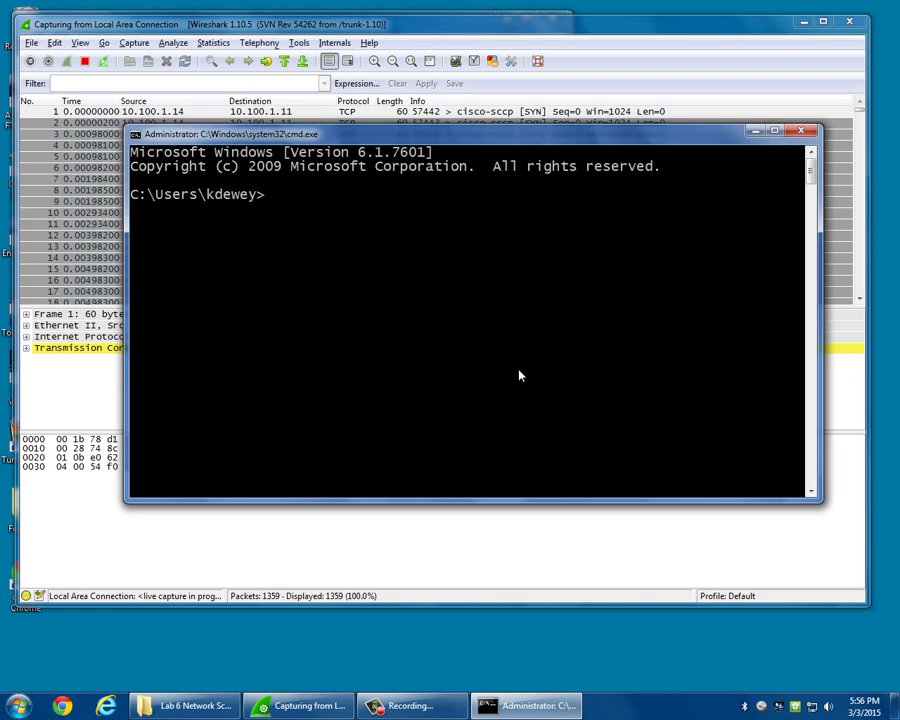
{"action": "type", "text": "ftp ftp.nai.com"}
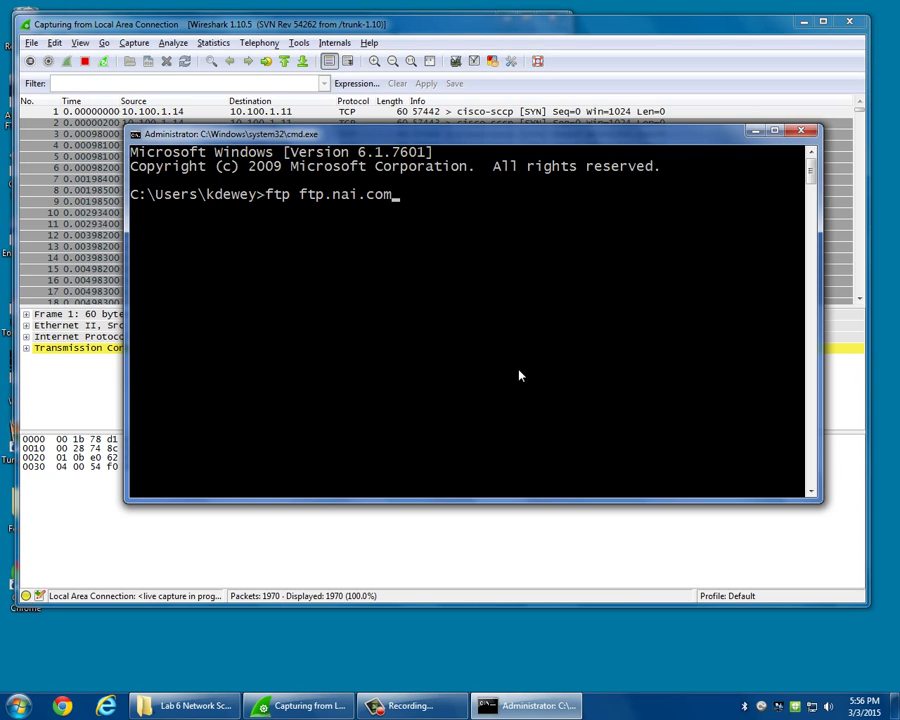
{"action": "key", "text": "Return"}
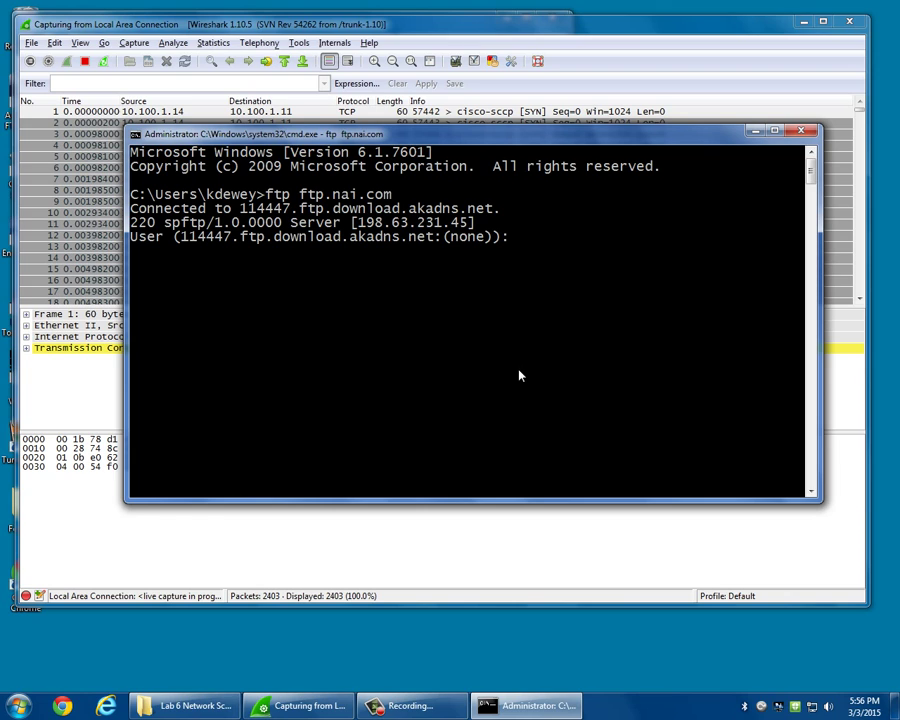
Log in to the FTP server as anonymous, entering the account password when requested.
{"action": "type", "text": "anonymous"}
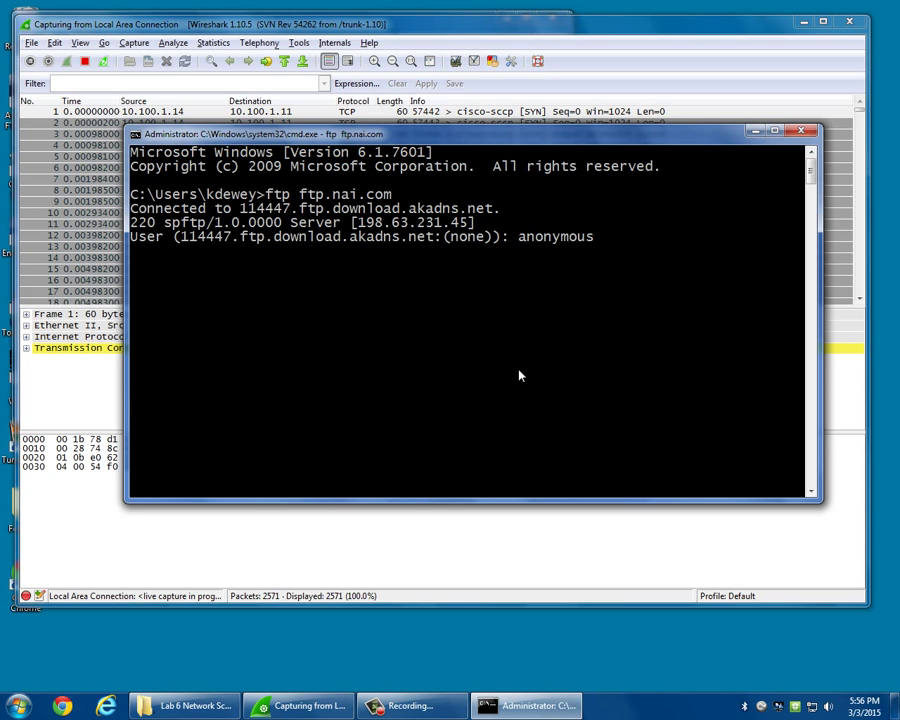
{"action": "key", "text": "Return"}
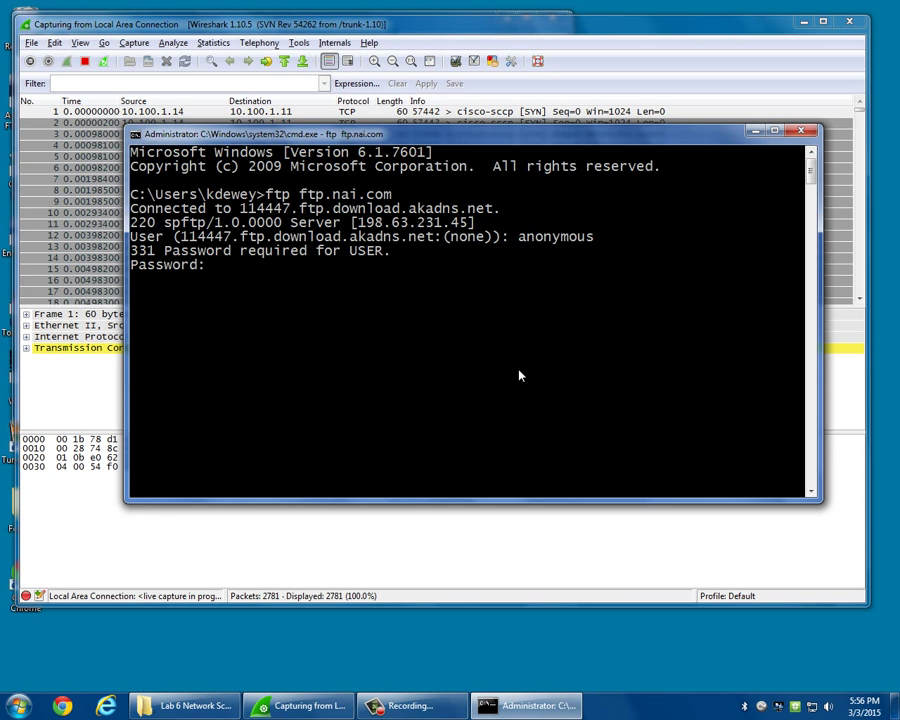
{"action": "key", "text": "Return"}
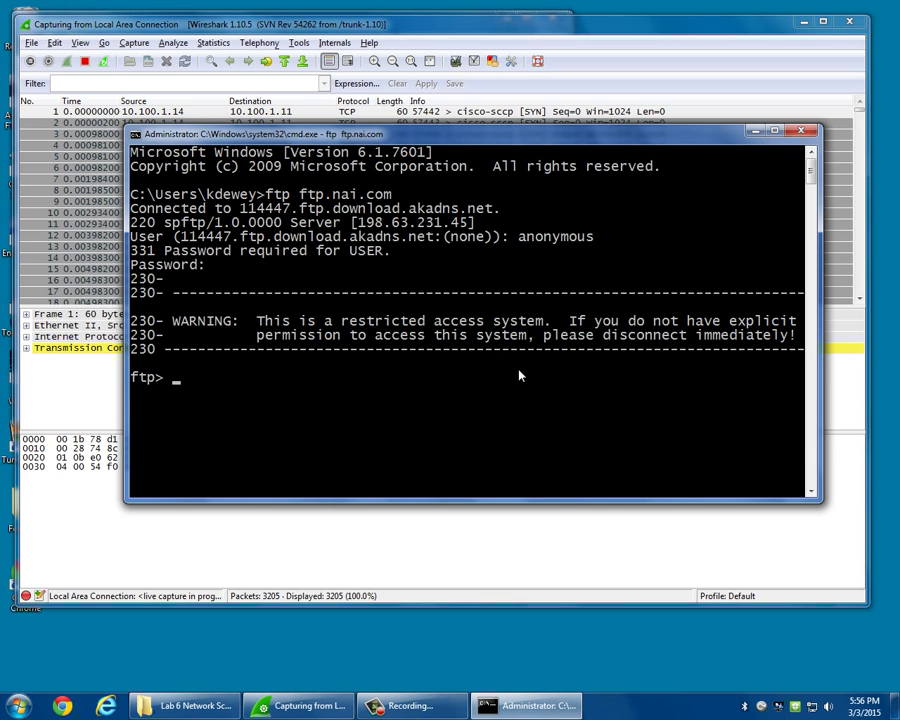
List the FTP root directory with ls, then change to the licensed directory and list its contents.
{"action": "type", "text": "ls"}
{"action": "key", "text": "Return"}
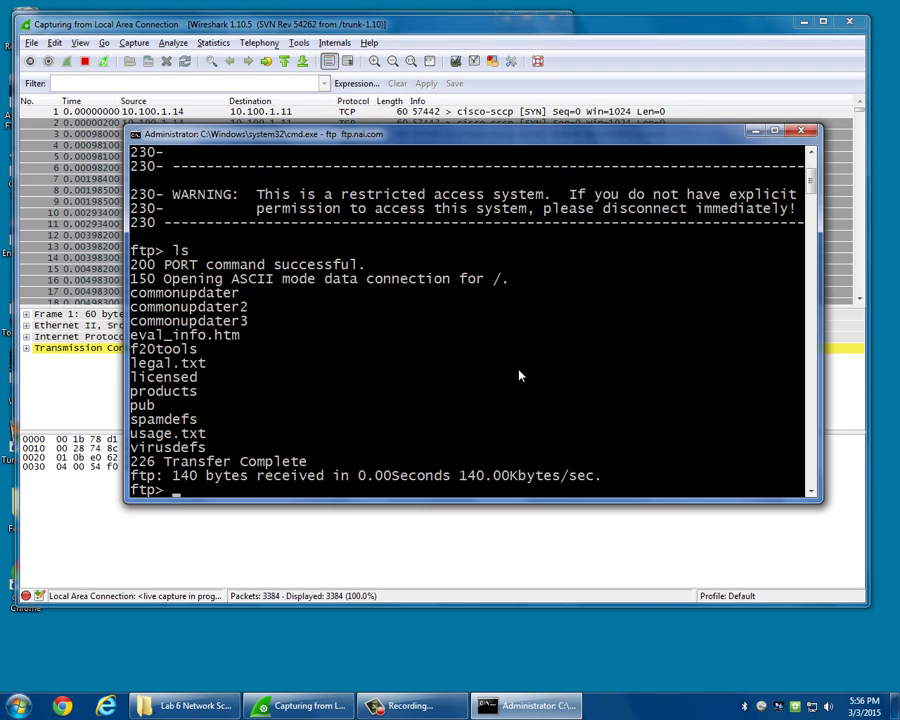
{"action": "type", "text": "cd licensed"}
{"action": "key", "text": "Return"}
{"action": "type", "text": "ls"}
{"action": "key", "text": "Return"}
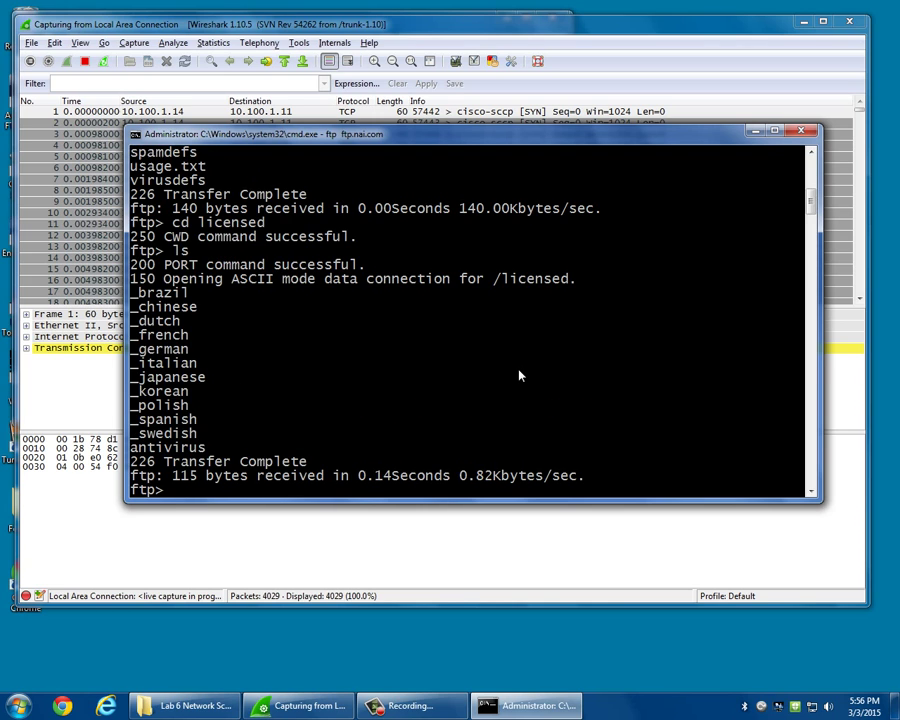
Move into the antivirus directory and its datfiles subdirectory on the FTP server, listing the contents of each.
{"action": "type", "text": "cd antivirus"}
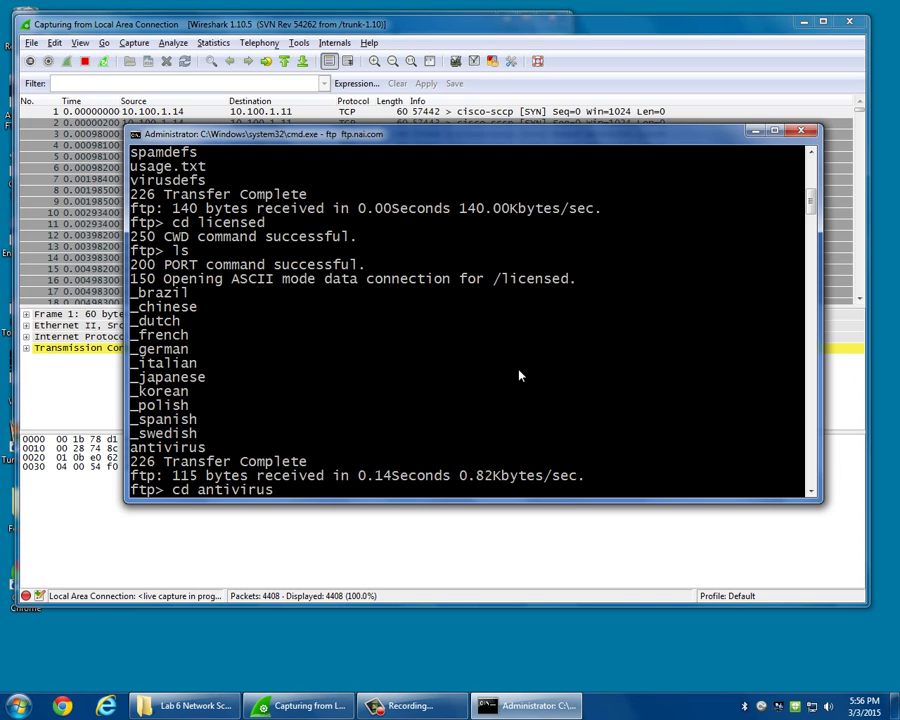
{"action": "key", "text": "Return"}
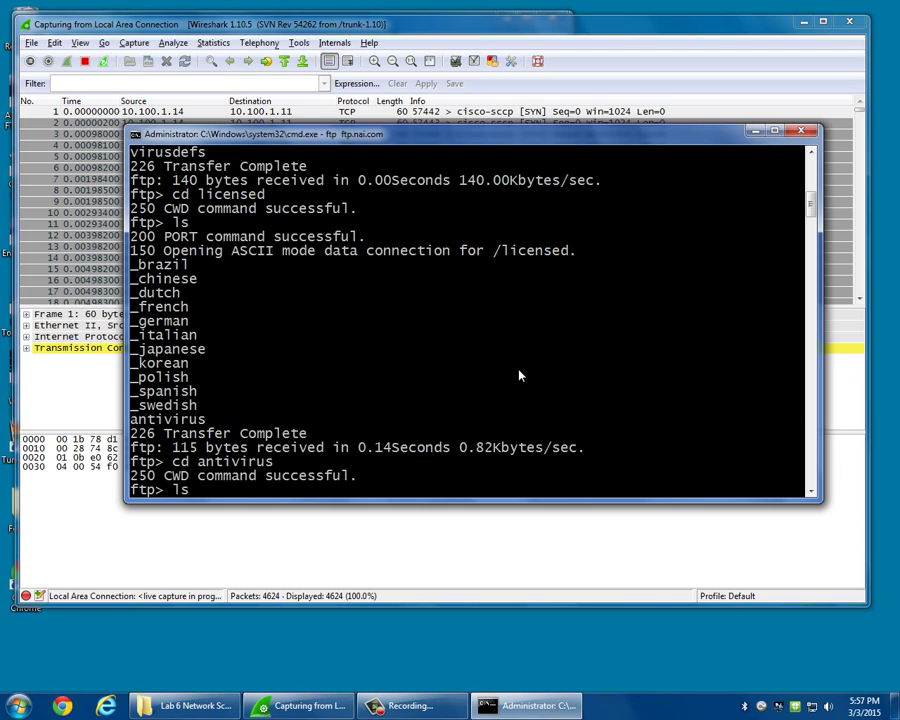
{"action": "key", "text": "Return"}
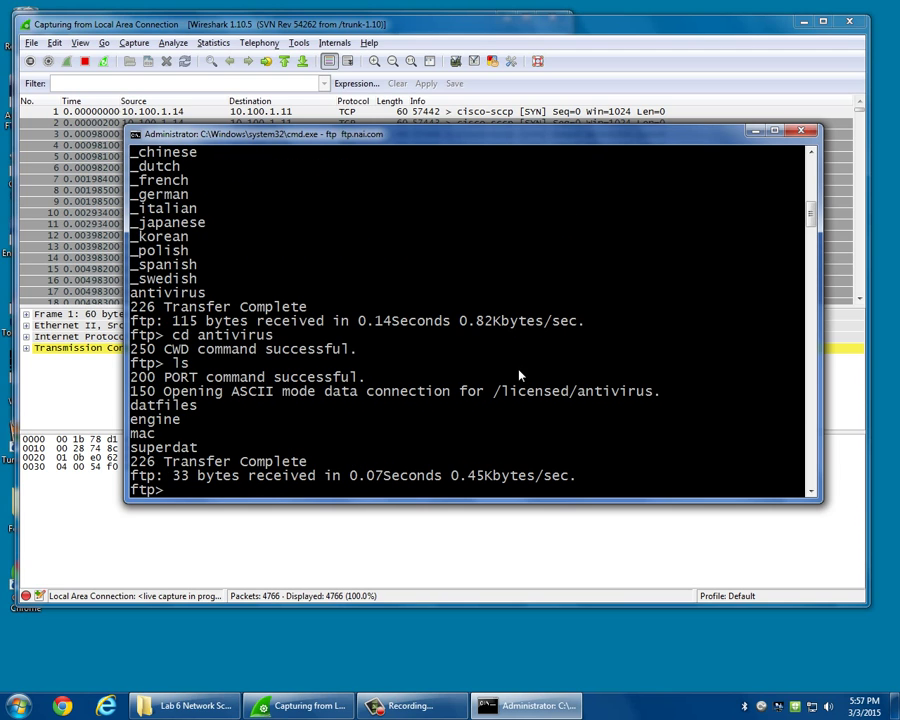
{"action": "type", "text": "cd datfil"}
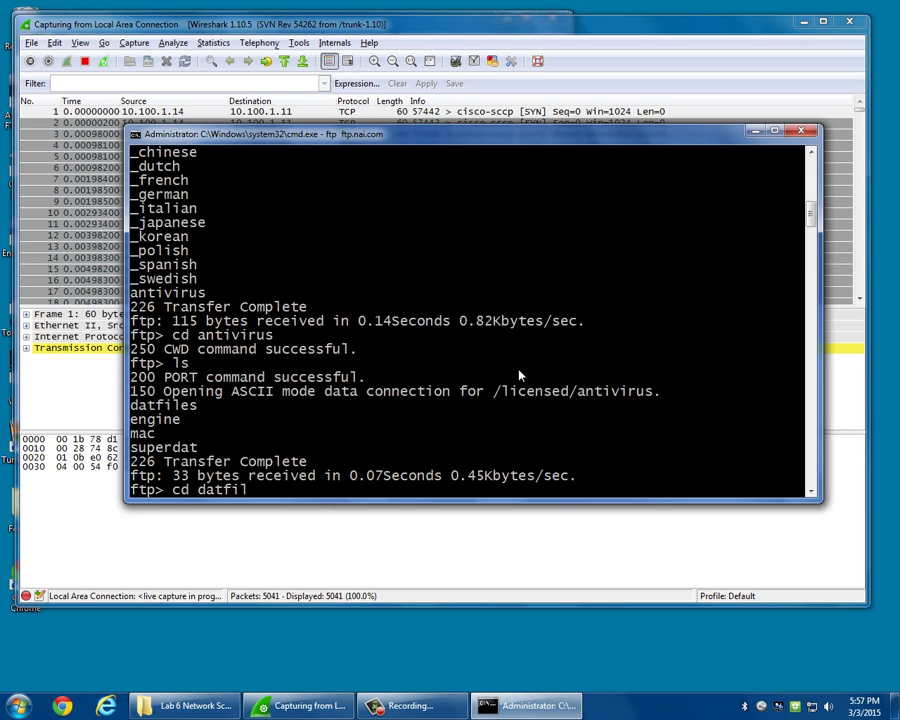
{"action": "type", "text": "es"}
{"action": "key", "text": "Return"}
{"action": "type", "text": "ls"}
{"action": "key", "text": "Return"}
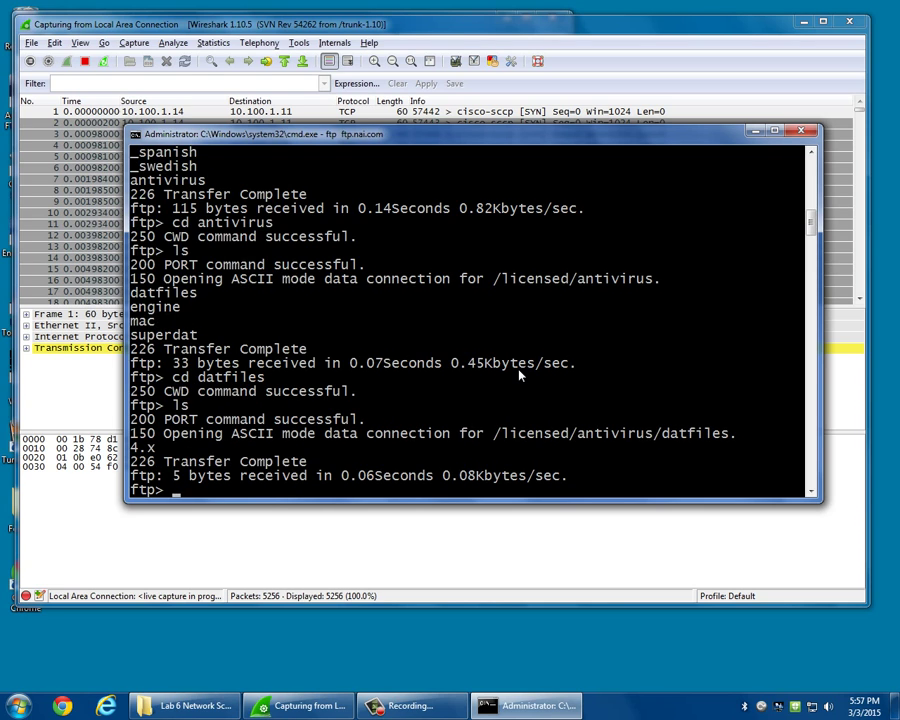
Change to the 4.x directory inside datfiles and list its contents.
{"action": "type", "text": "cd 4.x"}
{"action": "key", "text": "Return"}
{"action": "type", "text": "ls"}
{"action": "key", "text": "Return"}
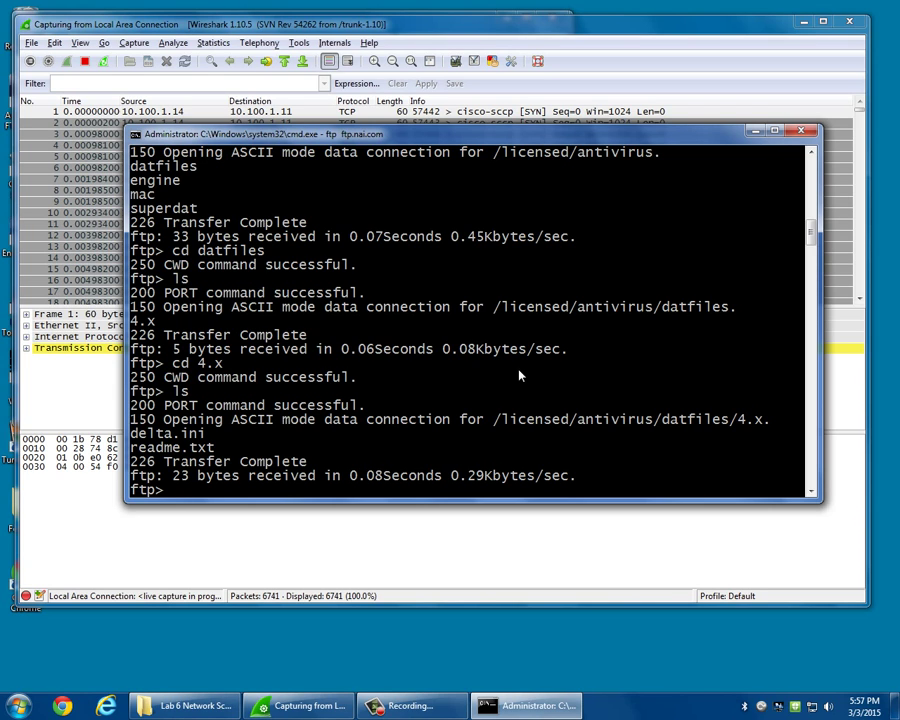
End the FTP session with bye and stop the live capture in Wireshark.
{"action": "type", "text": "bye"}
{"action": "key", "text": "Return"}
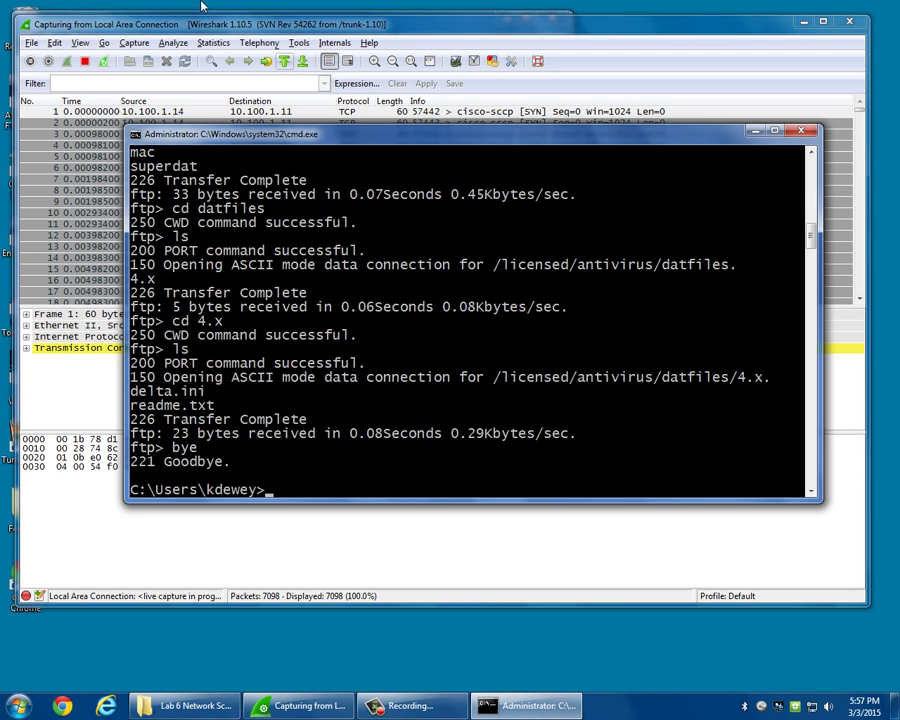
{"action": "left_click", "coordinate": [86, 64]}
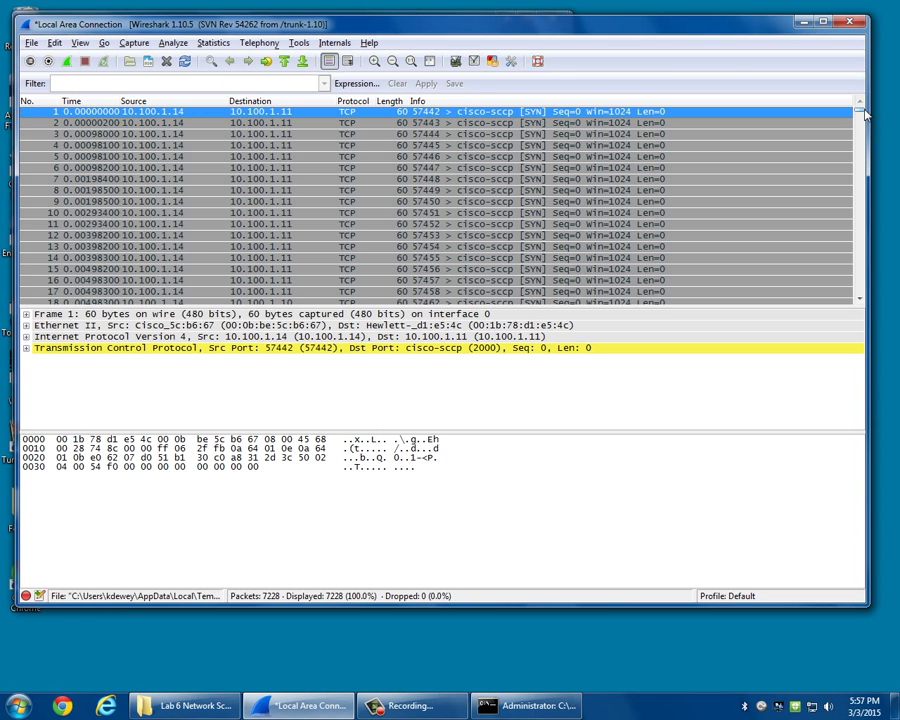
Search backwards from the end of the capture for the FTP session's closing packets around packet 7030.
{"action": "left_click_drag", "start_coordinate": [865, 115], "coordinate": [870, 300]}
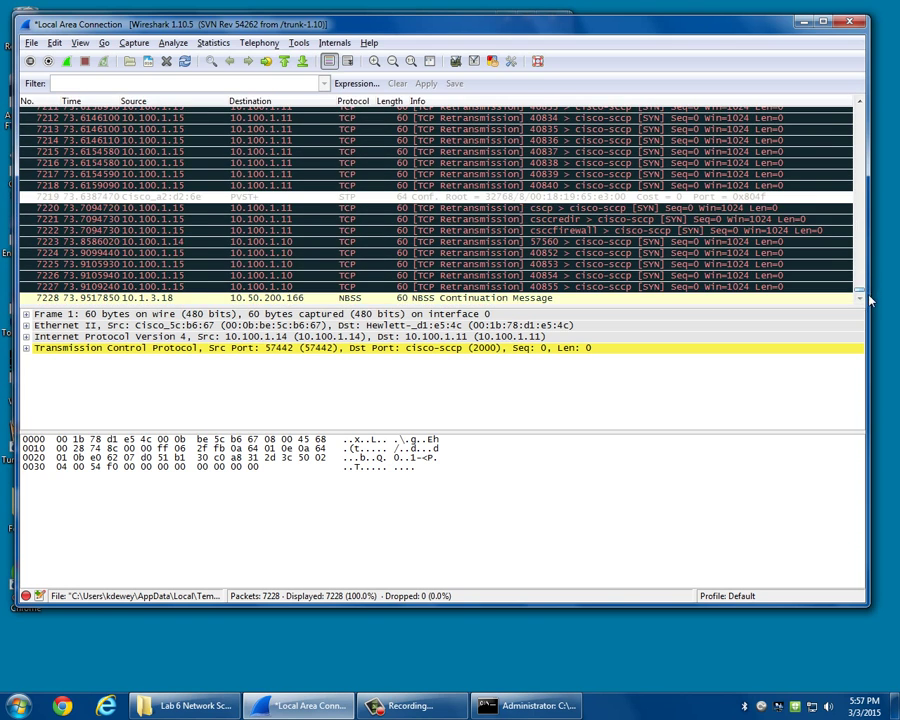
{"action": "left_click", "coordinate": [388, 219]}
{"action": "key", "text": "Up"}
{"action": "key", "text": "Up"}
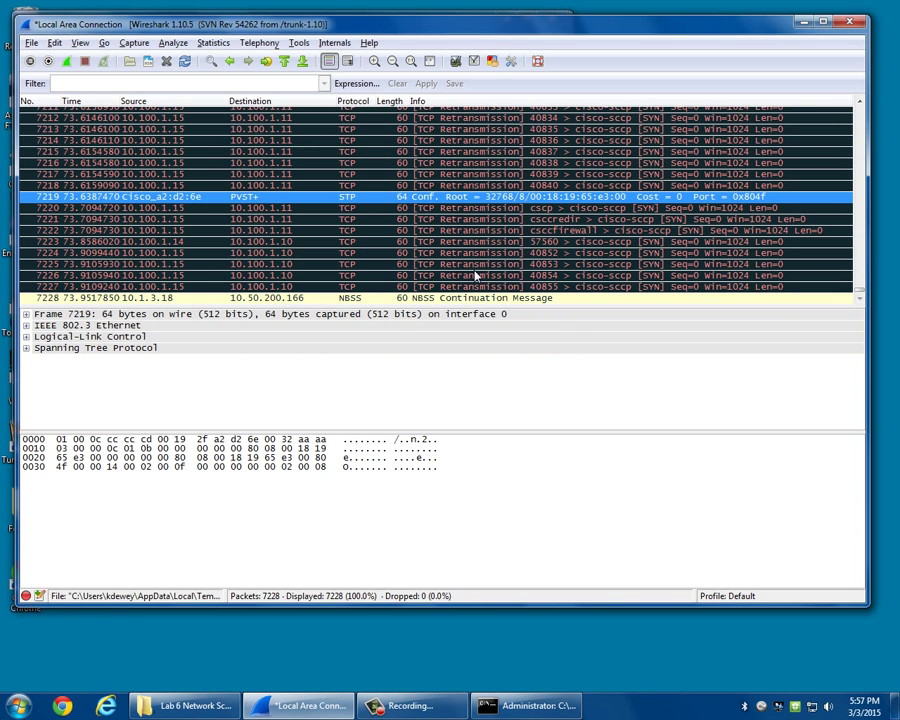
{"action": "key", "text": "Up"}
{"action": "key", "text": "Up"}
{"action": "key", "text": "Up"}
{"action": "key", "text": "Up"}
{"action": "key", "text": "Up"}
{"action": "key", "text": "Up"}
{"action": "key", "text": "Up"}
{"action": "key", "text": "Up"}
{"action": "key", "text": "Up"}
{"action": "key", "text": "Up"}
{"action": "key", "text": "Up"}
{"action": "key", "text": "Up"}
{"action": "key", "text": "Up"}
{"action": "key", "text": "Up"}
{"action": "key", "text": "Up"}
{"action": "key", "text": "Up"}
{"action": "key", "text": "Up"}
{"action": "key", "text": "Up"}
{"action": "key", "text": "Up"}
{"action": "key", "text": "Up"}
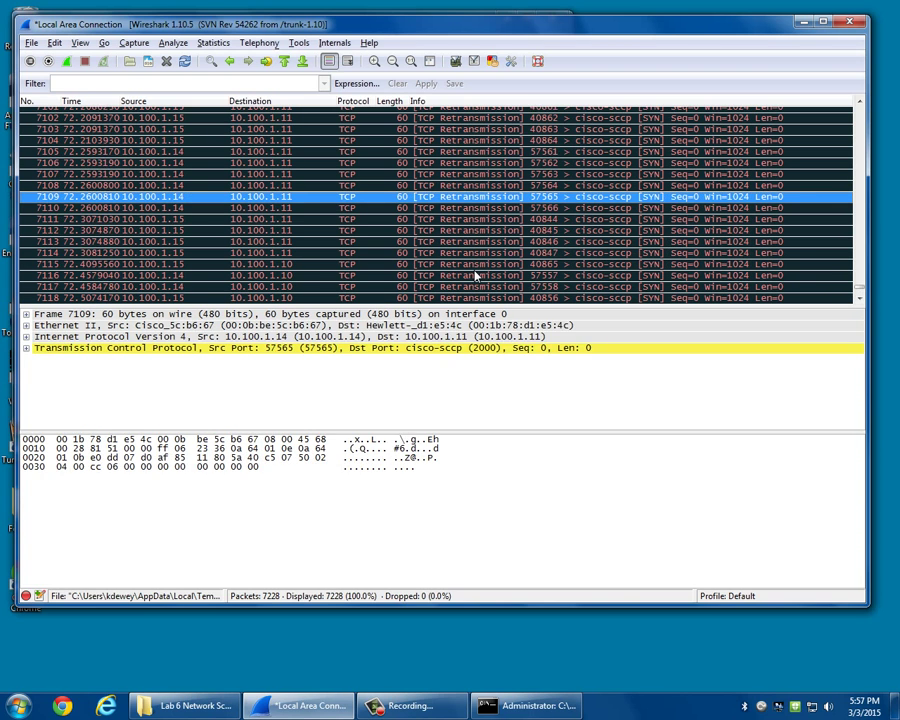
{"action": "key", "text": "Down"}
{"action": "key", "text": "Down"}
{"action": "key", "text": "Down"}
{"action": "key", "text": "Down"}
{"action": "key", "text": "Down"}
{"action": "key", "text": "Down"}
{"action": "key", "text": "Down"}
{"action": "key", "text": "Down"}
{"action": "key", "text": "Down"}
{"action": "key", "text": "Down"}
{"action": "key", "text": "Down"}
{"action": "key", "text": "Down"}
{"action": "key", "text": "Down"}
{"action": "key", "text": "Down"}
{"action": "key", "text": "Down"}
{"action": "key", "text": "Down"}
{"action": "key", "text": "Down"}
{"action": "key", "text": "Down"}
{"action": "key", "text": "Down"}
{"action": "key", "text": "Down"}
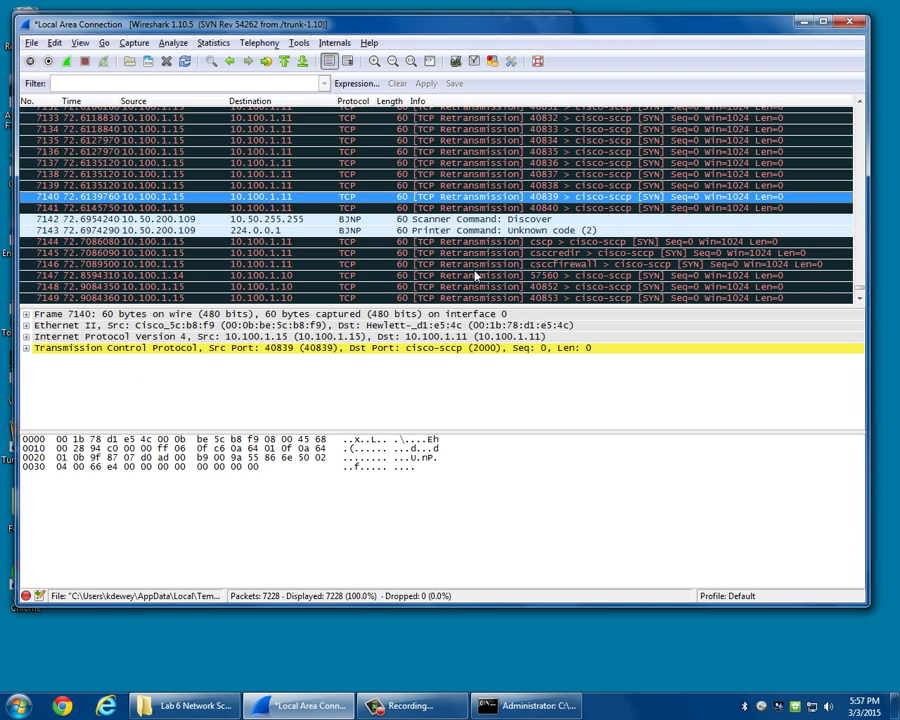
{"action": "key", "text": "Up"}
{"action": "key", "text": "Up"}
{"action": "key", "text": "Up"}
{"action": "key", "text": "Up"}
{"action": "key", "text": "Up"}
{"action": "key", "text": "Up"}
{"action": "key", "text": "Up"}
{"action": "key", "text": "Up"}
{"action": "key", "text": "Up"}
{"action": "key", "text": "Up"}
{"action": "key", "text": "Up"}
{"action": "key", "text": "Up"}
{"action": "key", "text": "Up"}
{"action": "key", "text": "Up"}
{"action": "key", "text": "Up"}
{"action": "key", "text": "Up"}
{"action": "key", "text": "Up"}
{"action": "key", "text": "Up"}
{"action": "key", "text": "Up"}
{"action": "key", "text": "Up"}
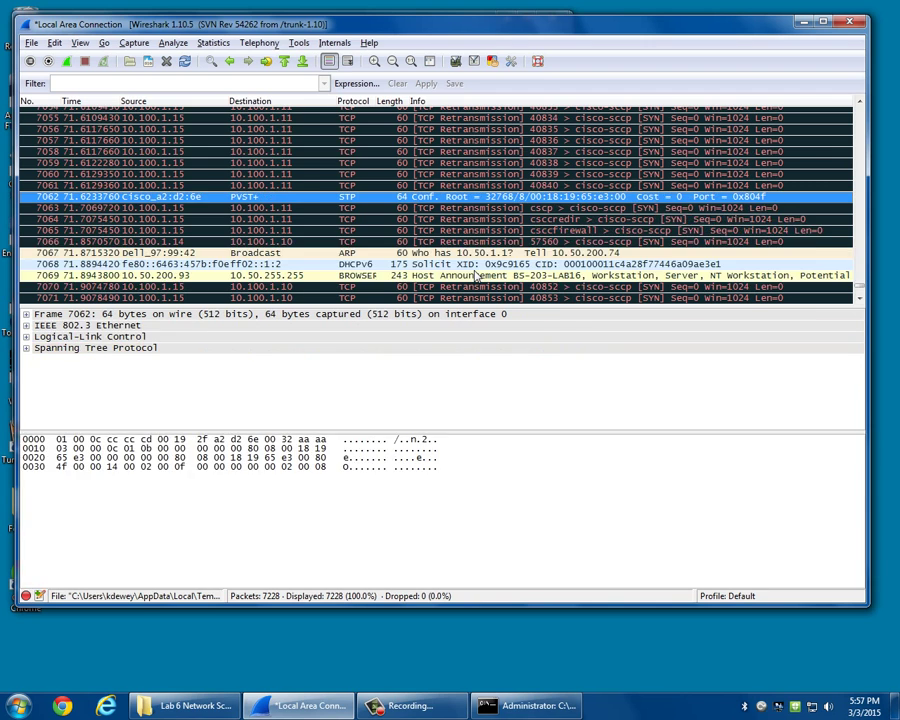
{"action": "key", "text": "Up"}
{"action": "key", "text": "Up"}
{"action": "key", "text": "Up"}
{"action": "key", "text": "Up"}
{"action": "key", "text": "Up"}
{"action": "key", "text": "Up"}
{"action": "key", "text": "Up"}
{"action": "key", "text": "Up"}
{"action": "key", "text": "Up"}
{"action": "key", "text": "Up"}
{"action": "key", "text": "Up"}
{"action": "key", "text": "Up"}
{"action": "key", "text": "Up"}
{"action": "key", "text": "Up"}
{"action": "key", "text": "Up"}
{"action": "key", "text": "Up"}
{"action": "key", "text": "Up"}
{"action": "key", "text": "Up"}
{"action": "key", "text": "Up"}
{"action": "key", "text": "Up"}
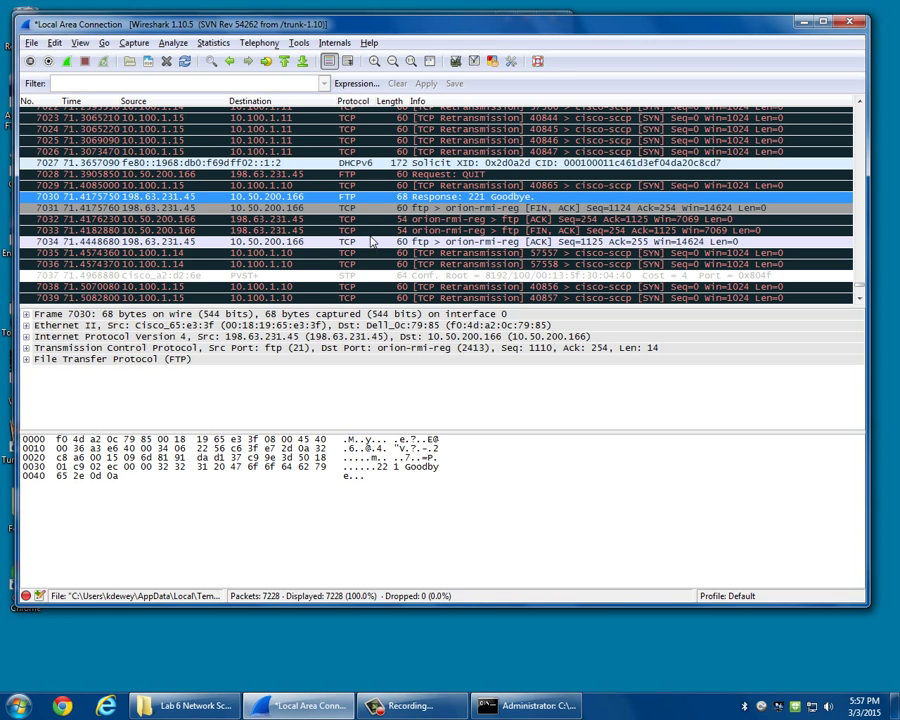
{"action": "scroll", "coordinate": [375, 246], "scroll_direction": "up", "scroll_amount": 3}
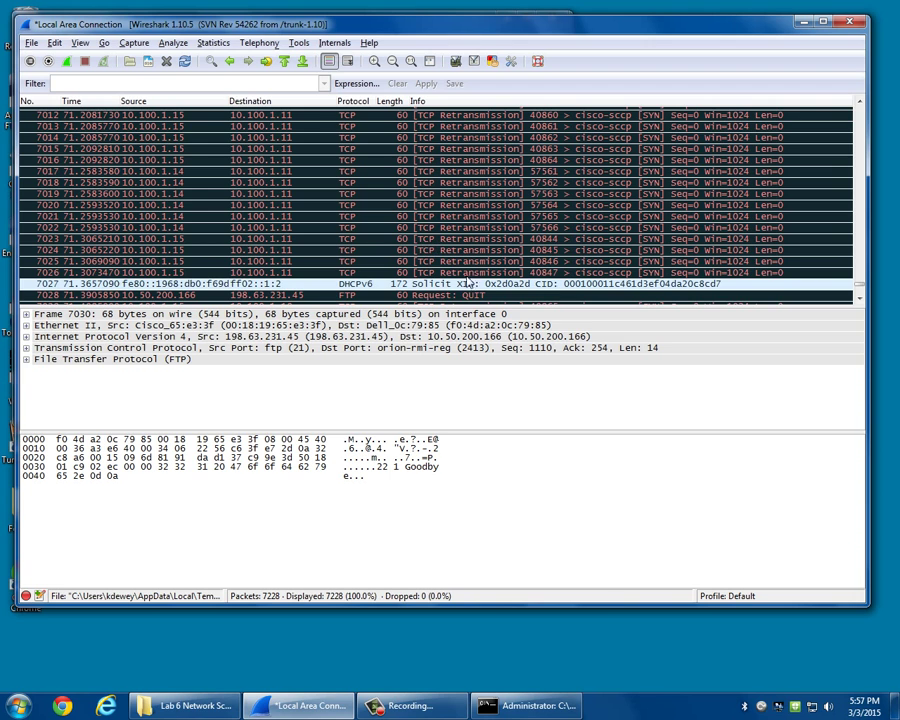
{"action": "scroll", "coordinate": [422, 274], "scroll_direction": "down", "scroll_amount": 3}
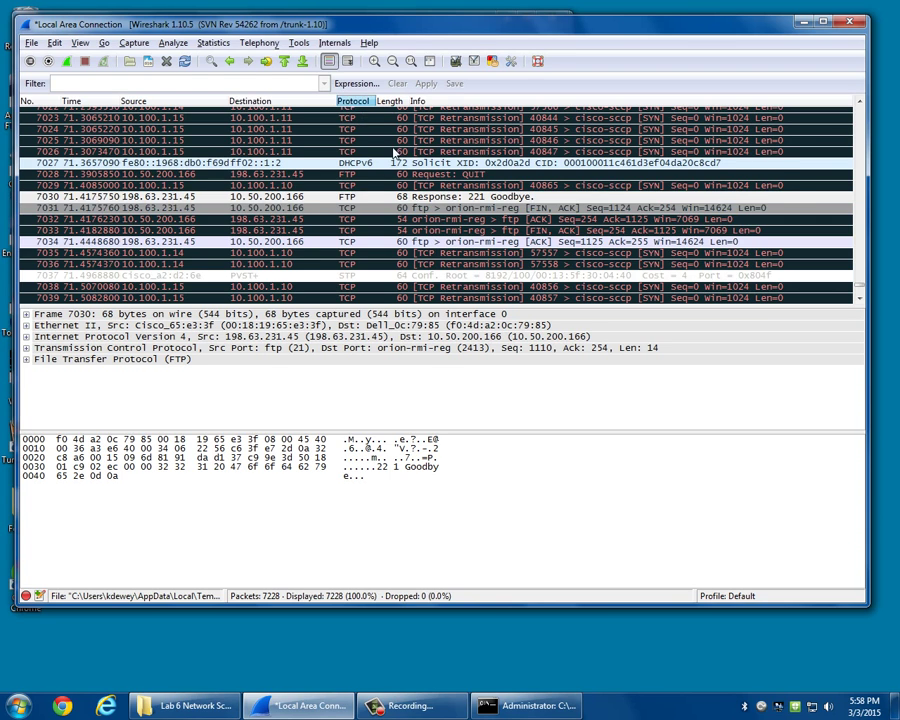
Sort the packet list by protocol and locate the beginning of the FTP traffic.
{"action": "left_click", "coordinate": [352, 102]}
{"action": "scroll", "coordinate": [370, 228], "scroll_direction": "up", "scroll_amount": 2}
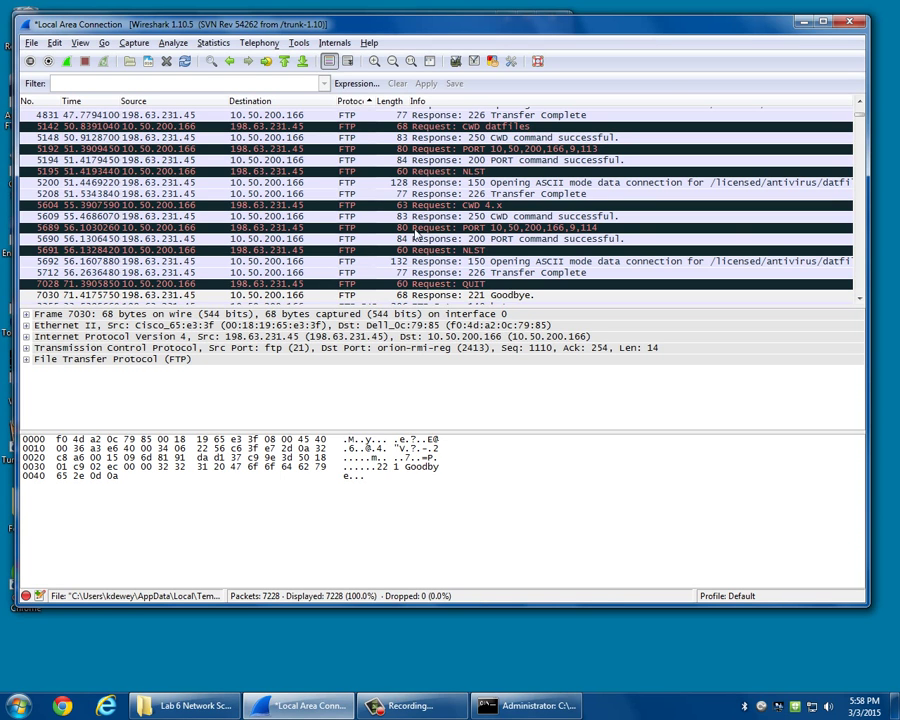
{"action": "scroll", "coordinate": [467, 228], "scroll_direction": "up", "scroll_amount": 6}
{"action": "scroll", "coordinate": [467, 228], "scroll_direction": "up", "scroll_amount": 5}
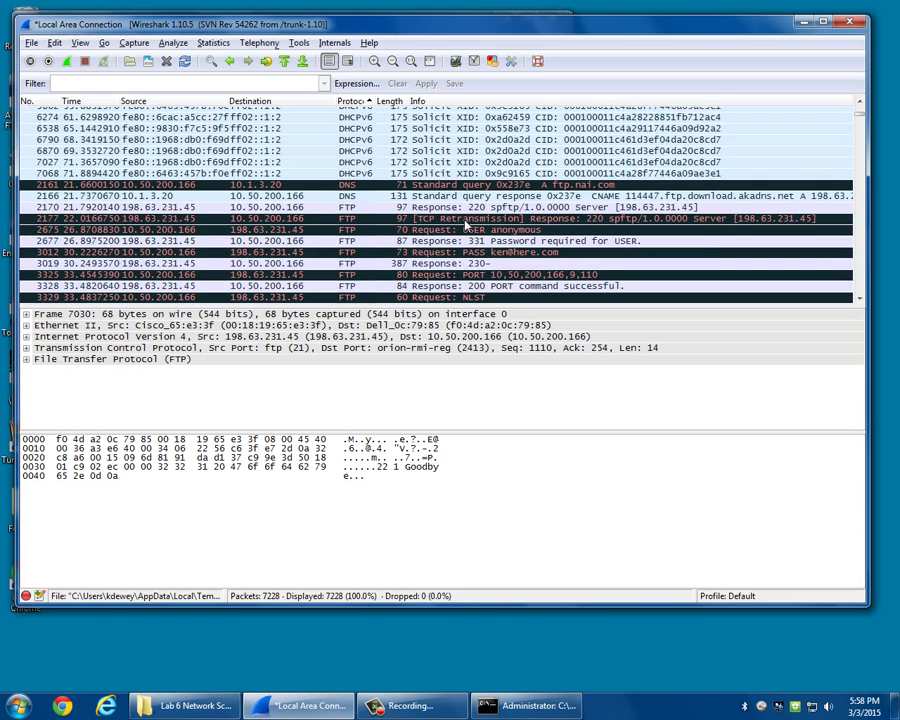
Inspect FTP login packets 2170, 2177, 2677 and 3012, expanding the Transmission Control Protocol section of packet 3012.
{"action": "left_click", "coordinate": [354, 207]}
{"action": "scroll", "coordinate": [401, 232], "scroll_direction": "down", "scroll_amount": 1}
{"action": "scroll", "coordinate": [404, 235], "scroll_direction": "down", "scroll_amount": 1}
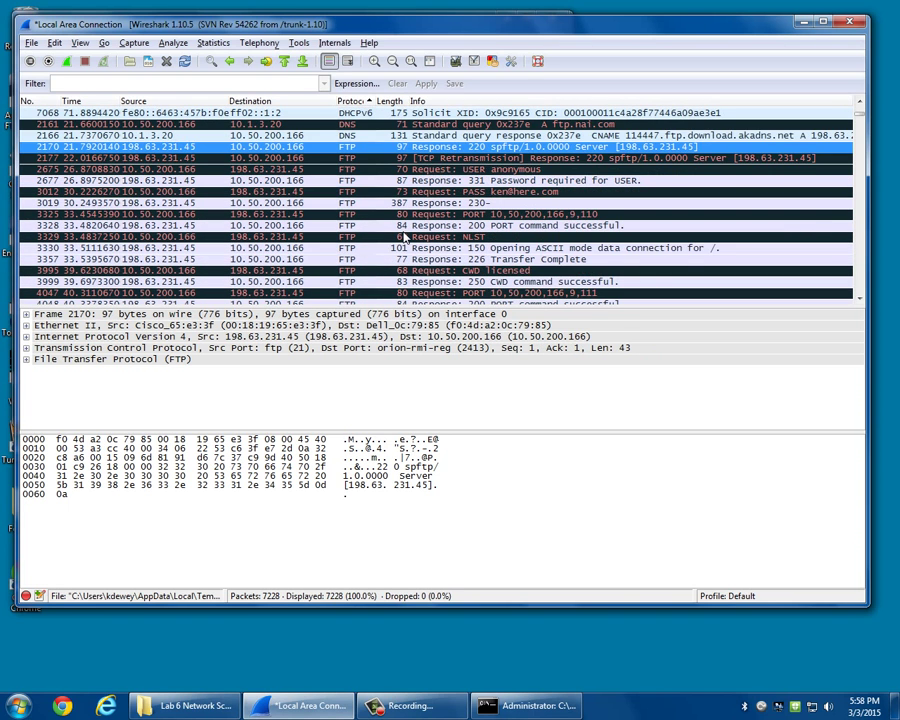
{"action": "left_click", "coordinate": [365, 158]}
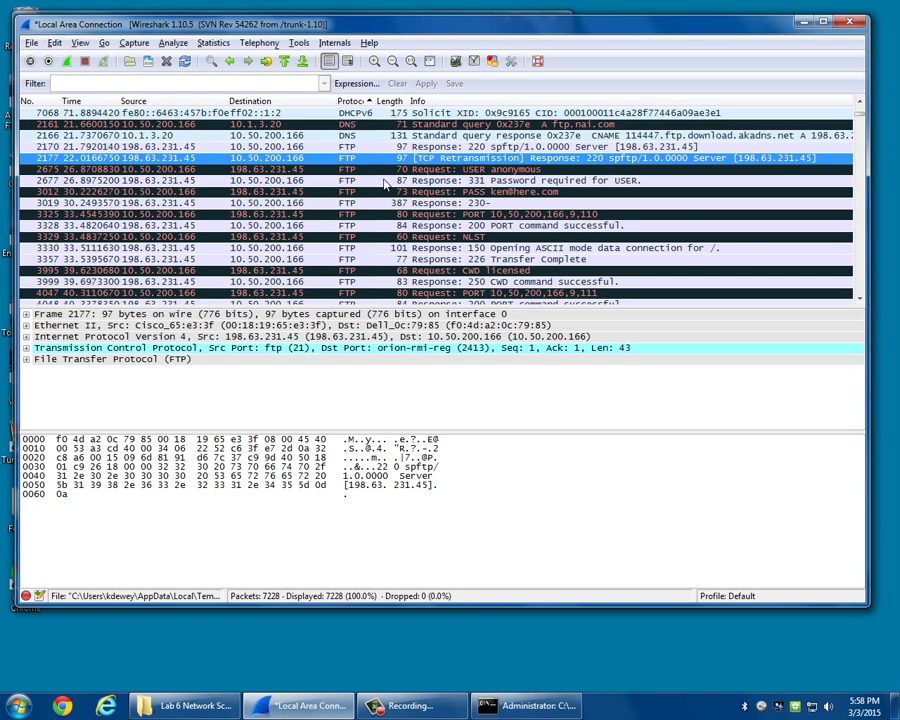
{"action": "left_click", "coordinate": [390, 180]}
{"action": "left_click", "coordinate": [392, 191]}
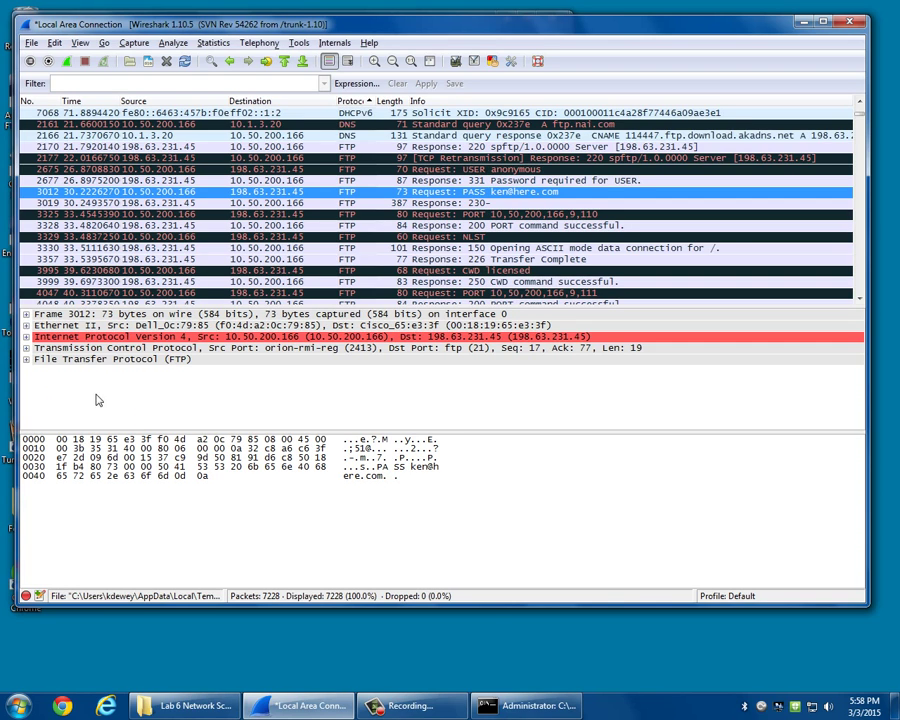
{"action": "left_click", "coordinate": [27, 349]}
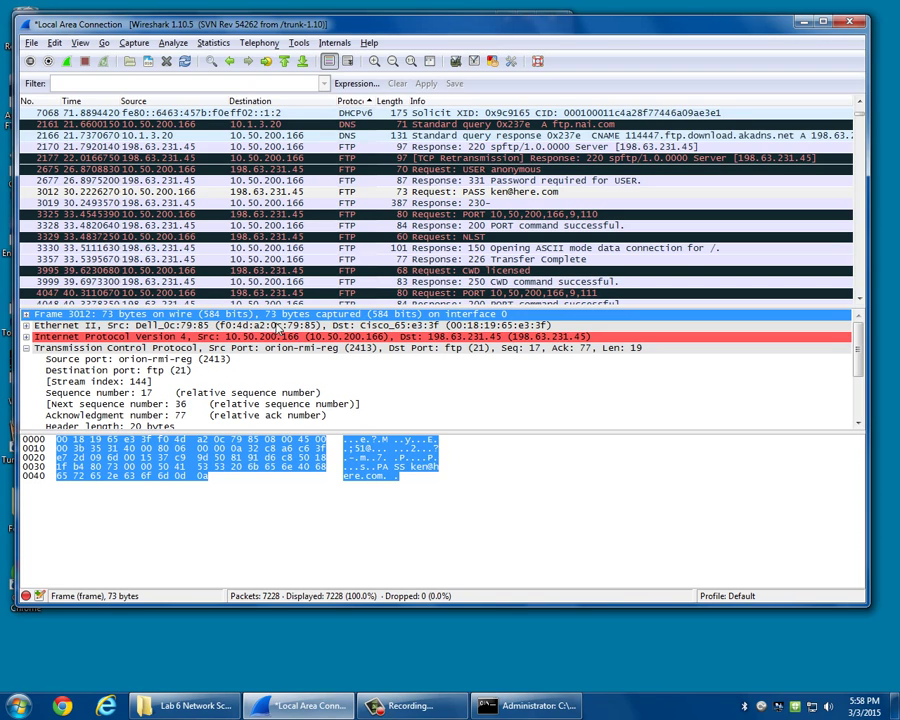
Expand packet 3012's Ethernet II section and highlight its destination and source hardware addresses in the packet bytes.
{"action": "left_click", "coordinate": [27, 326]}
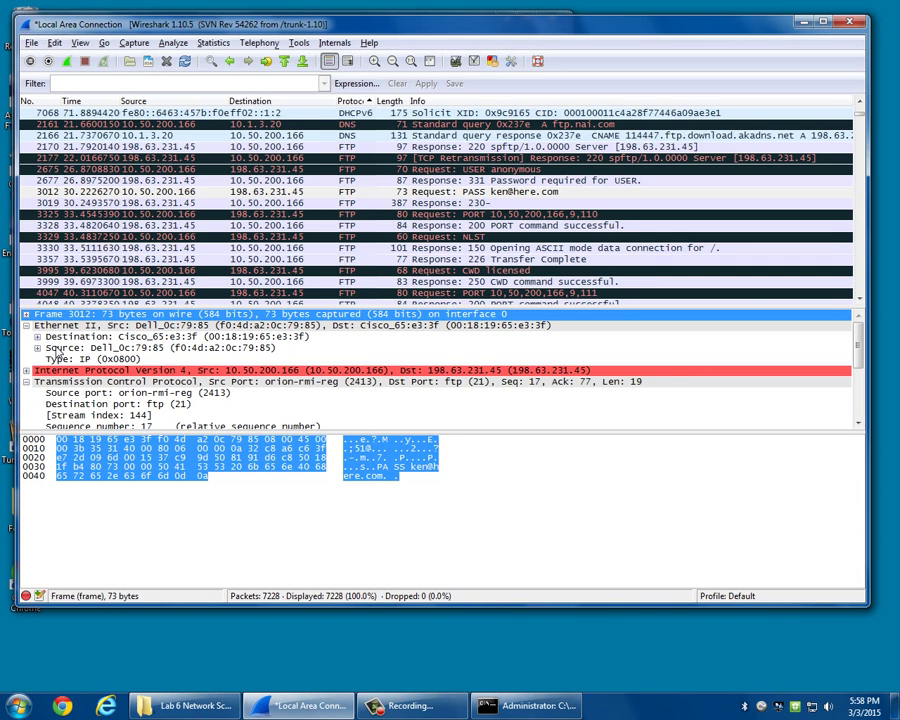
{"action": "left_click", "coordinate": [104, 337]}
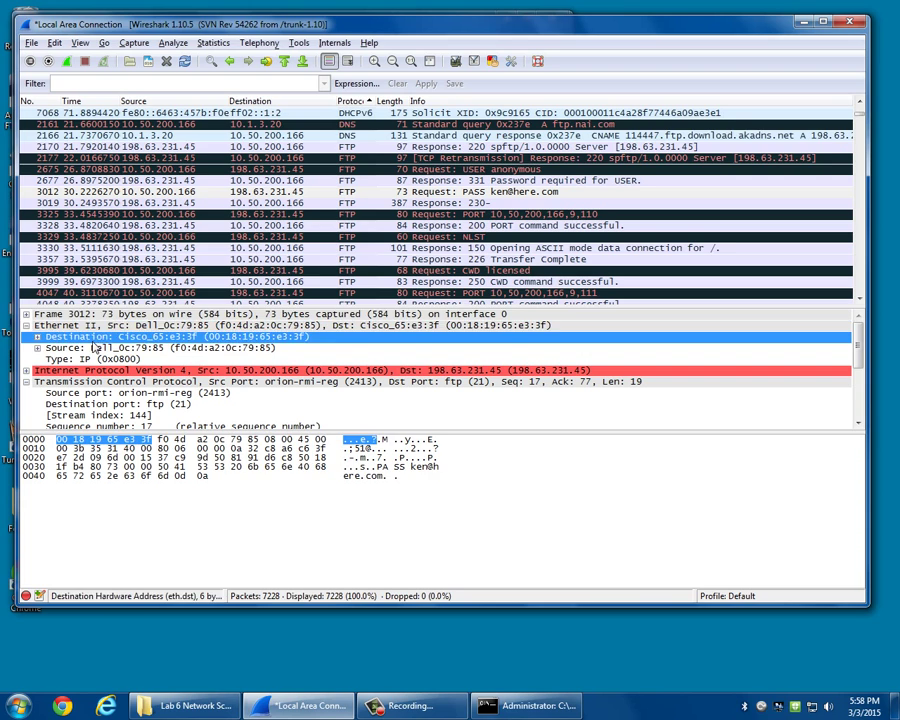
{"action": "left_click", "coordinate": [118, 347]}
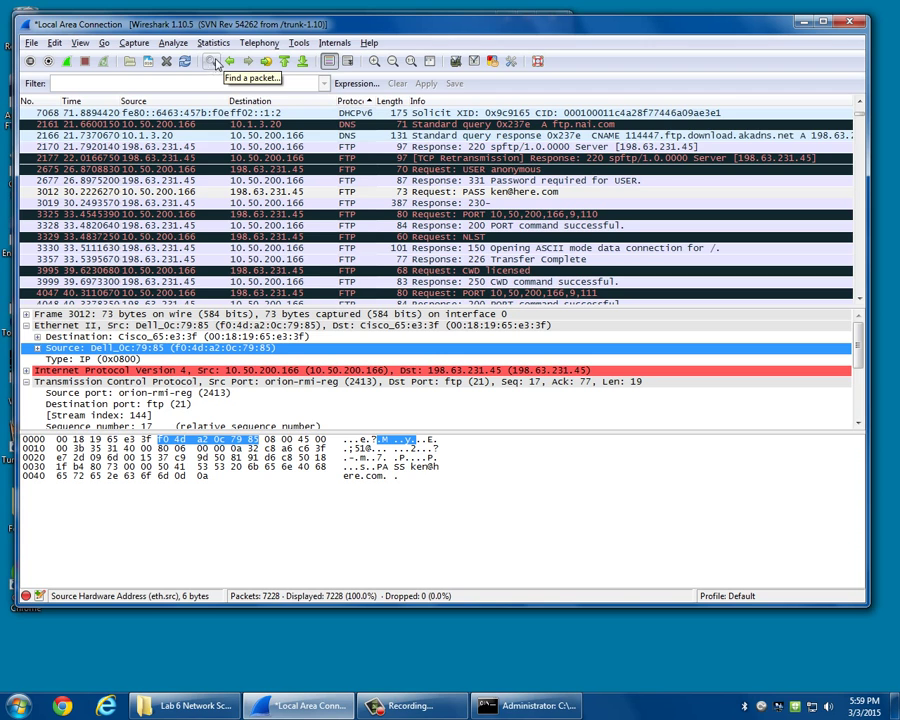
Enlarge the text of the packet list, packet details and packet bytes by four zoom levels.
{"action": "left_click", "coordinate": [375, 63]}
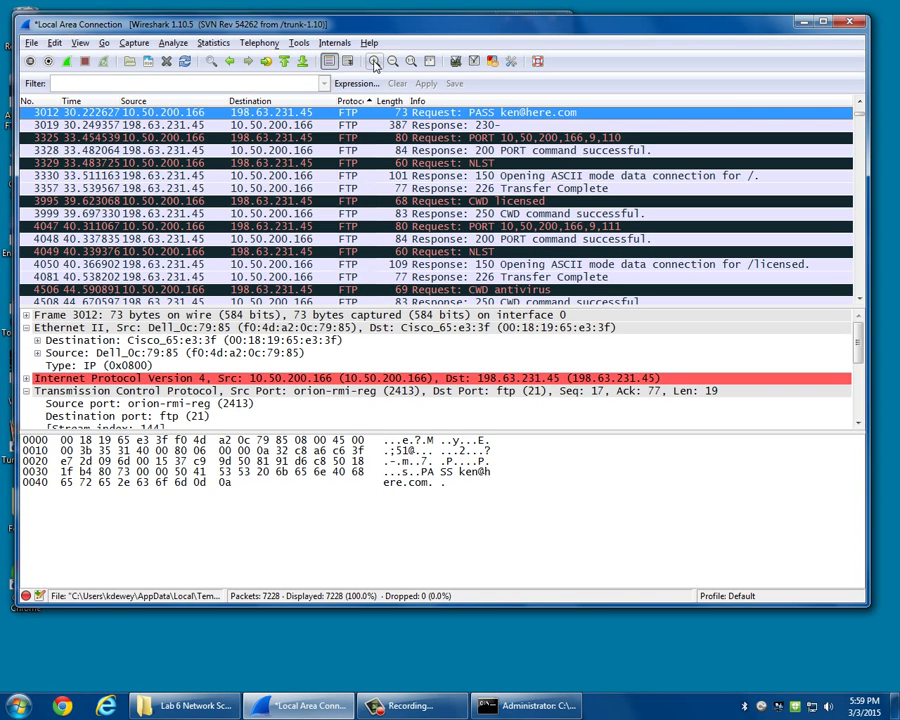
{"action": "left_click", "coordinate": [375, 63]}
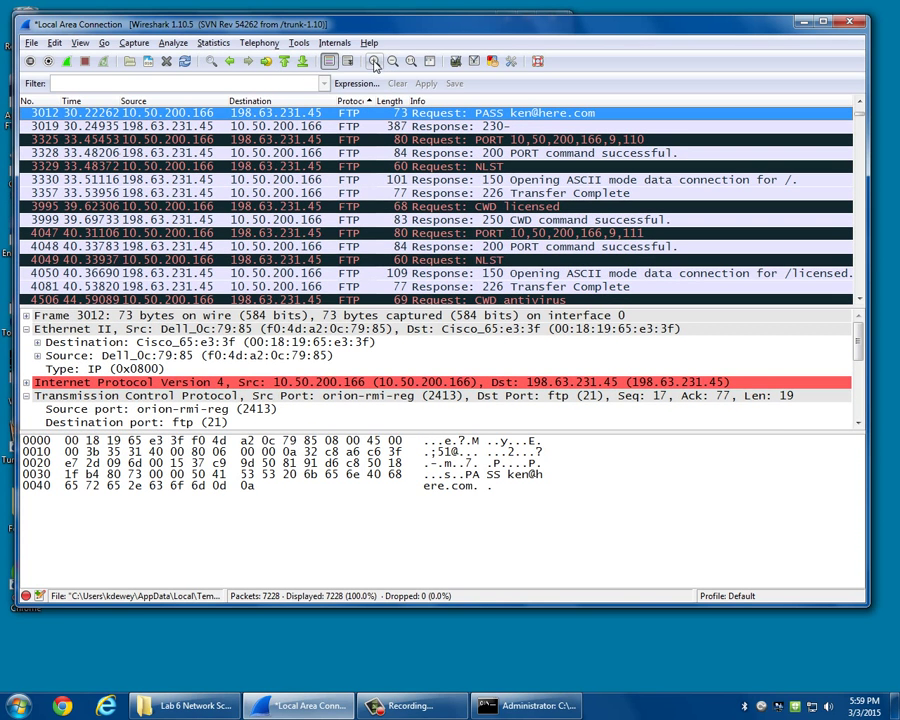
{"action": "left_click", "coordinate": [375, 63]}
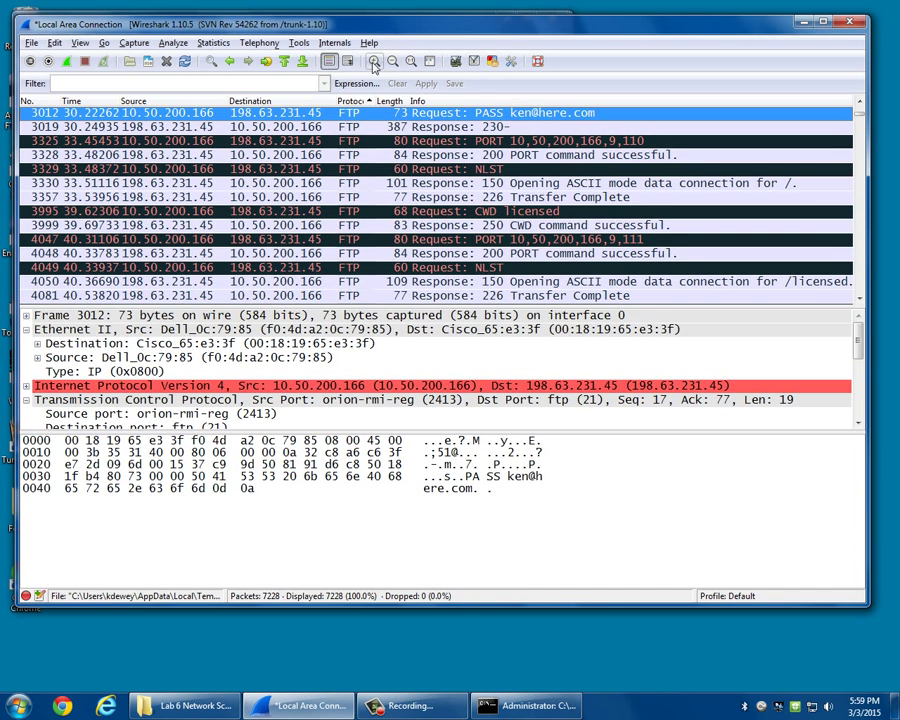
{"action": "left_click", "coordinate": [374, 63]}
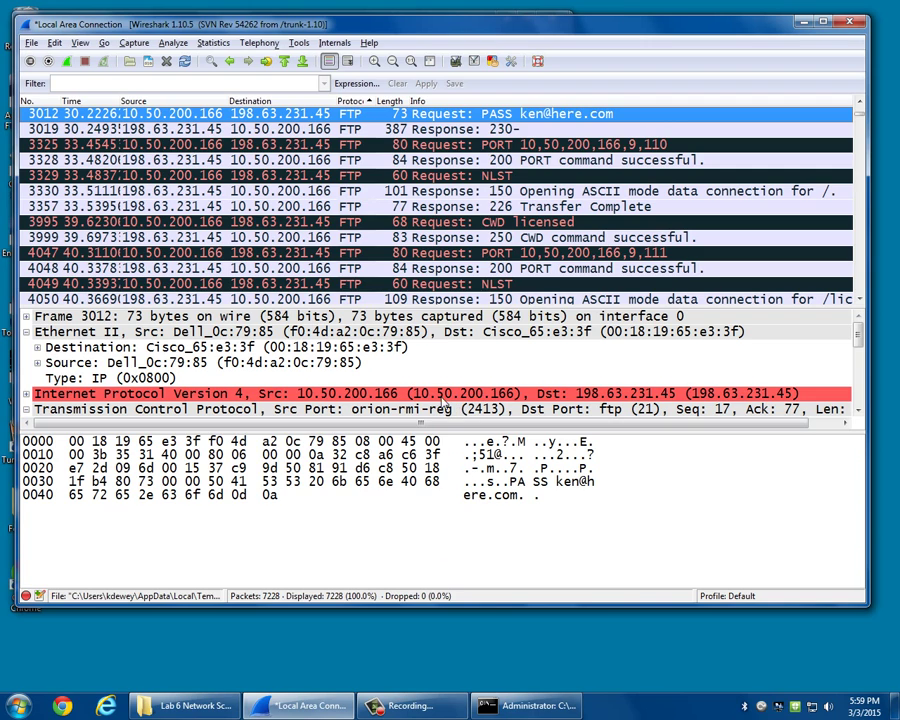
Inspect packet 3012's Ethernet II header as a whole, and its source and destination hardware addresses.
{"action": "left_click", "coordinate": [220, 332]}
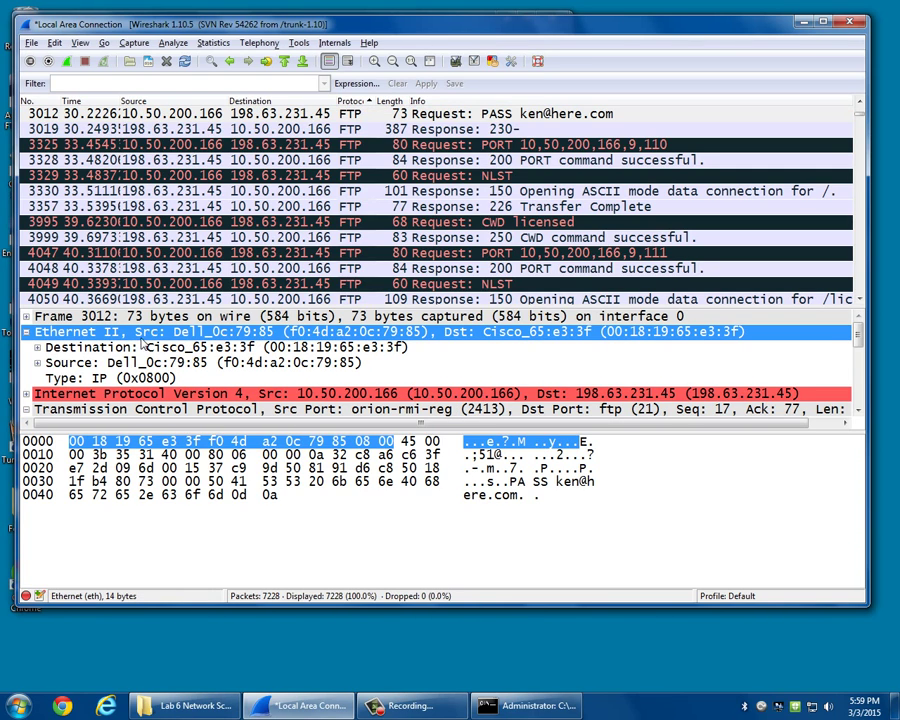
{"action": "left_click", "coordinate": [150, 363]}
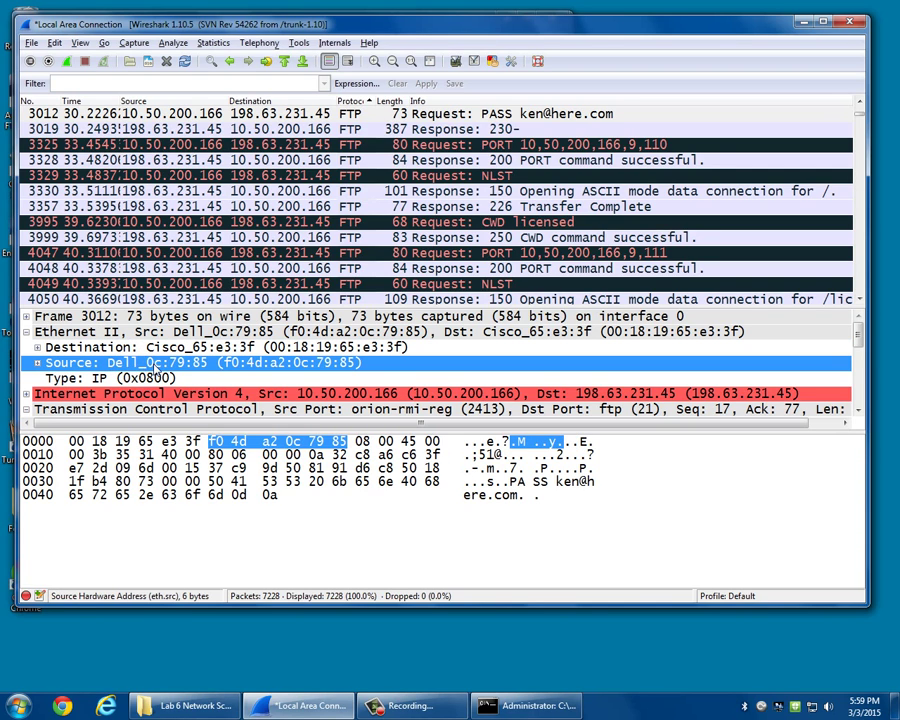
{"action": "left_click", "coordinate": [150, 347]}
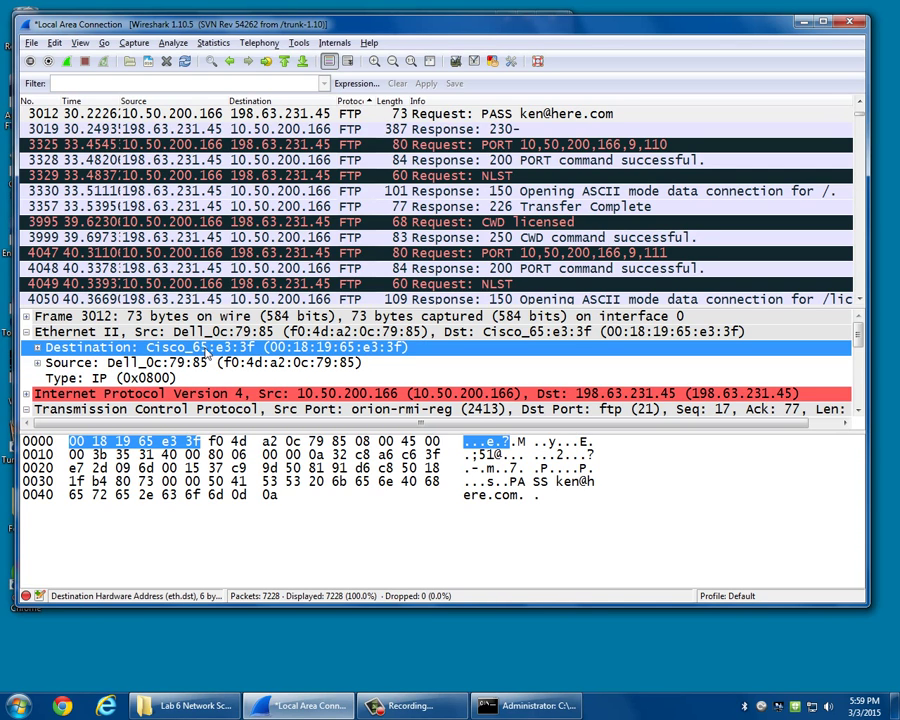
{"action": "left_click", "coordinate": [180, 366]}
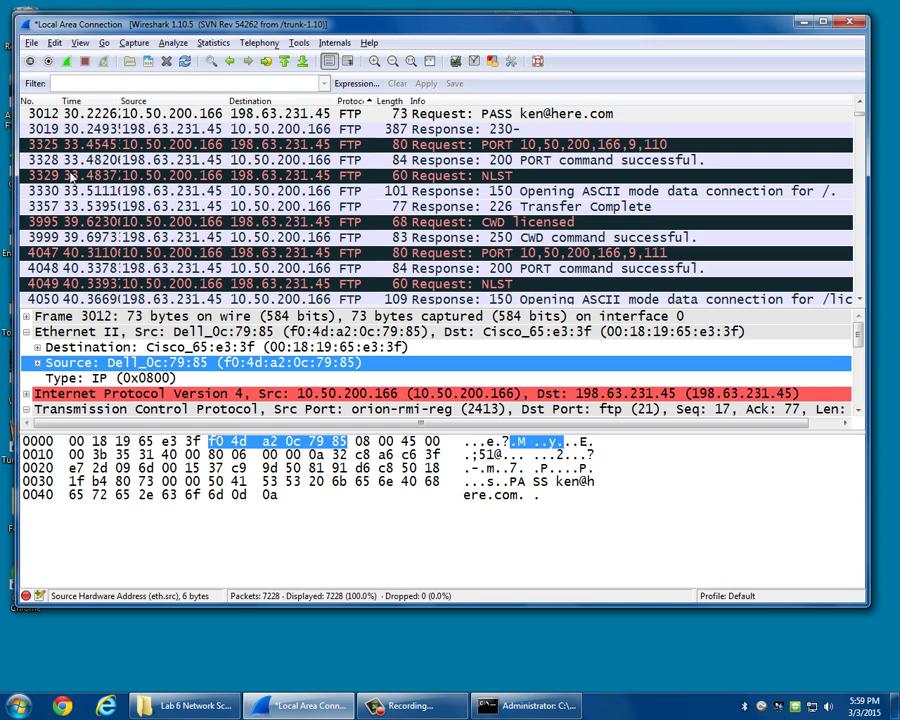
Select packet 3012 among the FTP login packets and widen the Time and Source columns to show their full values.
{"action": "left_click", "coordinate": [84, 117]}
{"action": "scroll", "coordinate": [84, 117], "scroll_direction": "up", "scroll_amount": 2}
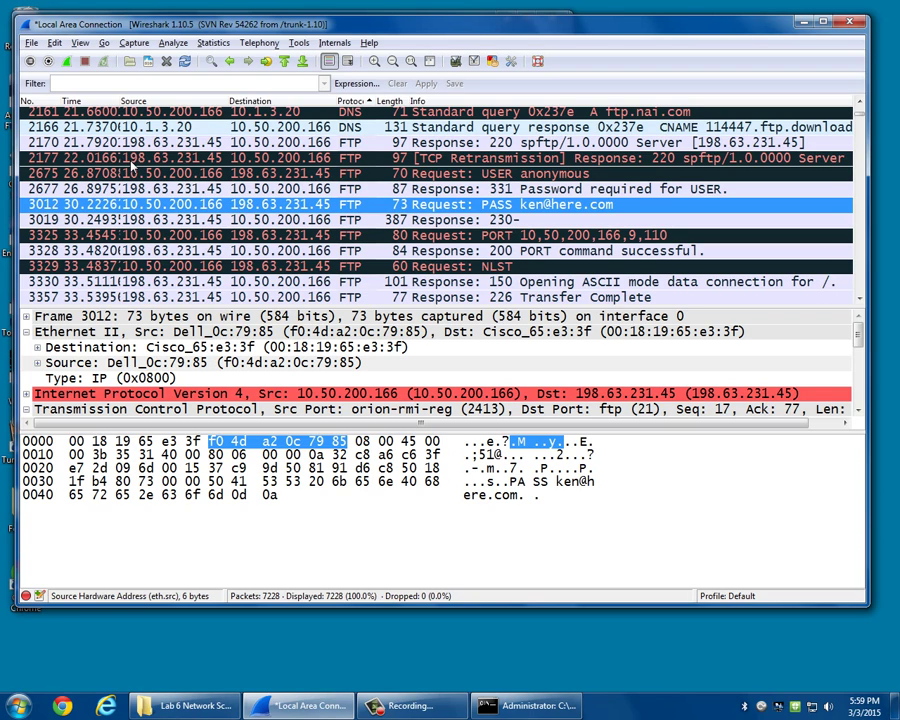
{"action": "left_click_drag", "start_coordinate": [229, 103], "coordinate": [308, 103]}
{"action": "left_click_drag", "start_coordinate": [127, 103], "coordinate": [198, 103]}
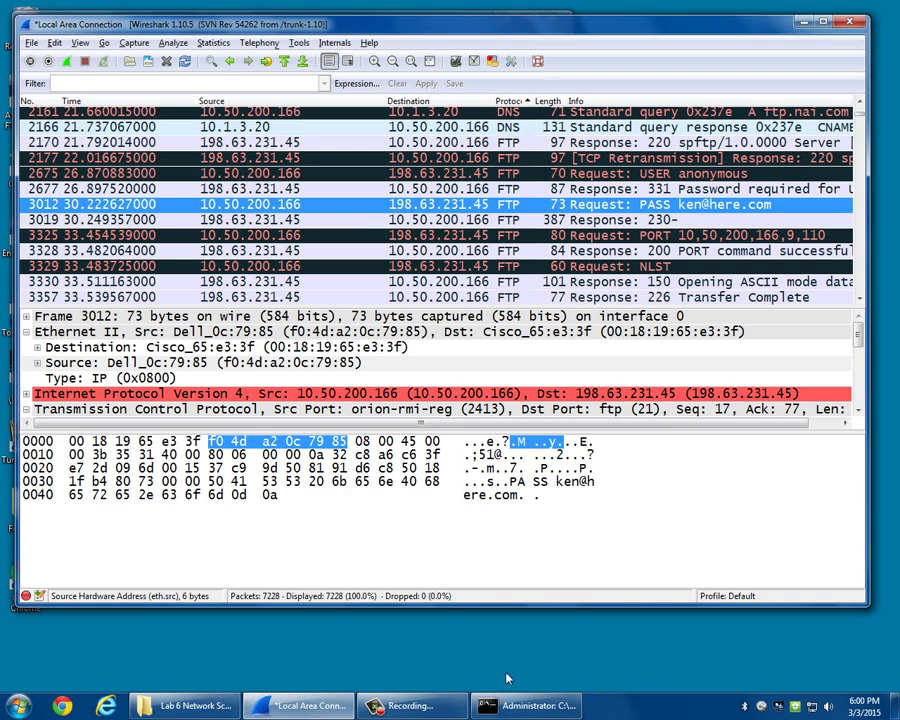
Switch to Command Prompt, run ipconfig to list the computer's IP settings, and return to the Wireshark packet list.
{"action": "left_click", "coordinate": [521, 703]}
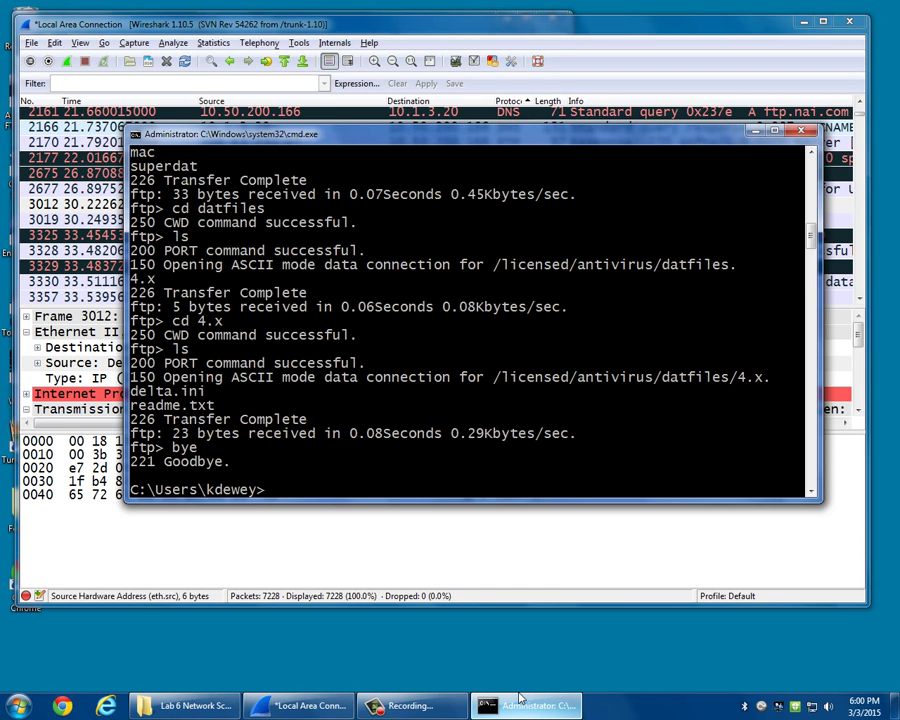
{"action": "type", "text": "ipconfig"}
{"action": "key", "text": "Return"}
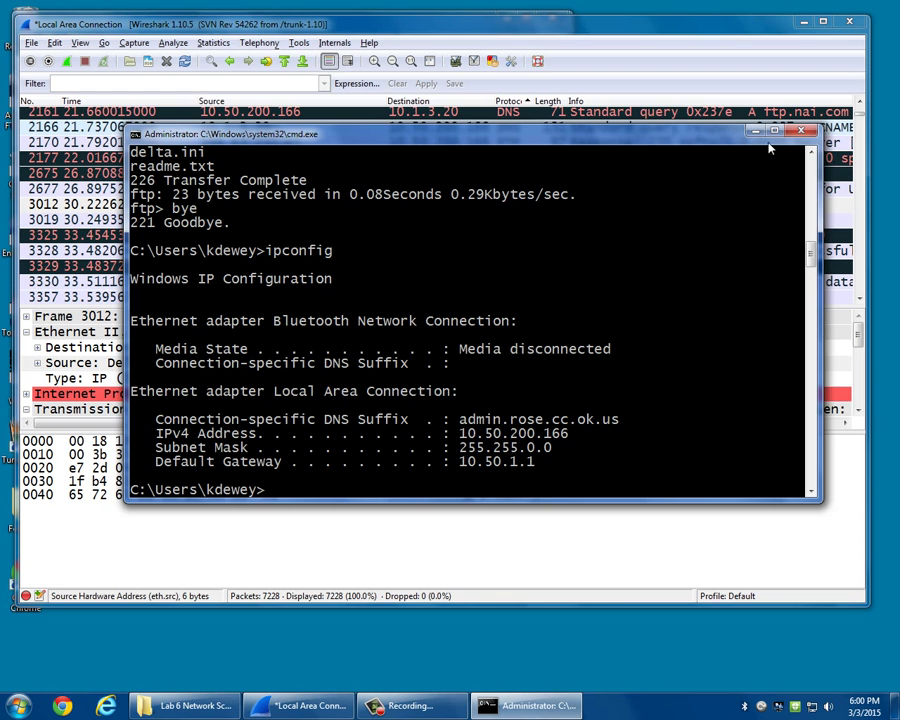
{"action": "left_click", "coordinate": [531, 89]}
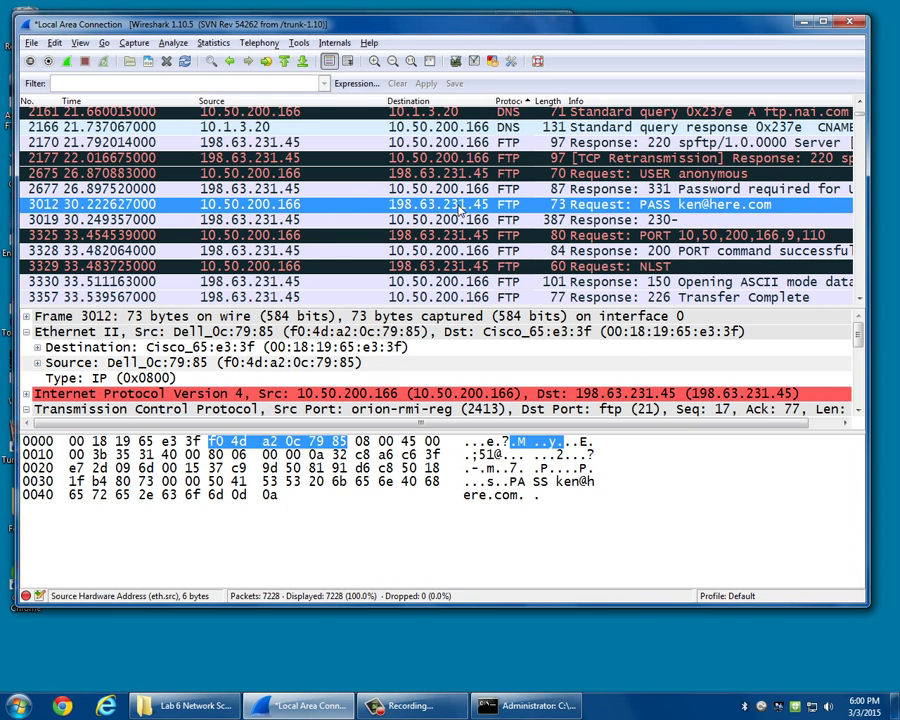
Run nslookup ftp.nai.com in Command Prompt, move its window below the packet list for comparison, and minimize it.
{"action": "left_click", "coordinate": [546, 712]}
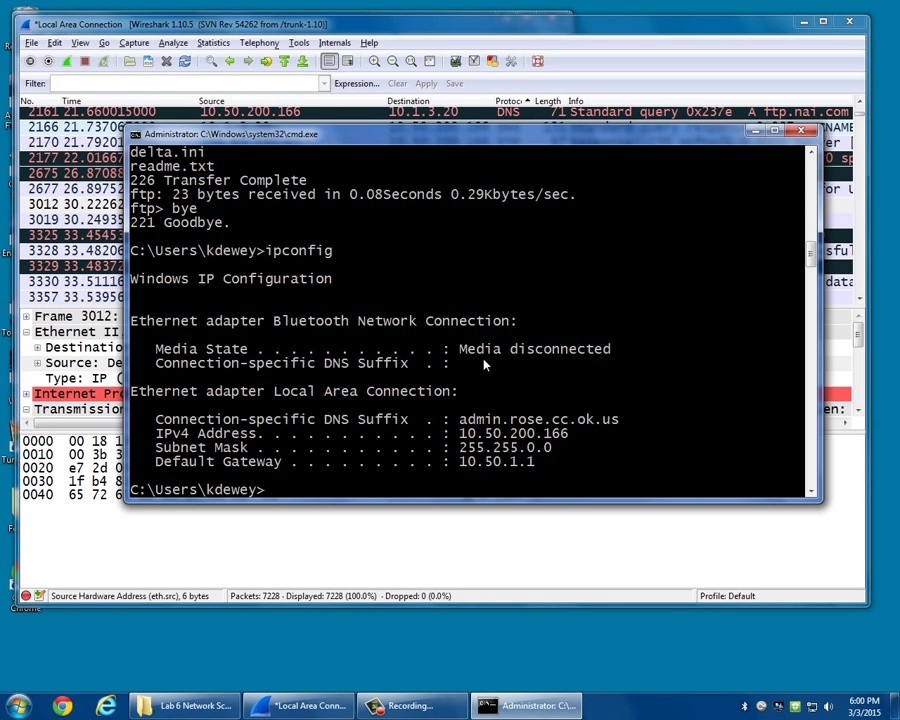
{"action": "type", "text": "nslookup ftp.nai.co"}
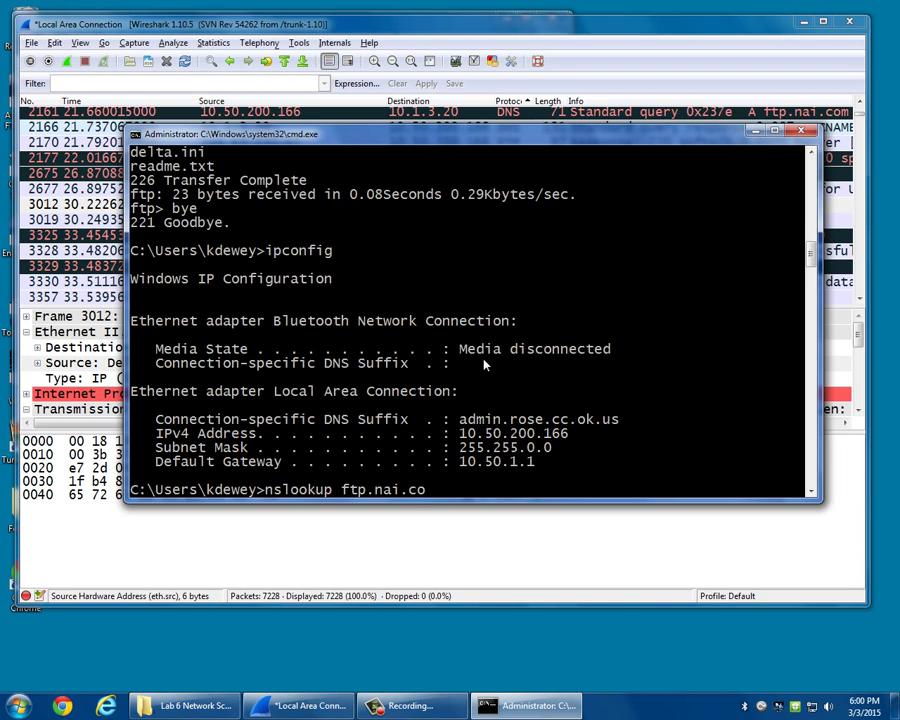
{"action": "type", "text": "m"}
{"action": "key", "text": "Return"}
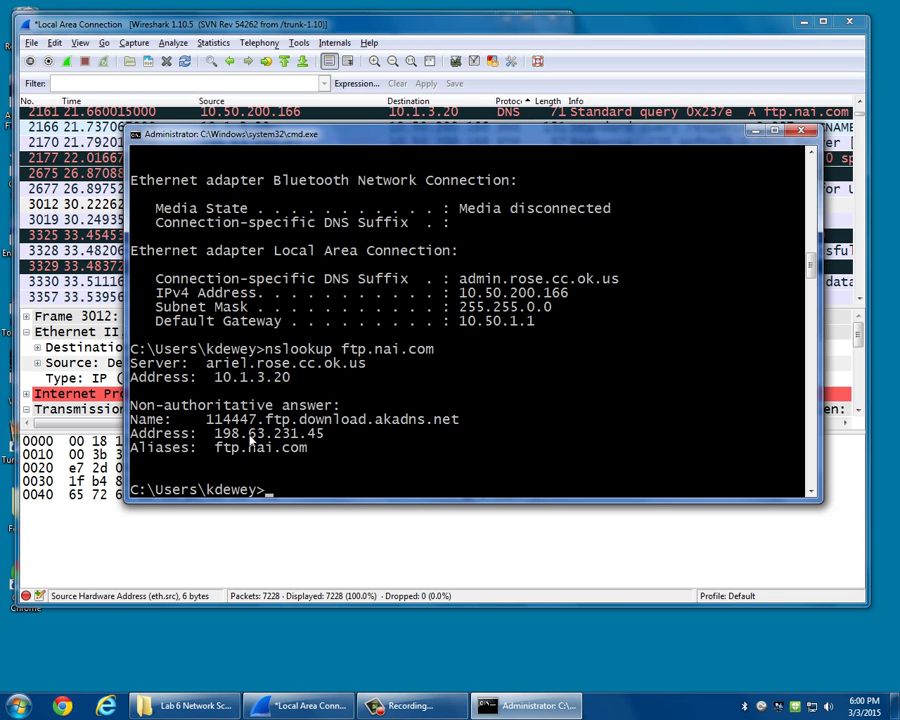
{"action": "left_click_drag", "start_coordinate": [399, 140], "coordinate": [439, 321]}
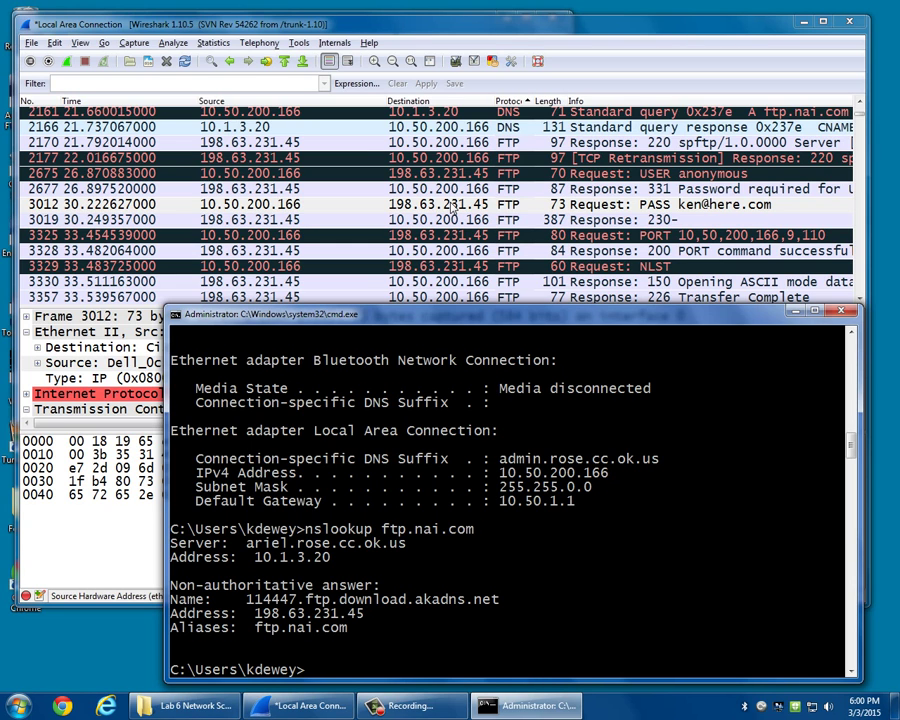
{"action": "left_click", "coordinate": [792, 313]}
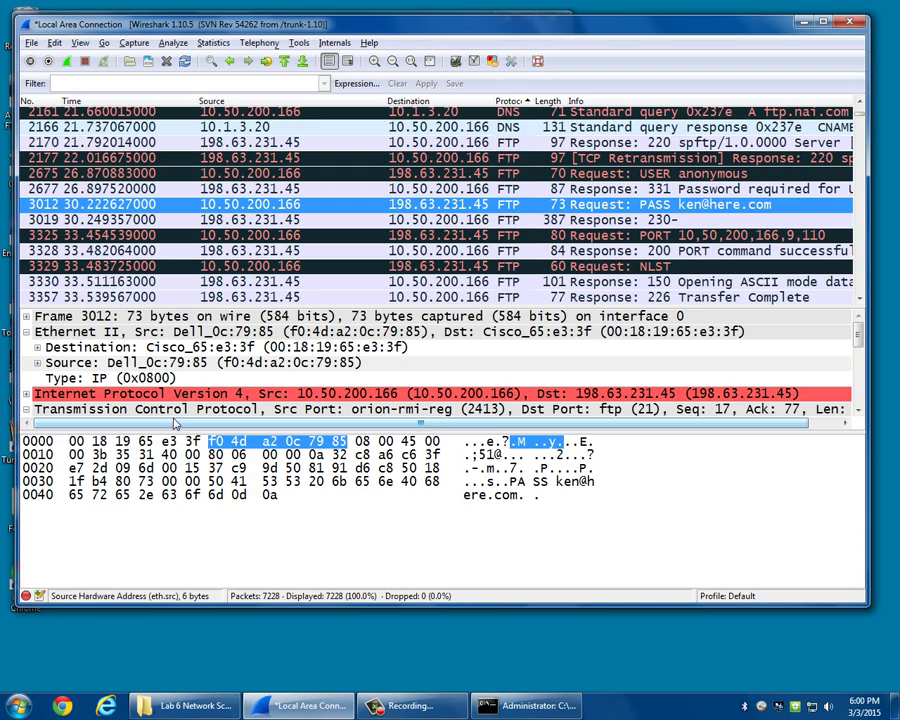
Compare the source and destination MAC addresses in packet 3012's Ethernet II details.
{"action": "left_click", "coordinate": [255, 363]}
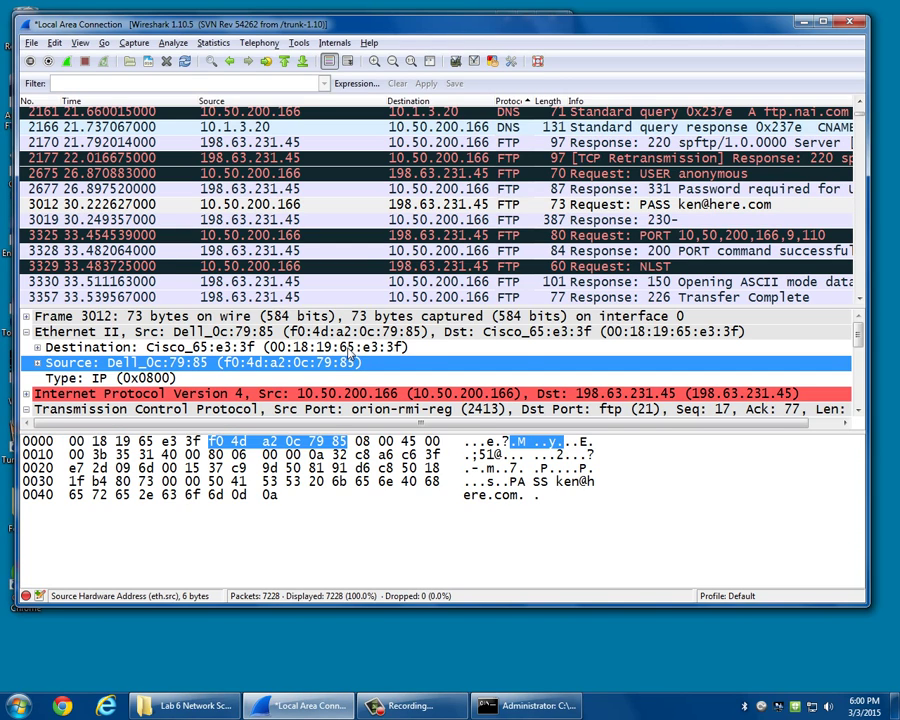
{"action": "left_click", "coordinate": [300, 347]}
{"action": "left_click", "coordinate": [305, 364]}
Run ipconfig /all in Command Prompt and review the physical addresses of the Bluetooth and Local Area Connection adapters.
{"action": "left_click", "coordinate": [530, 708]}
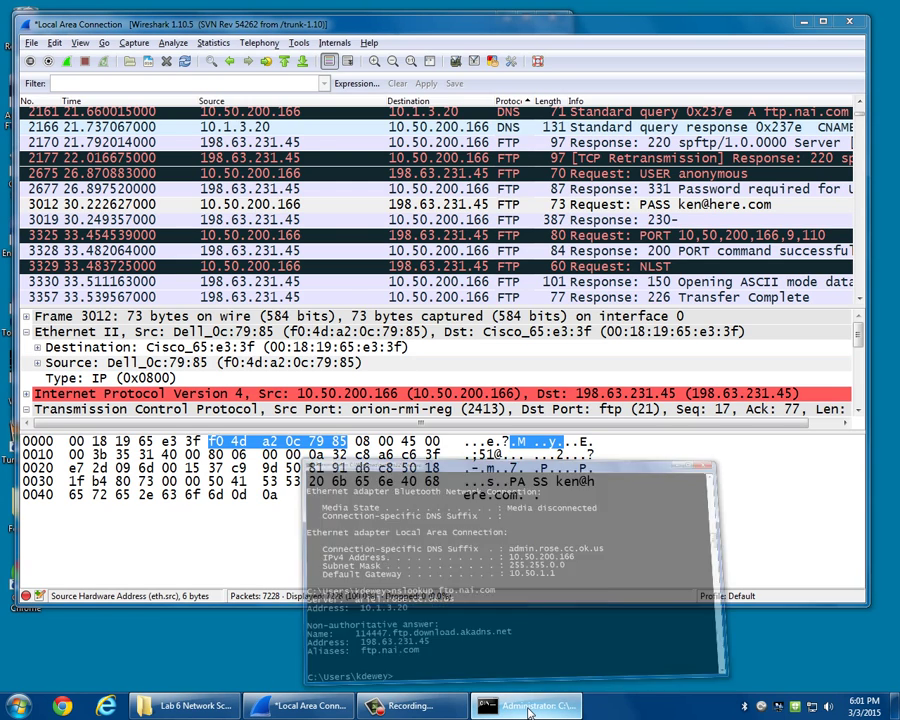
{"action": "key", "text": "Up"}
{"action": "key", "text": "Up"}
{"action": "type", "text": "/all"}
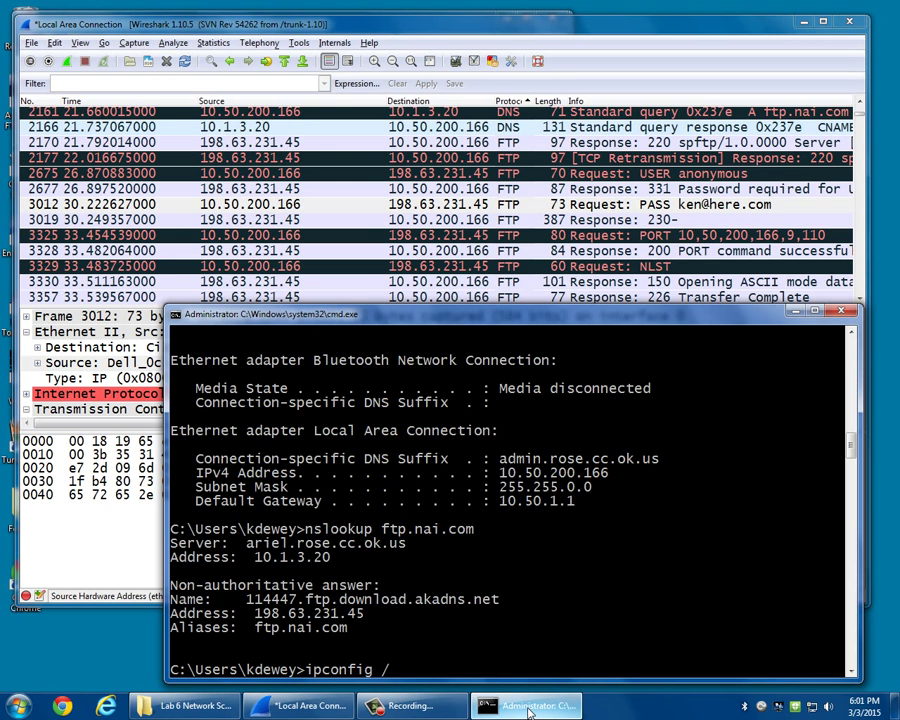
{"action": "key", "text": "Return"}
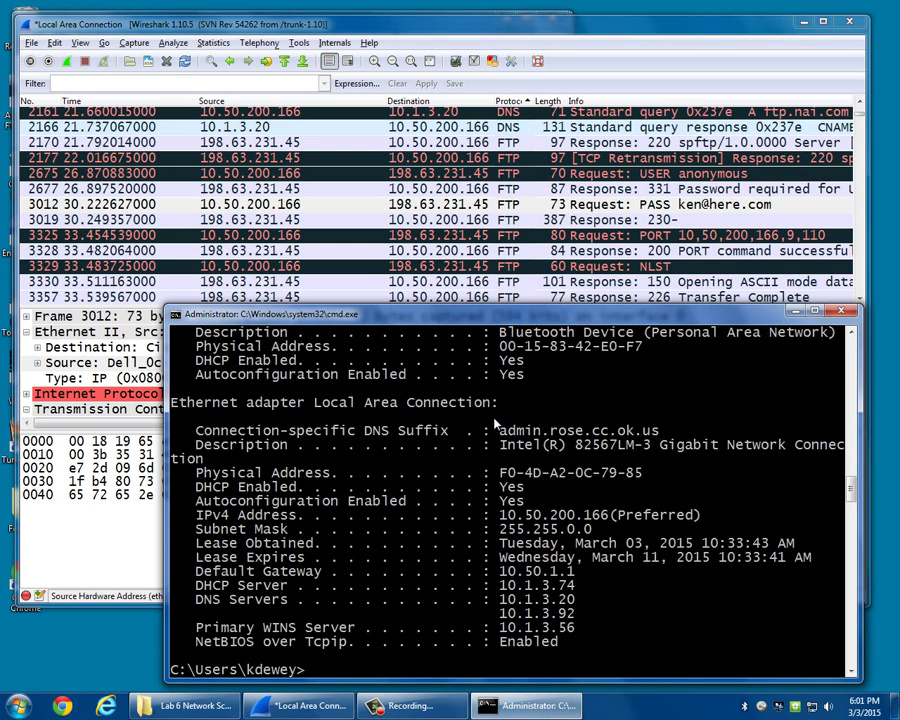
{"action": "scroll", "coordinate": [500, 470], "scroll_direction": "up", "scroll_amount": 3}
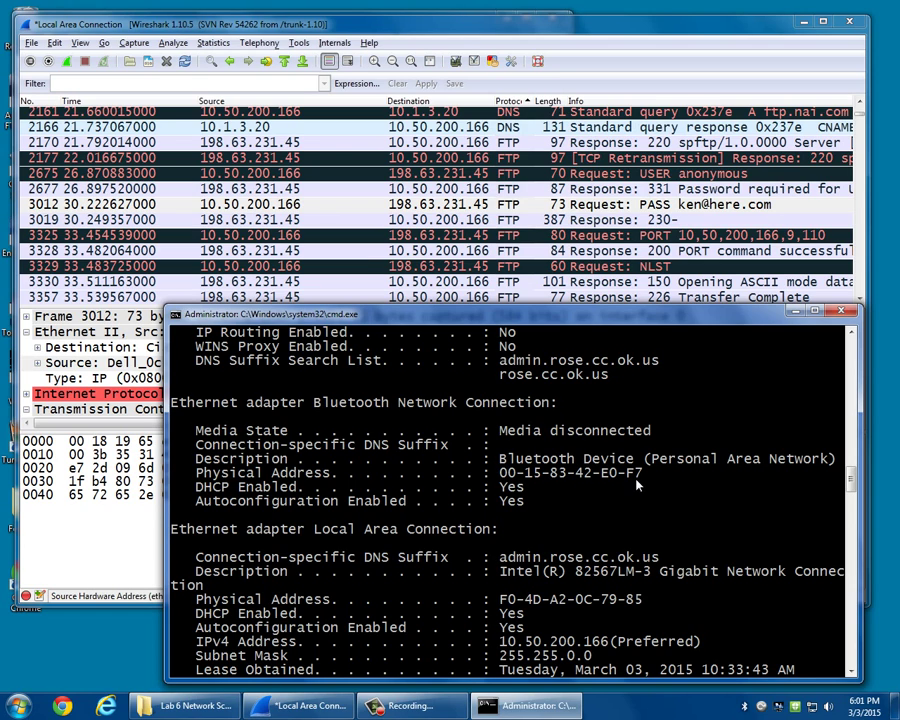
{"action": "scroll", "coordinate": [604, 487], "scroll_direction": "up", "scroll_amount": 3}
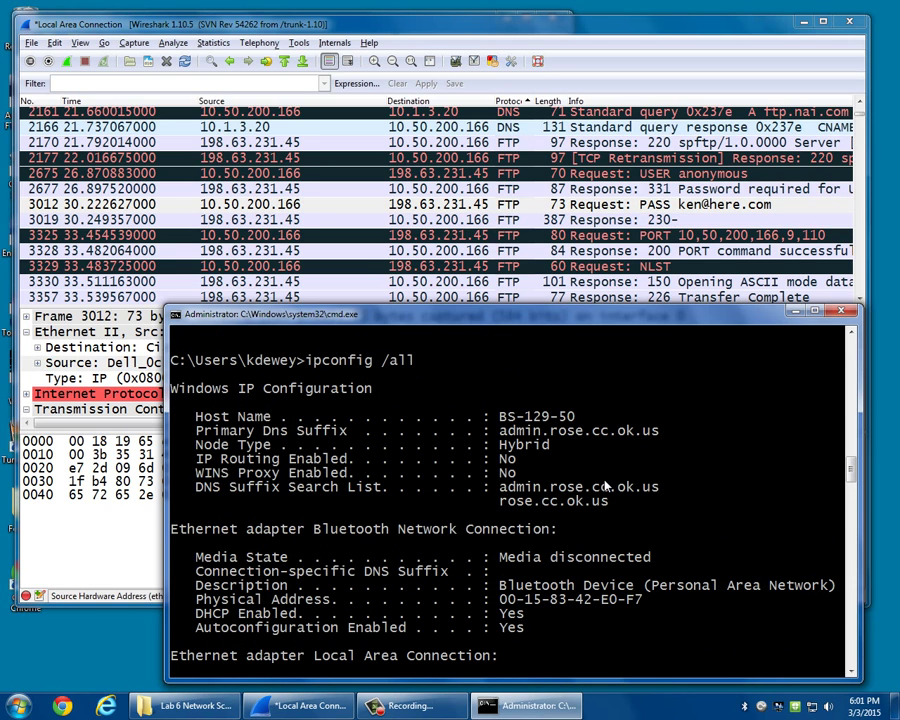
{"action": "scroll", "coordinate": [604, 487], "scroll_direction": "down", "scroll_amount": 3}
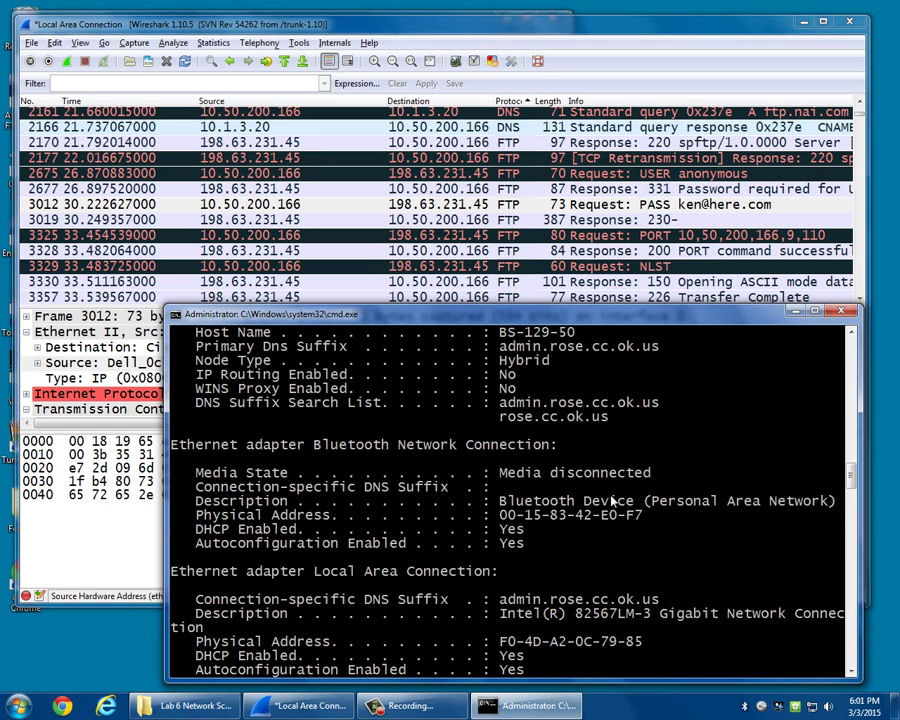
{"action": "scroll", "coordinate": [610, 499], "scroll_direction": "down", "scroll_amount": 2}
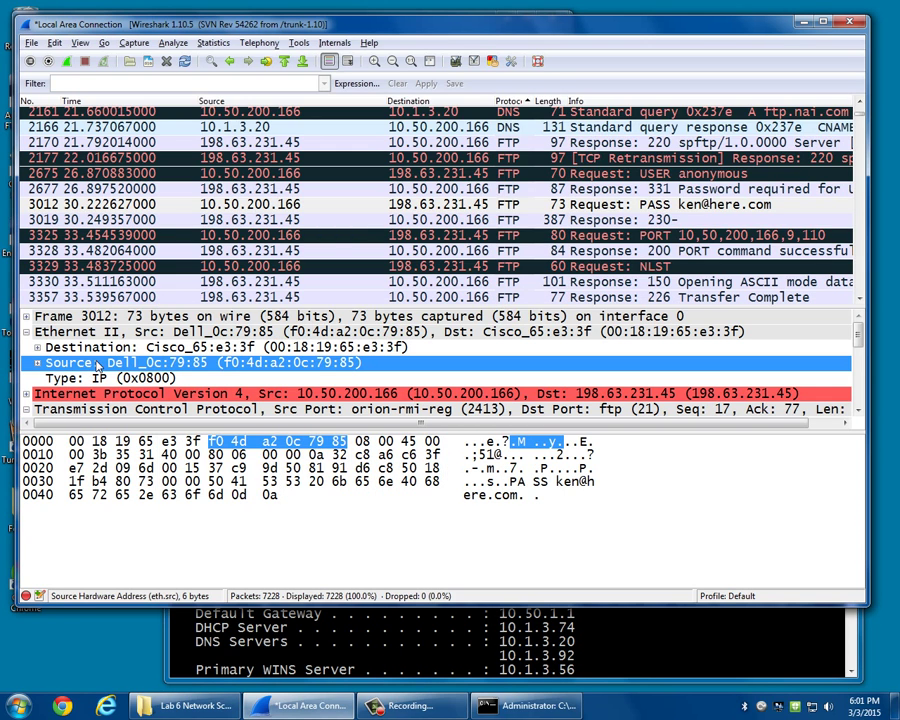
Highlight packet 3012's source and destination MAC addresses in Wireshark, and list the ARP table in Command Prompt with arp -a.
{"action": "left_click", "coordinate": [110, 362]}
{"action": "left_click", "coordinate": [310, 347]}
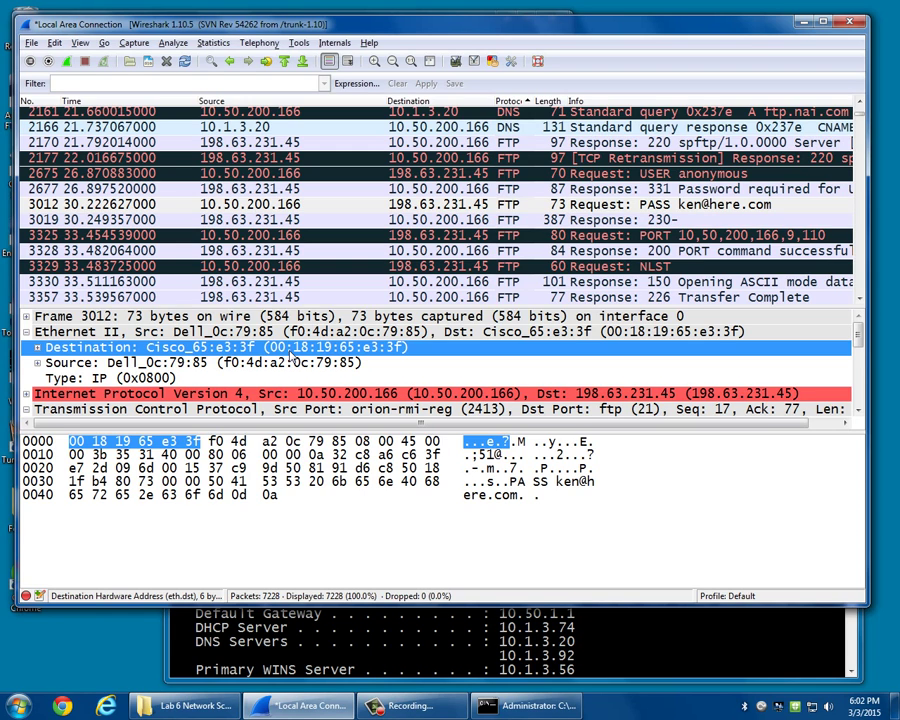
{"action": "left_click", "coordinate": [364, 648]}
{"action": "type", "text": "arp -a"}
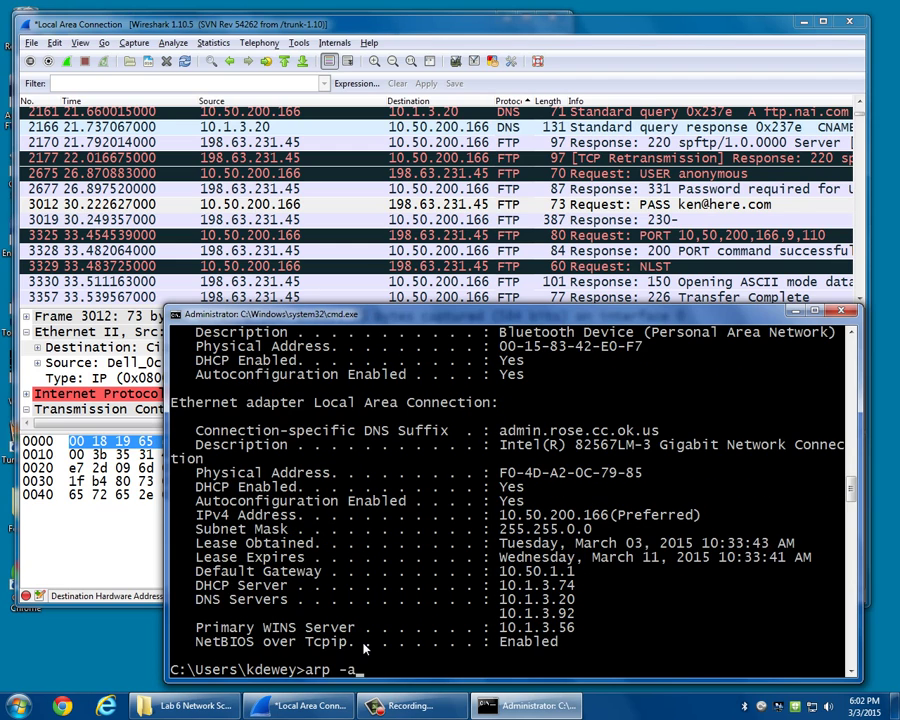
{"action": "key", "text": "Return"}
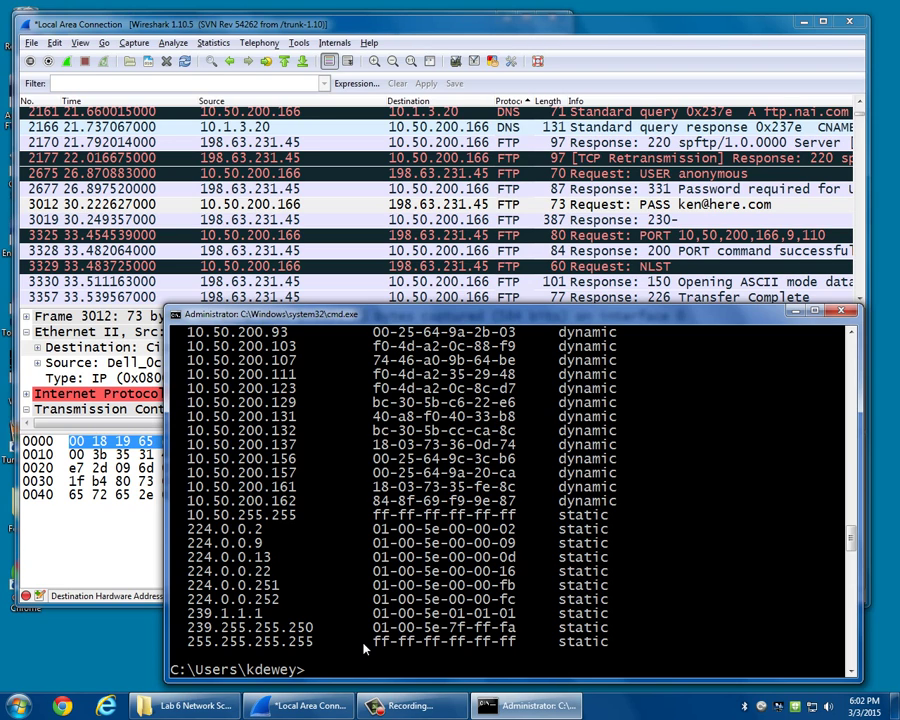
Show the beginning of the ARP table and place the Command Prompt window just below packet 3012's destination MAC address for comparison.
{"action": "scroll", "coordinate": [368, 640], "scroll_direction": "up", "scroll_amount": 14}
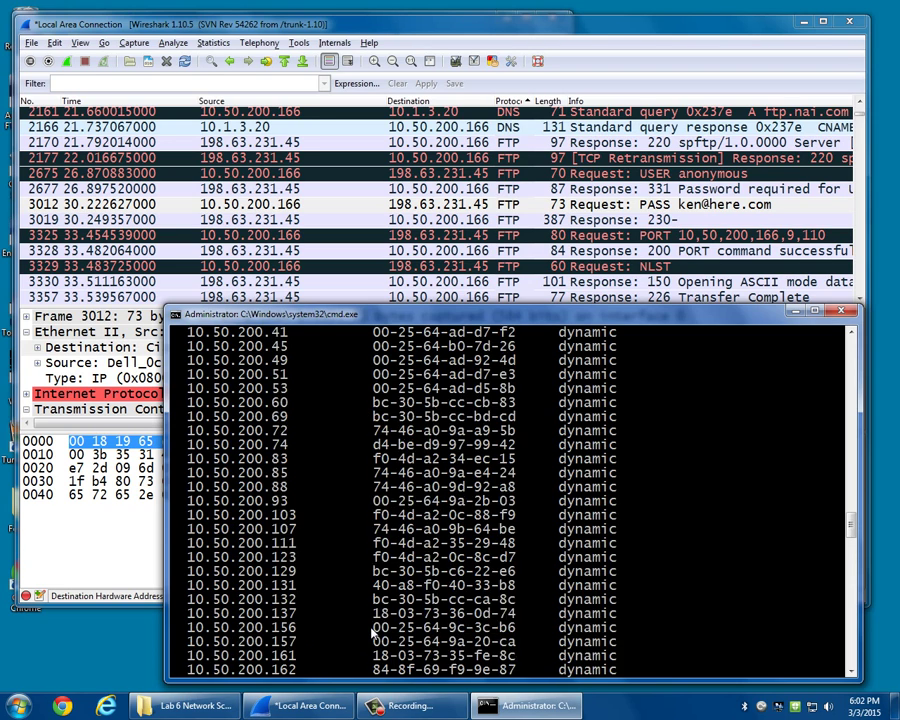
{"action": "scroll", "coordinate": [372, 632], "scroll_direction": "down", "scroll_amount": 4}
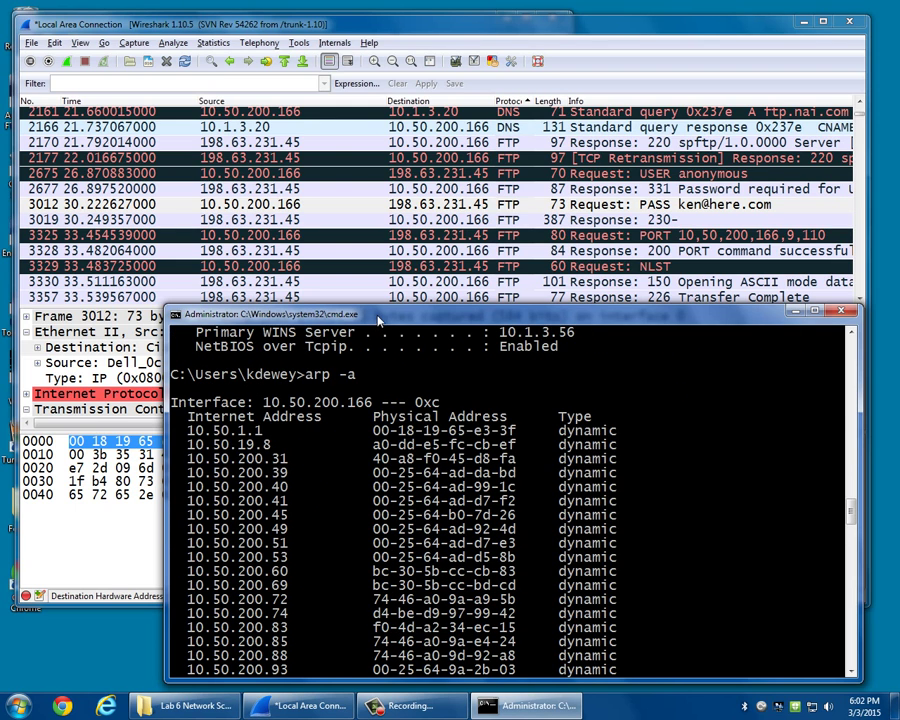
{"action": "left_click_drag", "start_coordinate": [378, 320], "coordinate": [352, 519]}
{"action": "left_click_drag", "start_coordinate": [338, 387], "coordinate": [341, 375]}
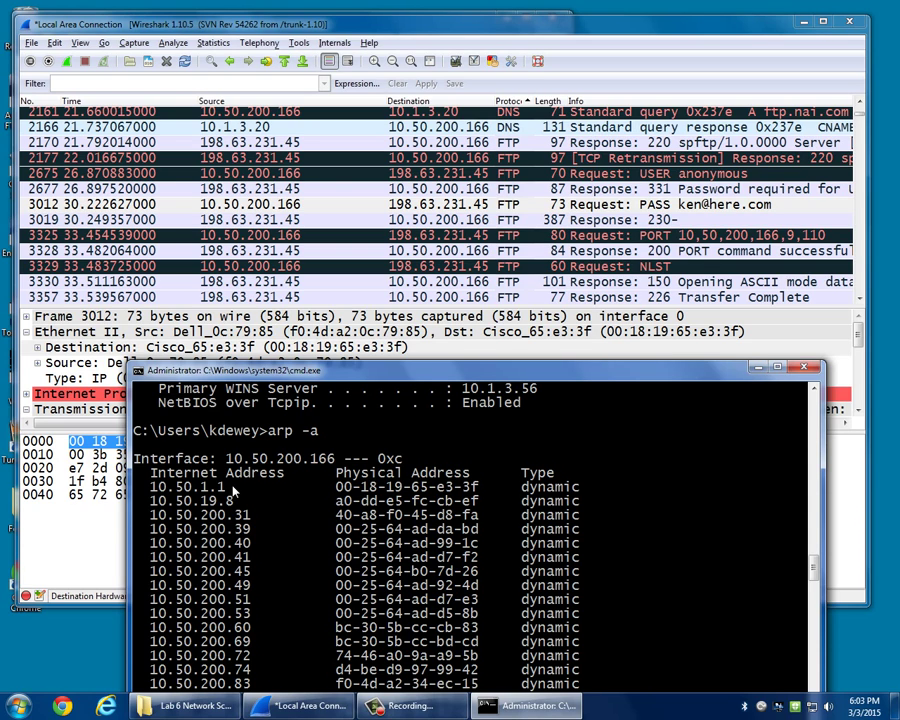
Trace the route to ftp.nai.com with tracert in Command Prompt, and interrupt the trace during the fourth hop.
{"action": "scroll", "coordinate": [233, 490], "scroll_direction": "down", "scroll_amount": 8}
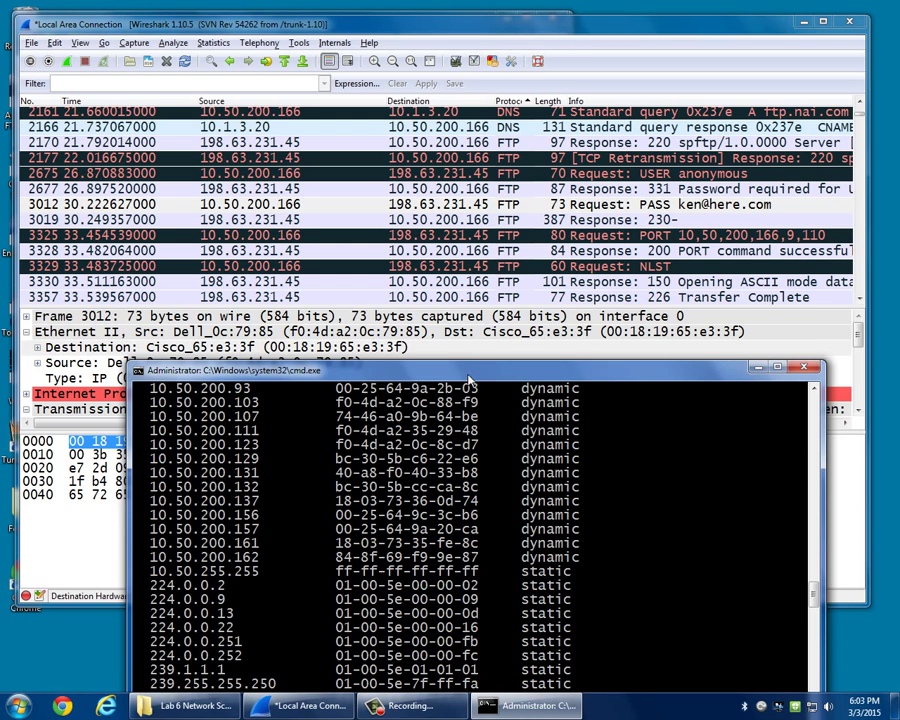
{"action": "left_click_drag", "start_coordinate": [470, 380], "coordinate": [406, 188]}
{"action": "type", "text": "ftp"}
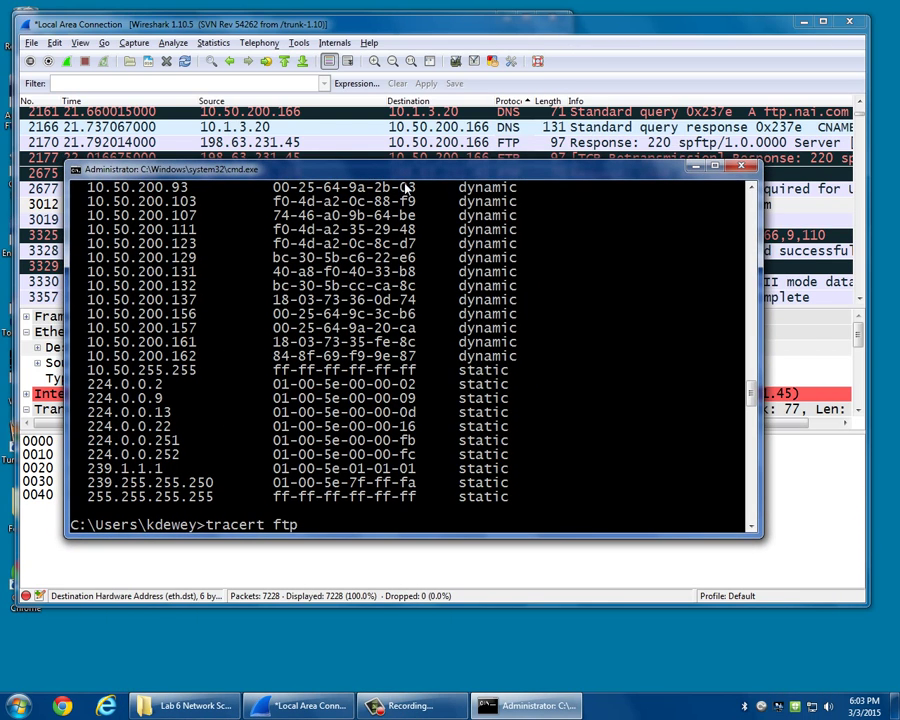
{"action": "type", "text": ".nai.com"}
{"action": "key", "text": "Return"}
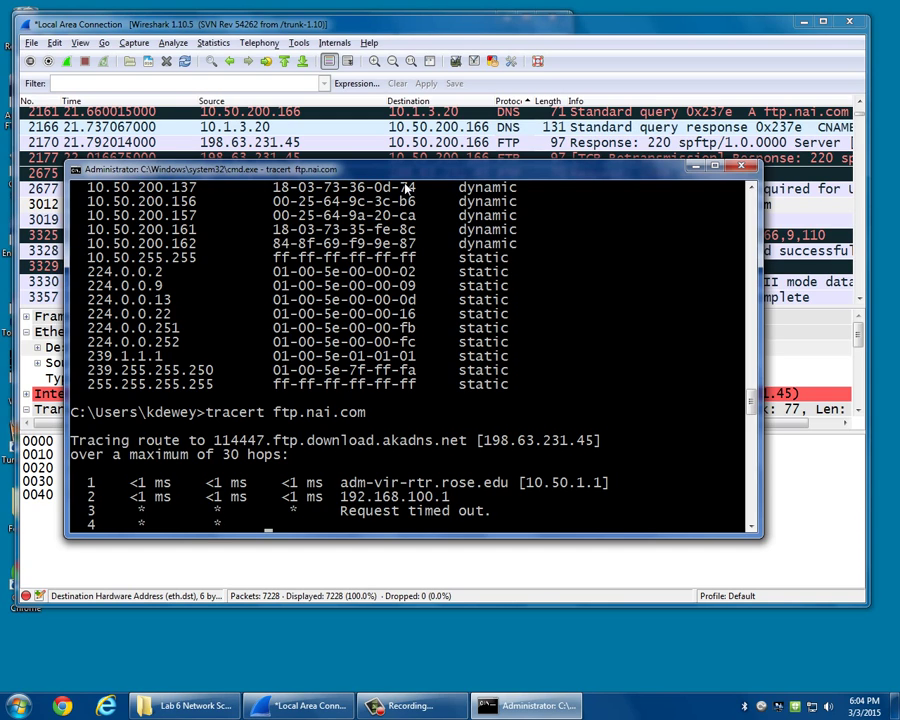
{"action": "key", "text": "ctrl+c"}
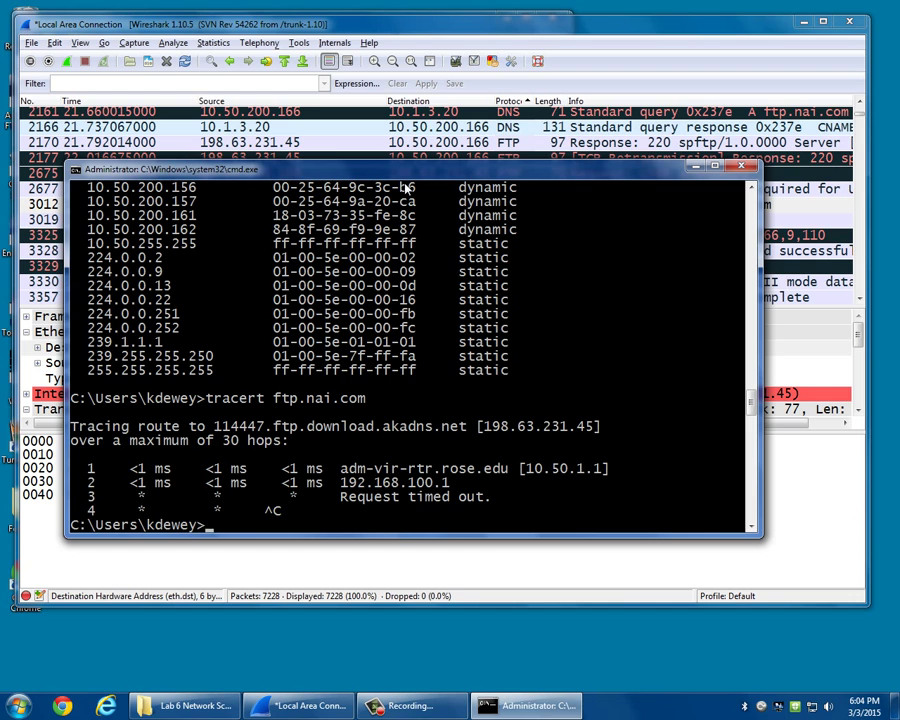
Switch to Wireshark and highlight the type, destination and source fields of packet 3012's Ethernet II header to compare their bytes.
{"action": "left_click", "coordinate": [493, 33]}
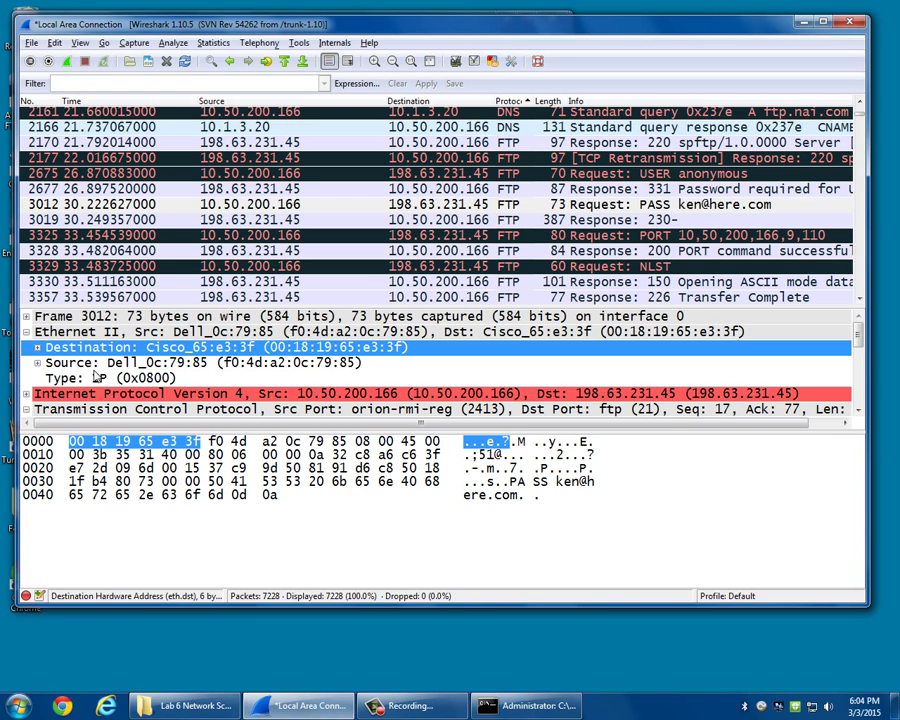
{"action": "left_click", "coordinate": [89, 378]}
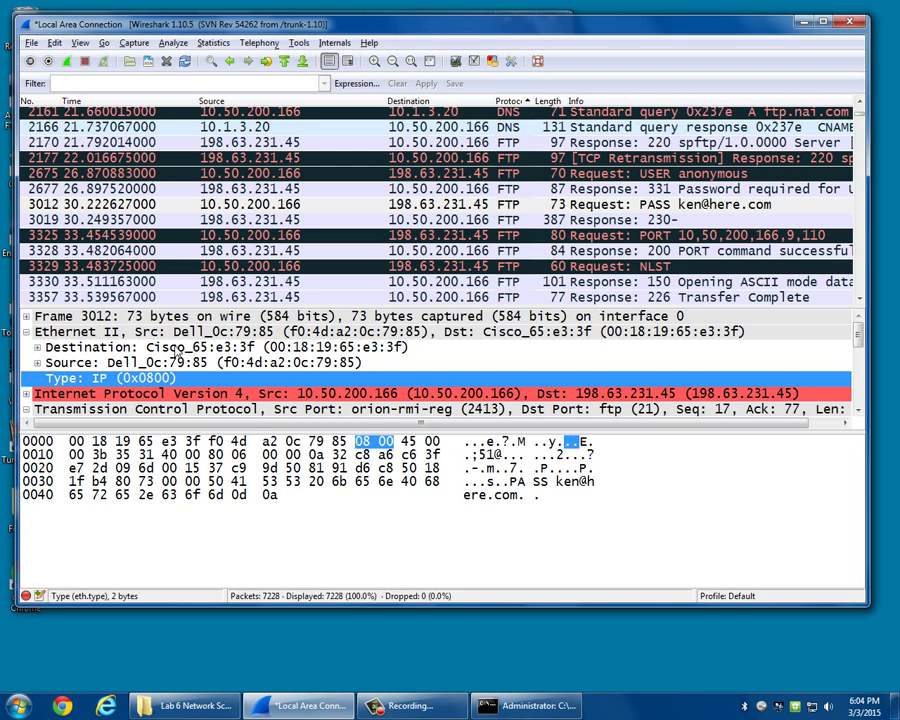
{"action": "left_click", "coordinate": [180, 347]}
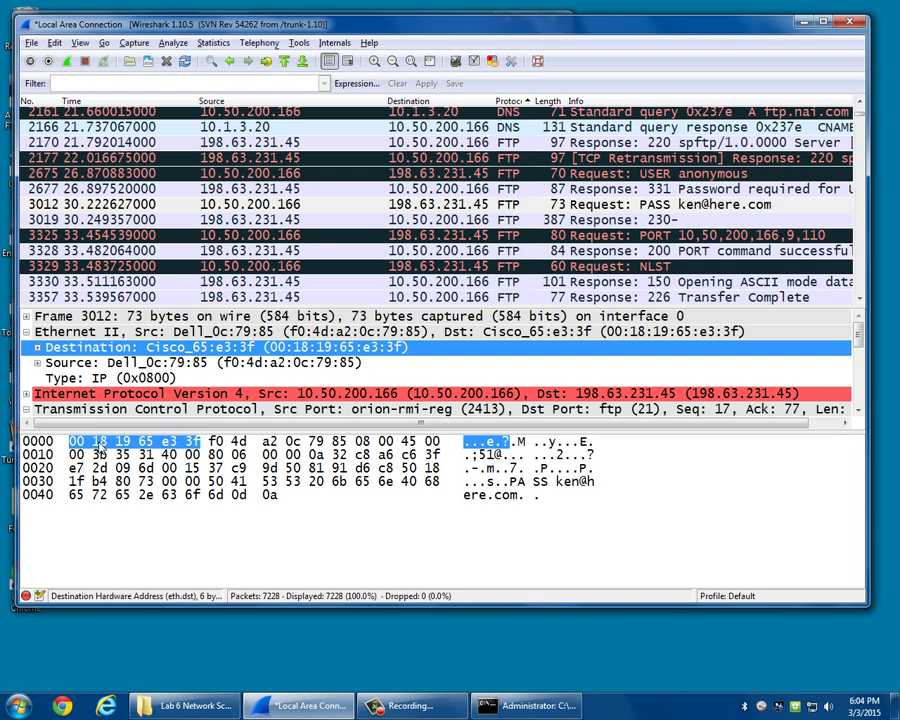
{"action": "left_click", "coordinate": [110, 362]}
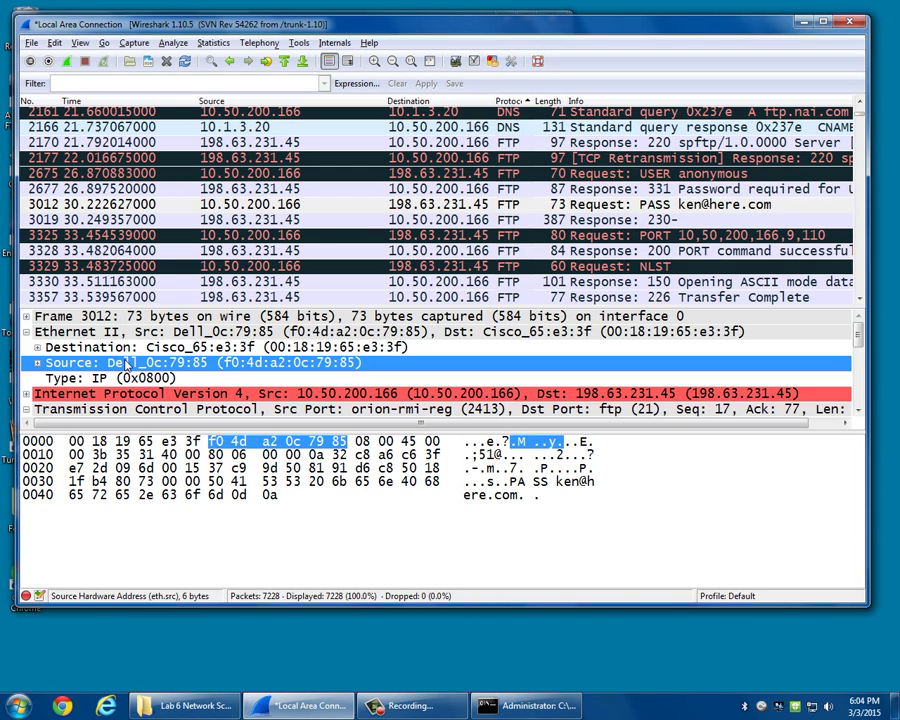
{"action": "left_click", "coordinate": [133, 379]}
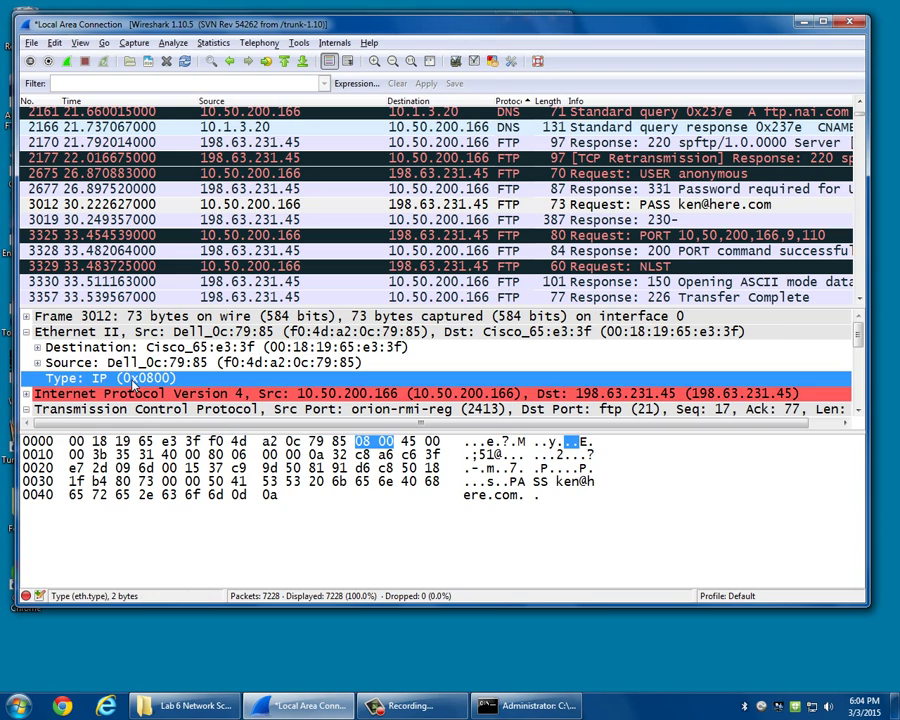
Expand packet 3012's Internet Protocol Version 4 header and compare the bytes behind its version and header length fields.
{"action": "scroll", "coordinate": [133, 381], "scroll_direction": "down", "scroll_amount": 1}
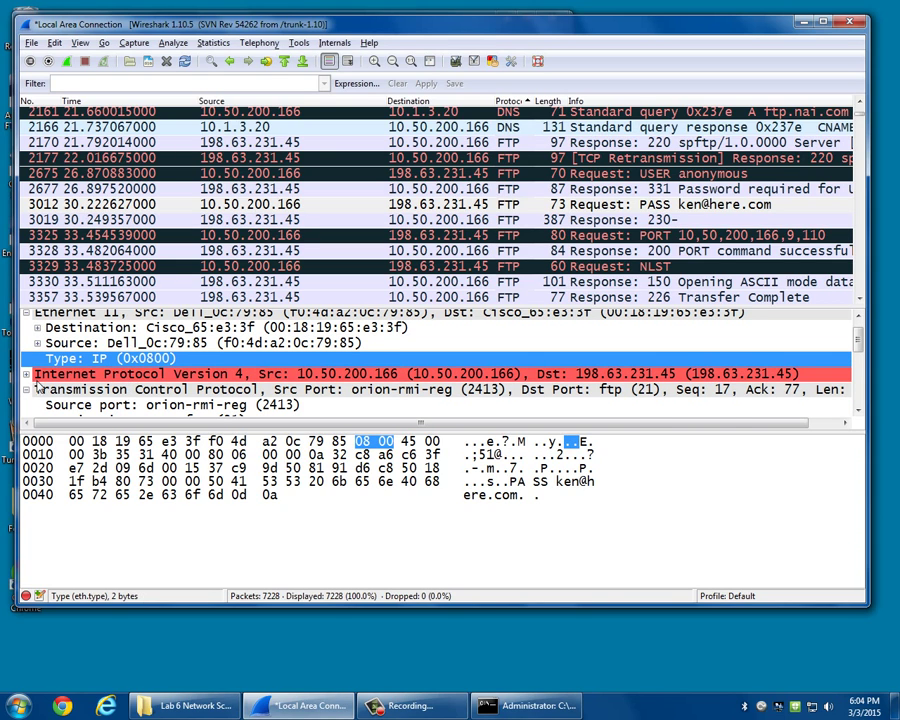
{"action": "left_click", "coordinate": [26, 374]}
{"action": "scroll", "coordinate": [130, 387], "scroll_direction": "down", "scroll_amount": 1}
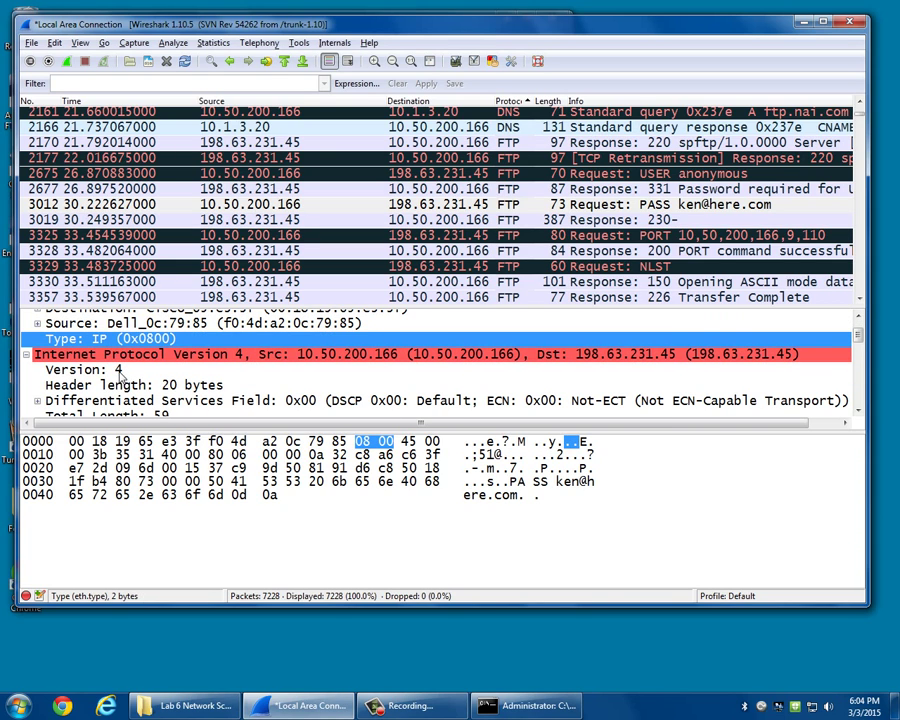
{"action": "left_click", "coordinate": [118, 370]}
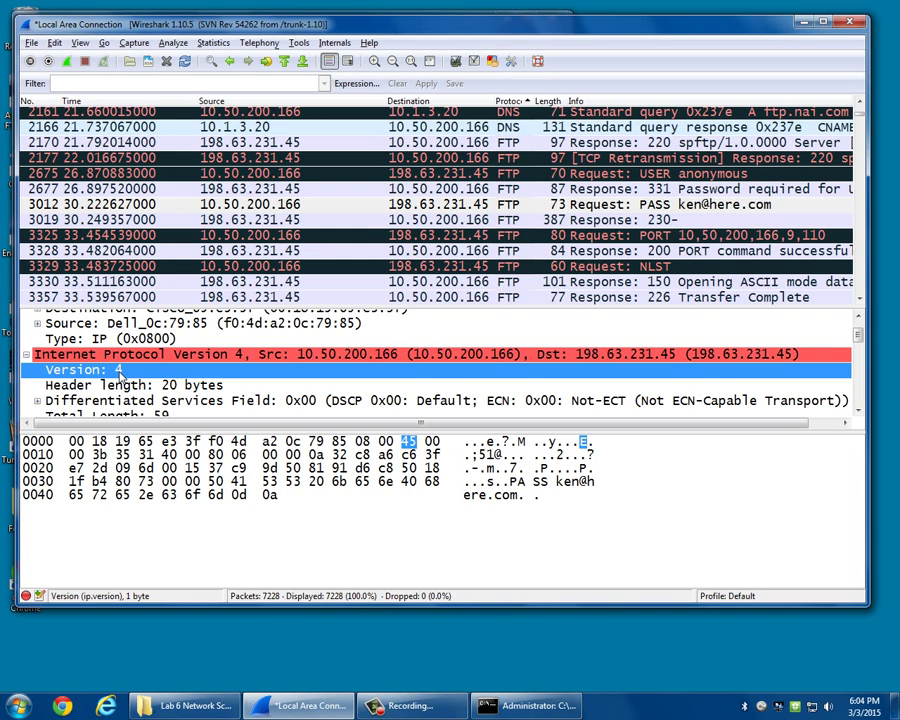
{"action": "left_click", "coordinate": [127, 384]}
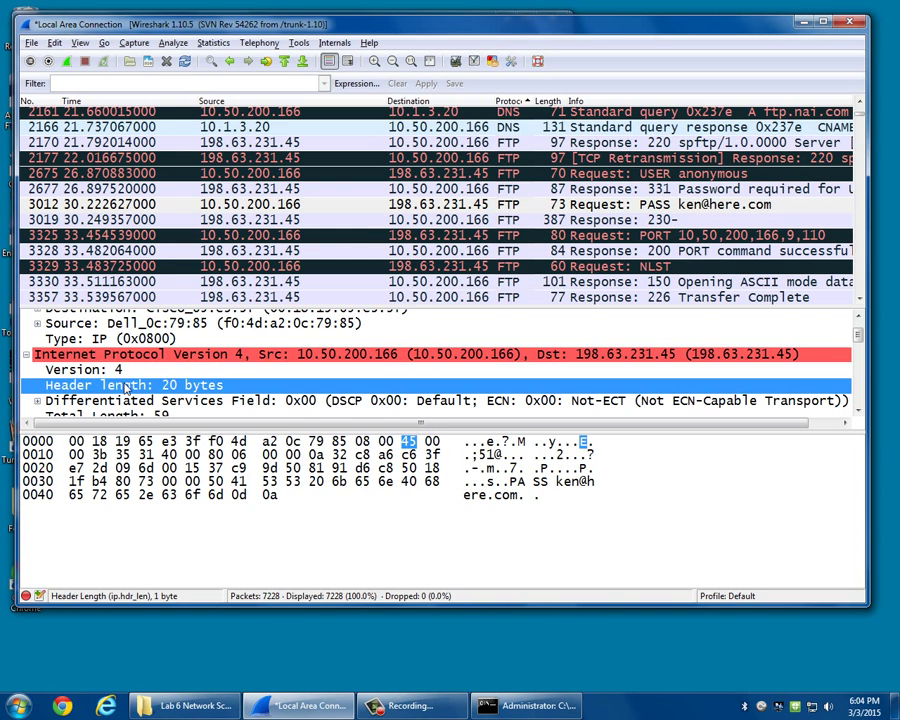
{"action": "left_click", "coordinate": [127, 371]}
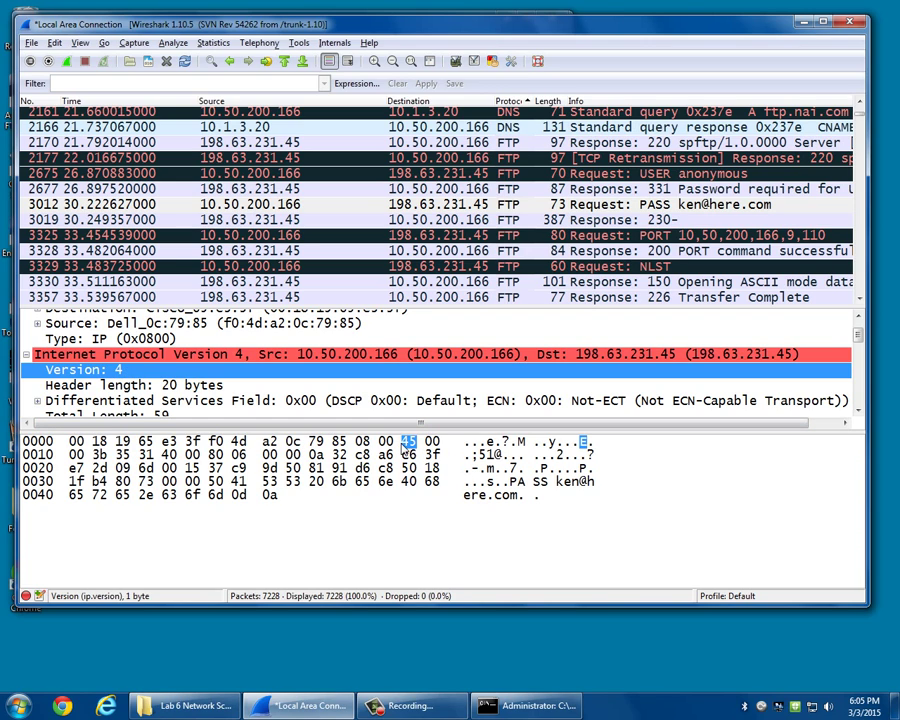
{"action": "left_click", "coordinate": [204, 387]}
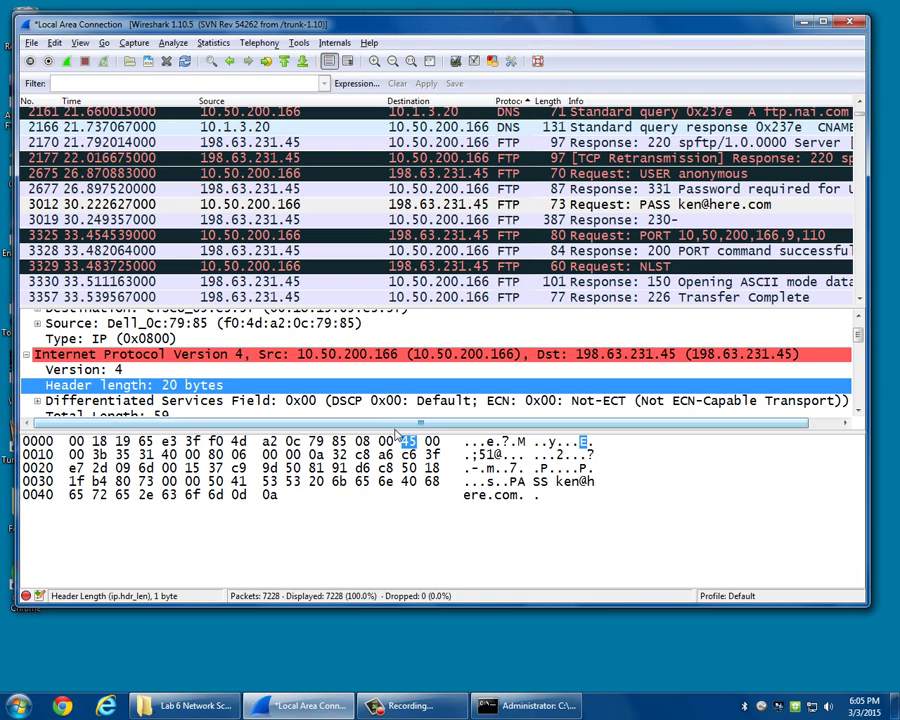
Expand the Flags field in packet 3012's IPv4 header and examine its reserved and don't-fragment bits.
{"action": "scroll", "coordinate": [240, 376], "scroll_direction": "down", "scroll_amount": 1}
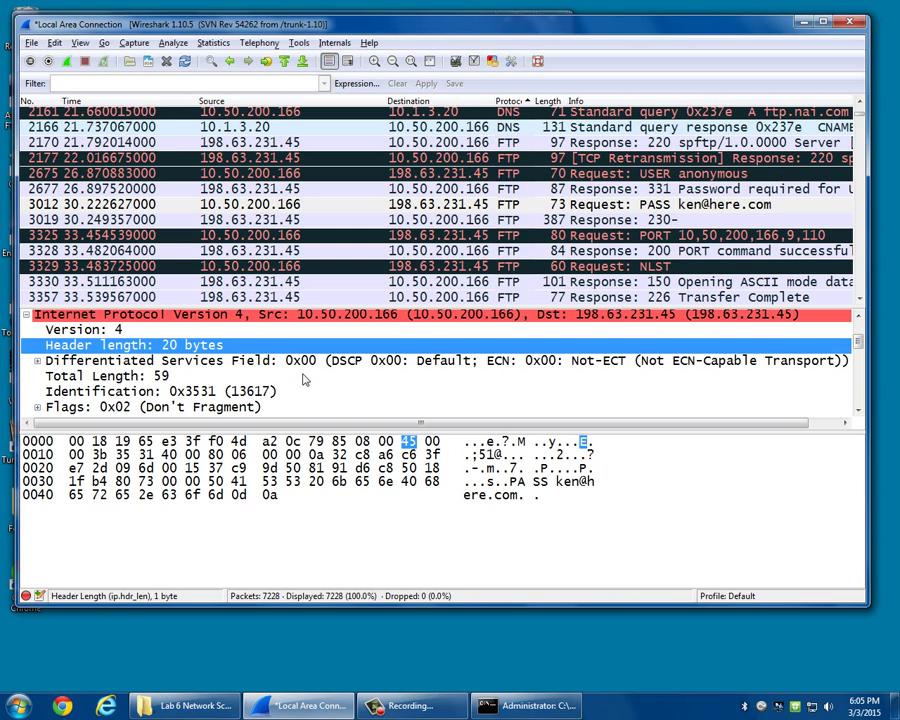
{"action": "scroll", "coordinate": [290, 381], "scroll_direction": "down", "scroll_amount": 1}
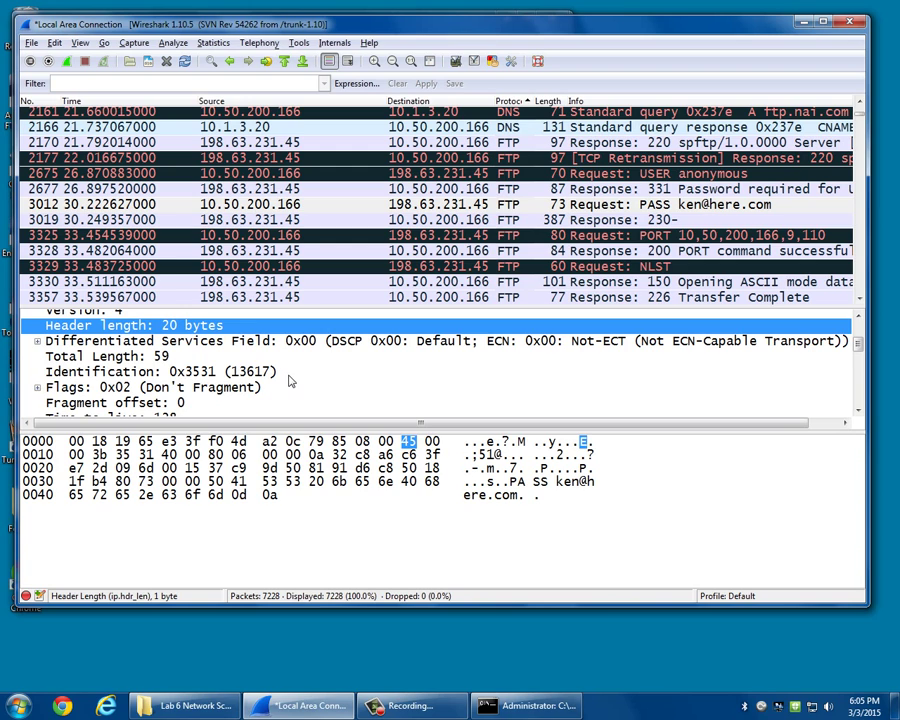
{"action": "scroll", "coordinate": [250, 379], "scroll_direction": "down", "scroll_amount": 1}
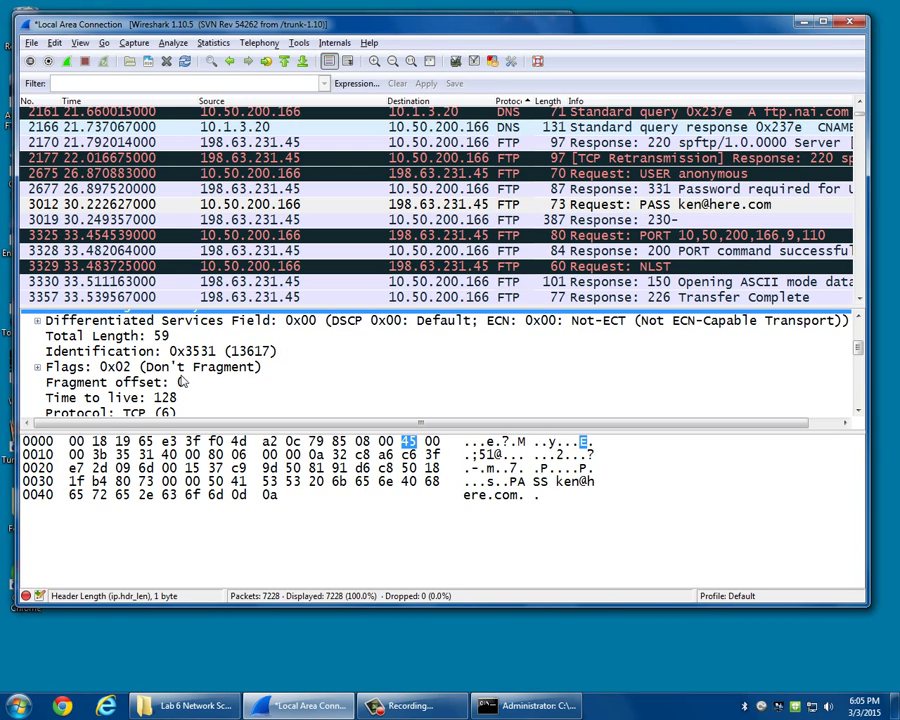
{"action": "left_click", "coordinate": [38, 368]}
{"action": "scroll", "coordinate": [138, 371], "scroll_direction": "down", "scroll_amount": 1}
{"action": "left_click", "coordinate": [106, 348]}
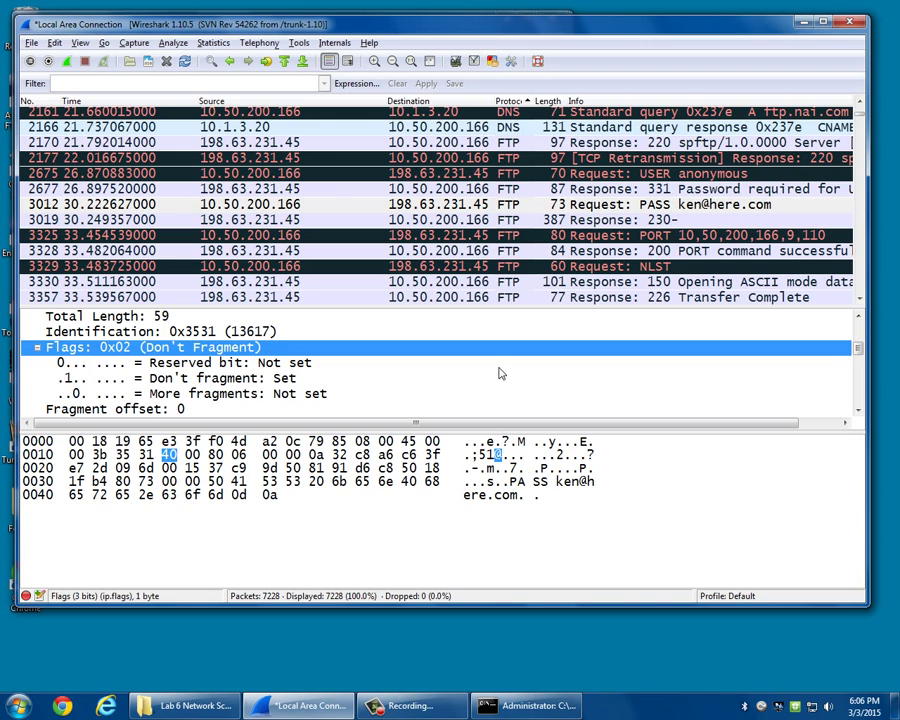
{"action": "left_click", "coordinate": [499, 366]}
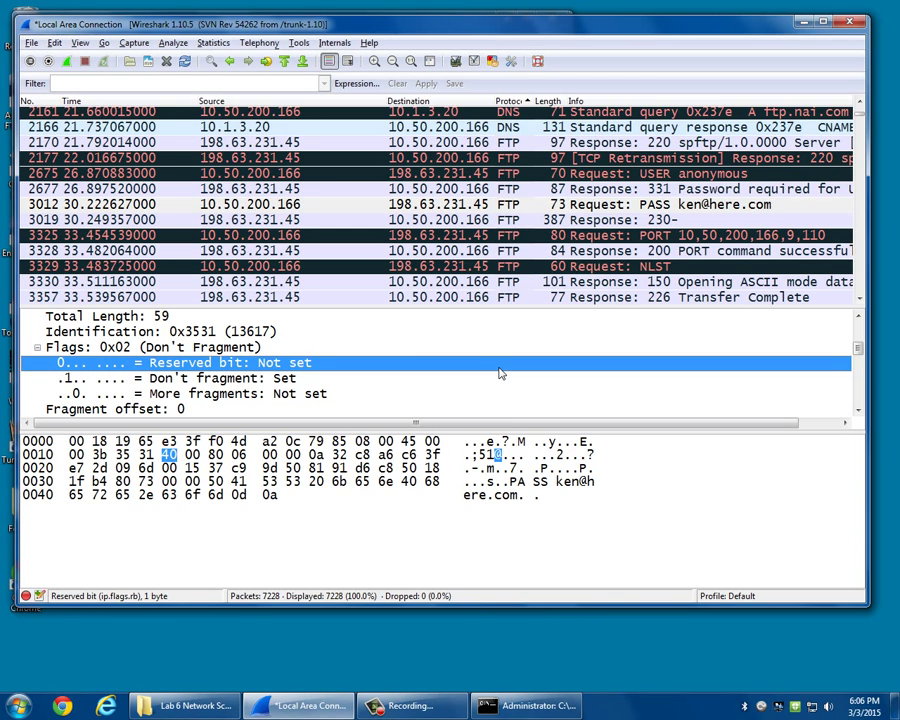
{"action": "key", "text": "Down"}
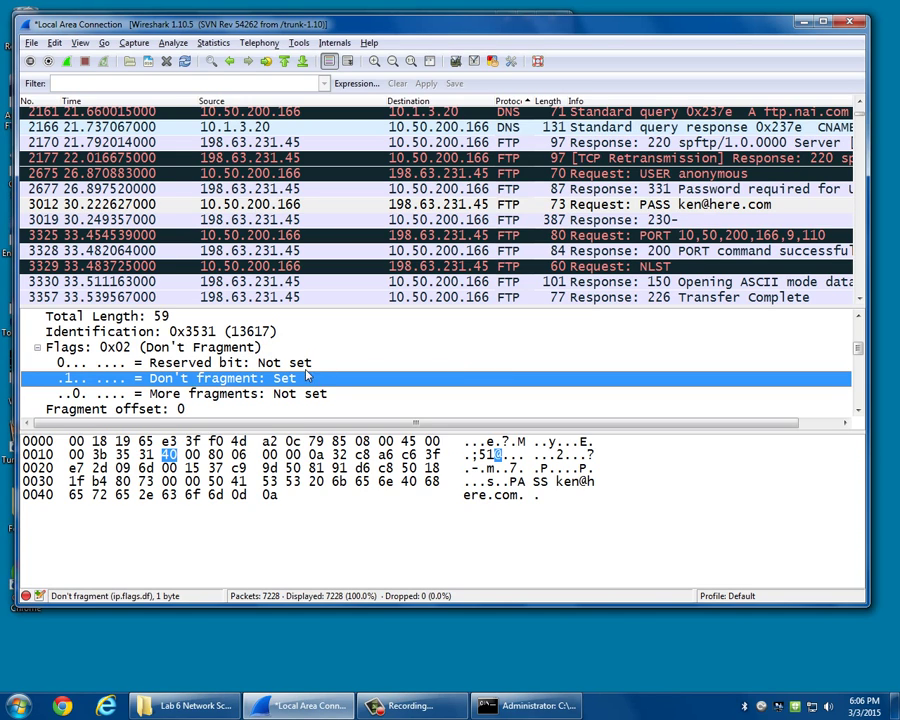
Highlight the Time to live field in packet 3012's IPv4 header.
{"action": "scroll", "coordinate": [278, 356], "scroll_direction": "down", "scroll_amount": 1}
{"action": "scroll", "coordinate": [278, 356], "scroll_direction": "down", "scroll_amount": 1}
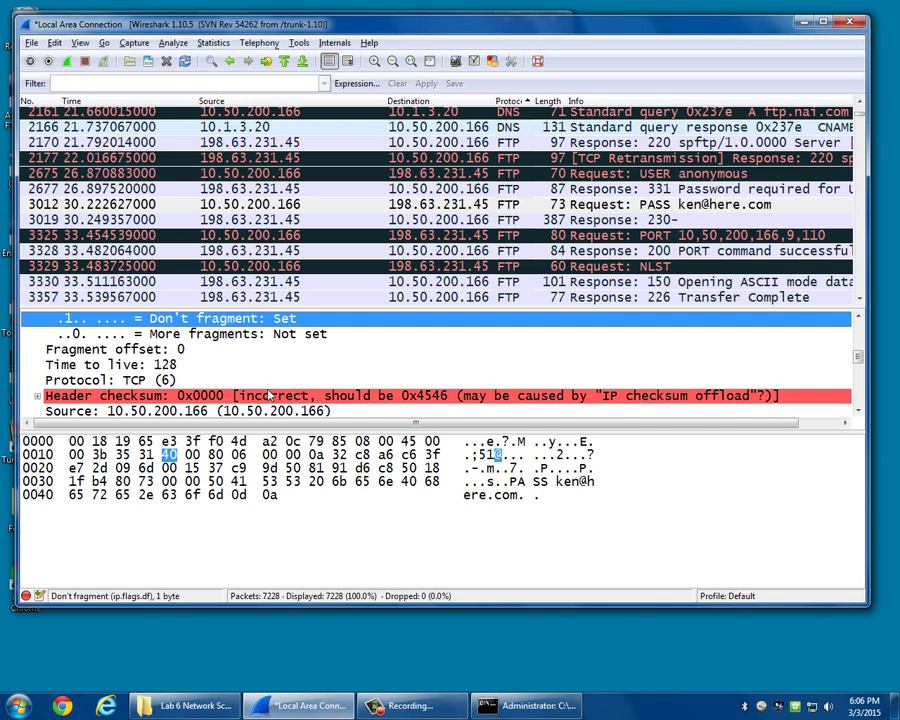
{"action": "left_click", "coordinate": [322, 364]}
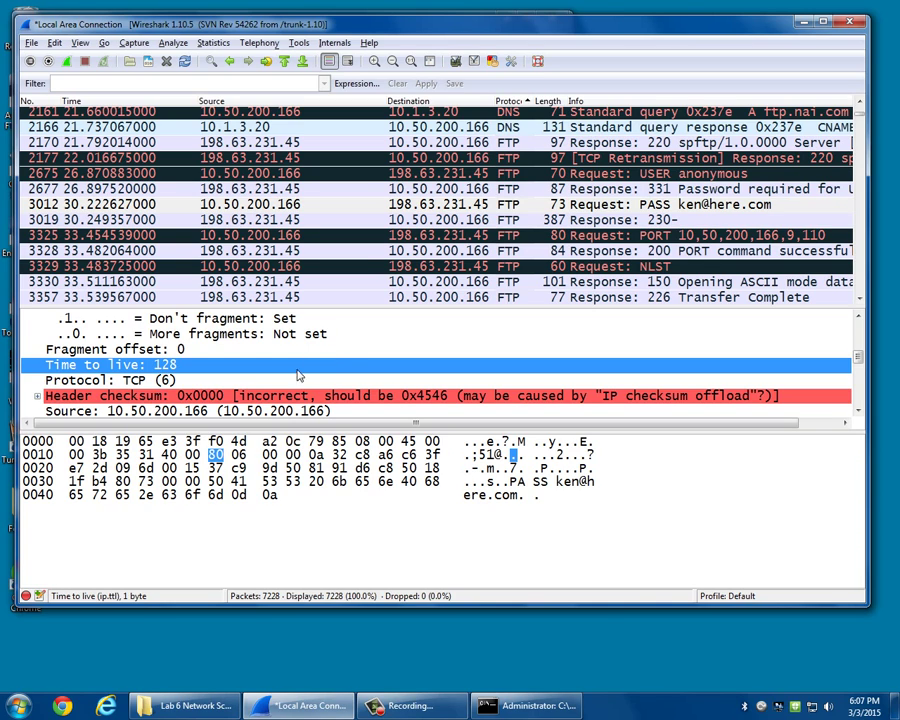
Collapse packet 3012's IPv4 header and highlight the source and destination ports in its Transmission Control Protocol section.
{"action": "scroll", "coordinate": [40, 350], "scroll_direction": "up", "scroll_amount": 2}
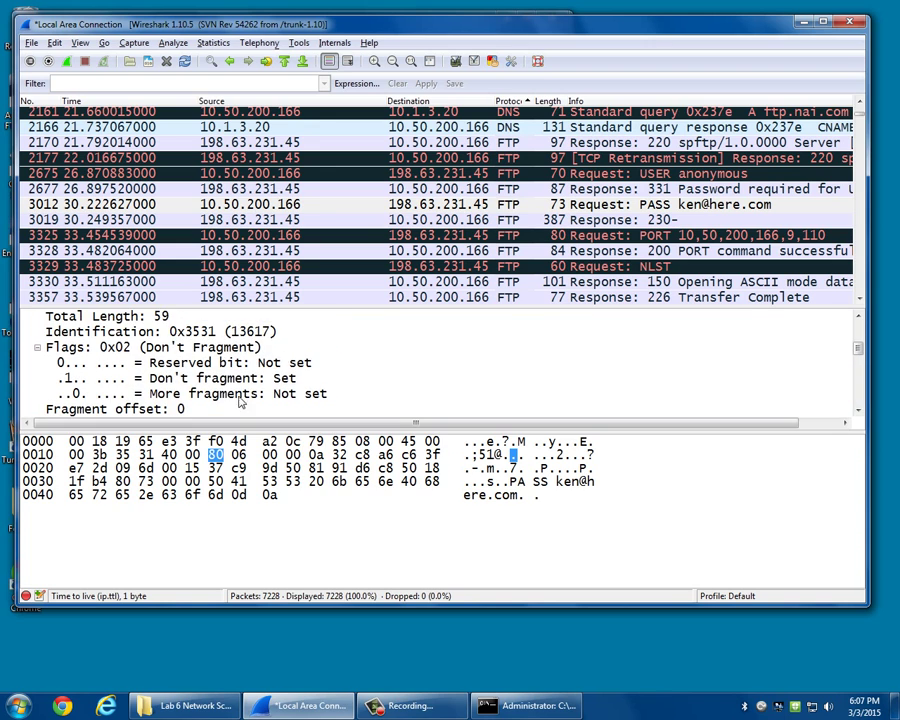
{"action": "scroll", "coordinate": [38, 352], "scroll_direction": "up", "scroll_amount": 3}
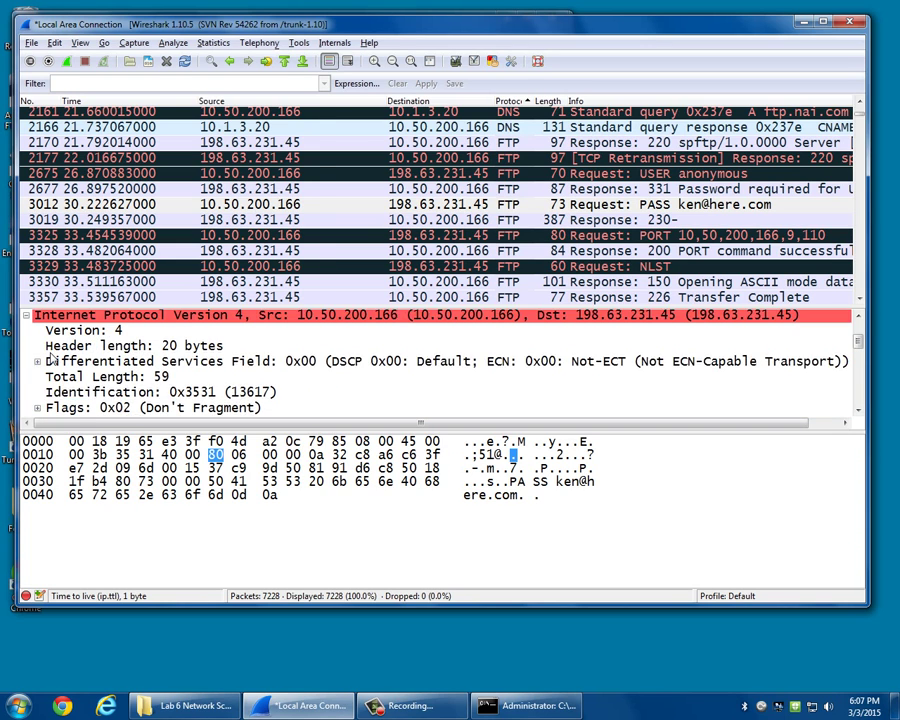
{"action": "left_click", "coordinate": [33, 356]}
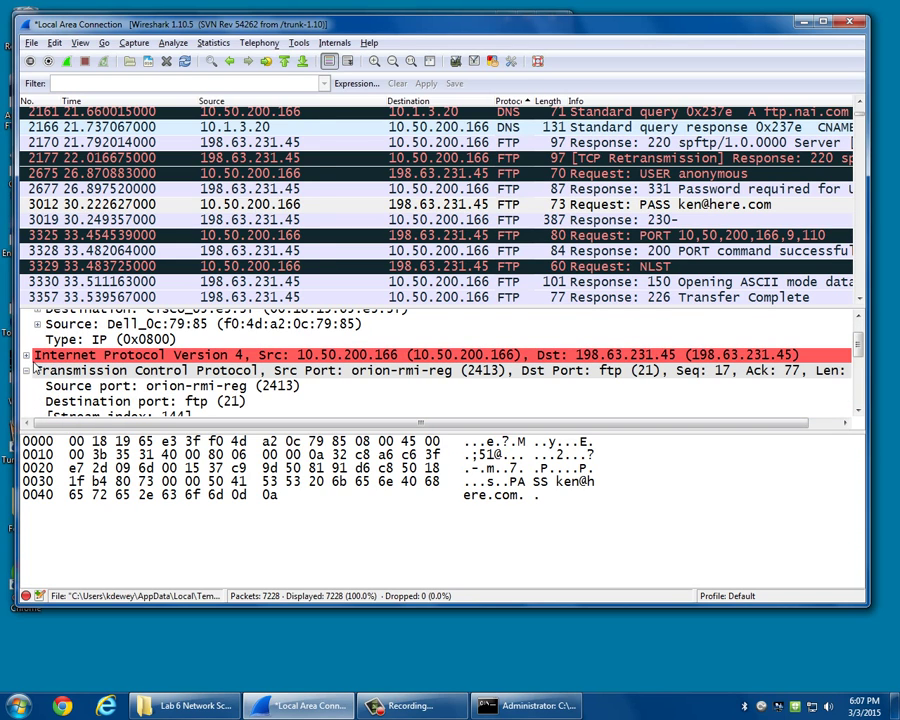
{"action": "scroll", "coordinate": [45, 383], "scroll_direction": "down", "scroll_amount": 2}
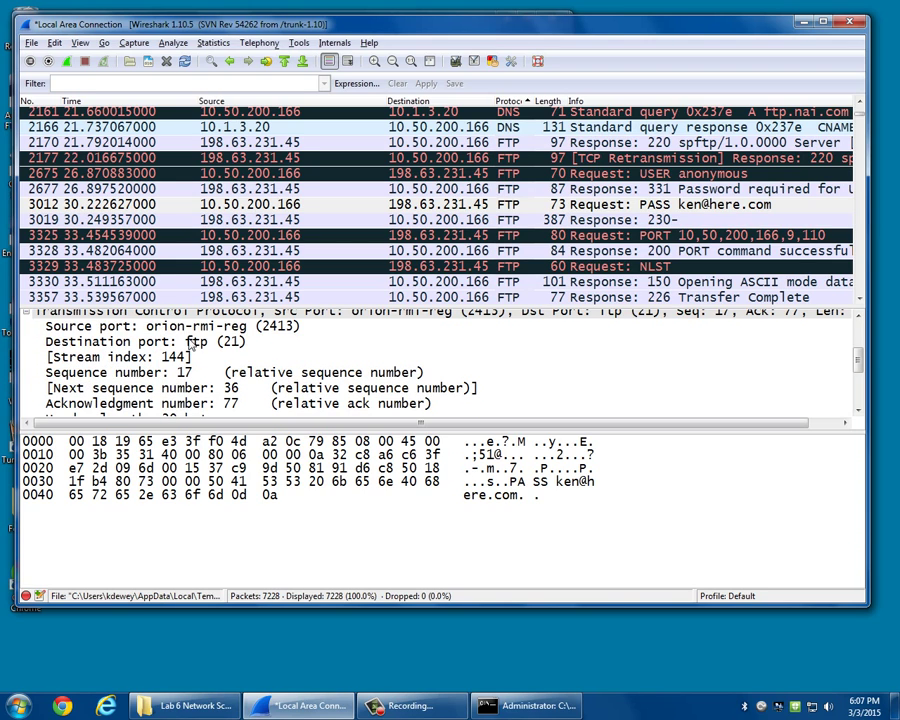
{"action": "left_click", "coordinate": [197, 330]}
{"action": "left_click", "coordinate": [197, 342]}
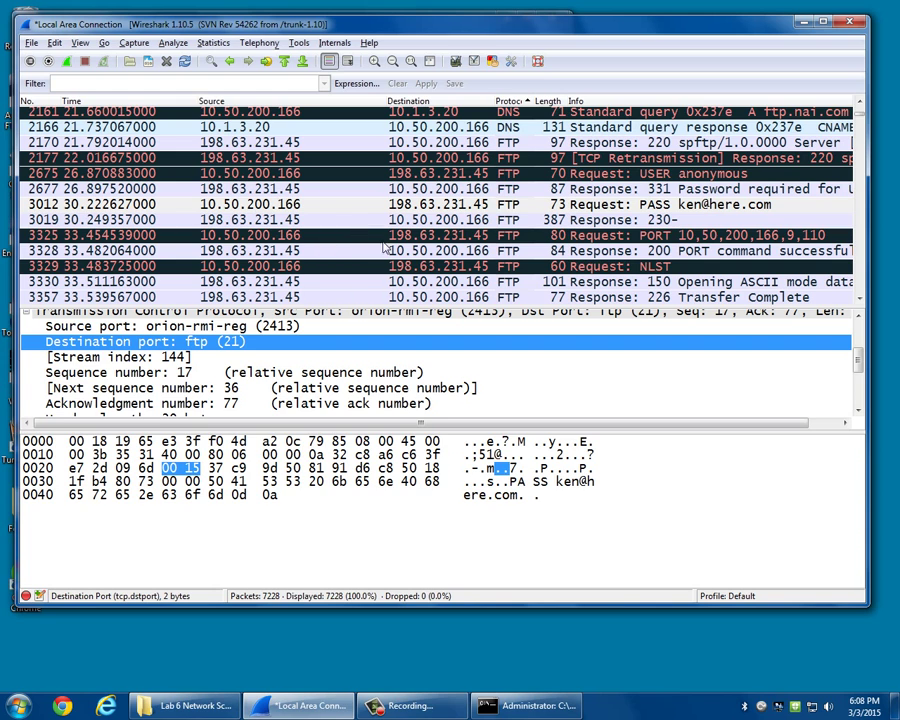
Open response packet 3019, collapse its Ethernet II section and highlight its TCP source port.
{"action": "left_click", "coordinate": [363, 206]}
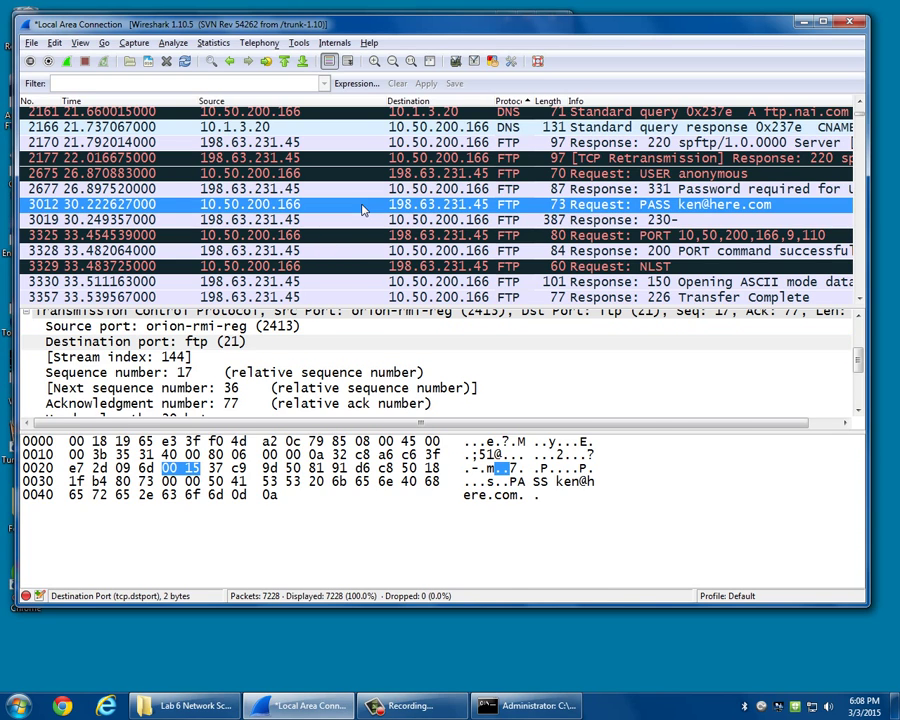
{"action": "key", "text": "Down"}
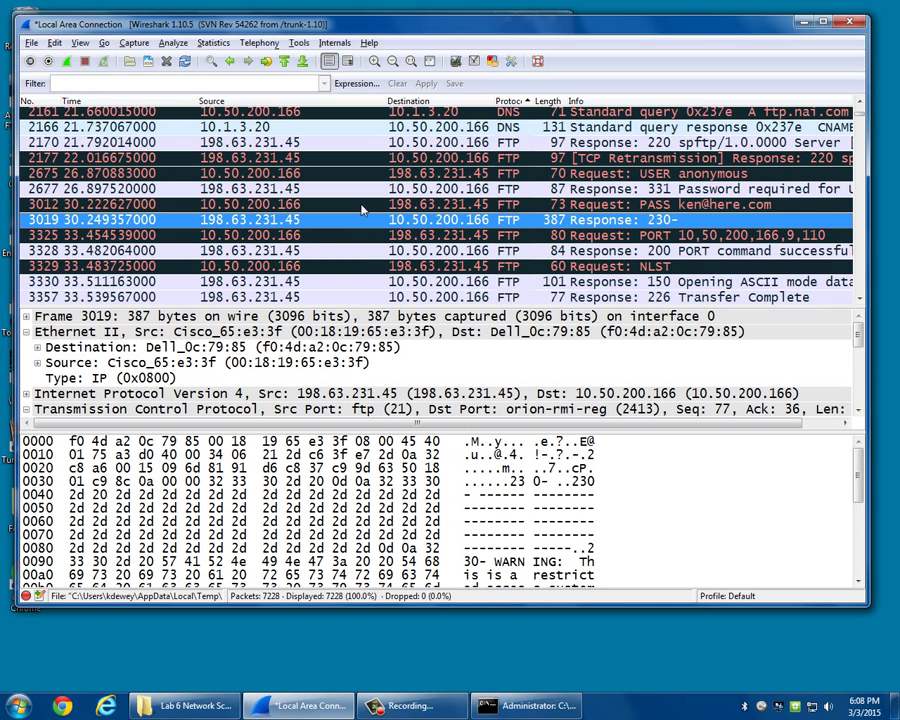
{"action": "key", "text": "Tab"}
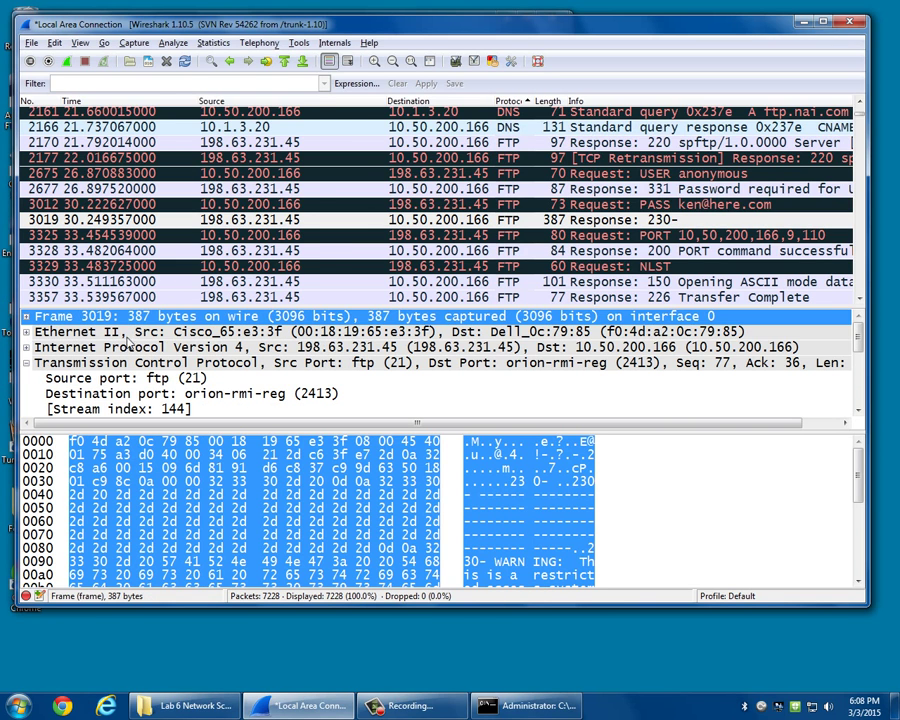
{"action": "left_click", "coordinate": [206, 375]}
Step through the FTP packets from 2677 to 4050, comparing the TCP source and destination ports of requests and responses.
{"action": "left_click", "coordinate": [477, 195]}
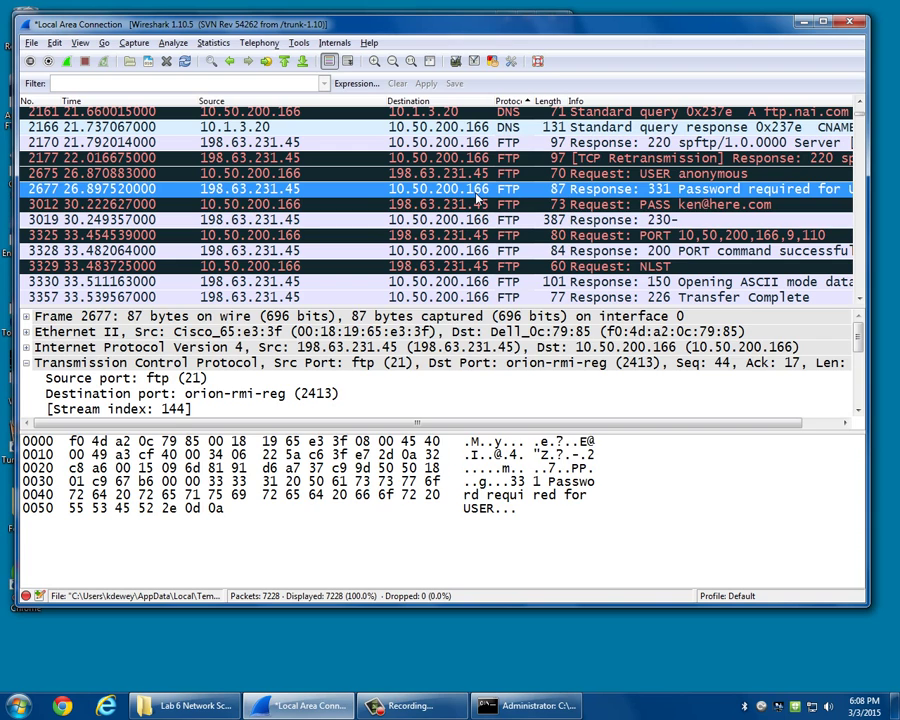
{"action": "left_click", "coordinate": [476, 198]}
{"action": "key", "text": "Down"}
{"action": "key", "text": "Down"}
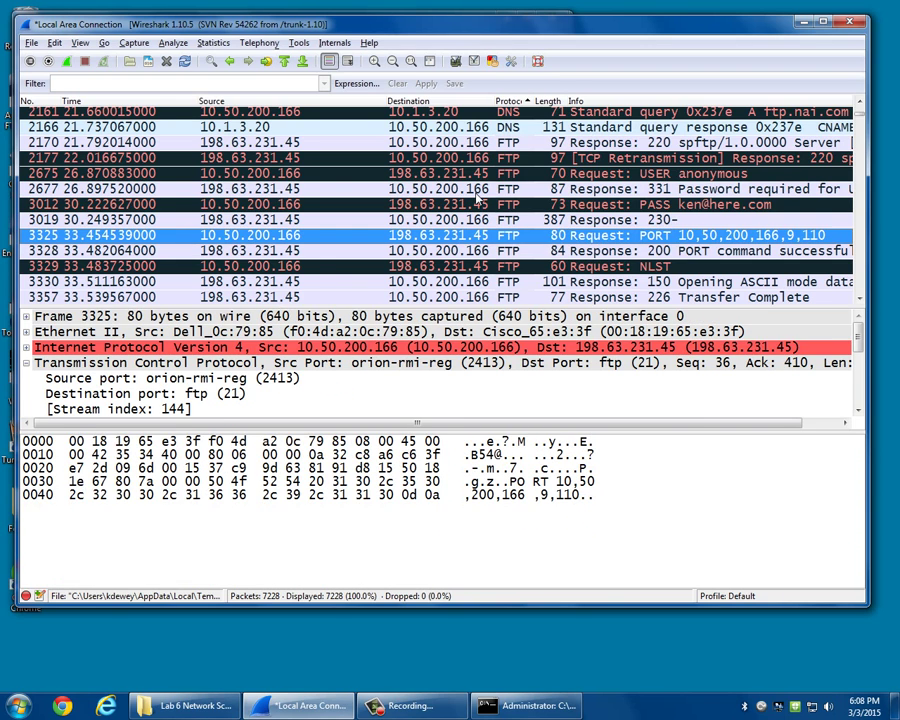
{"action": "key", "text": "Down"}
{"action": "key", "text": "Down"}
{"action": "key", "text": "Down"}
{"action": "key", "text": "Down"}
{"action": "key", "text": "Down"}
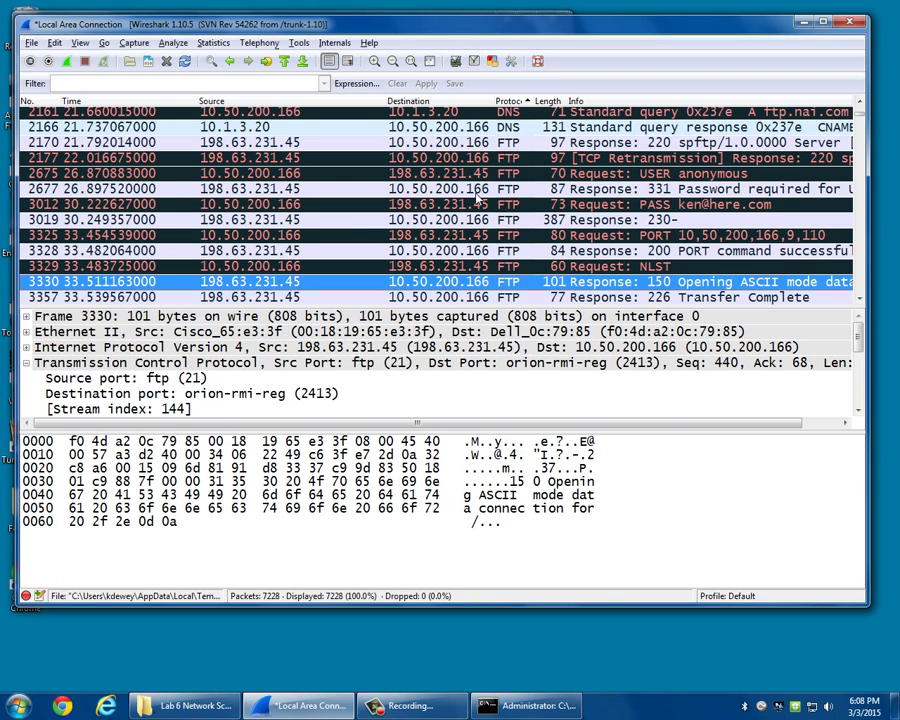
{"action": "key", "text": "Down"}
{"action": "key", "text": "Down"}
{"action": "key", "text": "Down"}
{"action": "key", "text": "Down"}
{"action": "key", "text": "Down"}
{"action": "key", "text": "Down"}
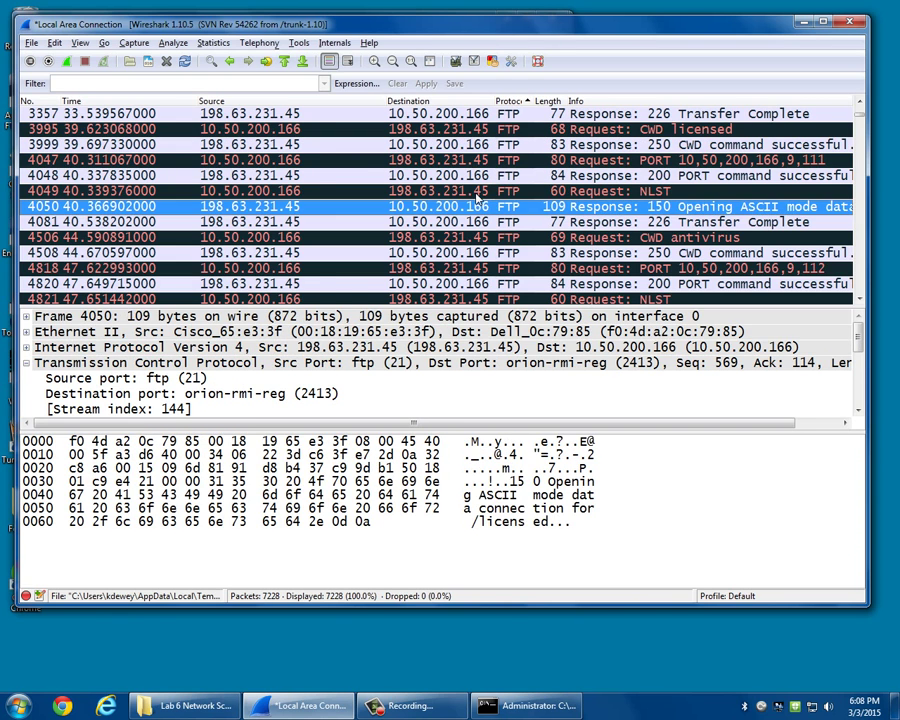
Step through the FTP packets from 4081 to 4822 and return to request 4821, comparing their TCP source and destination ports.
{"action": "key", "text": "Down"}
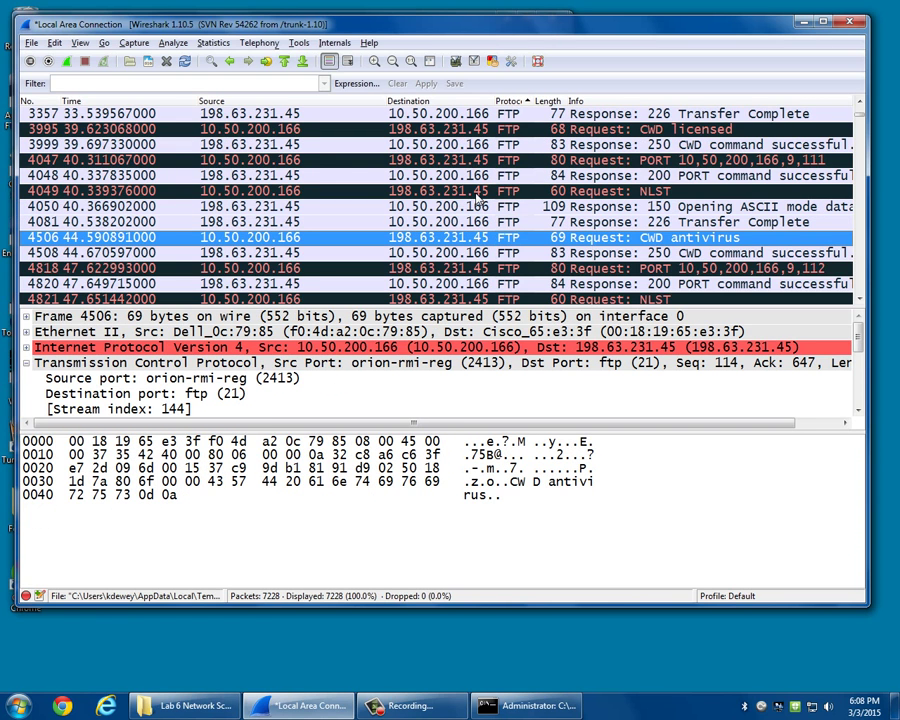
{"action": "key", "text": "Down"}
{"action": "key", "text": "Down"}
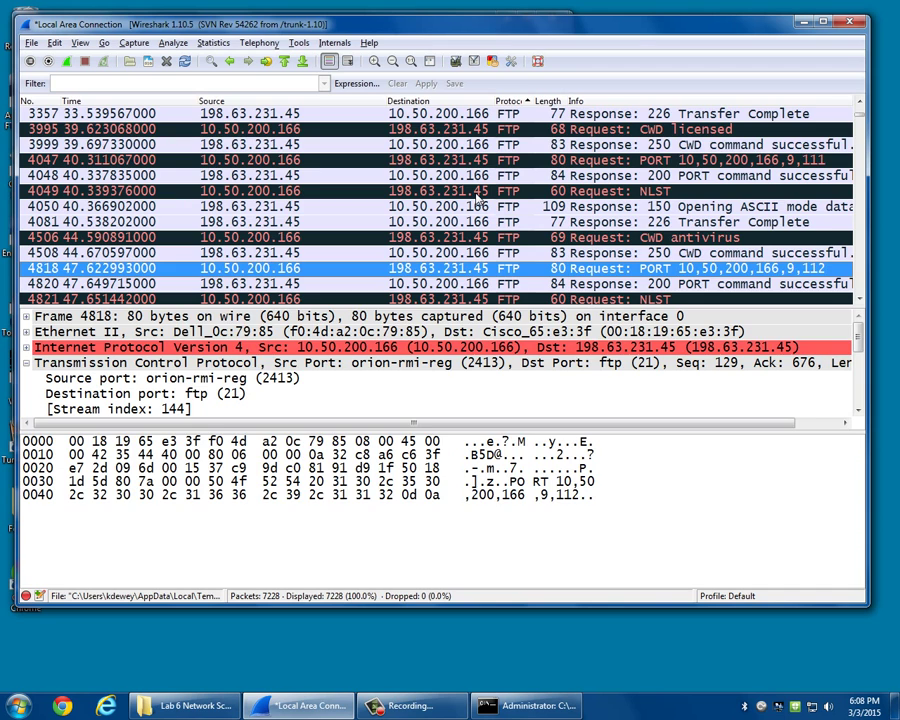
{"action": "key", "text": "Down"}
{"action": "key", "text": "Down"}
{"action": "key", "text": "Down"}
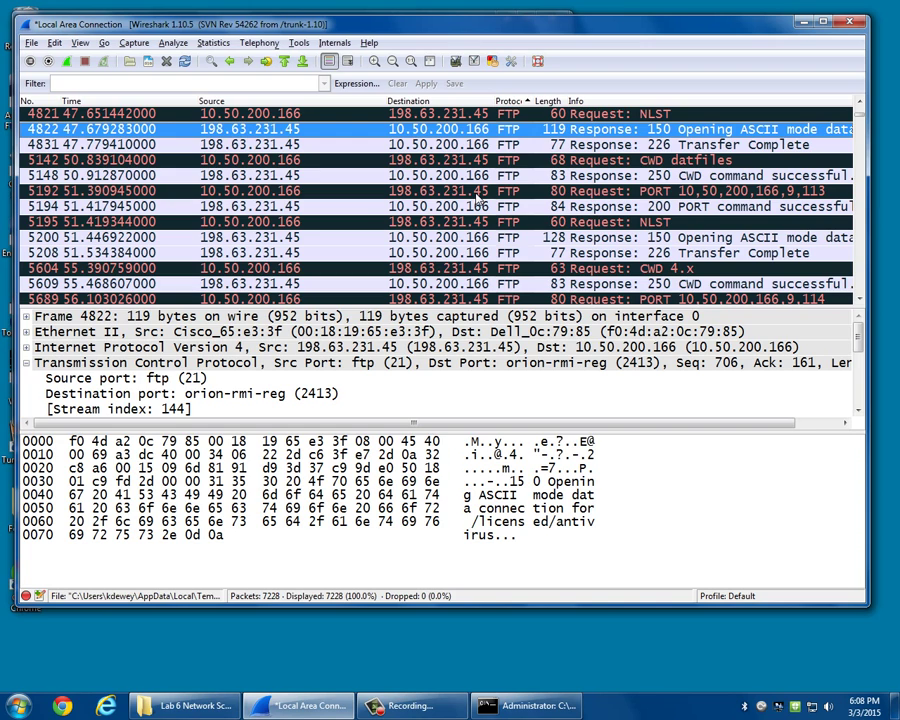
{"action": "key", "text": "Up"}
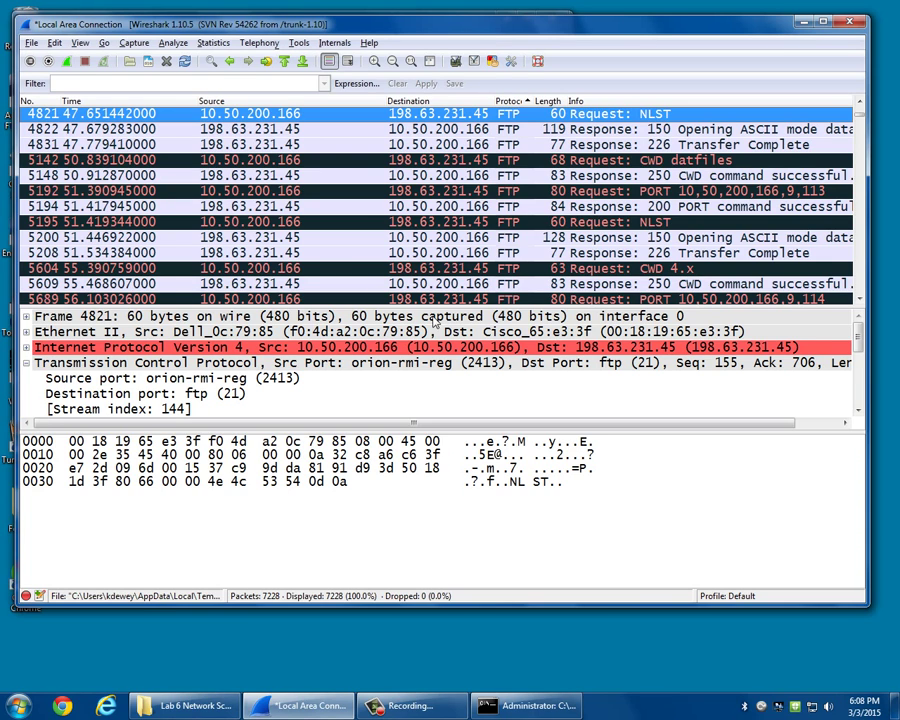
Highlight the destination port, sequence number and next sequence number in packet 4821's Transmission Control Protocol section.
{"action": "left_click", "coordinate": [203, 397]}
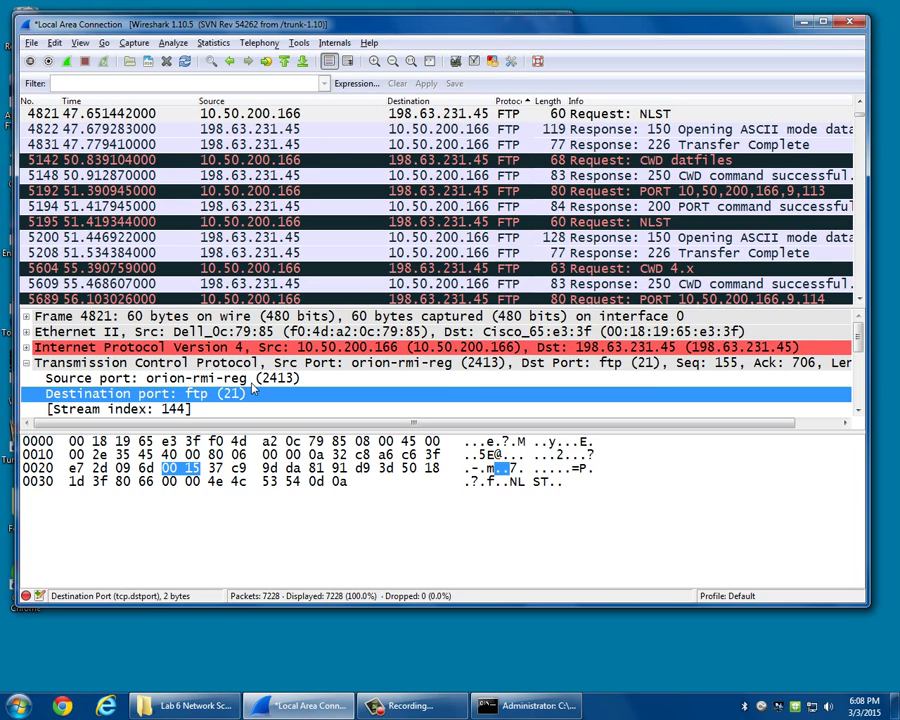
{"action": "key", "text": "Up"}
{"action": "key", "text": "Down"}
{"action": "key", "text": "Down"}
{"action": "key", "text": "Down"}
{"action": "key", "text": "Down"}
{"action": "key", "text": "Down"}
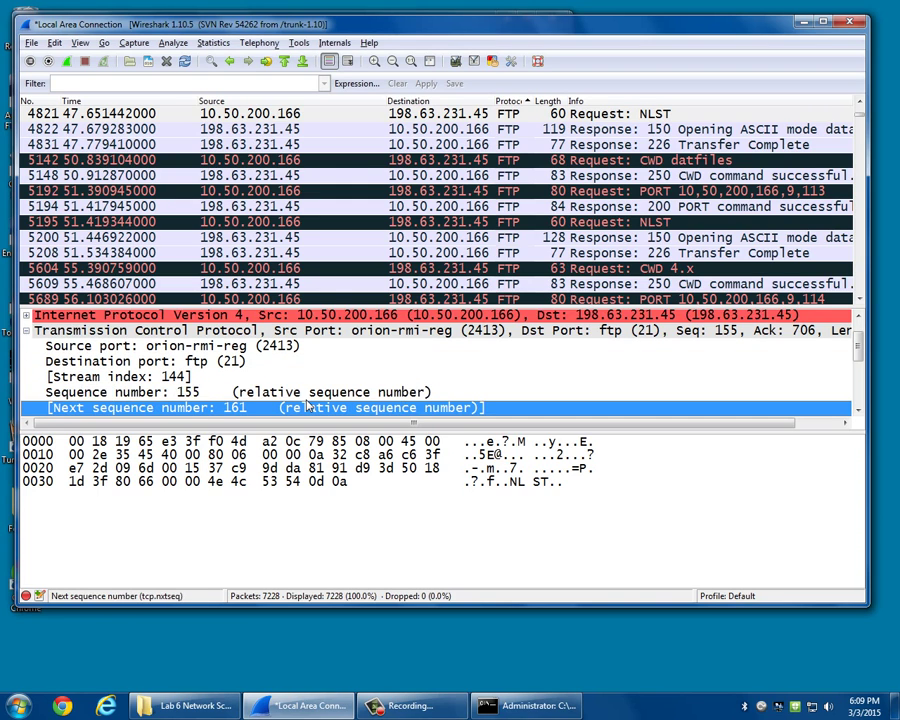
{"action": "key", "text": "Up"}
{"action": "key", "text": "Up"}
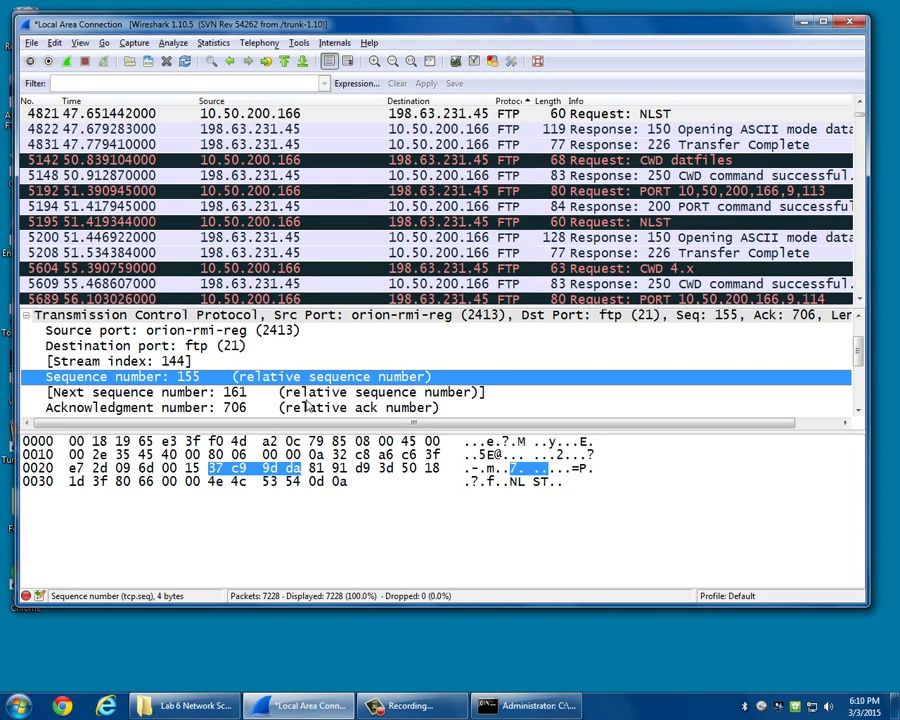
Highlight packet 4821's TCP acknowledgment number and return to its sequence number.
{"action": "key", "text": "Down"}
{"action": "key", "text": "Down"}
{"action": "key", "text": "Down"}
{"action": "key", "text": "Down"}
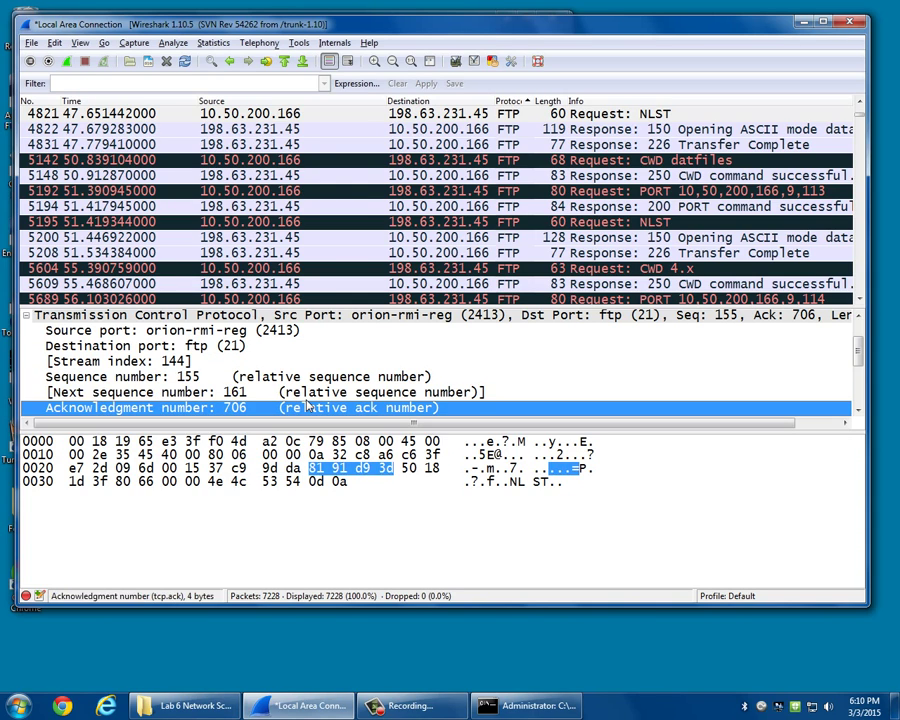
{"action": "key", "text": "Up"}
{"action": "key", "text": "Up"}
{"action": "key", "text": "Up"}
{"action": "key", "text": "Up"}
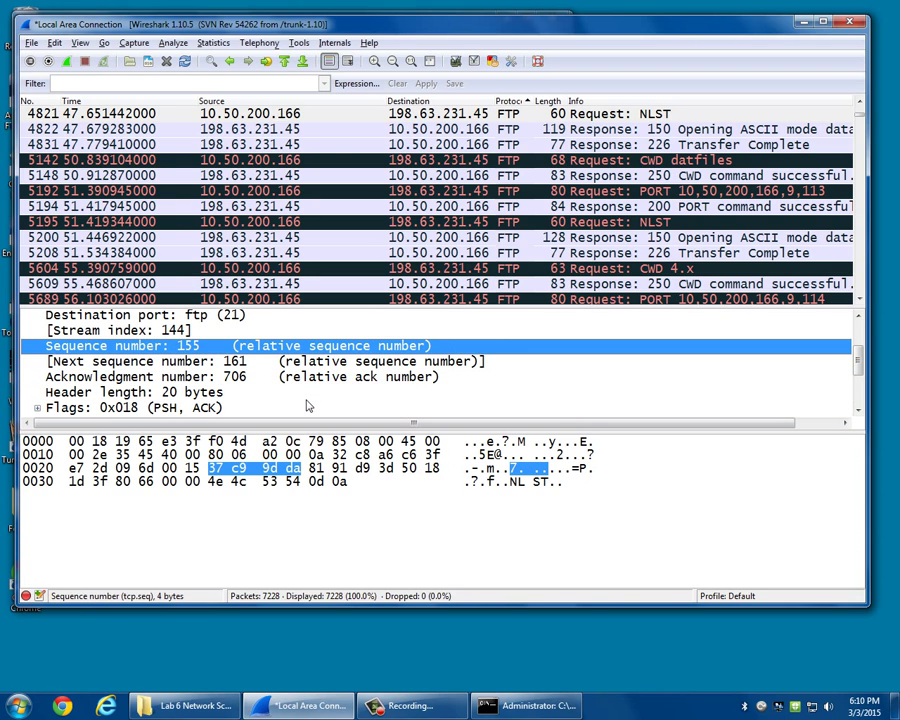
Open packet 5195, enlarge the packet details area and step forward to packet 5692, comparing TCP sequence and acknowledgment numbers.
{"action": "left_click", "coordinate": [218, 221]}
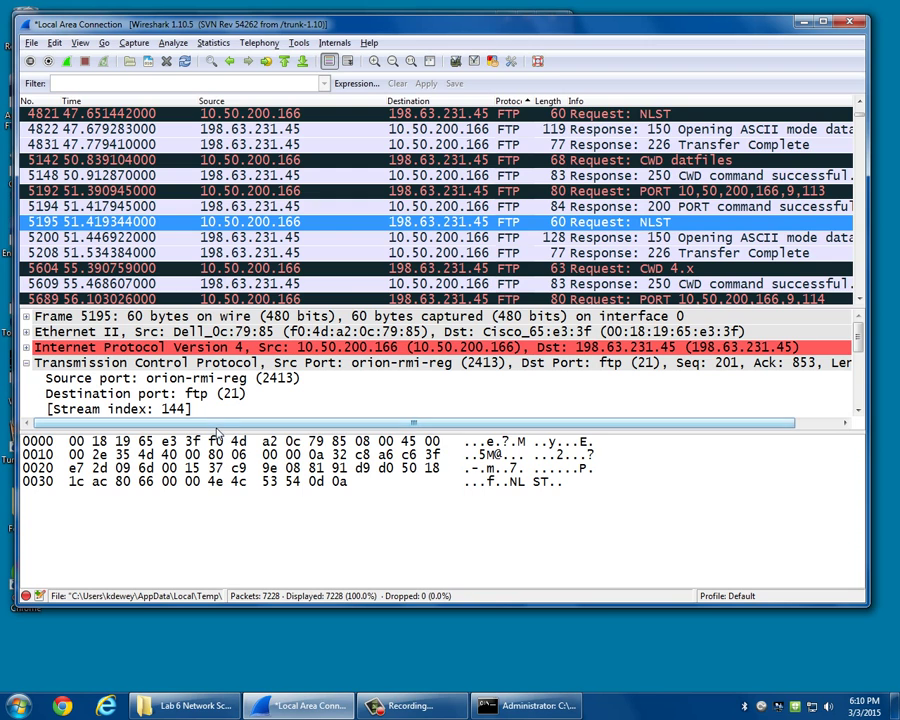
{"action": "left_click_drag", "start_coordinate": [240, 430], "coordinate": [240, 545]}
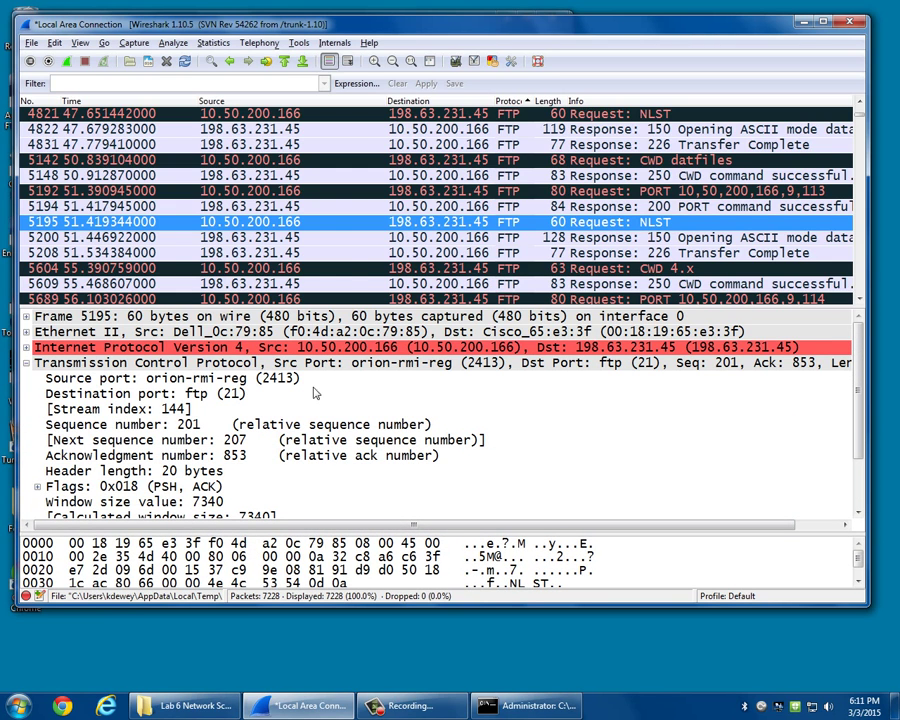
{"action": "left_click", "coordinate": [334, 256]}
{"action": "key", "text": "Down"}
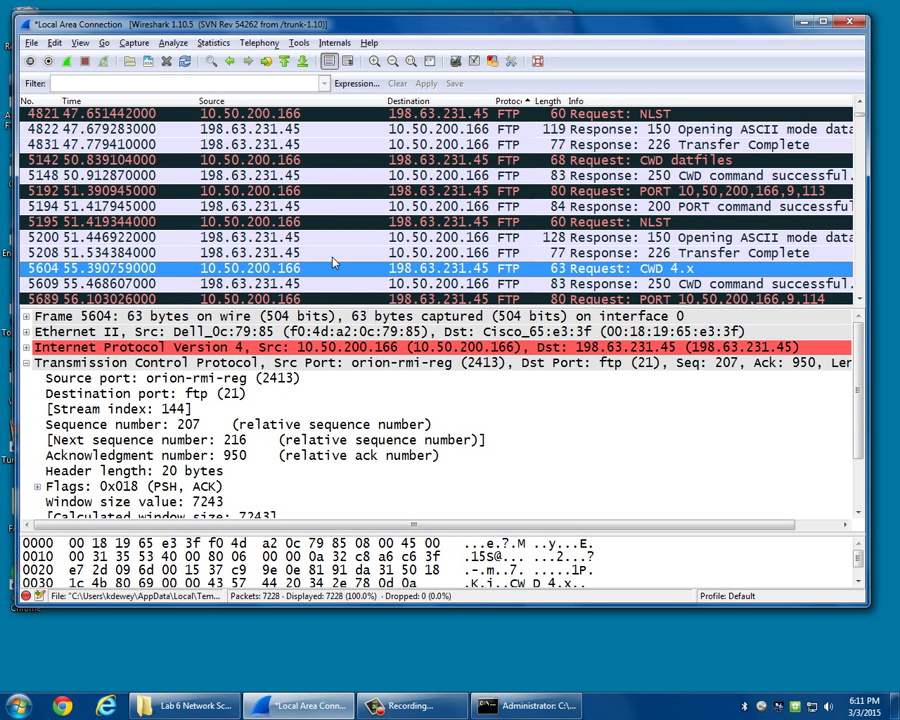
{"action": "key", "text": "Down"}
{"action": "key", "text": "Down"}
{"action": "key", "text": "Down"}
{"action": "key", "text": "Down"}
{"action": "key", "text": "Down"}
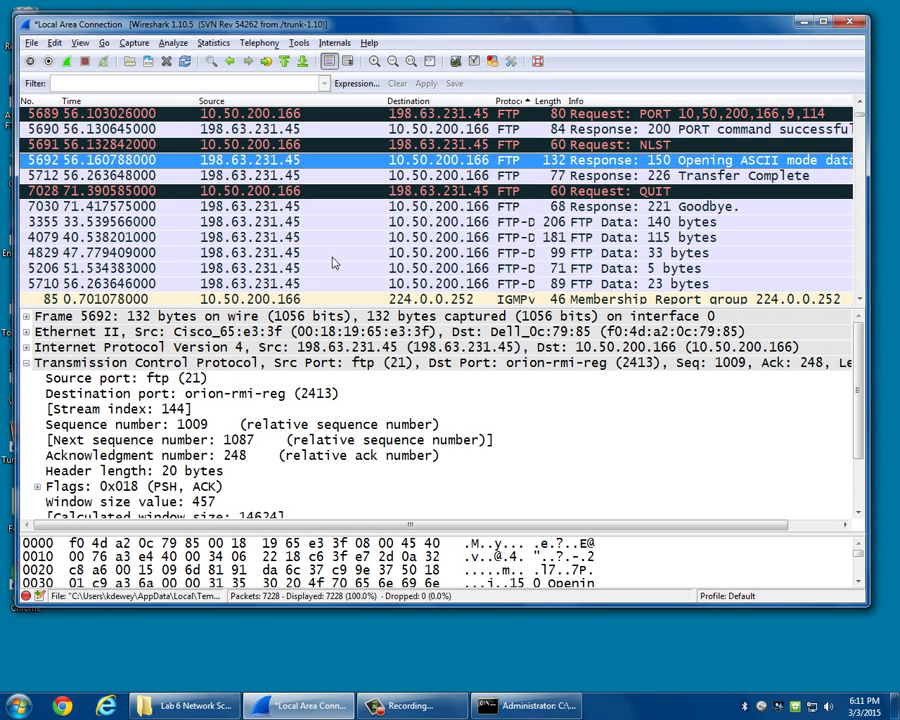
Step back from packet 5692 to request 5195 and return to response 5208, examining the sequence and acknowledgment numbers.
{"action": "key", "text": "Up"}
{"action": "key", "text": "Up"}
{"action": "key", "text": "Up"}
{"action": "key", "text": "Up"}
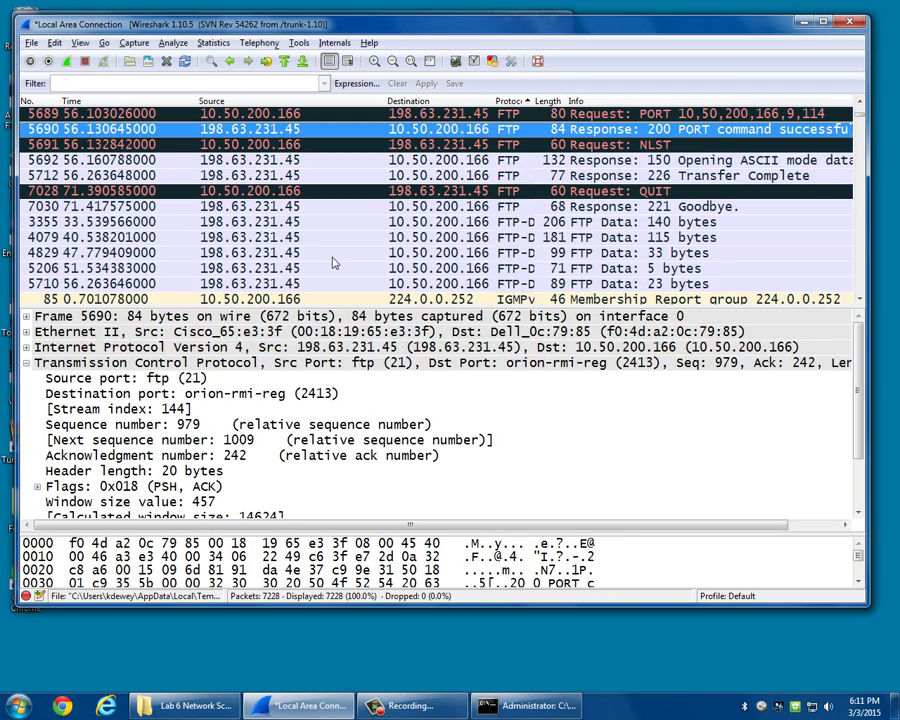
{"action": "key", "text": "Up"}
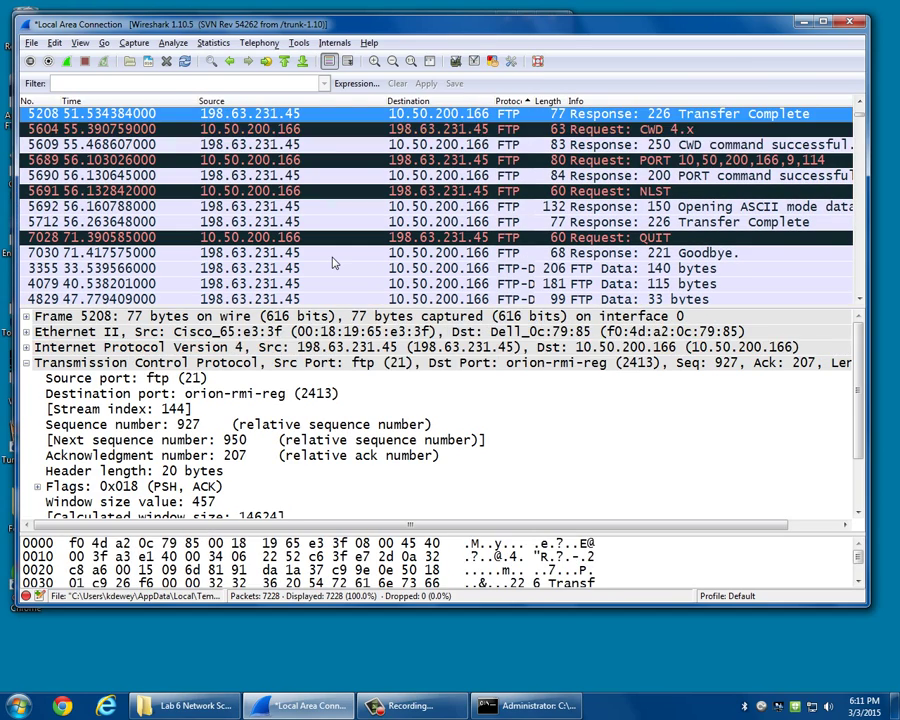
{"action": "key", "text": "Down"}
{"action": "key", "text": "Up"}
{"action": "key", "text": "Up"}
{"action": "key", "text": "Up"}
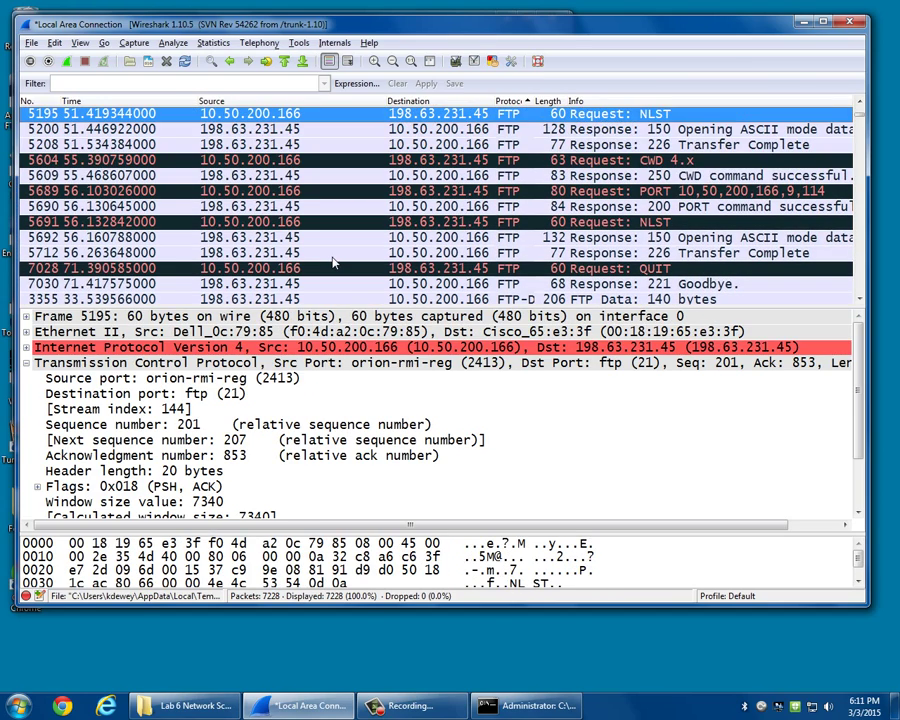
{"action": "key", "text": "Down"}
{"action": "key", "text": "Down"}
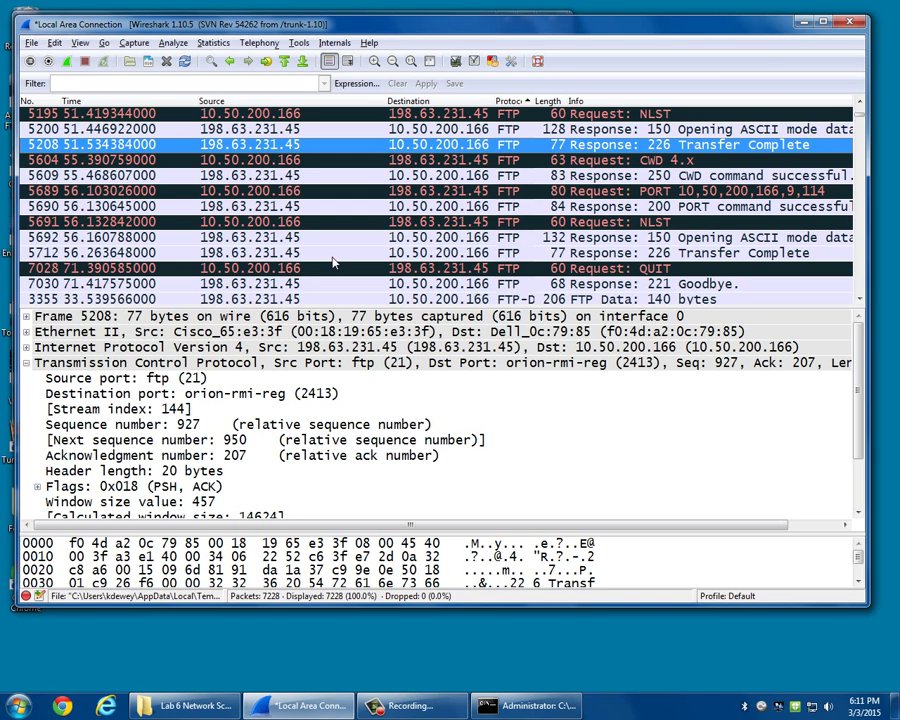
Turn off relative sequence numbers in the TCP protocol preferences and apply the change.
{"action": "left_click", "coordinate": [31, 43]}
{"action": "mouse_move", "coordinate": [55, 42]}
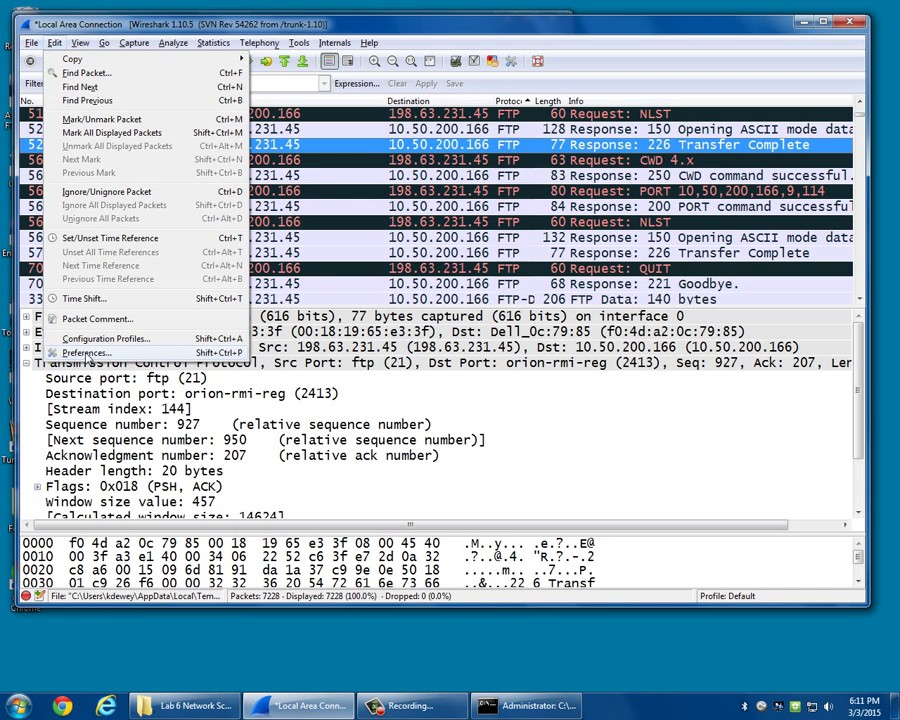
{"action": "left_click", "coordinate": [195, 365]}
{"action": "key", "text": "ctrl+shift+p"}
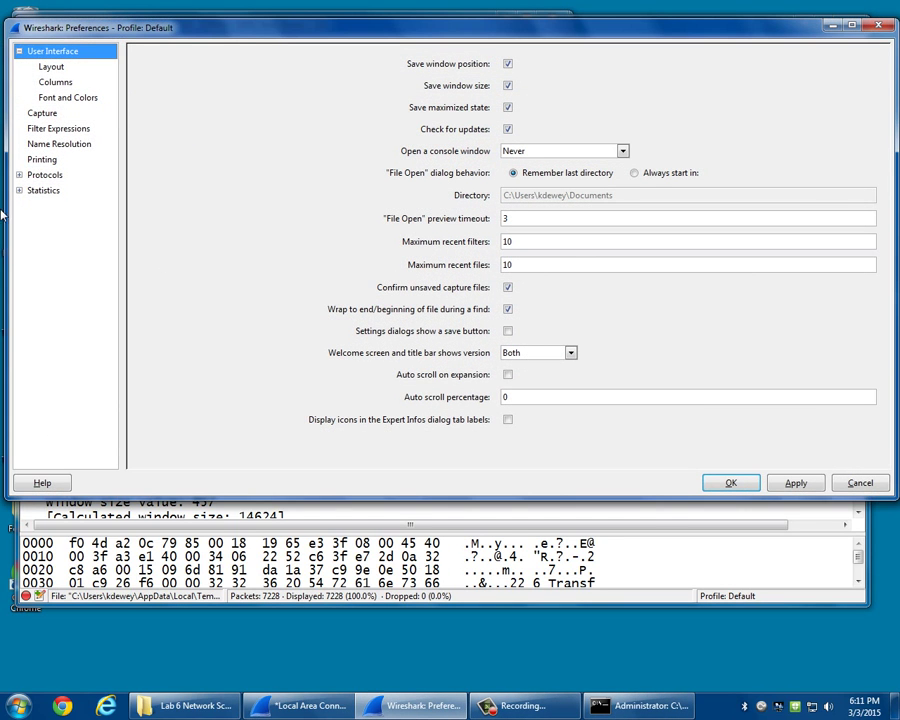
{"action": "left_click", "coordinate": [19, 175]}
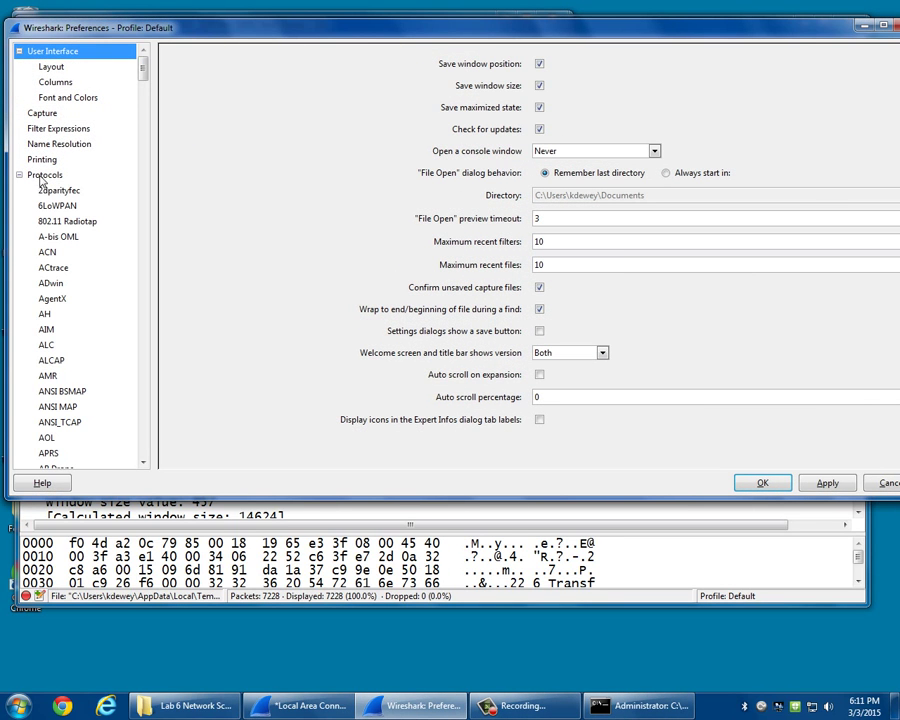
{"action": "left_click_drag", "start_coordinate": [143, 68], "coordinate": [127, 426]}
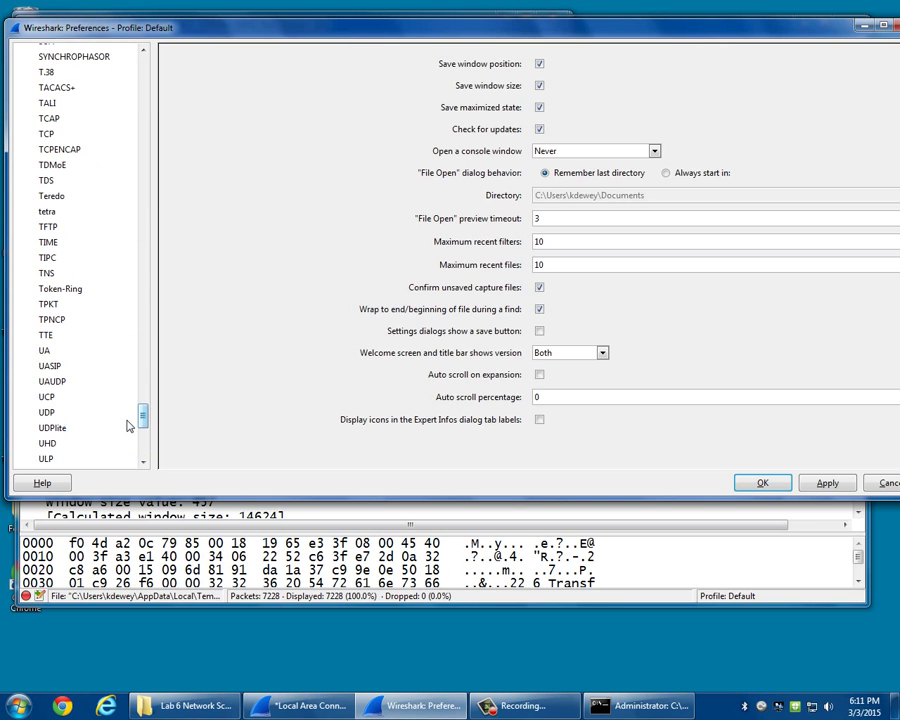
{"action": "scroll", "coordinate": [127, 422], "scroll_direction": "up", "scroll_amount": 2}
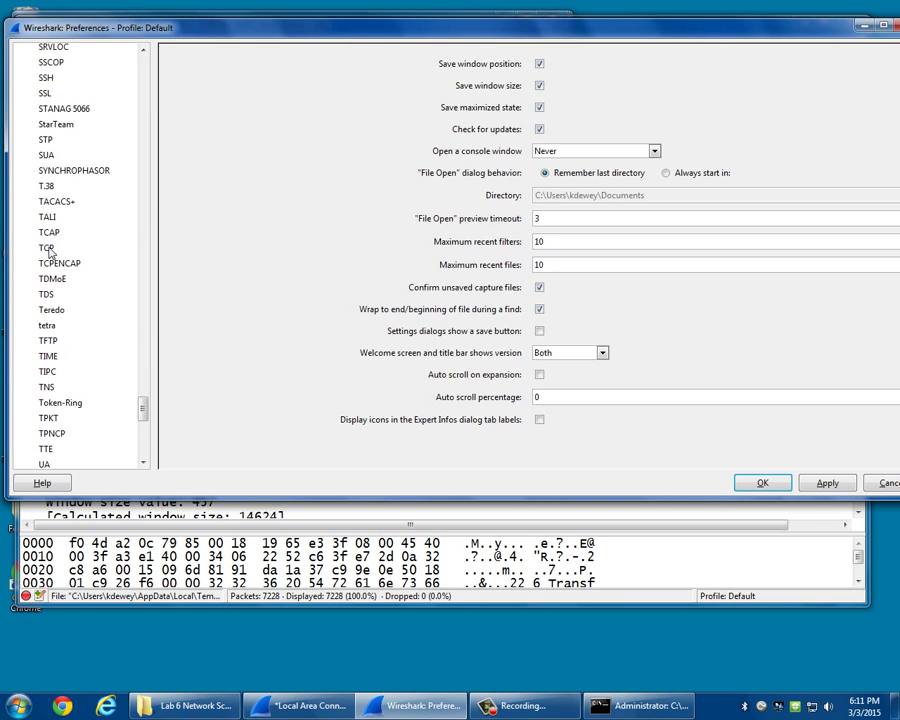
{"action": "left_click", "coordinate": [47, 248]}
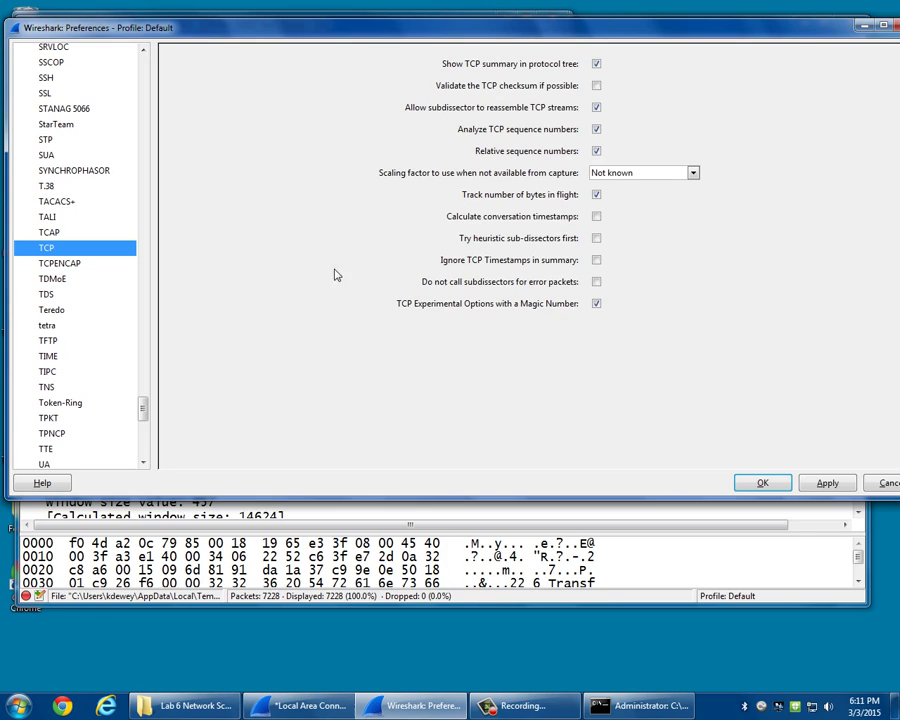
{"action": "left_click", "coordinate": [596, 151]}
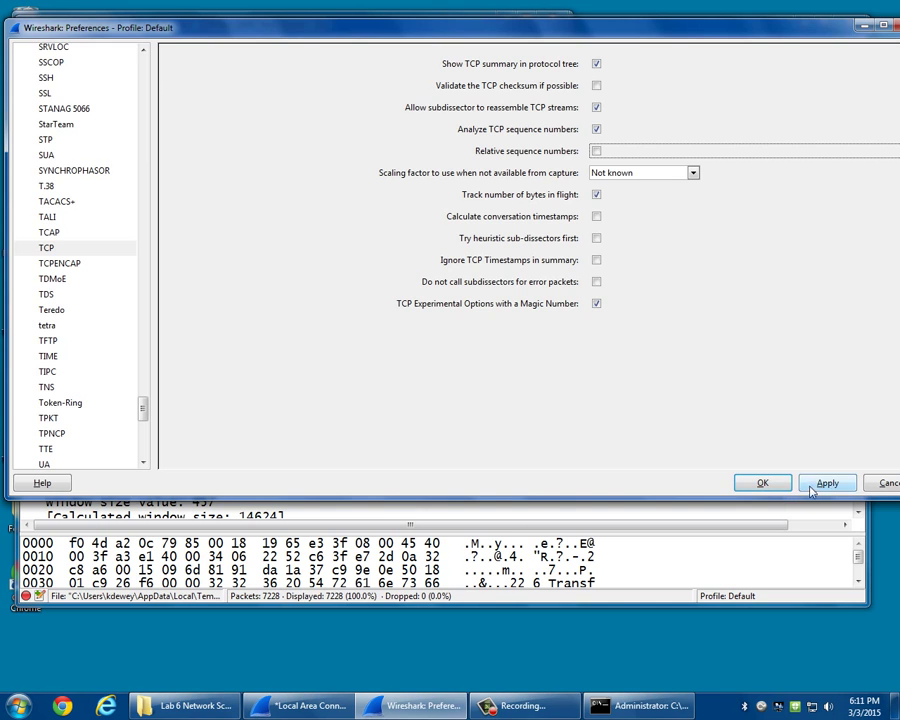
{"action": "left_click", "coordinate": [812, 486]}
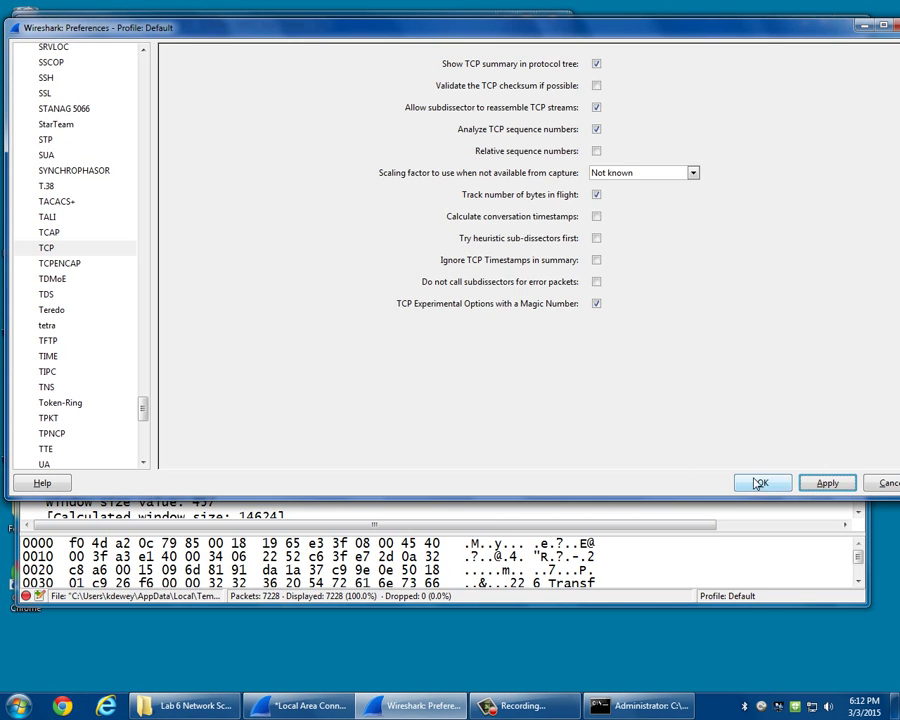
{"action": "left_click", "coordinate": [759, 484]}
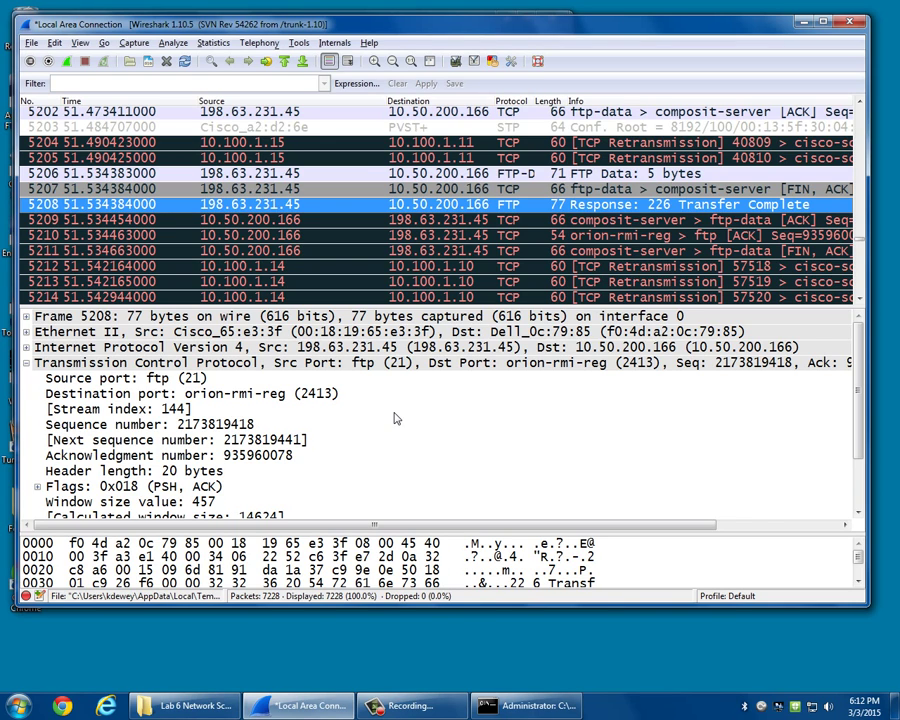
Highlight the absolute acknowledgment number and sequence number in packet 5208's TCP header.
{"action": "left_click", "coordinate": [305, 455]}
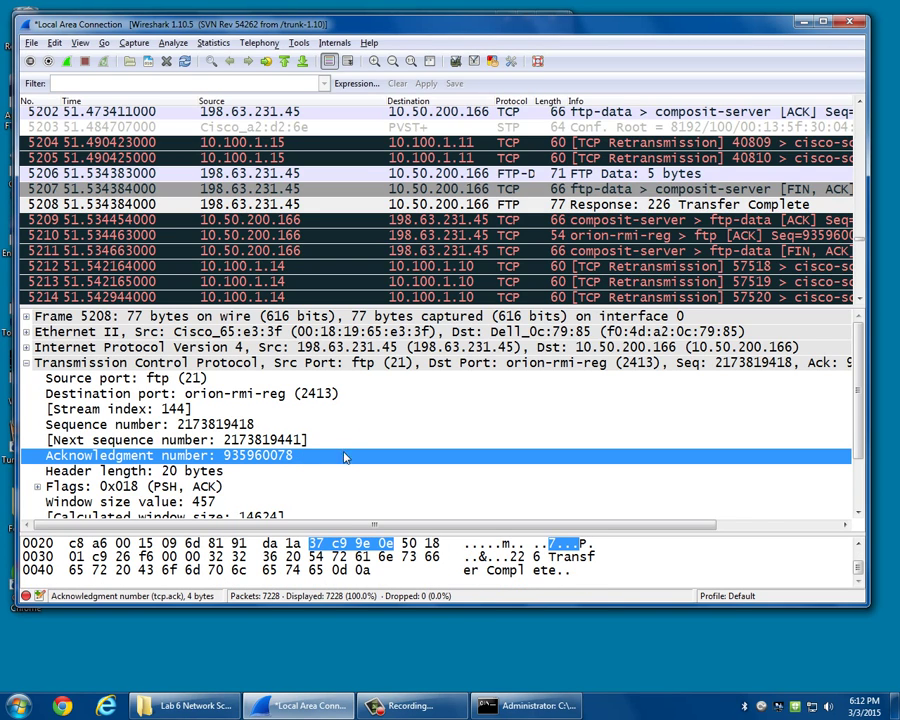
{"action": "left_click", "coordinate": [560, 424]}
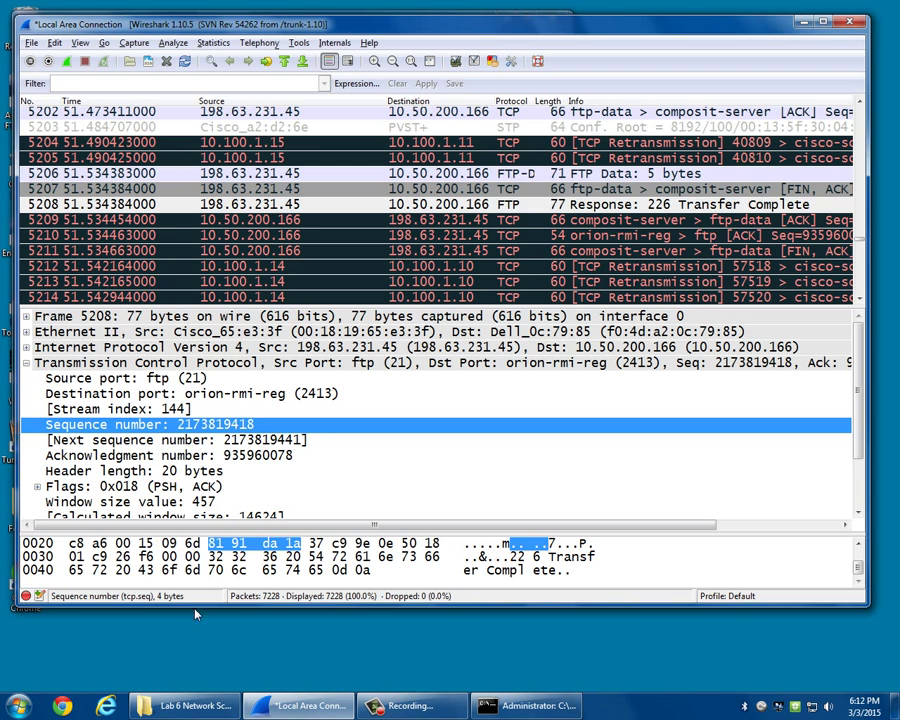
Turn relative sequence numbers back on in the TCP protocol preferences and apply the change.
{"action": "left_click", "coordinate": [52, 42]}
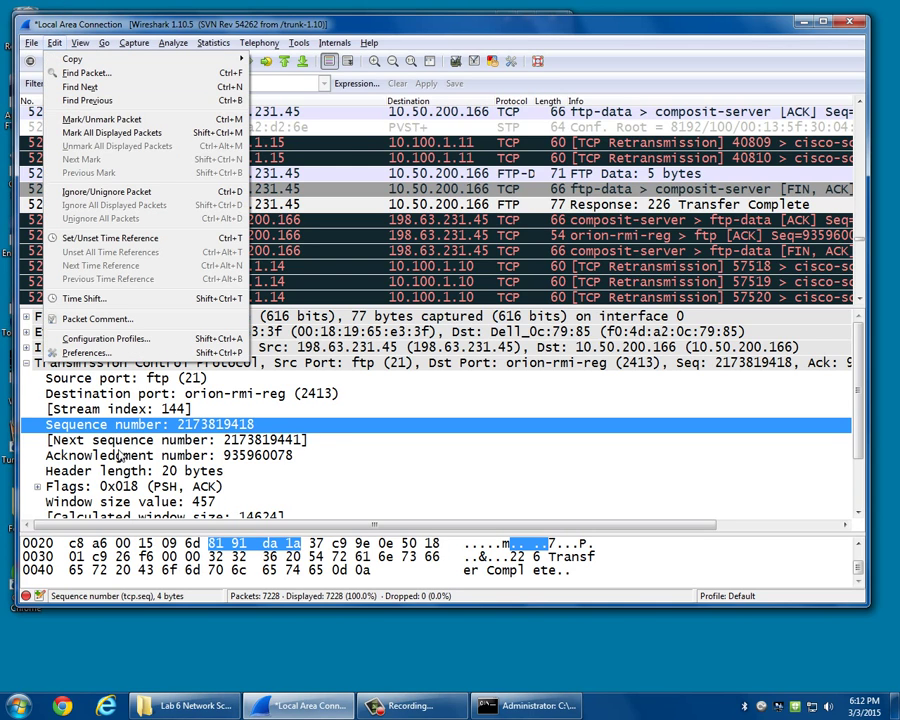
{"action": "left_click", "coordinate": [104, 354]}
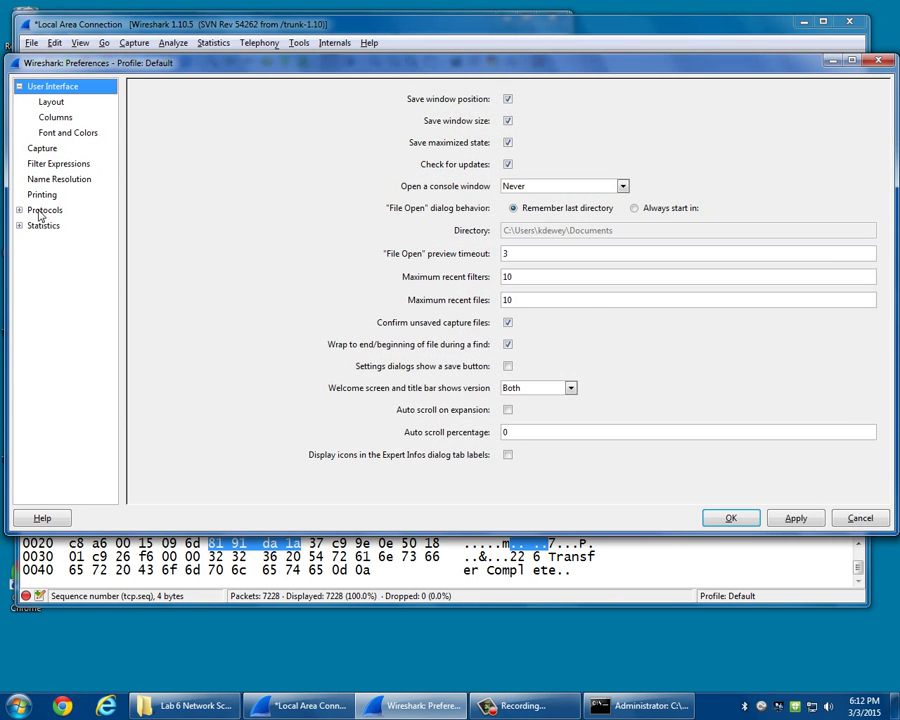
{"action": "left_click", "coordinate": [32, 209]}
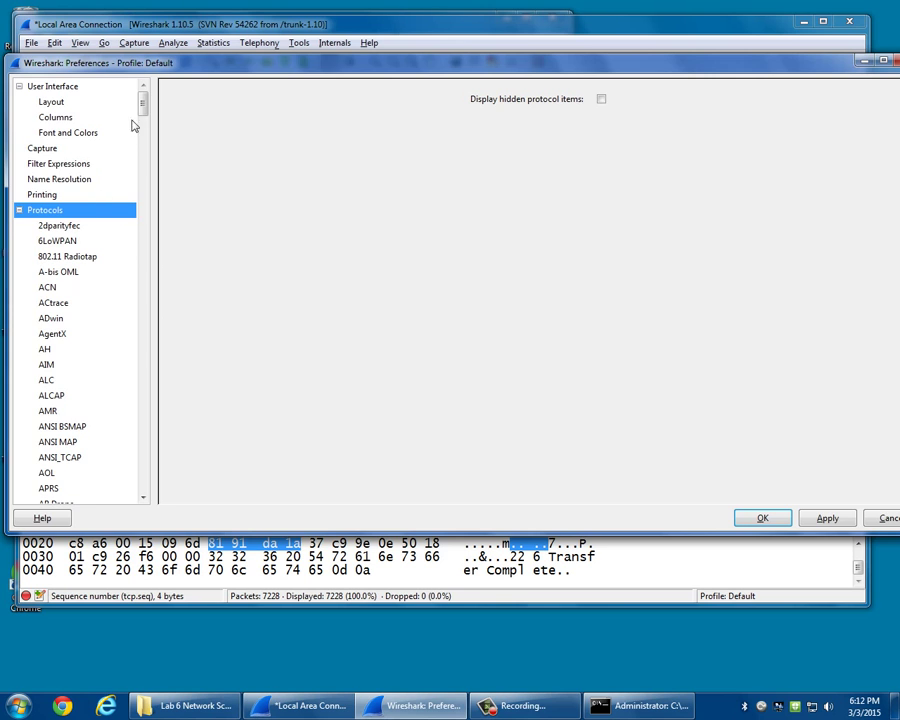
{"action": "left_click_drag", "start_coordinate": [143, 118], "coordinate": [160, 446]}
{"action": "left_click", "coordinate": [50, 376]}
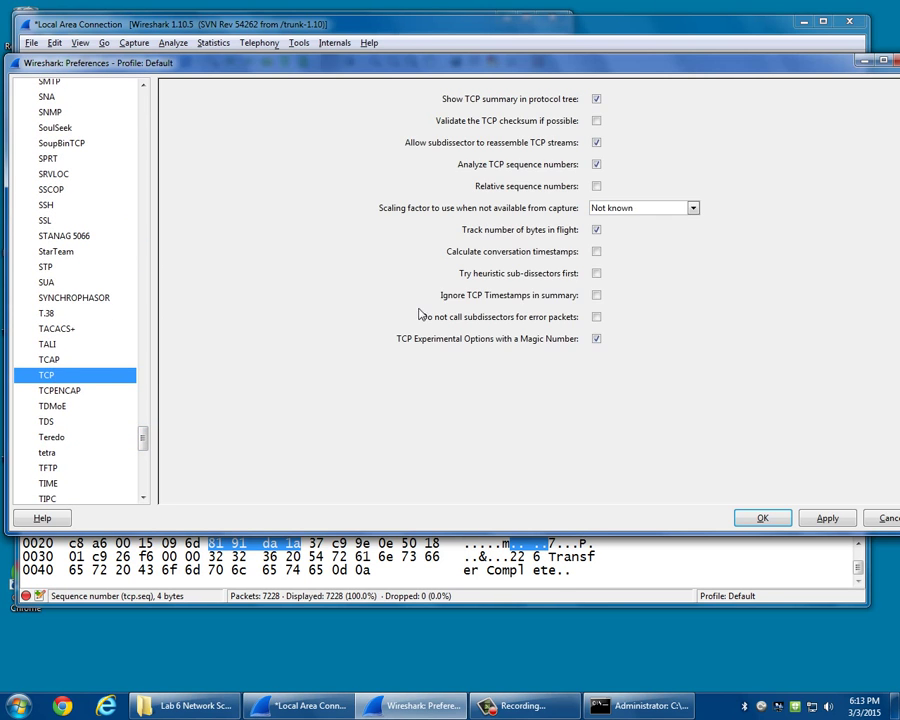
{"action": "left_click", "coordinate": [596, 187]}
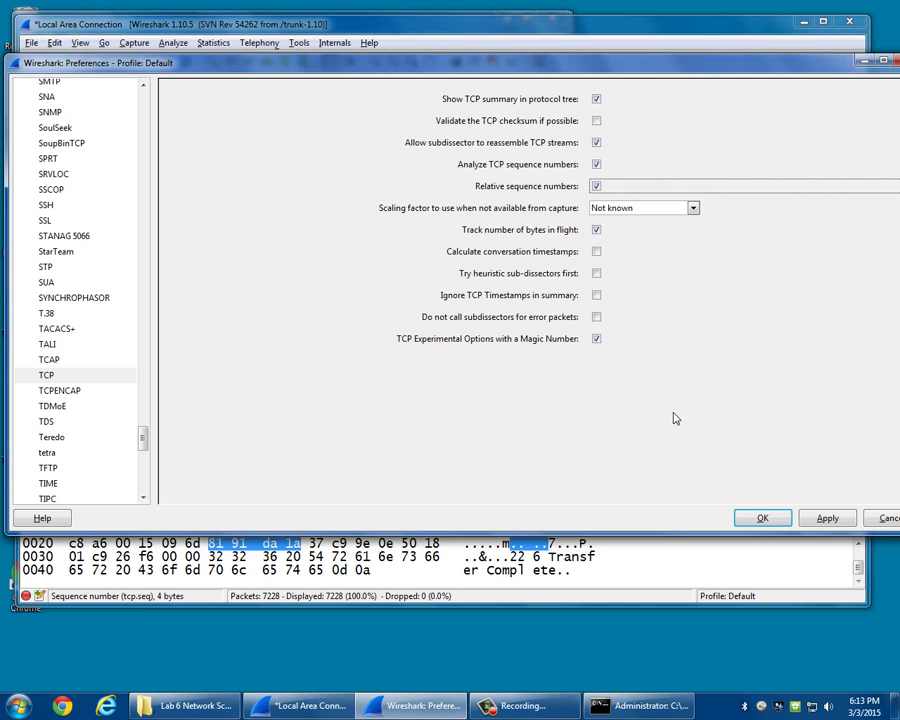
{"action": "left_click", "coordinate": [826, 516]}
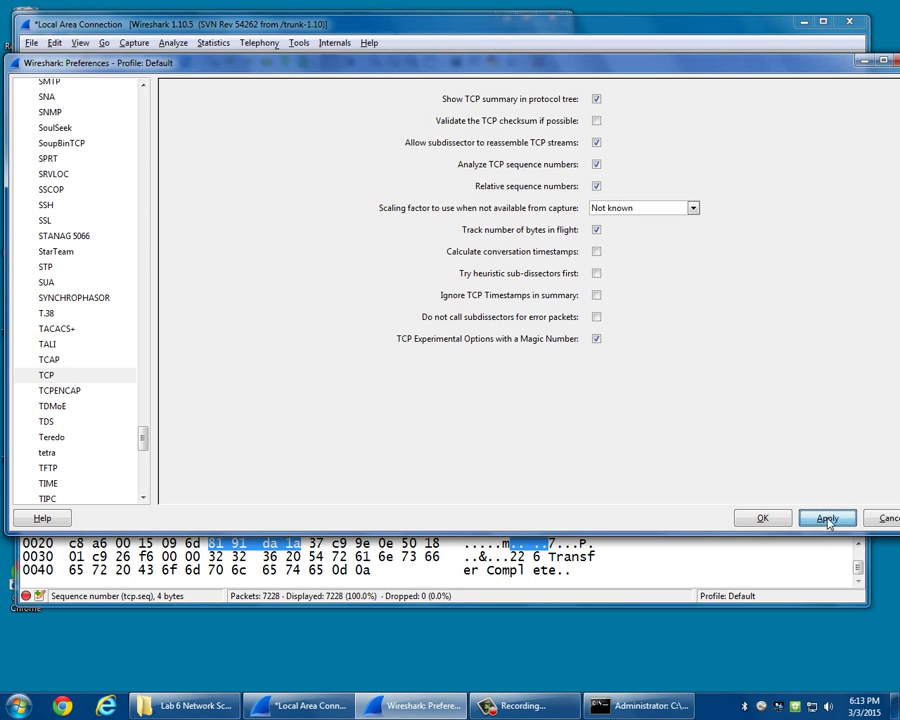
{"action": "left_click", "coordinate": [762, 518]}
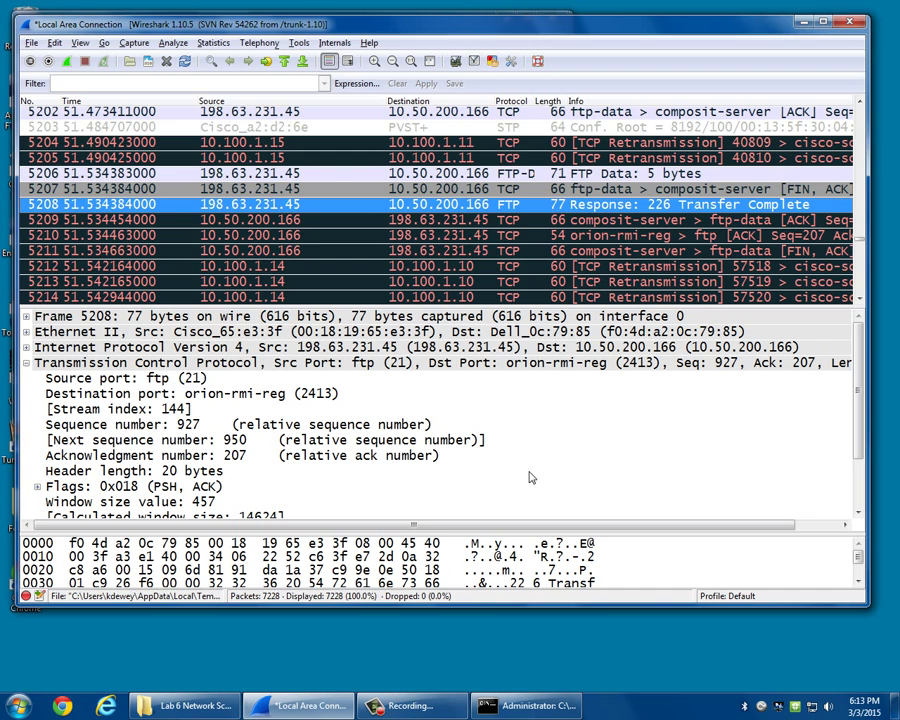
Highlight the relative sequence number in packet 5208's TCP header, expand its flags to examine them, and collapse them again.
{"action": "left_click", "coordinate": [208, 425]}
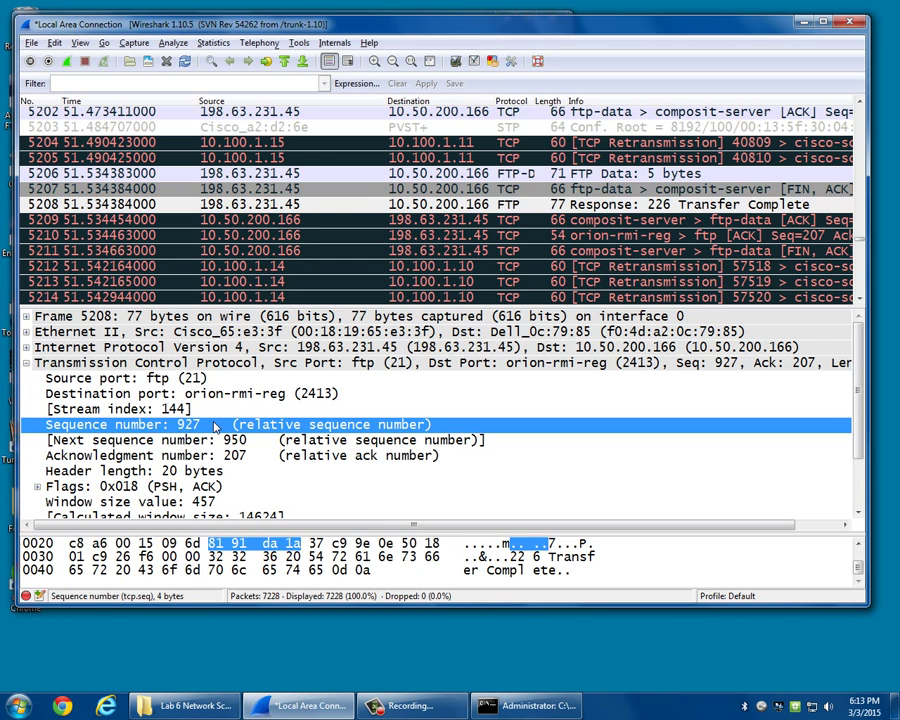
{"action": "scroll", "coordinate": [100, 425], "scroll_direction": "down", "scroll_amount": 2}
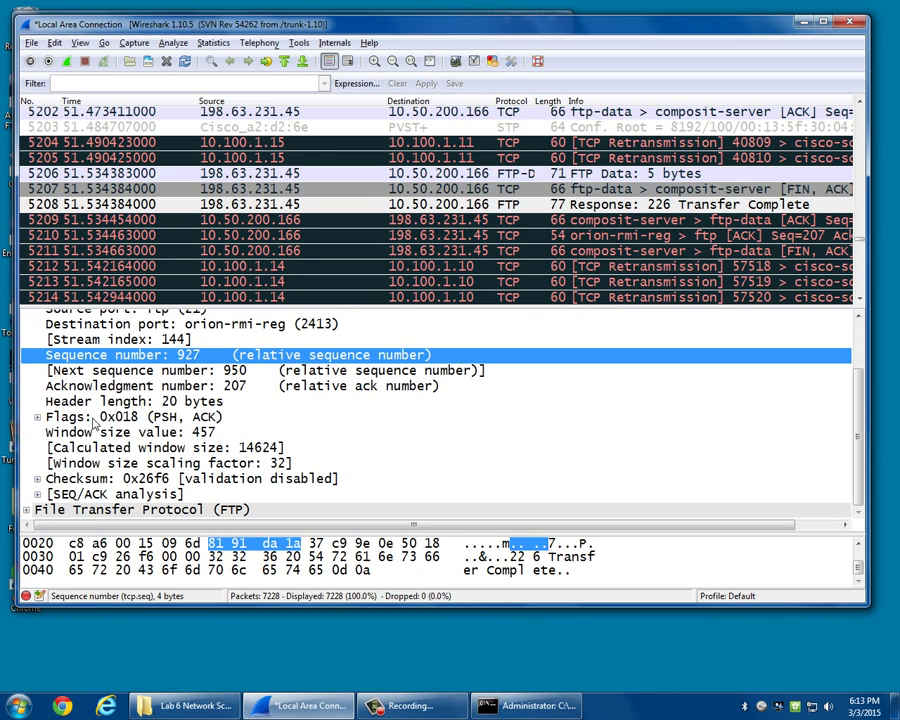
{"action": "left_click", "coordinate": [37, 417]}
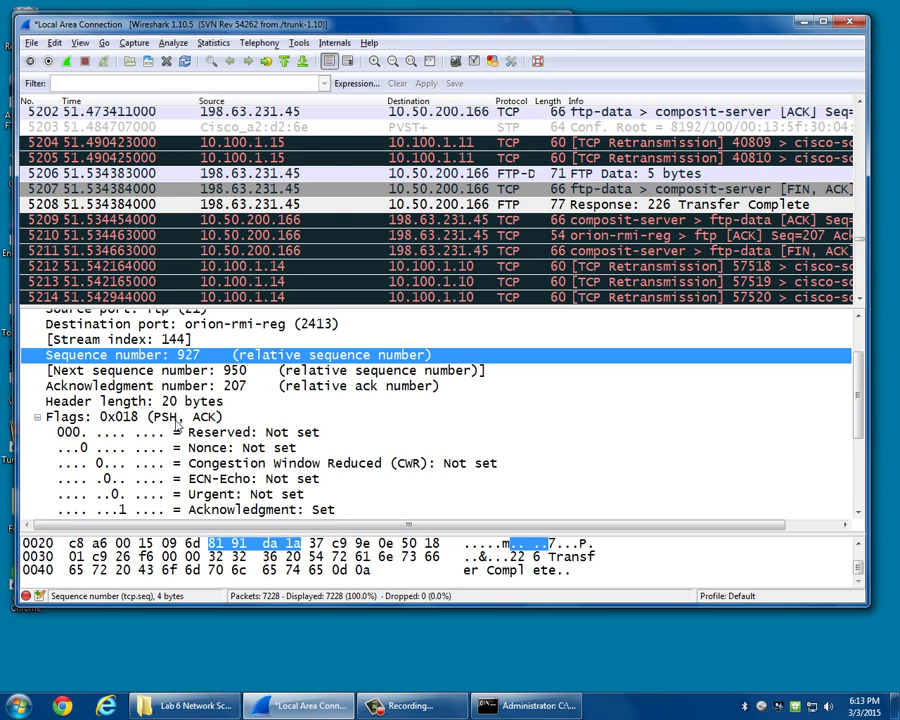
{"action": "scroll", "coordinate": [178, 425], "scroll_direction": "down", "scroll_amount": 3}
{"action": "scroll", "coordinate": [178, 425], "scroll_direction": "up", "scroll_amount": 2}
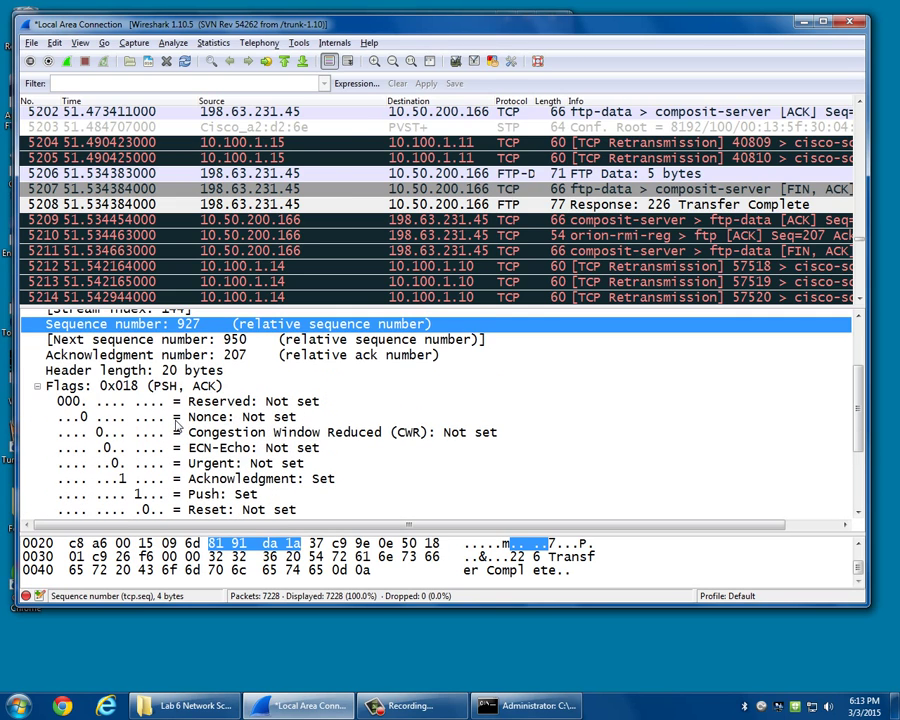
{"action": "left_click", "coordinate": [37, 386]}
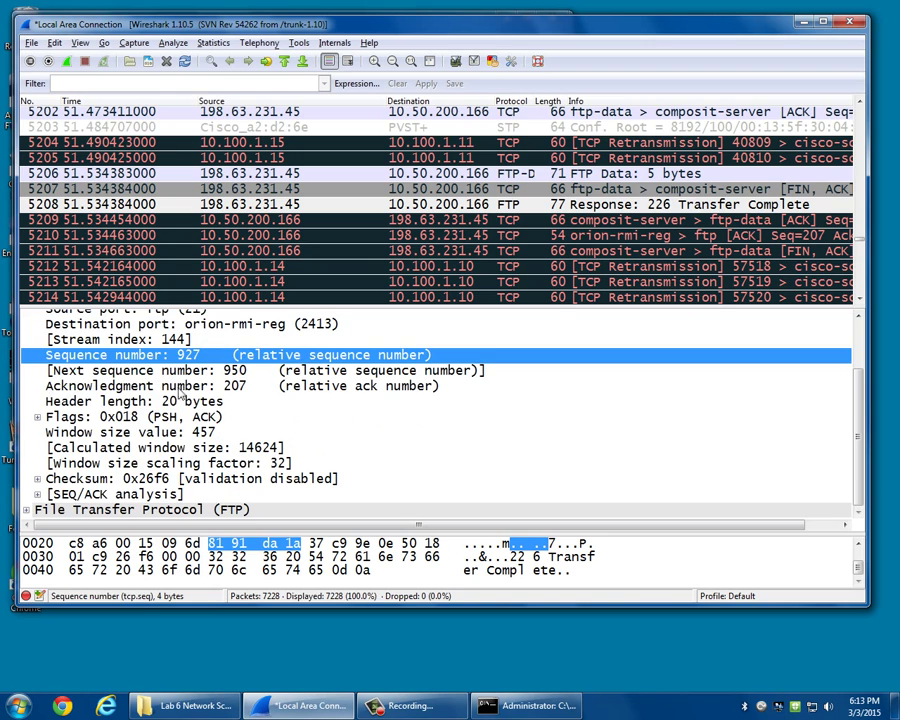
{"action": "scroll", "coordinate": [30, 370], "scroll_direction": "up", "scroll_amount": 2}
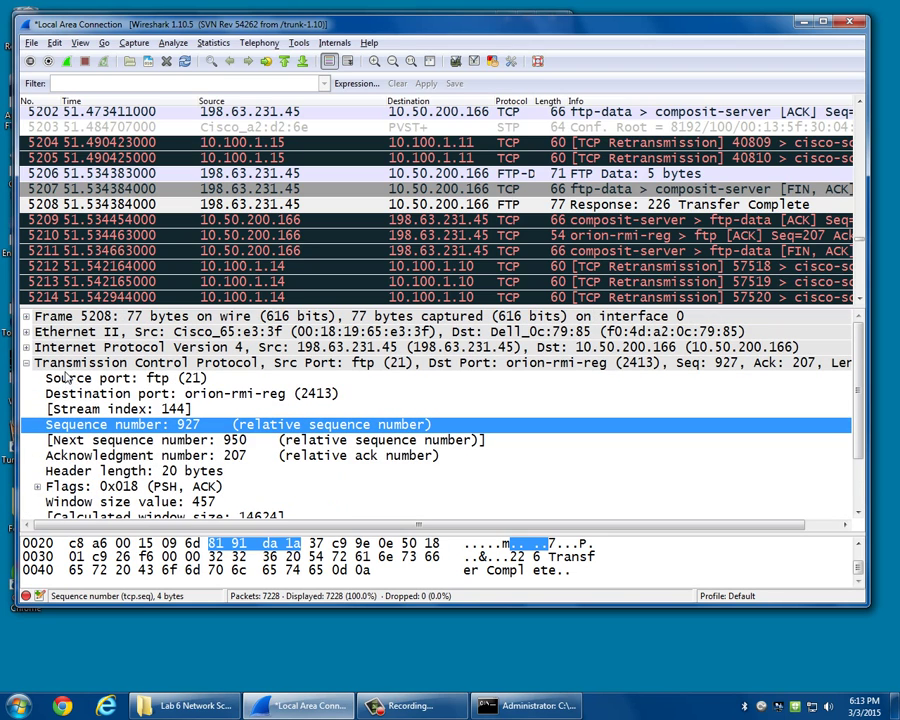
Collapse packet 5208's TCP header and expand its File Transfer Protocol section, highlighting the response argument through the packet bytes.
{"action": "left_click", "coordinate": [27, 363]}
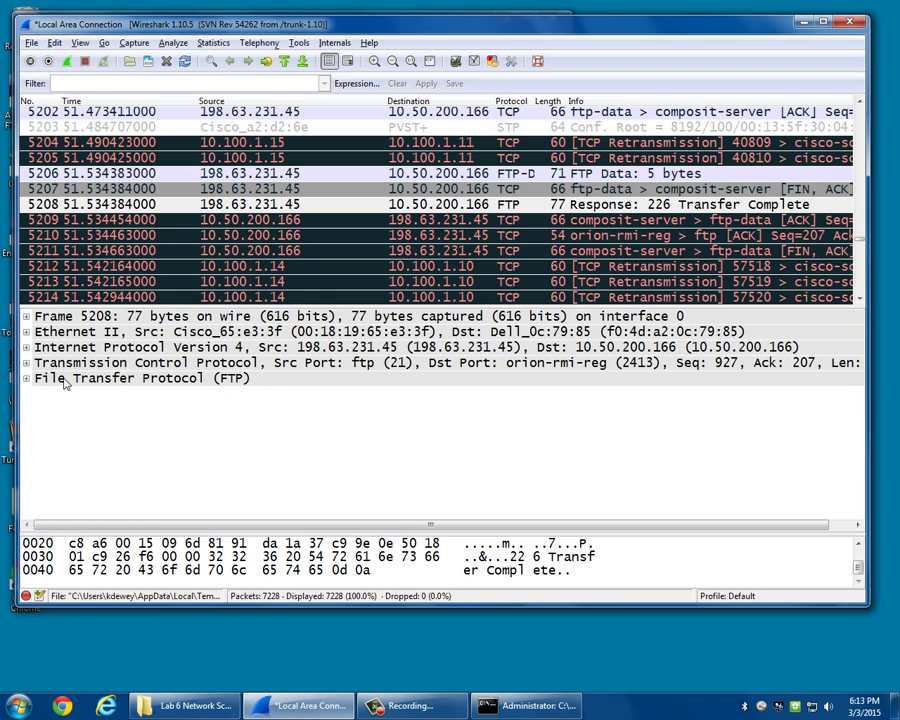
{"action": "left_click", "coordinate": [62, 378]}
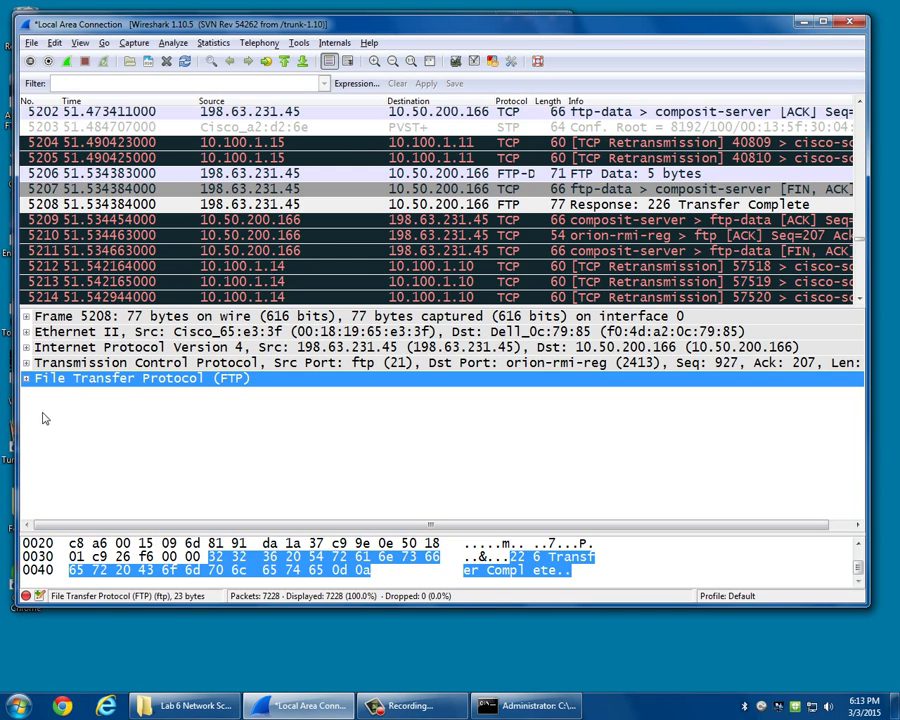
{"action": "left_click", "coordinate": [26, 378]}
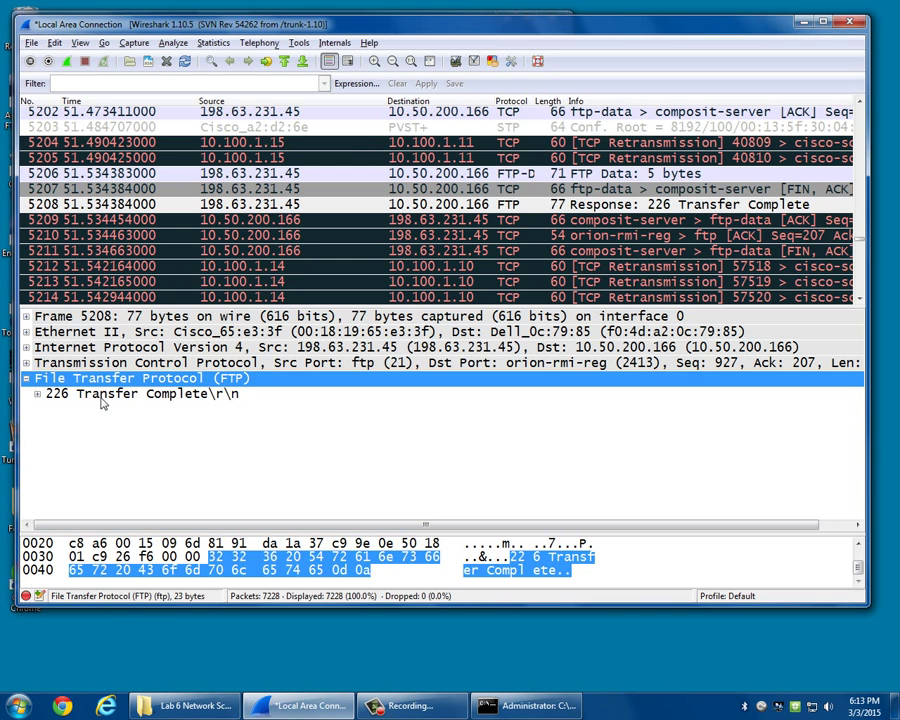
{"action": "left_click", "coordinate": [63, 396]}
{"action": "left_click", "coordinate": [37, 394]}
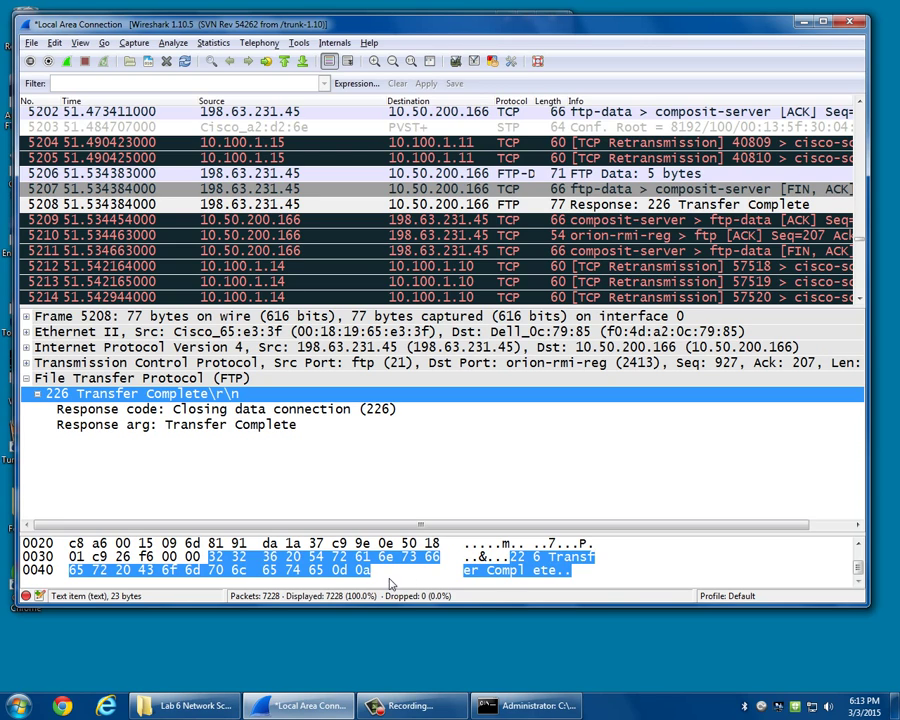
{"action": "left_click", "coordinate": [530, 569]}
{"action": "left_click", "coordinate": [566, 570]}
{"action": "left_click", "coordinate": [558, 570]}
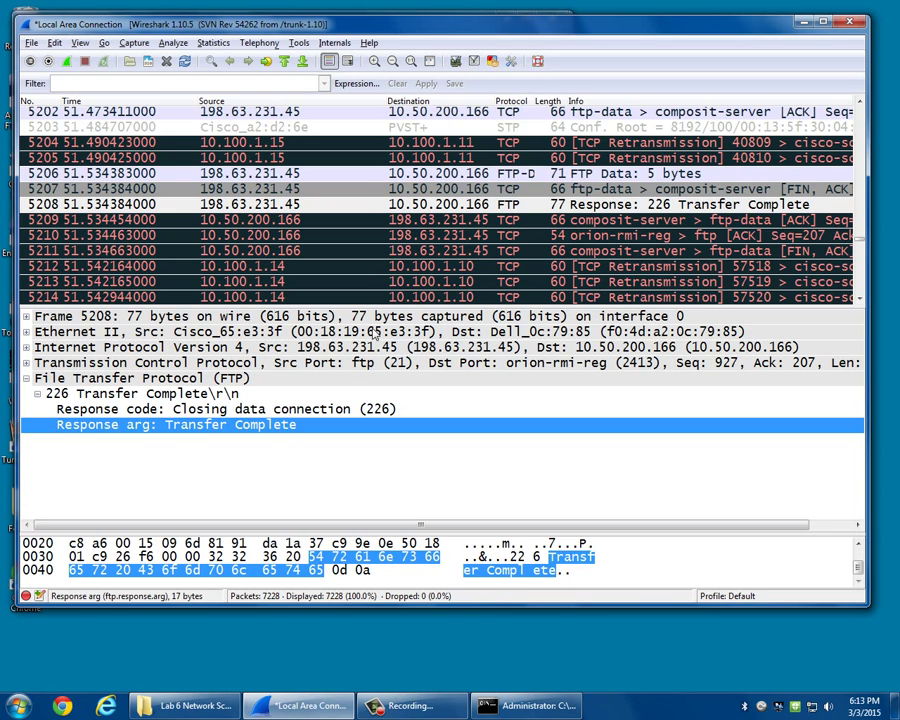
Examine the FTP PORT request in packet 5192 and the server's response in packet 5194.
{"action": "left_click", "coordinate": [498, 284]}
{"action": "scroll", "coordinate": [498, 291], "scroll_direction": "up", "scroll_amount": 7}
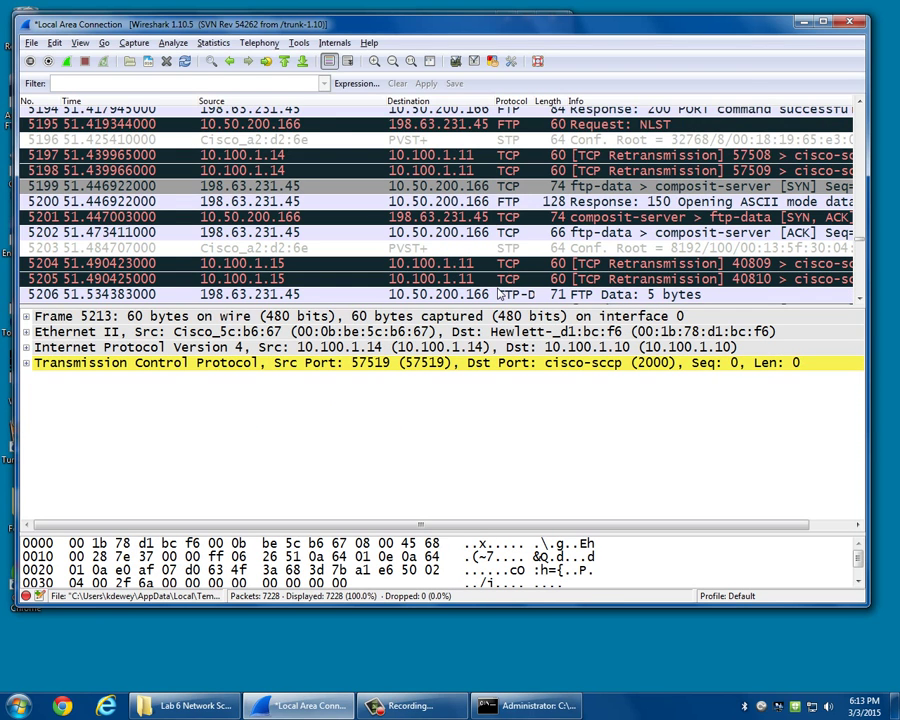
{"action": "scroll", "coordinate": [498, 291], "scroll_direction": "down", "scroll_amount": 1}
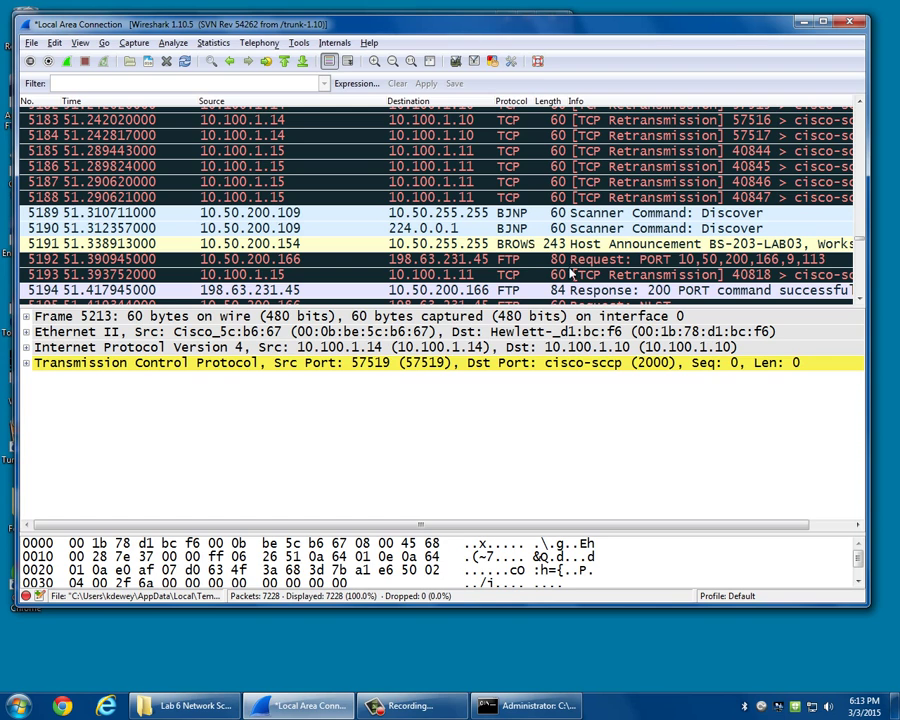
{"action": "left_click", "coordinate": [520, 261]}
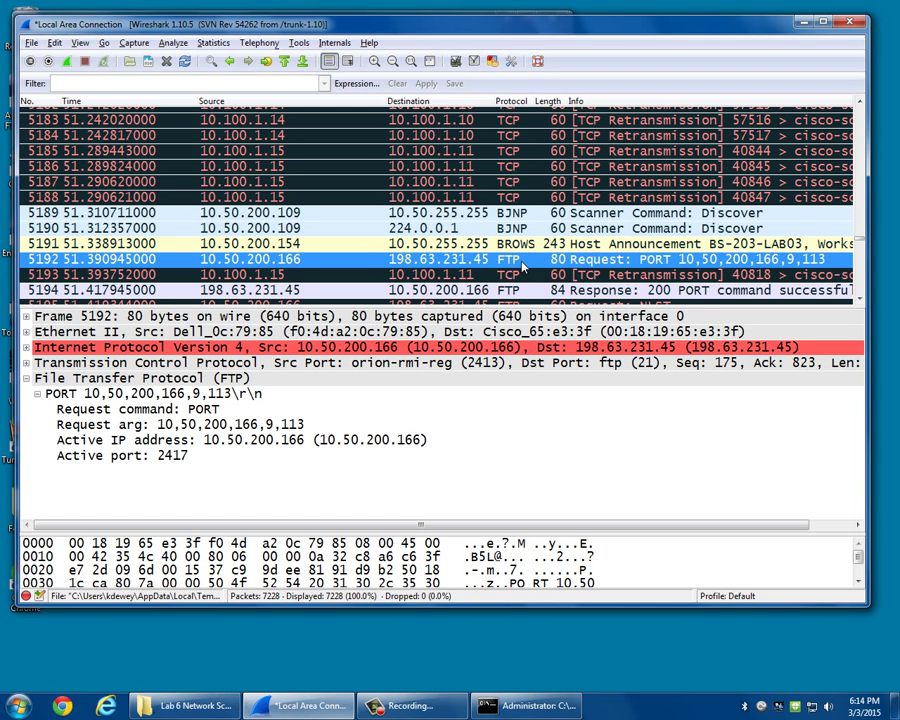
{"action": "key", "text": "Down"}
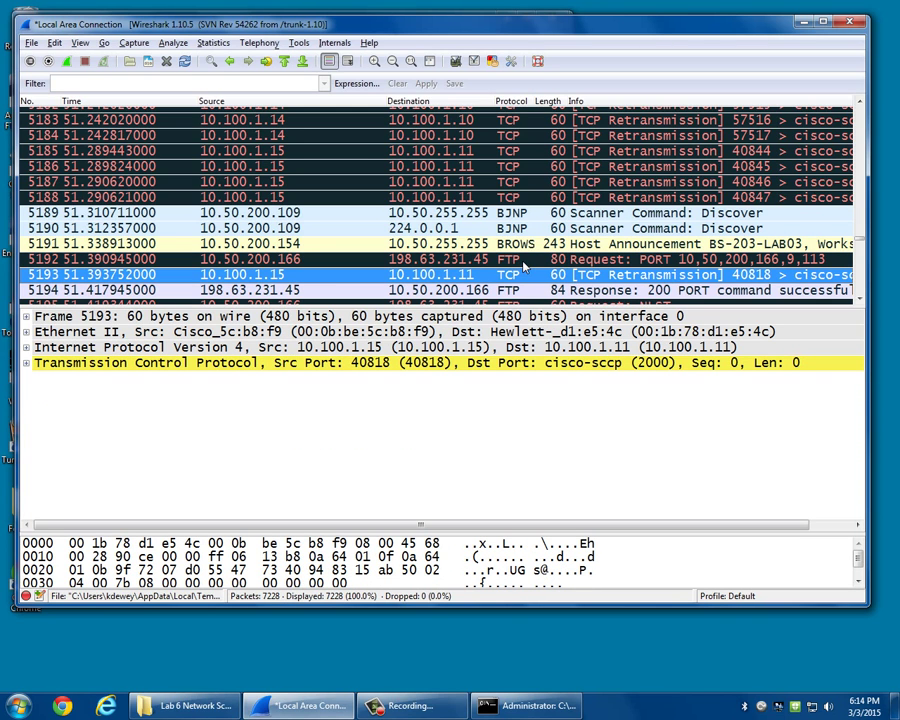
{"action": "key", "text": "Down"}
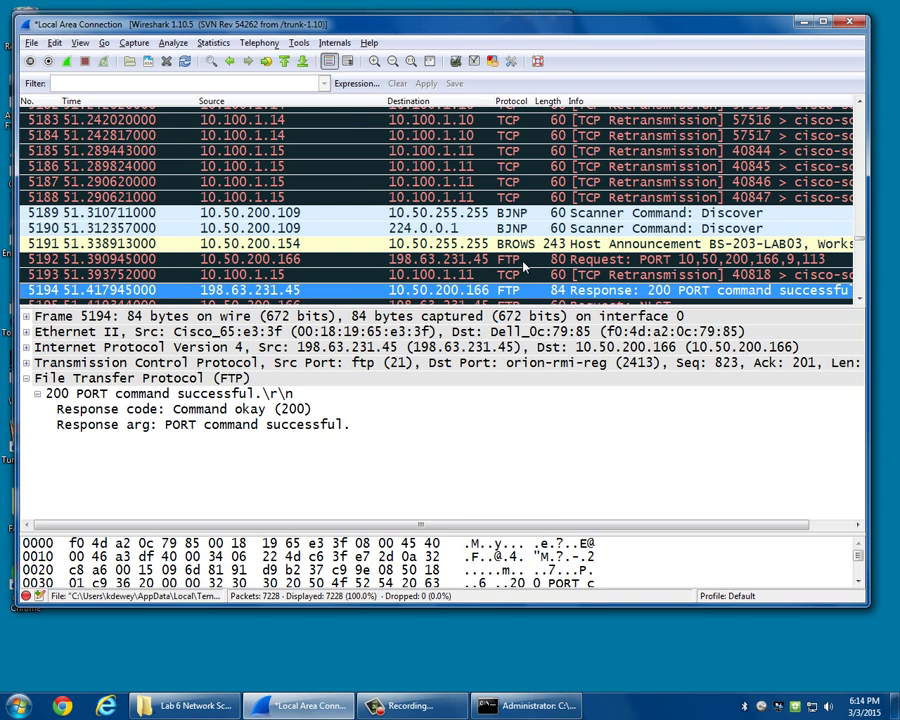
Step through the packets from response 5194 to 5205, then go back and select the ftp-data ACK packet 5202.
{"action": "key", "text": "Up"}
{"action": "key", "text": "Down"}
{"action": "key", "text": "Down"}
{"action": "key", "text": "Down"}
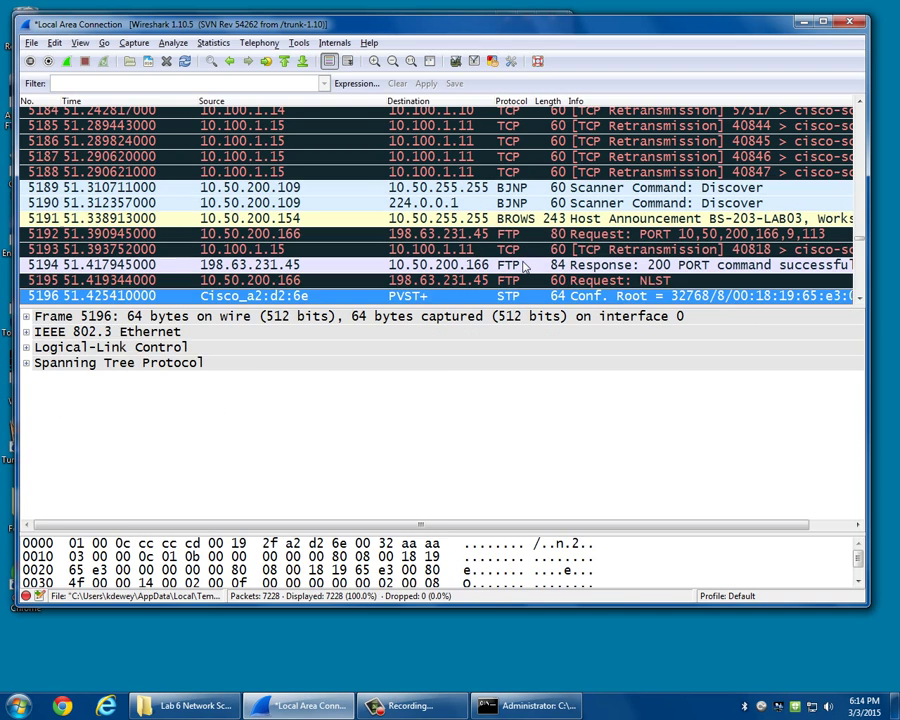
{"action": "key", "text": "Down"}
{"action": "key", "text": "Down"}
{"action": "key", "text": "Down"}
{"action": "key", "text": "Down"}
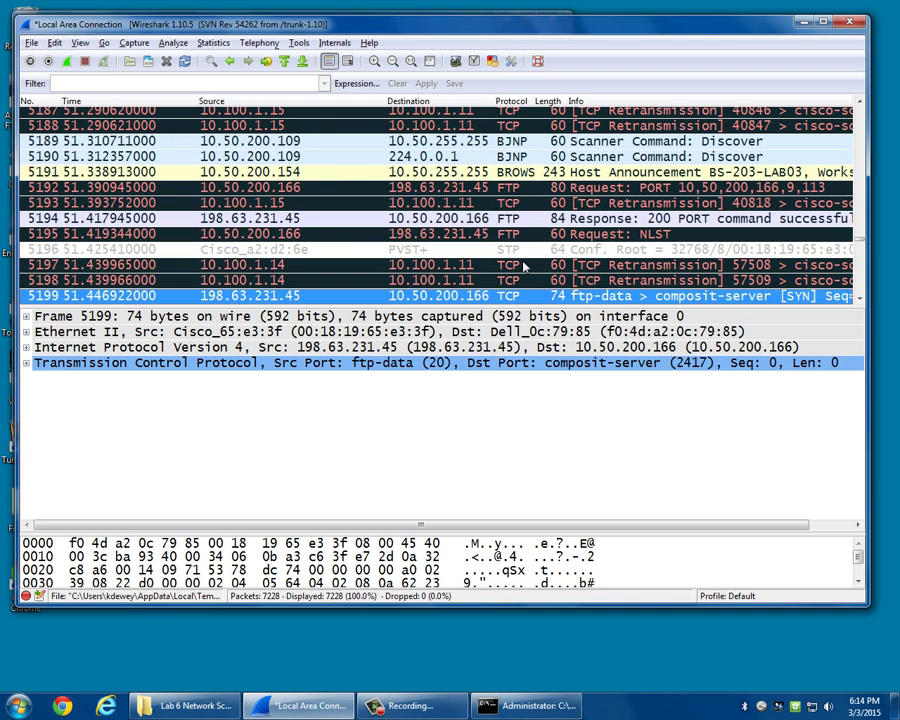
{"action": "key", "text": "Down"}
{"action": "key", "text": "Down"}
{"action": "key", "text": "Down"}
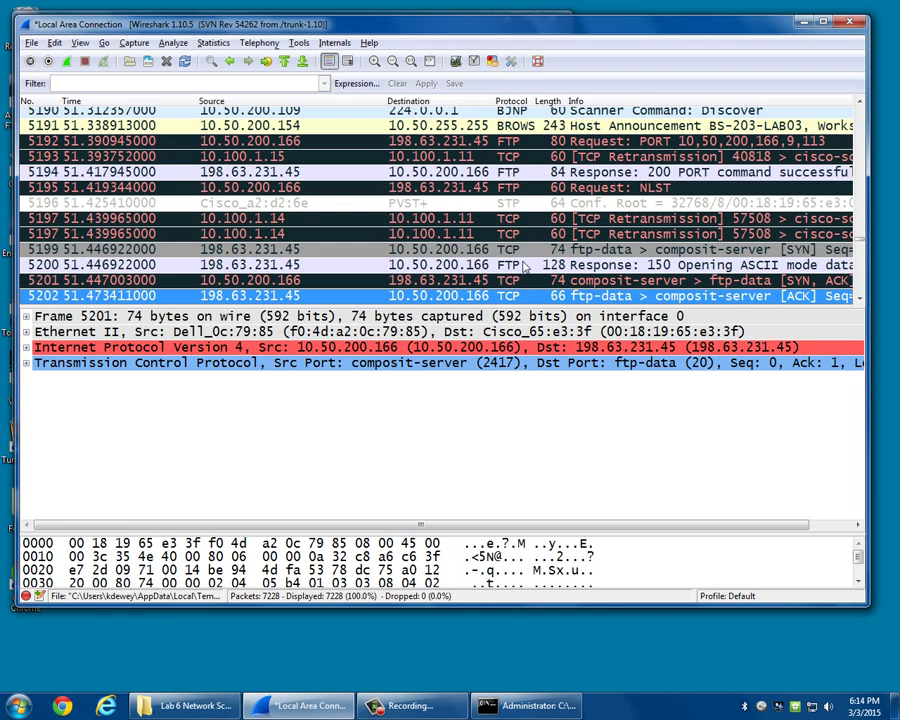
{"action": "key", "text": "Down"}
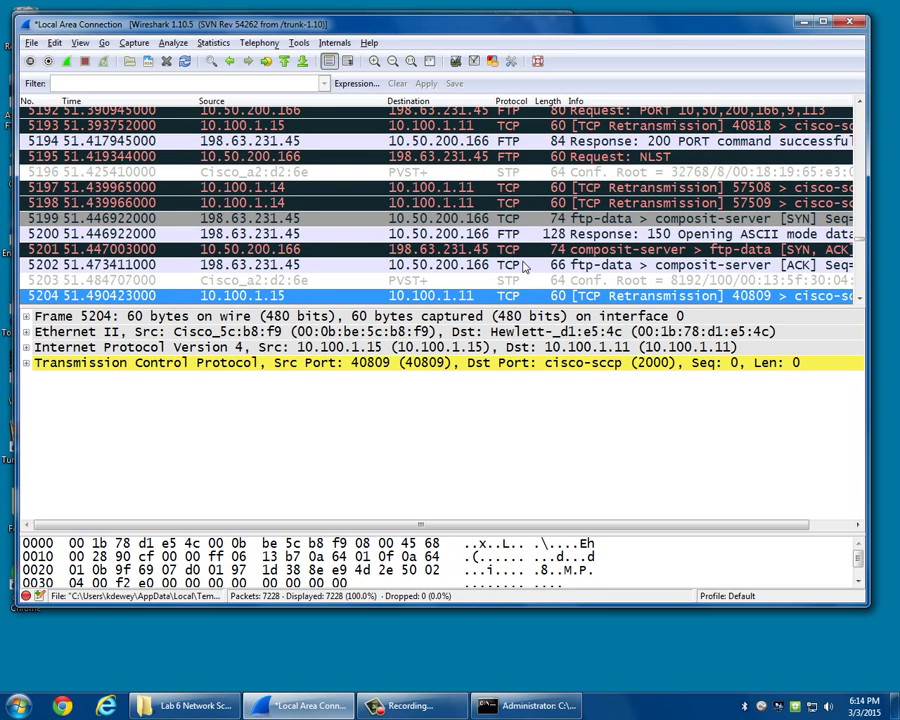
{"action": "key", "text": "Down"}
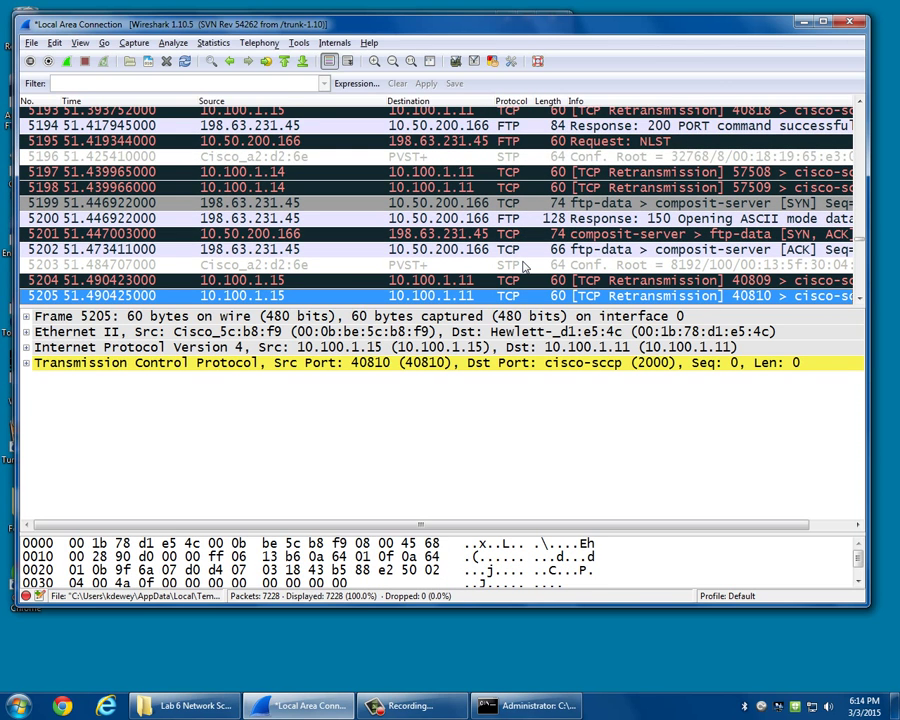
{"action": "scroll", "coordinate": [522, 265], "scroll_direction": "down", "scroll_amount": 3}
{"action": "scroll", "coordinate": [517, 228], "scroll_direction": "up", "scroll_amount": 1}
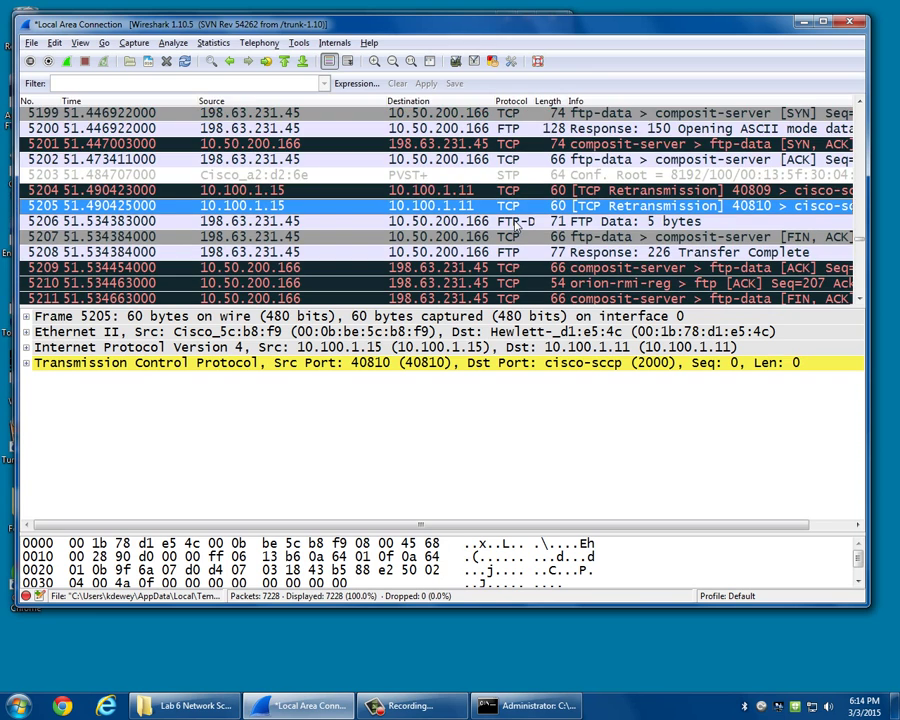
{"action": "scroll", "coordinate": [517, 228], "scroll_direction": "up", "scroll_amount": 1}
{"action": "left_click", "coordinate": [330, 189]}
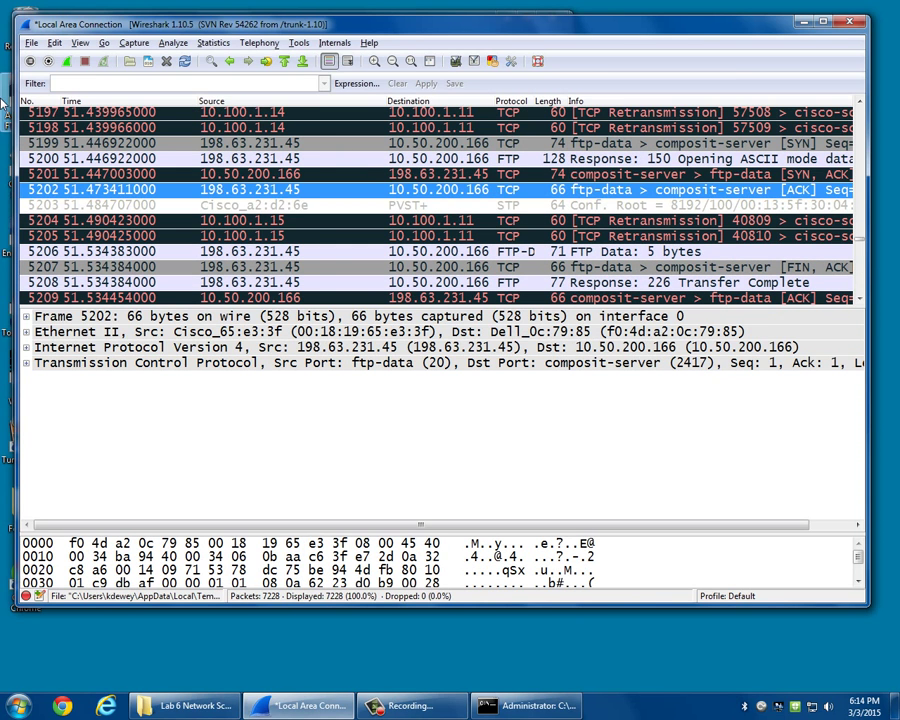
Find a packet by string, searching the packet bytes for "anonymous".
{"action": "left_click", "coordinate": [54, 42]}
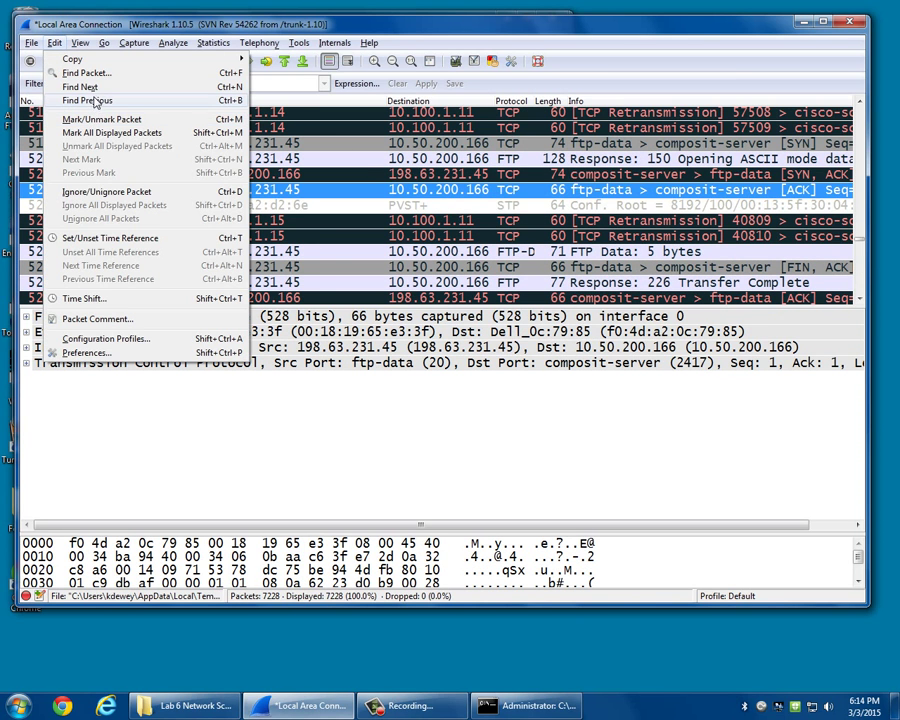
{"action": "left_click", "coordinate": [88, 73]}
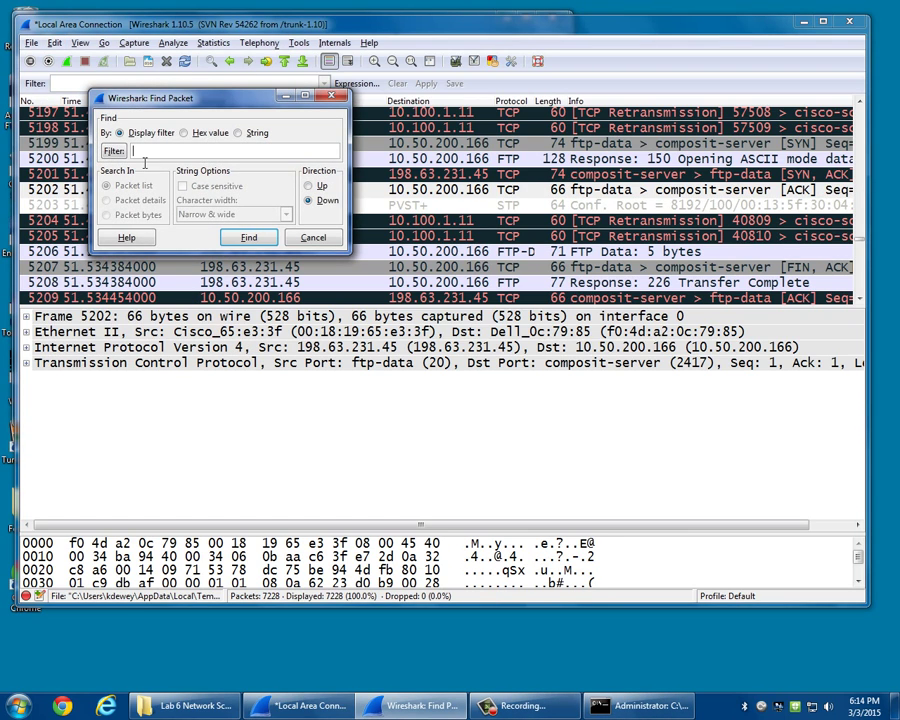
{"action": "left_click", "coordinate": [237, 132]}
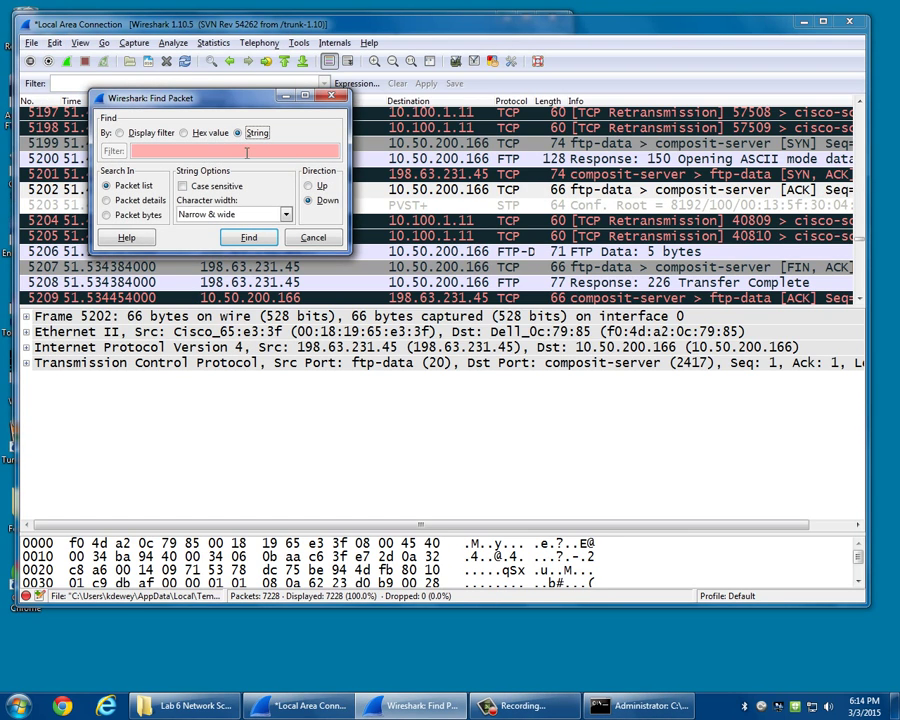
{"action": "type", "text": "anon"}
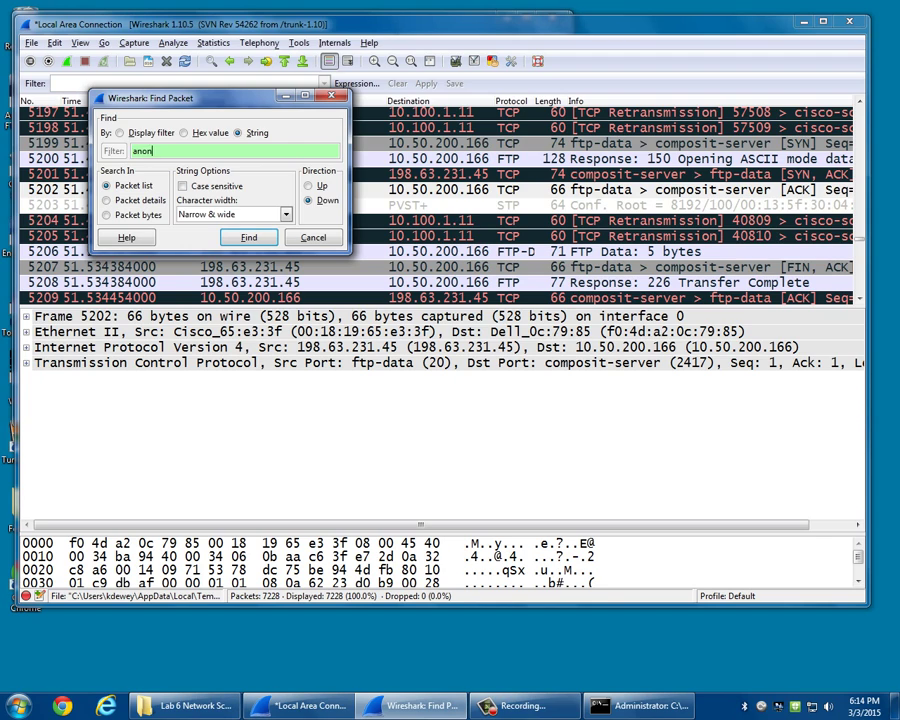
{"action": "type", "text": "ymous"}
{"action": "left_click", "coordinate": [140, 201]}
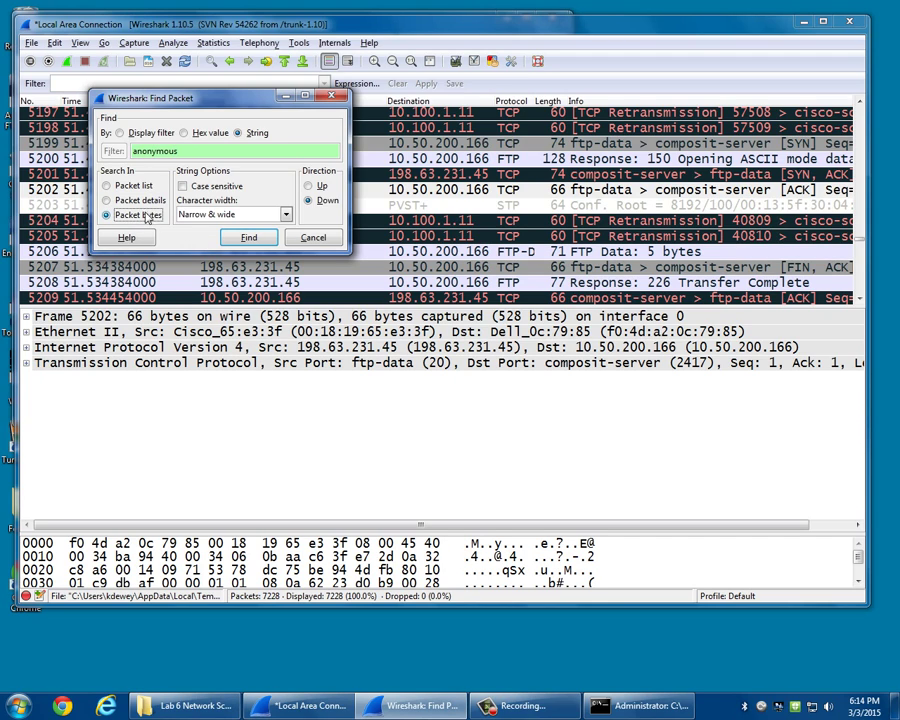
{"action": "left_click", "coordinate": [272, 240]}
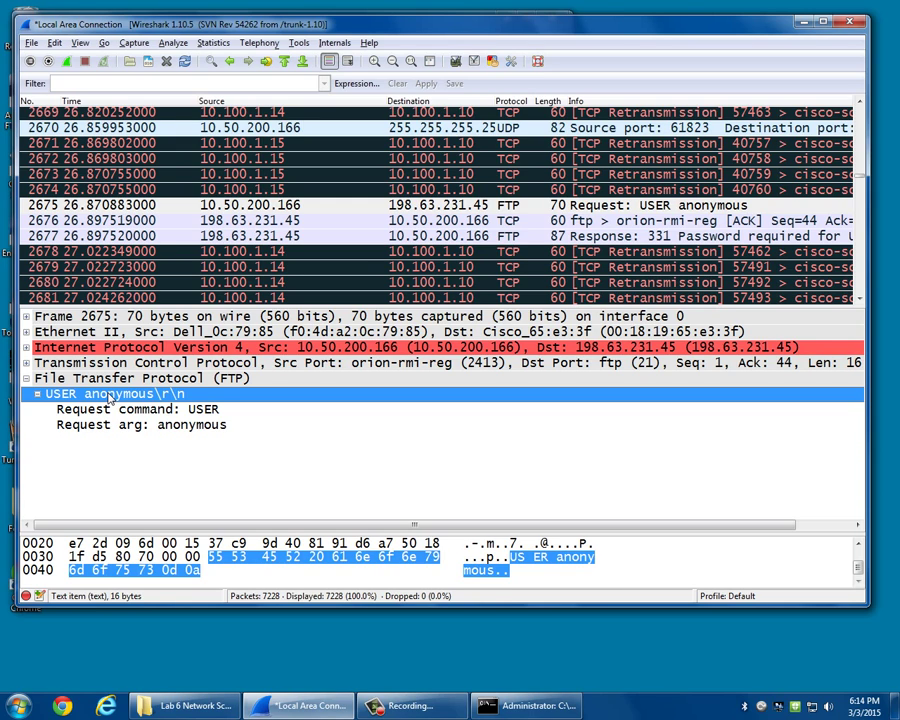
Examine the USER anonymous request in packet 2675 and the server's 331 response in packet 2677.
{"action": "left_click", "coordinate": [72, 205]}
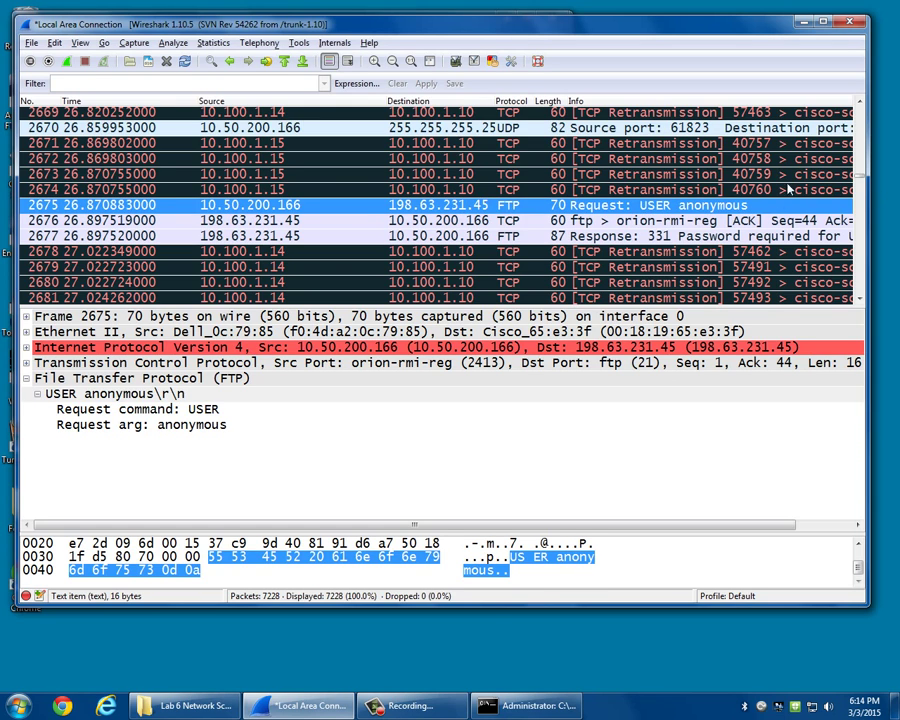
{"action": "left_click", "coordinate": [688, 237]}
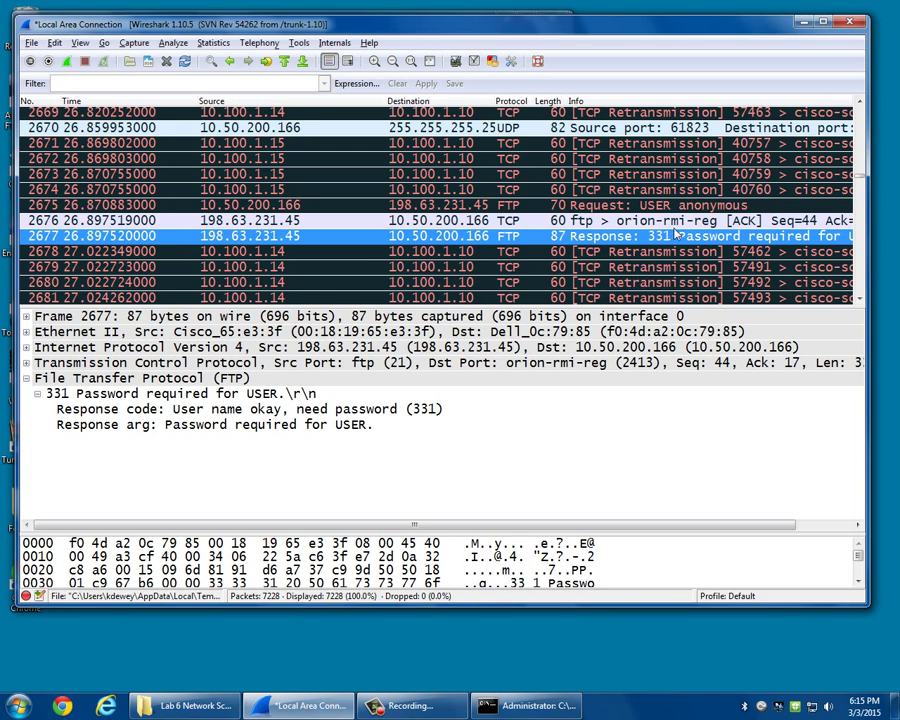
{"action": "scroll", "coordinate": [583, 224], "scroll_direction": "up", "scroll_amount": 2}
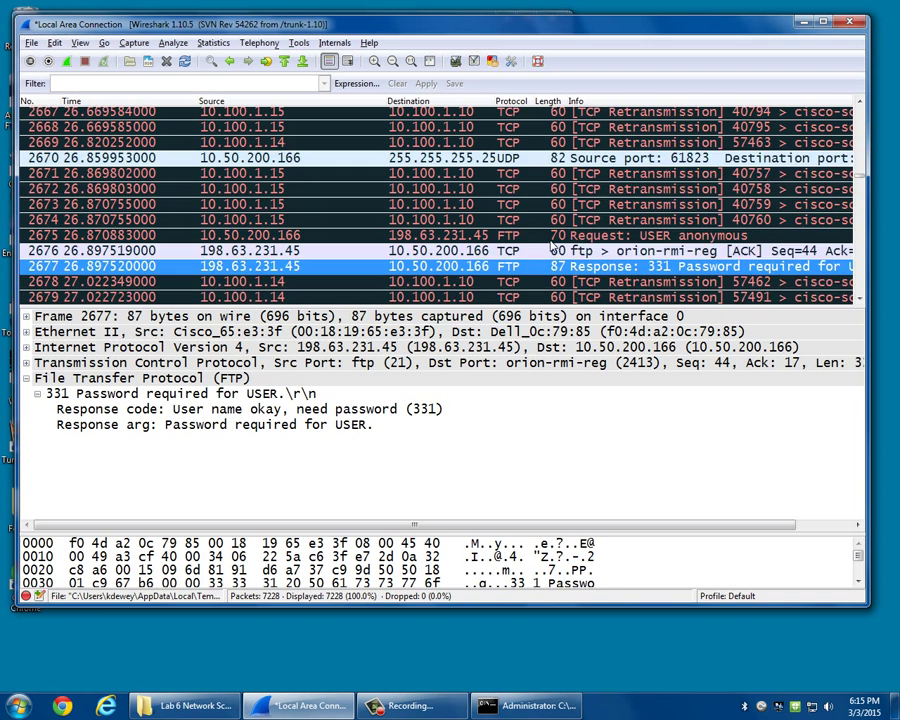
{"action": "scroll", "coordinate": [572, 212], "scroll_direction": "down", "scroll_amount": 1}
Follow the TCP stream of the USER anonymous request in packet 2675.
{"action": "left_click", "coordinate": [510, 237]}
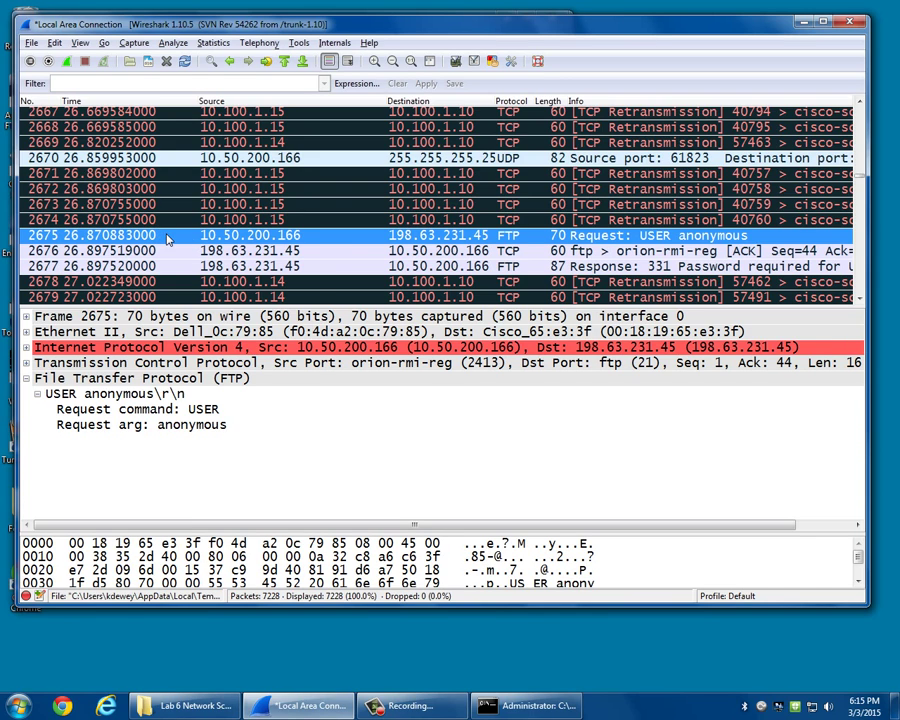
{"action": "right_click", "coordinate": [164, 233]}
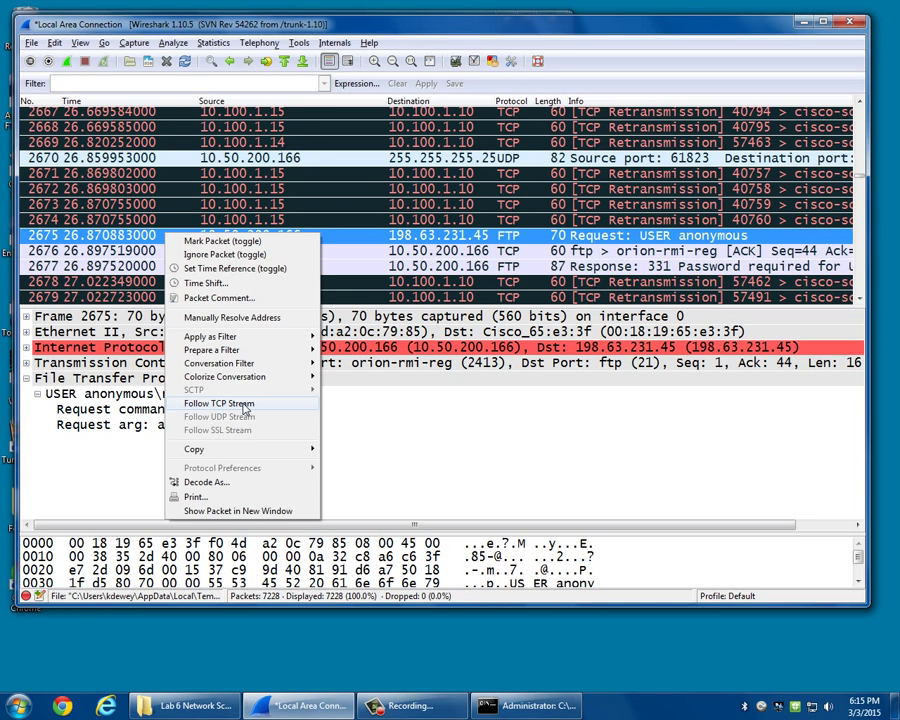
{"action": "left_click", "coordinate": [246, 404]}
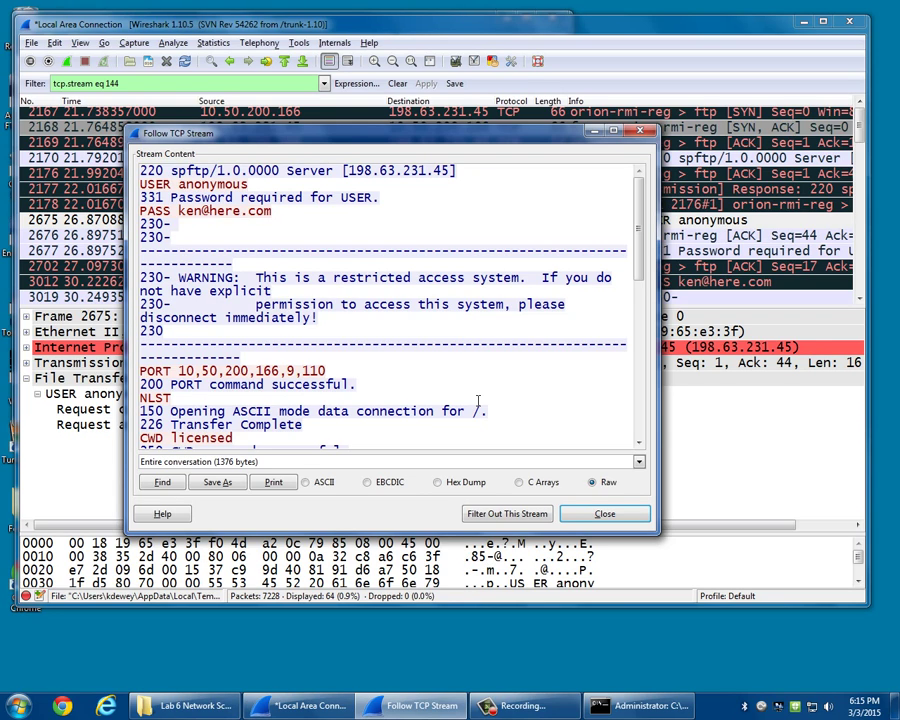
Read through the followed FTP conversation from the login commands and NLST listings to QUIT, and close the stream.
{"action": "left_click_drag", "start_coordinate": [186, 184], "coordinate": [283, 190]}
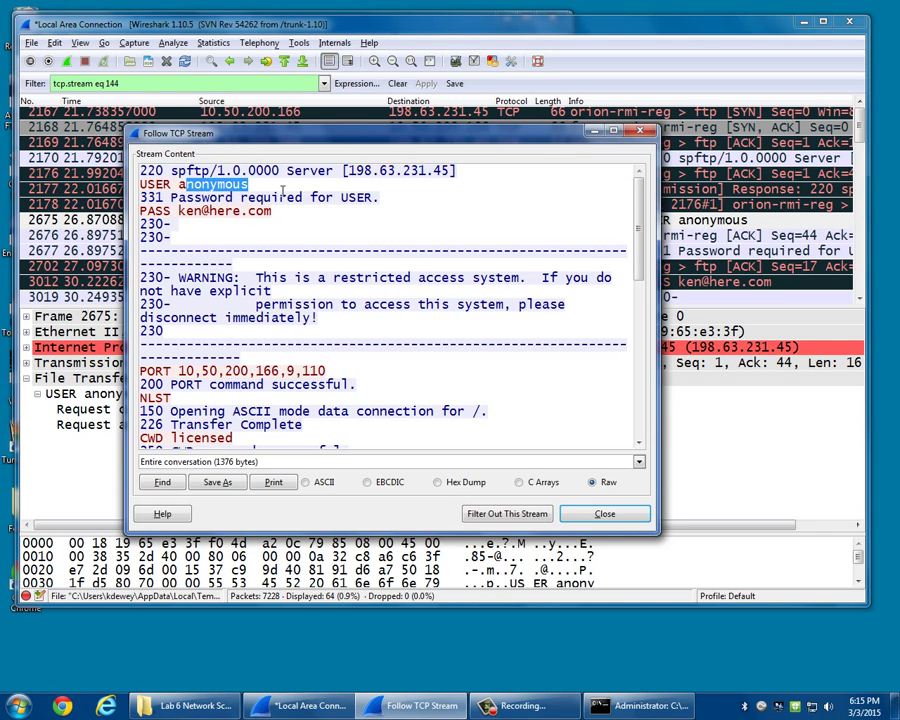
{"action": "left_click_drag", "start_coordinate": [173, 211], "coordinate": [257, 211]}
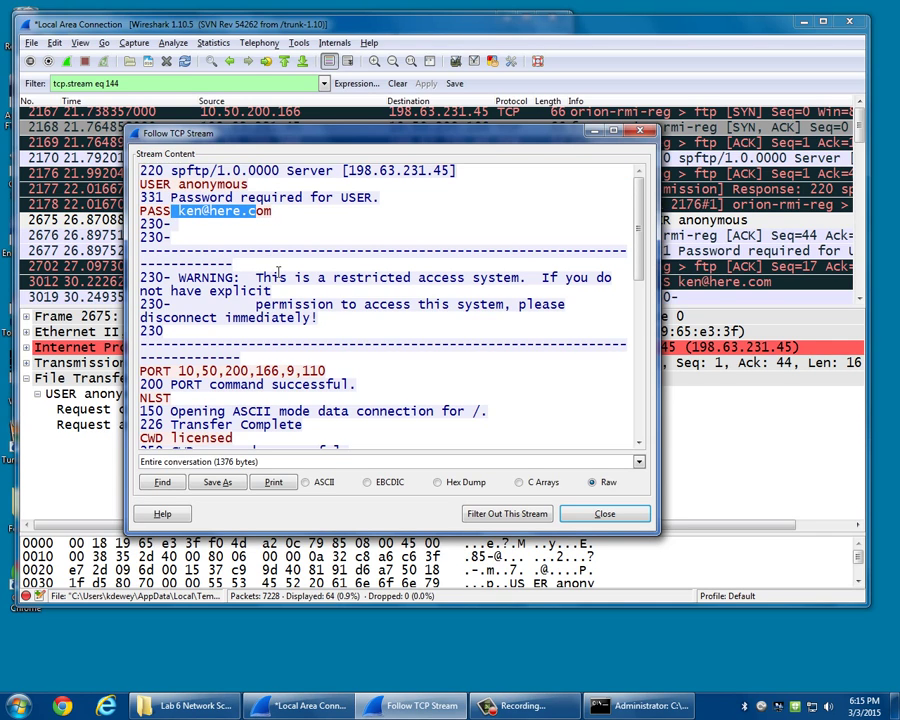
{"action": "left_click_drag", "start_coordinate": [278, 275], "coordinate": [280, 317]}
{"action": "scroll", "coordinate": [209, 268], "scroll_direction": "down", "scroll_amount": 3}
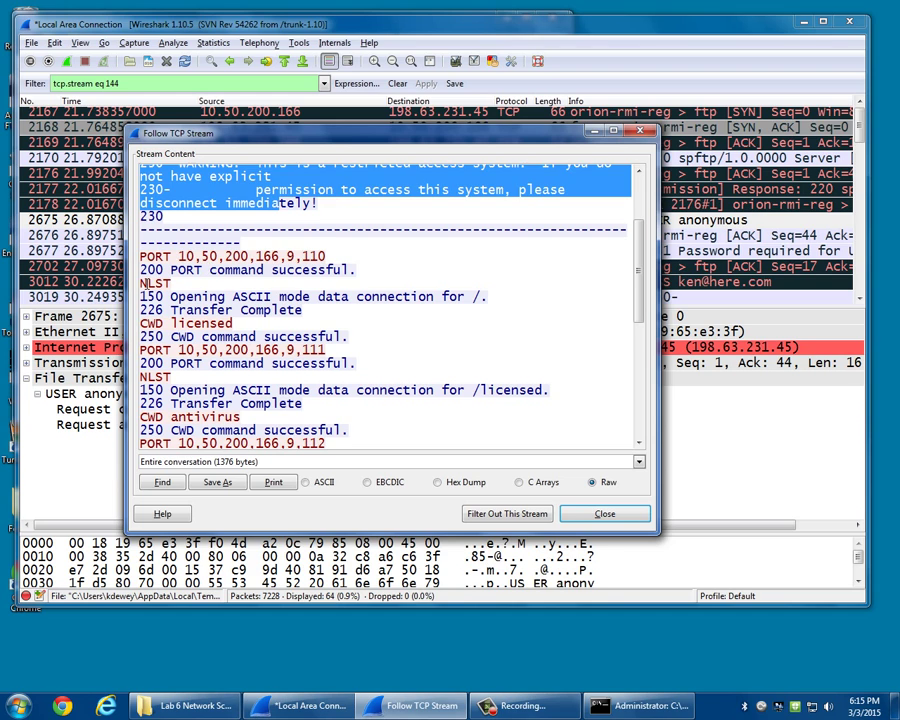
{"action": "double_click", "coordinate": [146, 283]}
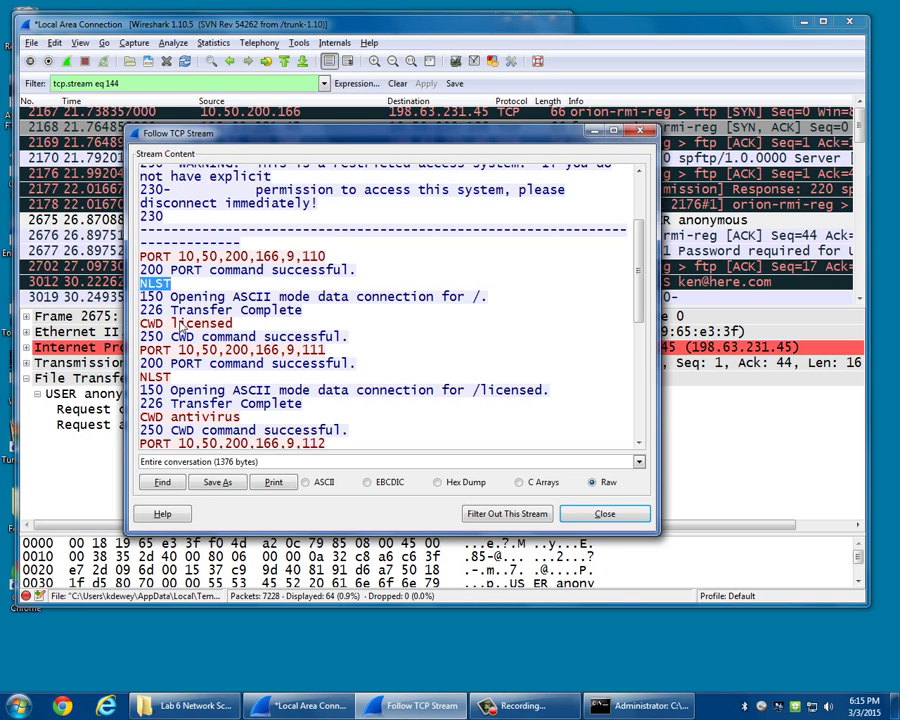
{"action": "scroll", "coordinate": [199, 344], "scroll_direction": "down", "scroll_amount": 1}
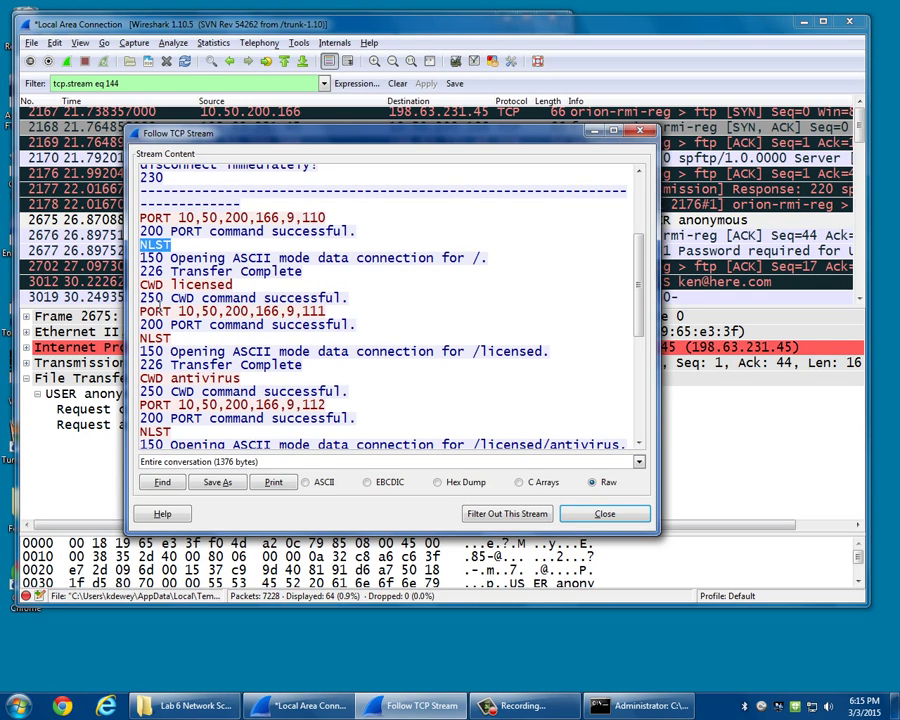
{"action": "scroll", "coordinate": [158, 301], "scroll_direction": "down", "scroll_amount": 7}
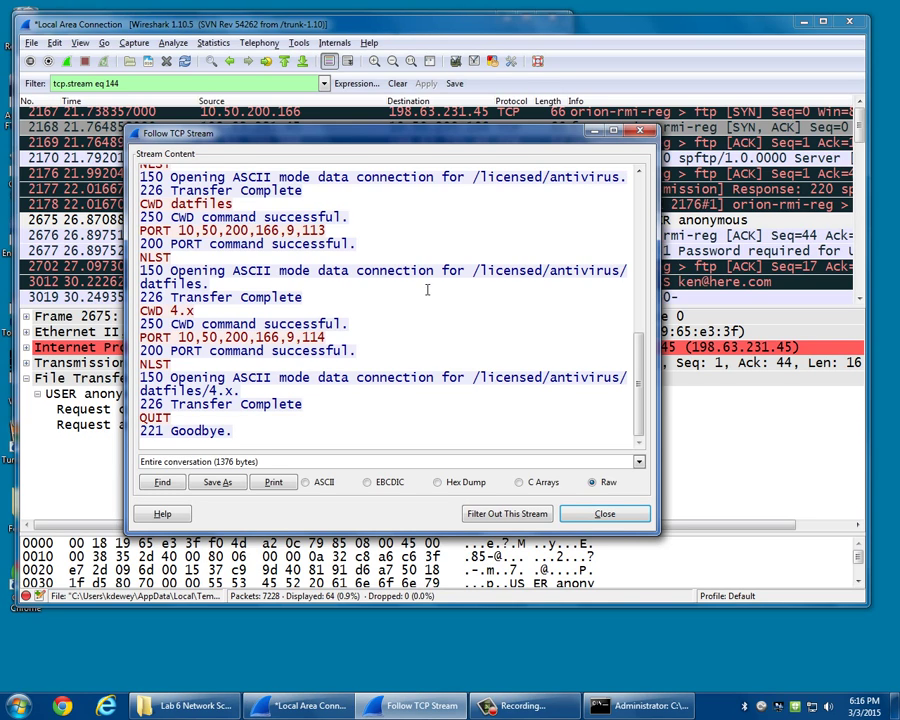
{"action": "left_click", "coordinate": [603, 516]}
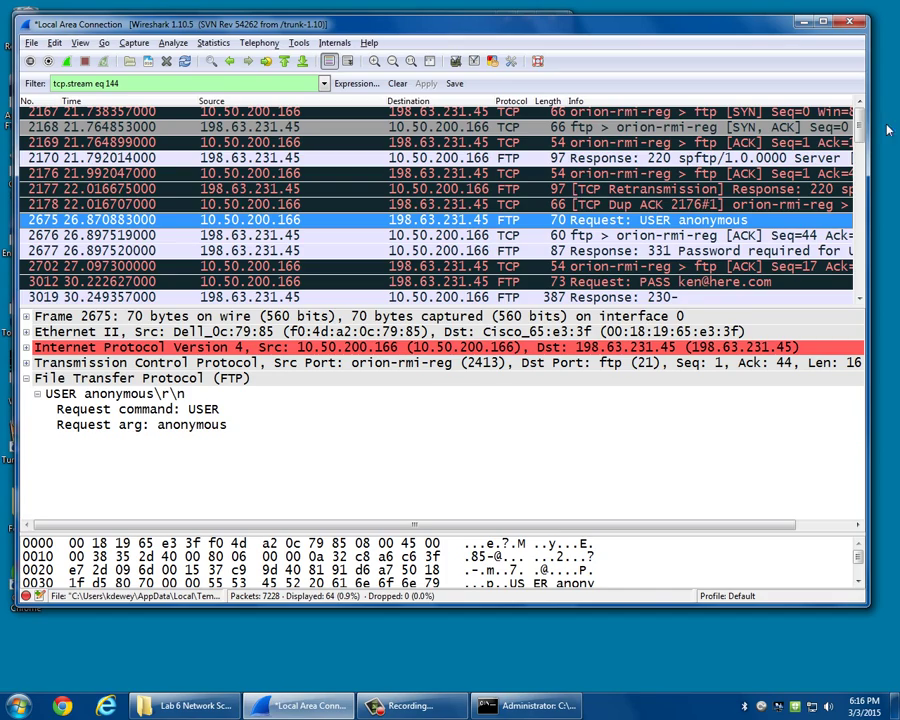
Follow the TCP stream again from ACK packet 2676, close it, and clear the tcp.stream eq 144 display filter.
{"action": "left_click_drag", "start_coordinate": [859, 185], "coordinate": [849, 106]}
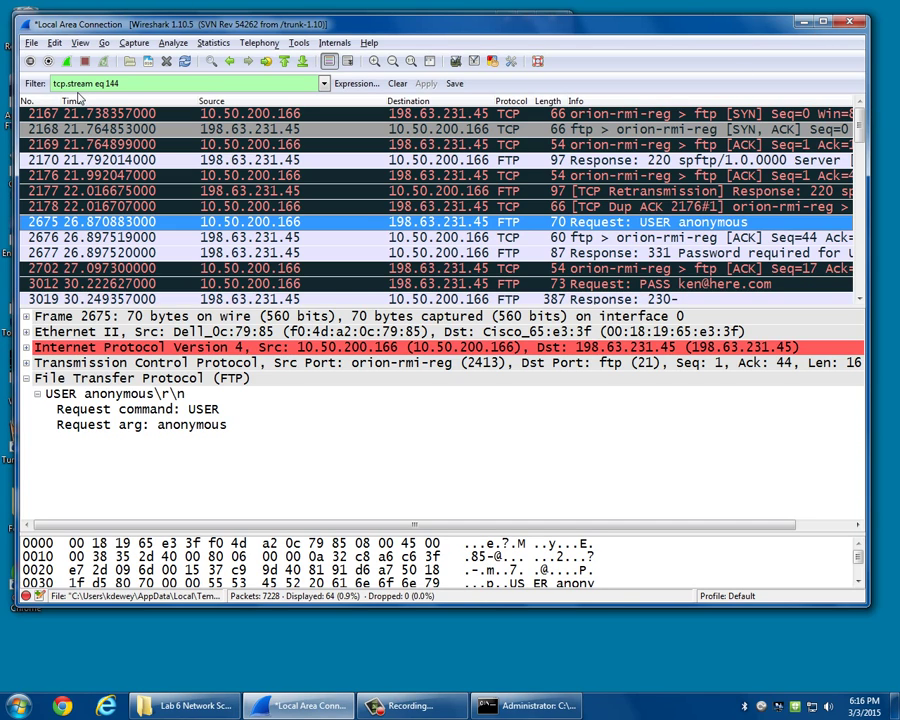
{"action": "triple_click", "coordinate": [127, 86]}
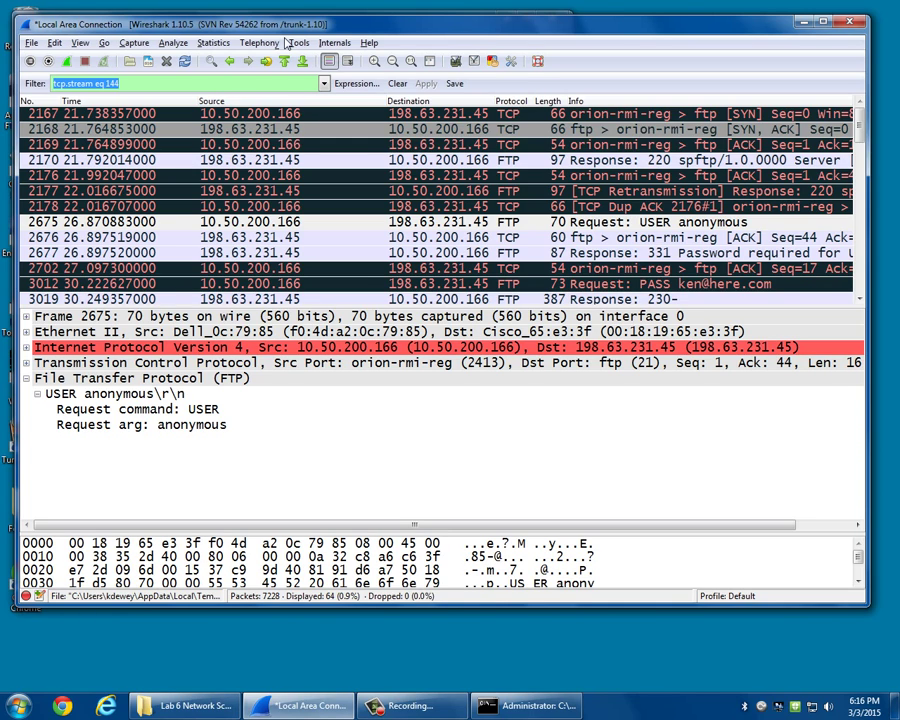
{"action": "right_click", "coordinate": [223, 238]}
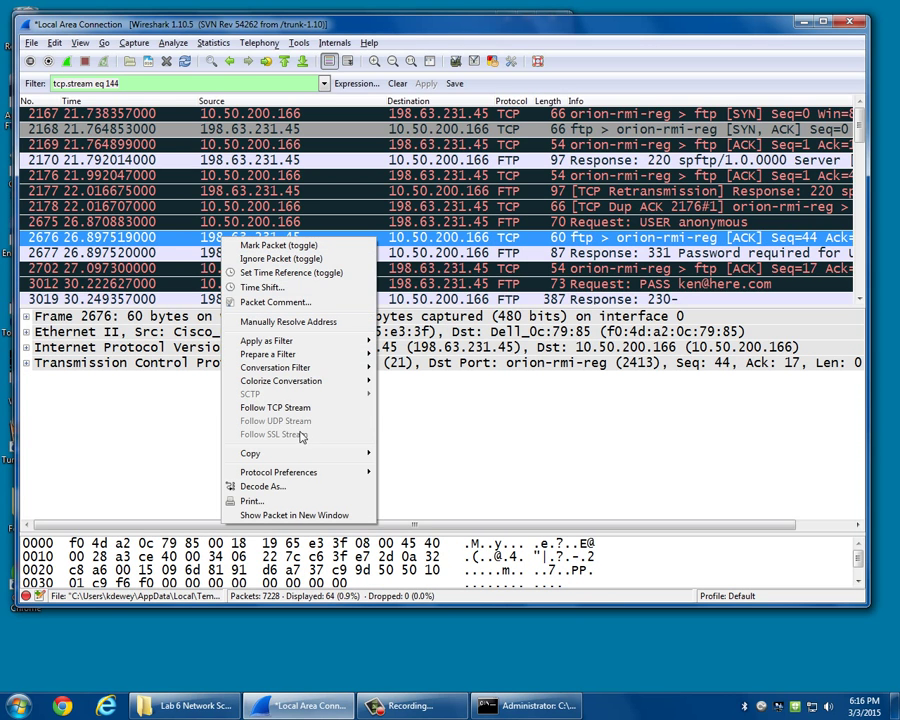
{"action": "left_click", "coordinate": [287, 409]}
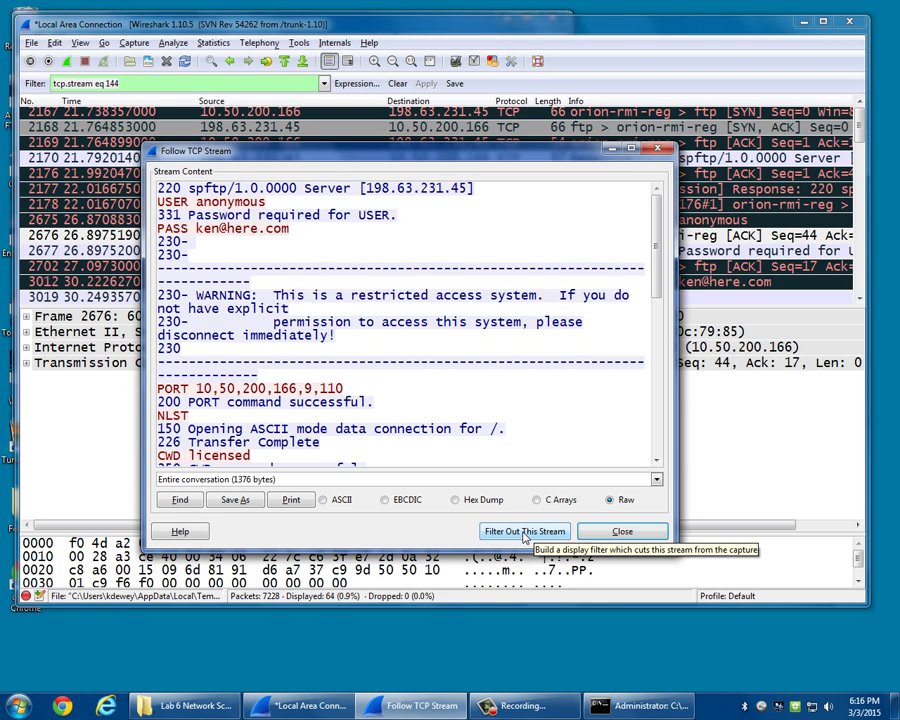
{"action": "left_click", "coordinate": [622, 531]}
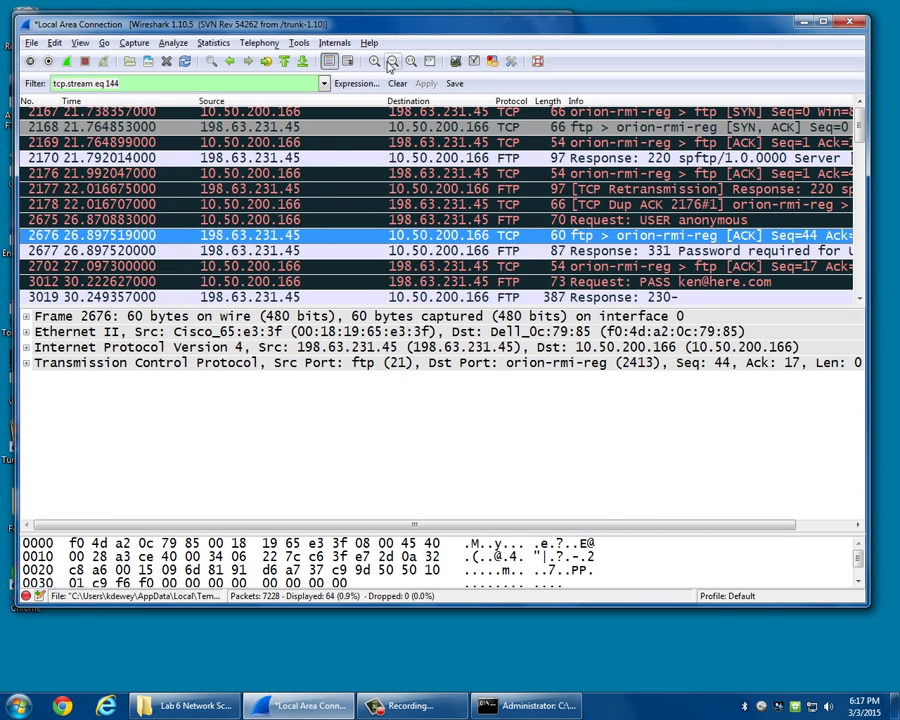
{"action": "left_click", "coordinate": [397, 83]}
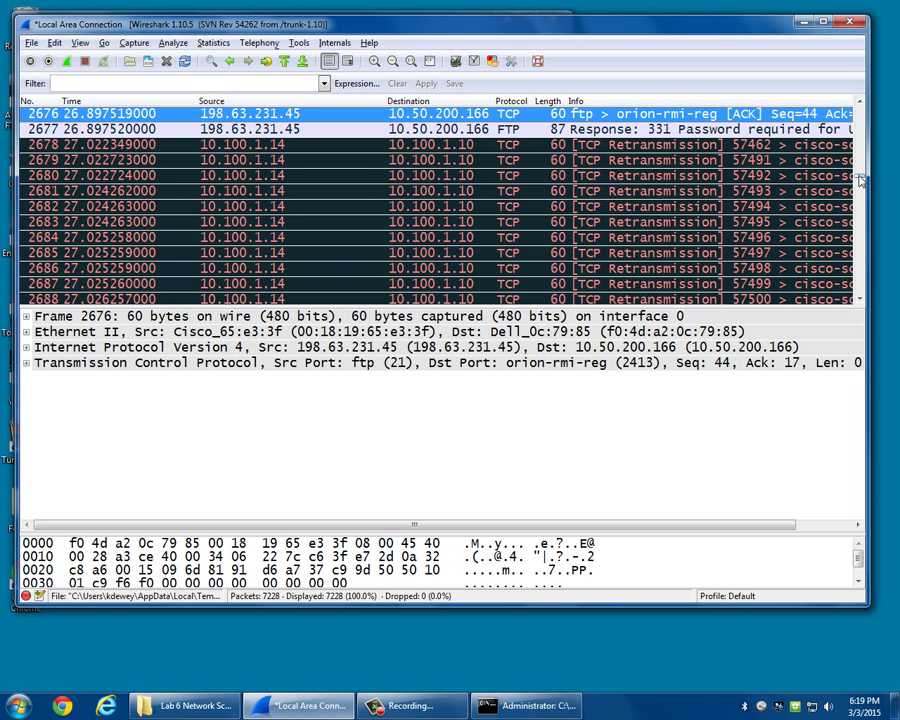
{"action": "left_click_drag", "start_coordinate": [863, 183], "coordinate": [858, 113]}
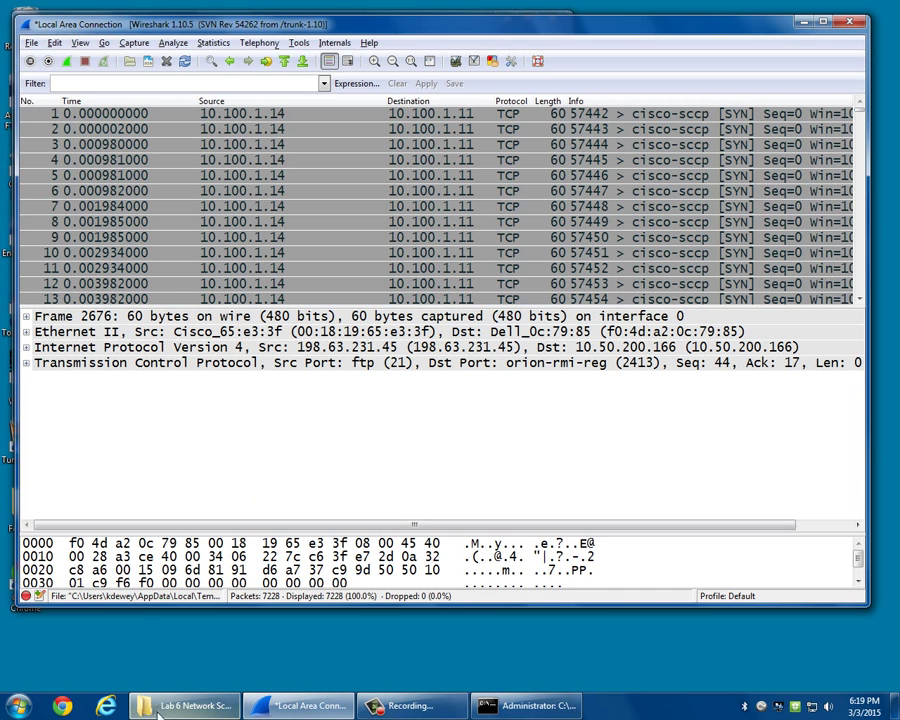
{"action": "left_click", "coordinate": [80, 709]}
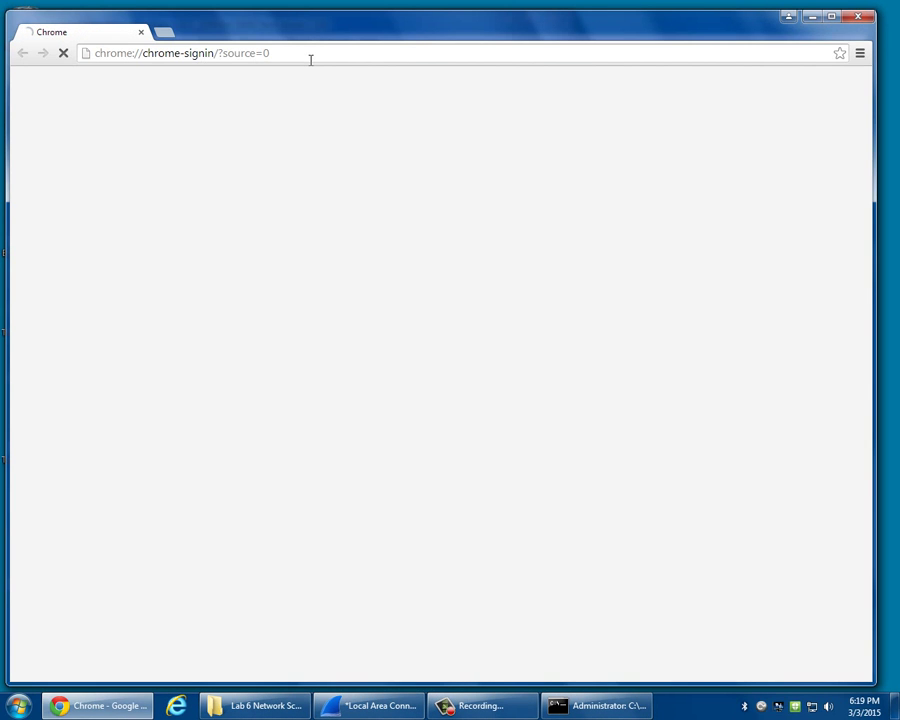
{"action": "left_click", "coordinate": [310, 59]}
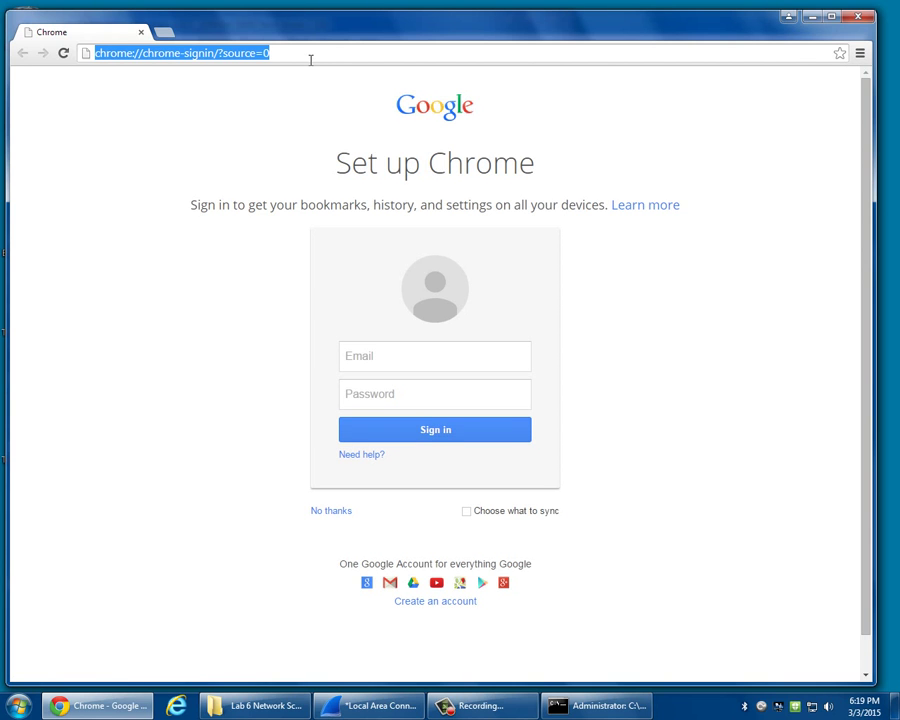
{"action": "type", "text": "www.zombocom"}
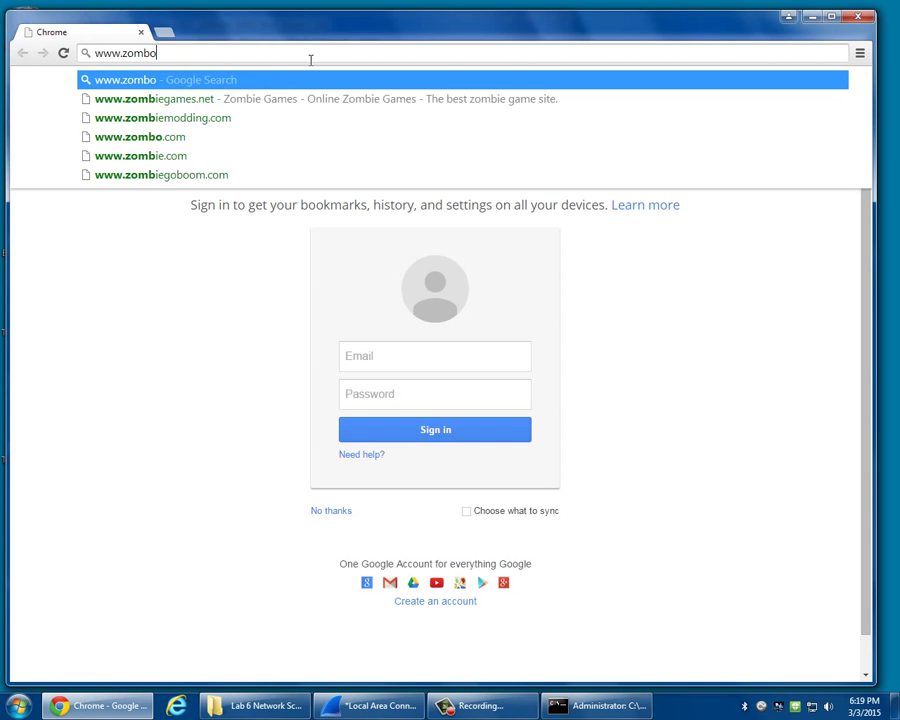
{"action": "key", "text": "BackSpace"}
{"action": "key", "text": "BackSpace"}
{"action": "key", "text": "BackSpace"}
{"action": "type", "text": ".com"}
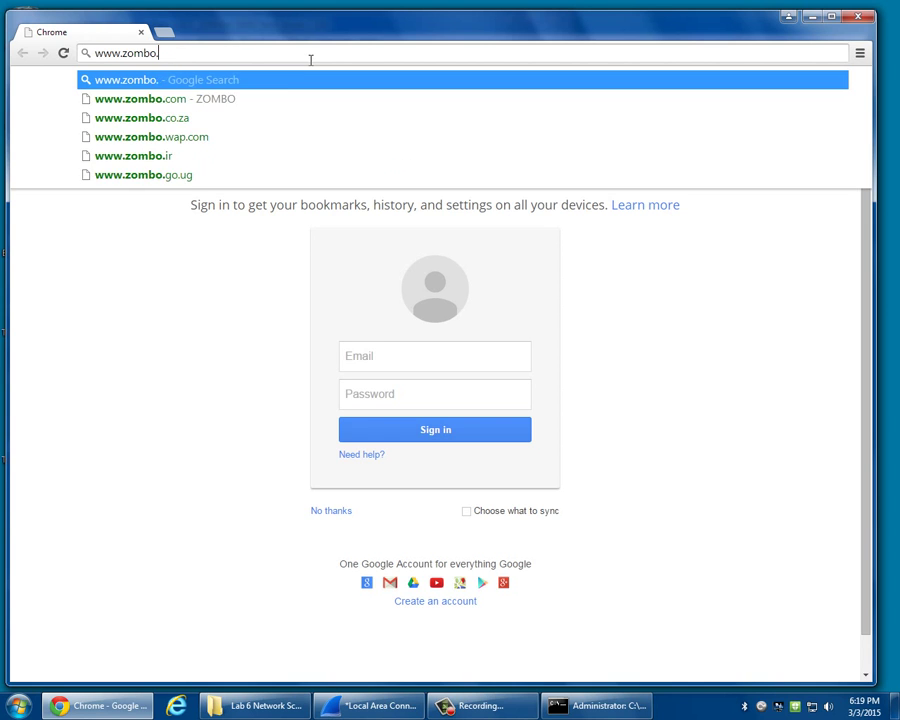
{"action": "key", "text": "Return"}
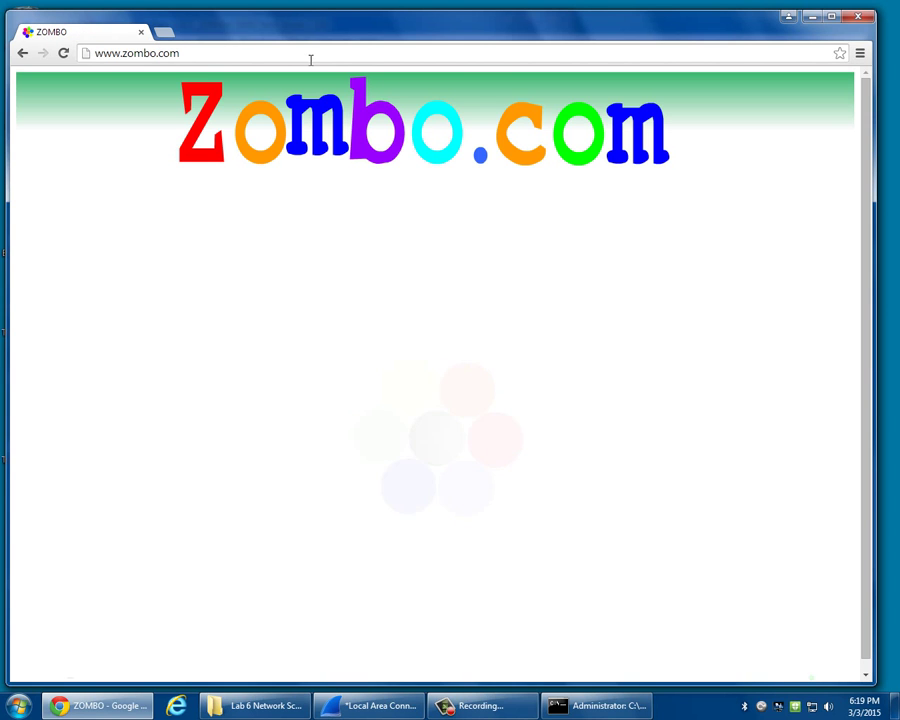
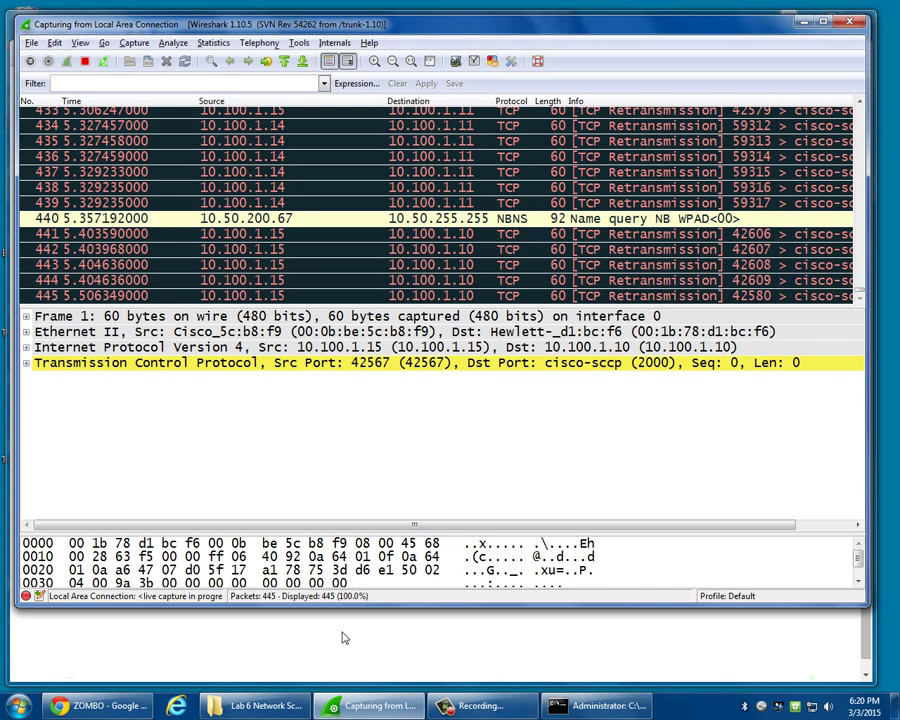
Switch to Chrome while the capture runs and load yahoo.com.
{"action": "left_click", "coordinate": [90, 706]}
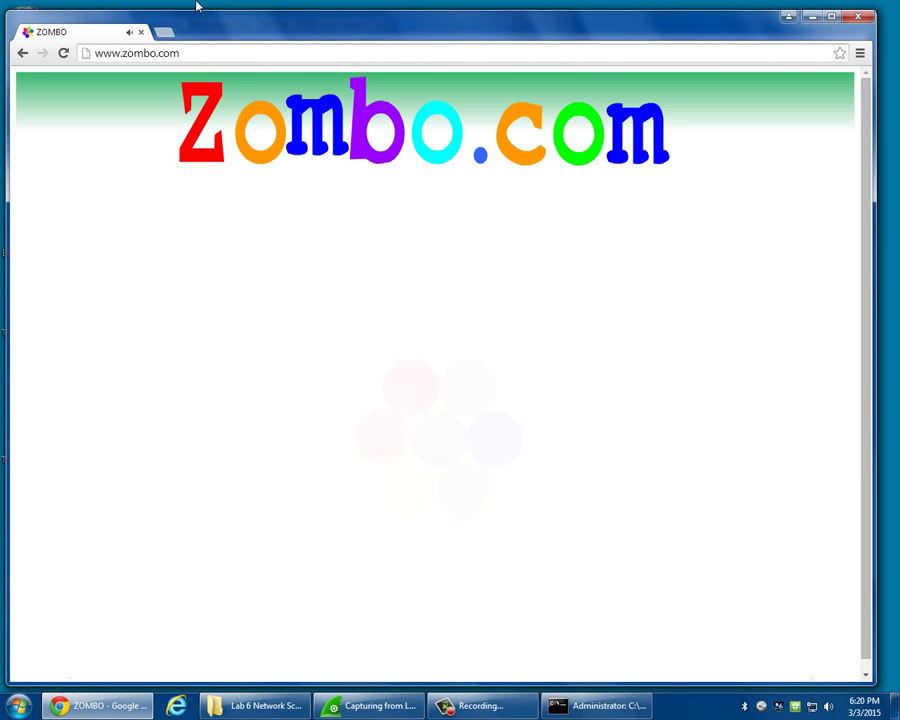
{"action": "left_click", "coordinate": [203, 58]}
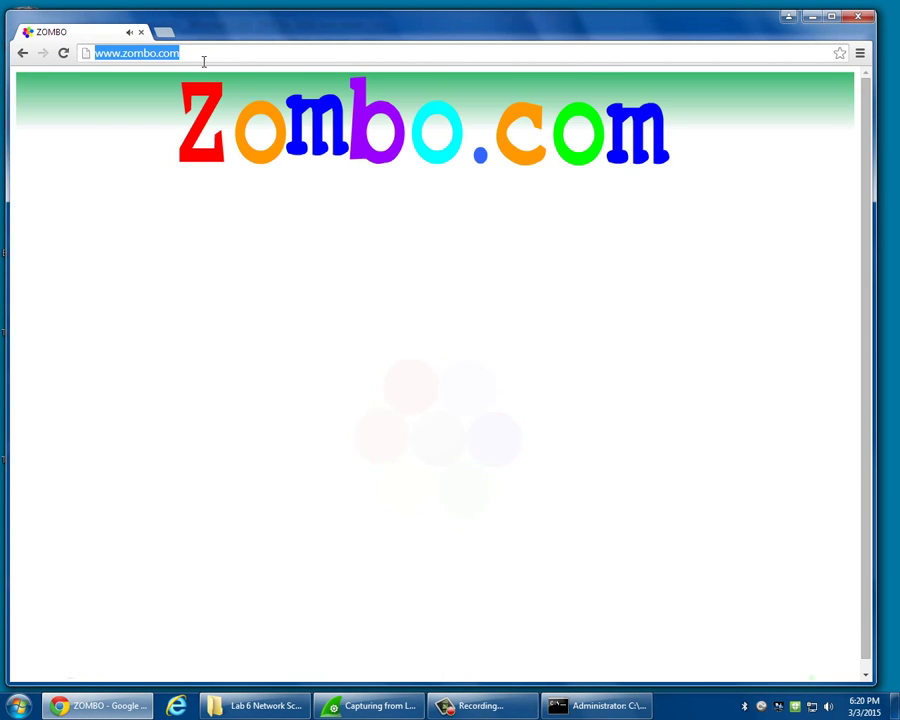
{"action": "type", "text": "yahoo.co"}
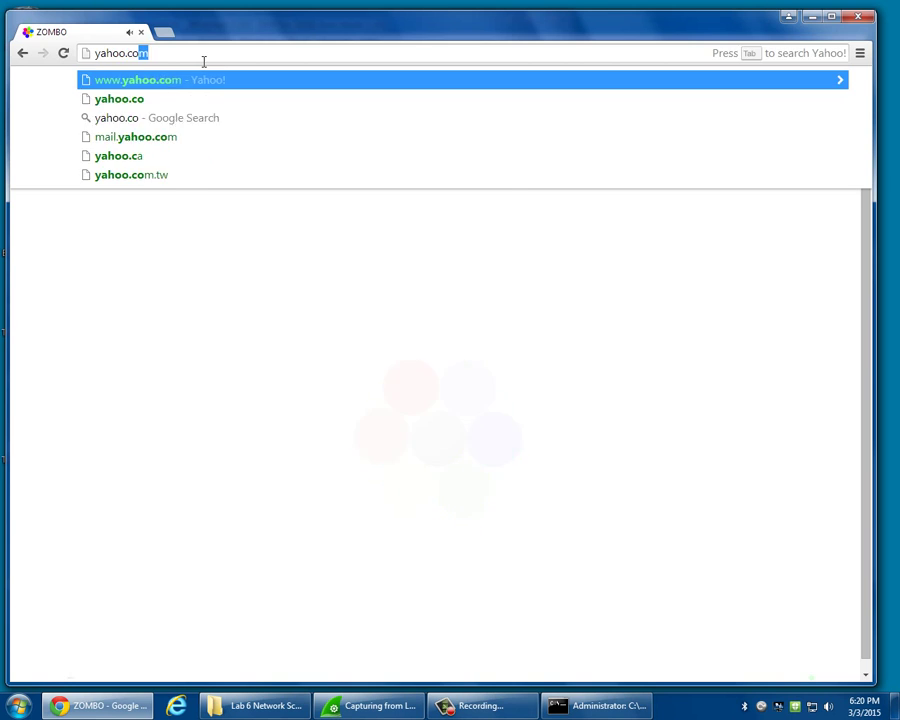
{"action": "key", "text": "Return"}
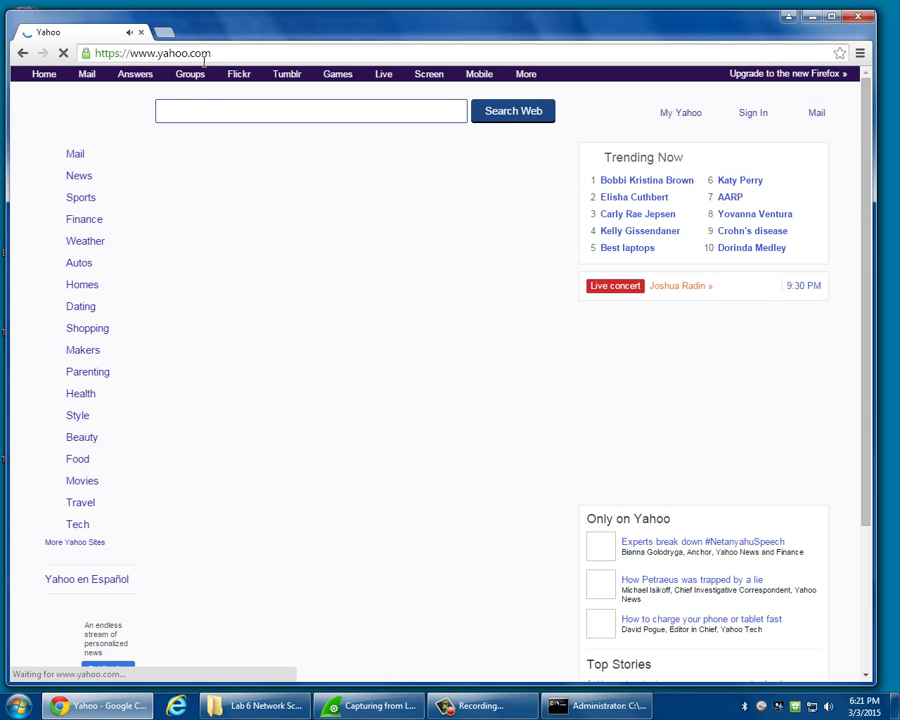
{"action": "left_click", "coordinate": [220, 54]}
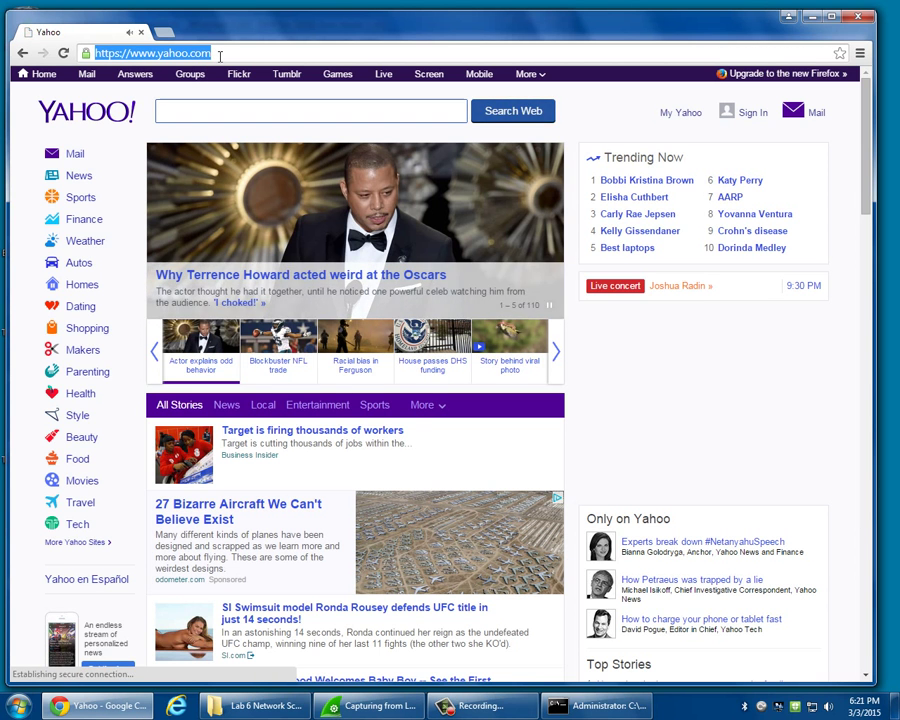
{"action": "type", "text": "www.msn."}
{"action": "key", "text": "Return"}
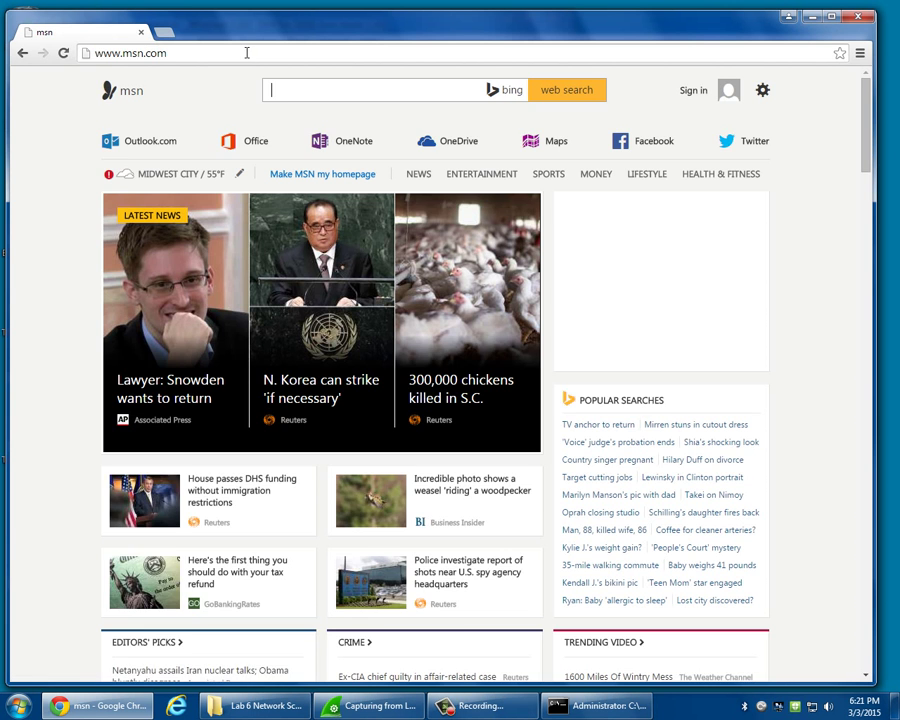
{"action": "left_click", "coordinate": [246, 53]}
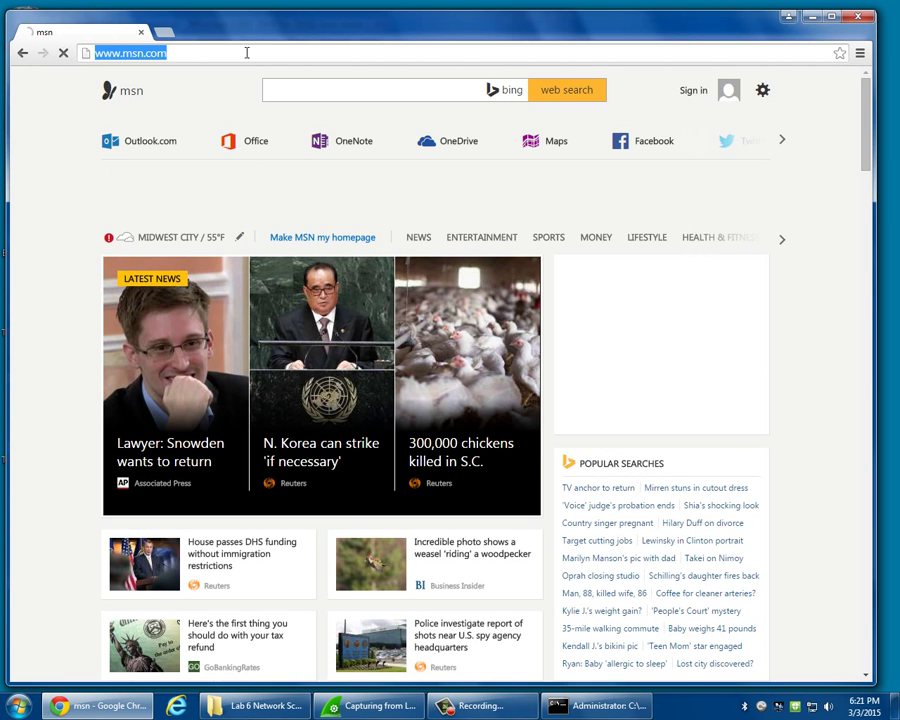
{"action": "type", "text": "www.newegg"}
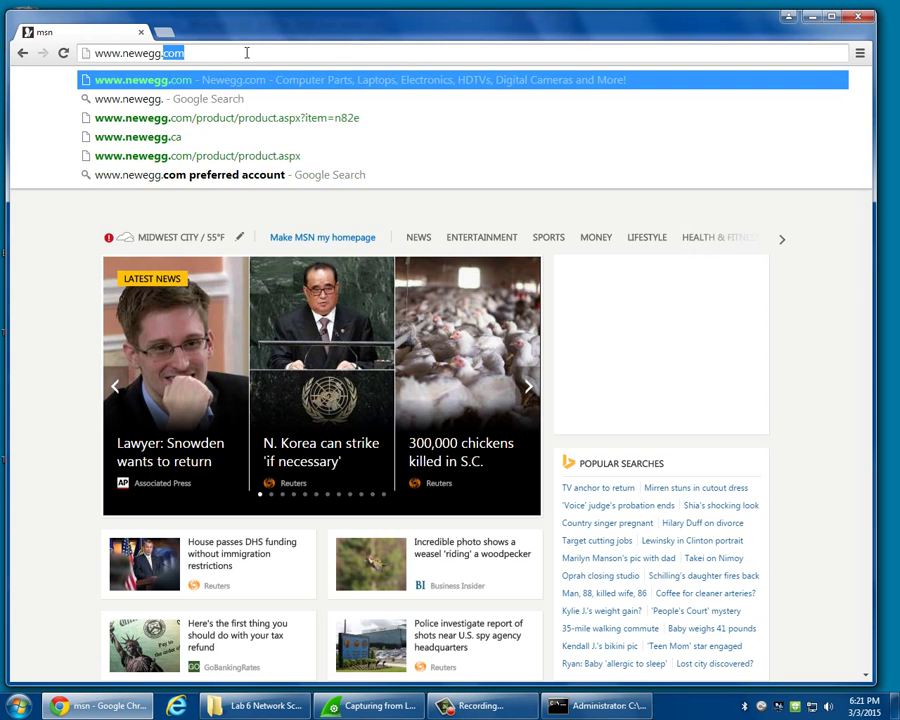
{"action": "key", "text": "Return"}
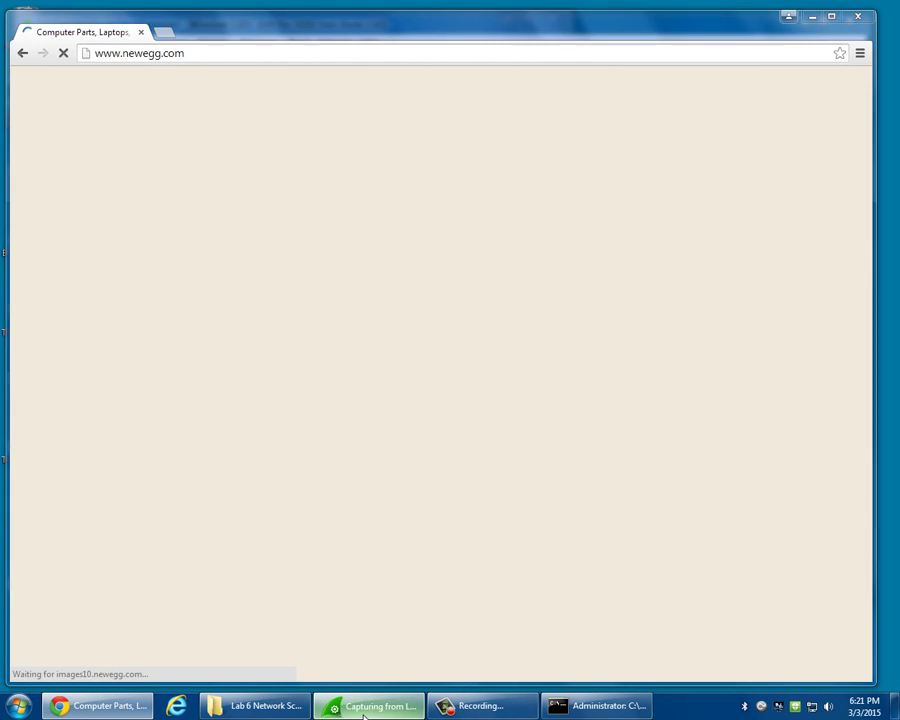
Switch back to Wireshark and stop the running capture.
{"action": "left_click", "coordinate": [360, 706]}
{"action": "left_click", "coordinate": [86, 62]}
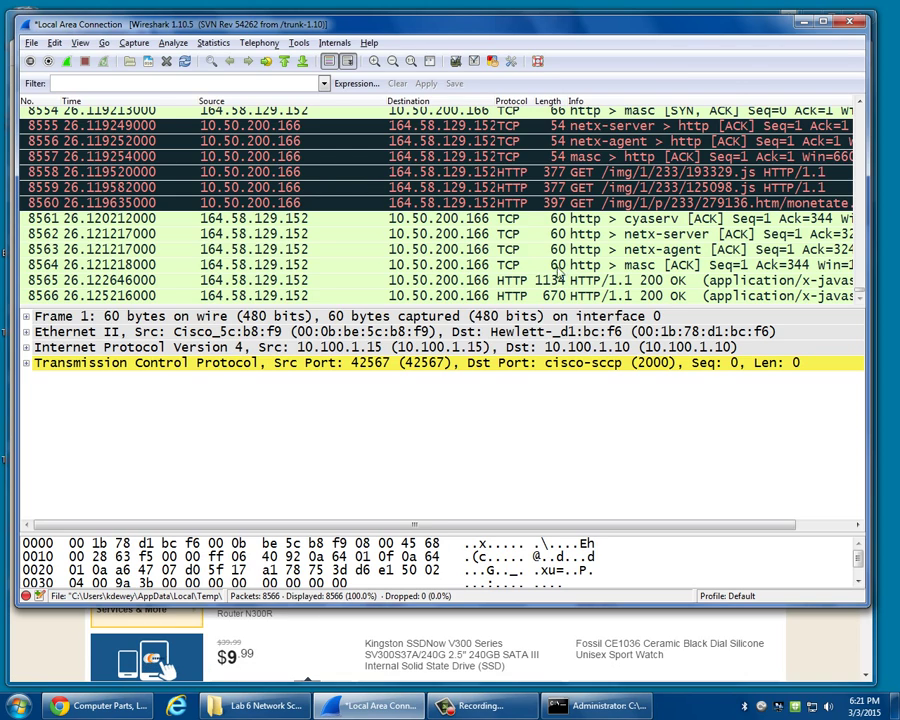
Browse the captured web traffic and select packet 3970, a reassembled TCP segment from 204.79.197.203.
{"action": "scroll", "coordinate": [477, 254], "scroll_direction": "up", "scroll_amount": 10}
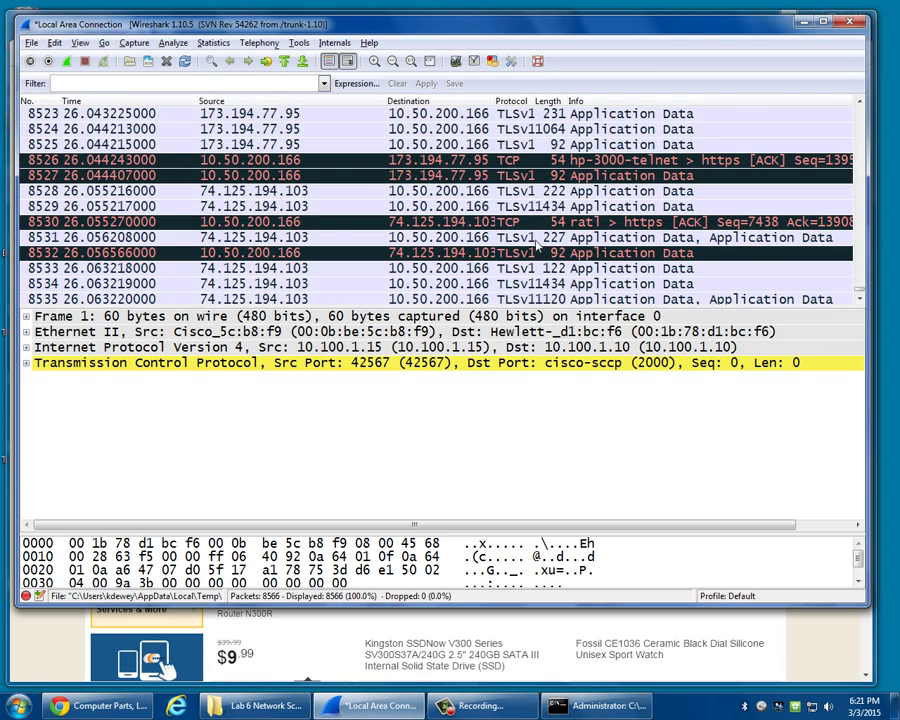
{"action": "scroll", "coordinate": [530, 263], "scroll_direction": "up", "scroll_amount": 5}
{"action": "scroll", "coordinate": [503, 258], "scroll_direction": "down", "scroll_amount": 2}
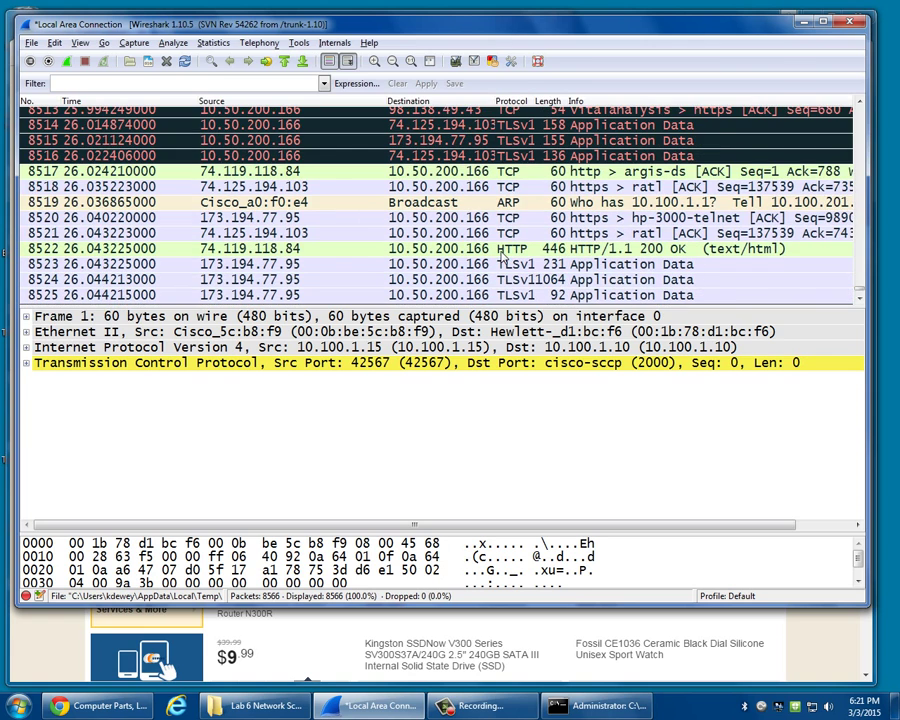
{"action": "scroll", "coordinate": [538, 266], "scroll_direction": "up", "scroll_amount": 3}
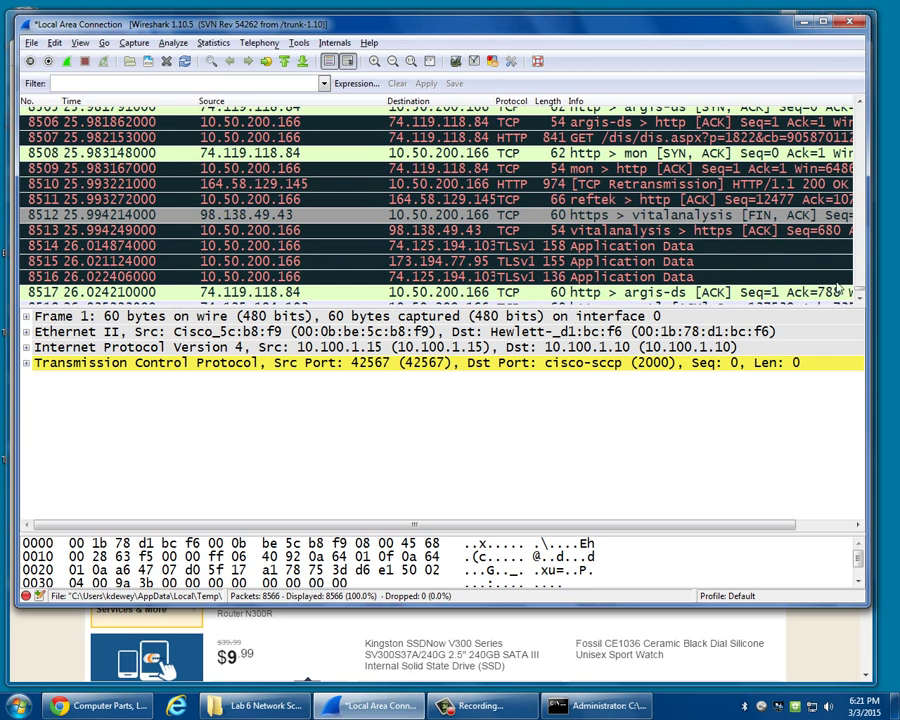
{"action": "left_click_drag", "start_coordinate": [860, 293], "coordinate": [852, 199]}
{"action": "scroll", "coordinate": [432, 168], "scroll_direction": "up", "scroll_amount": 1}
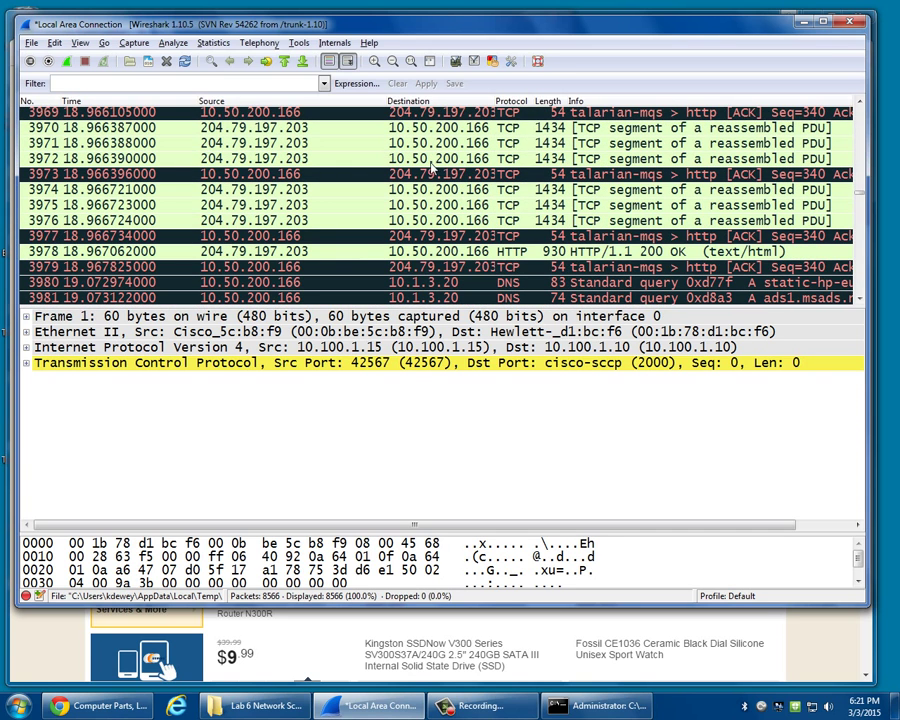
{"action": "left_click", "coordinate": [285, 128]}
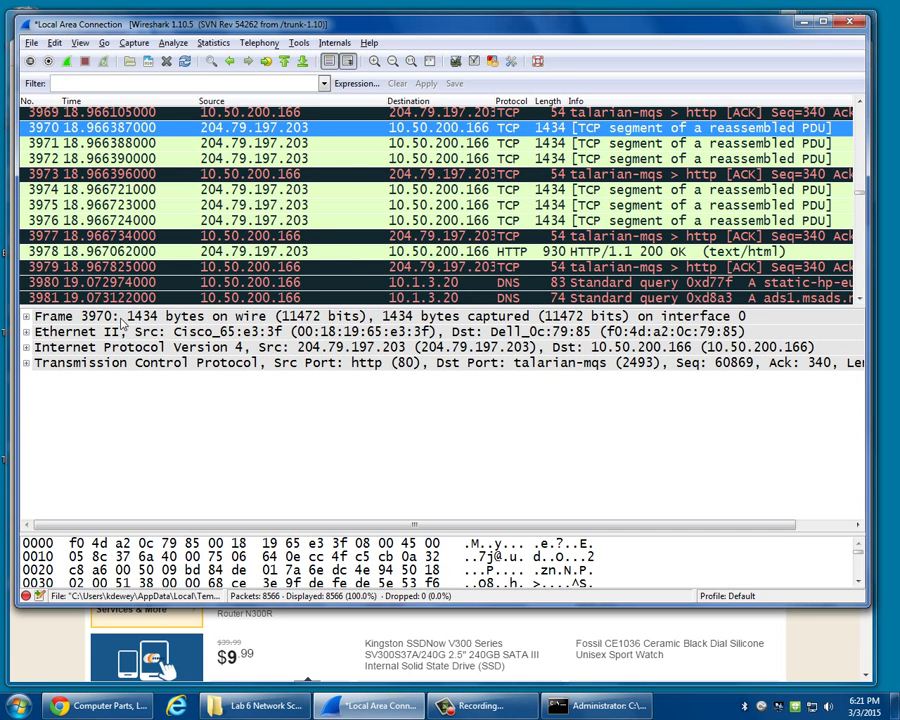
Widen the Destination column and inspect the source MAC address in packet 3970's Ethernet II header, collapsing the header when done.
{"action": "left_click", "coordinate": [26, 331]}
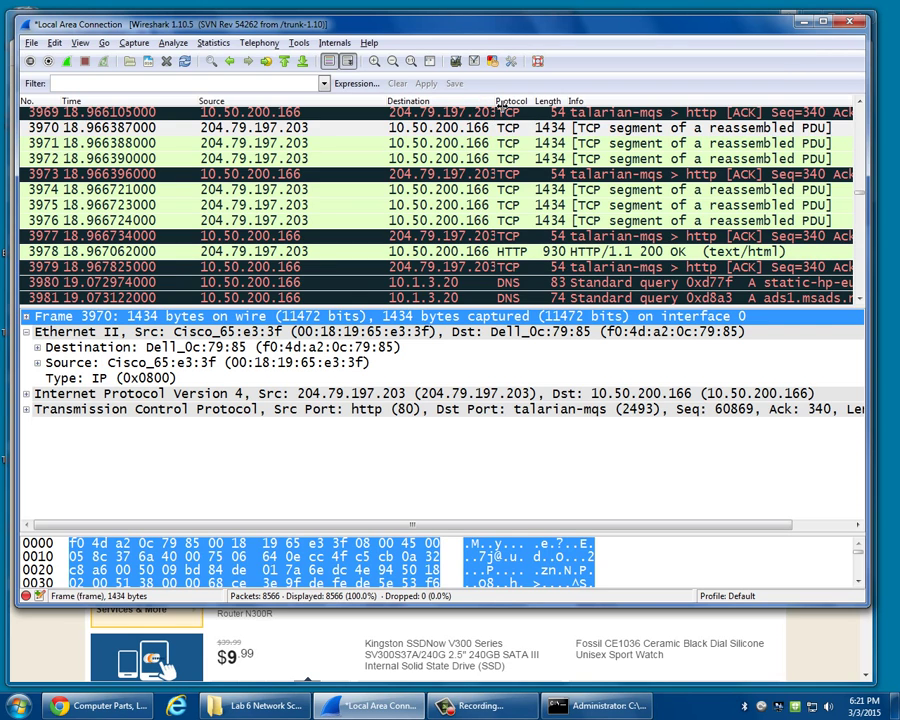
{"action": "left_click_drag", "start_coordinate": [494, 101], "coordinate": [557, 101]}
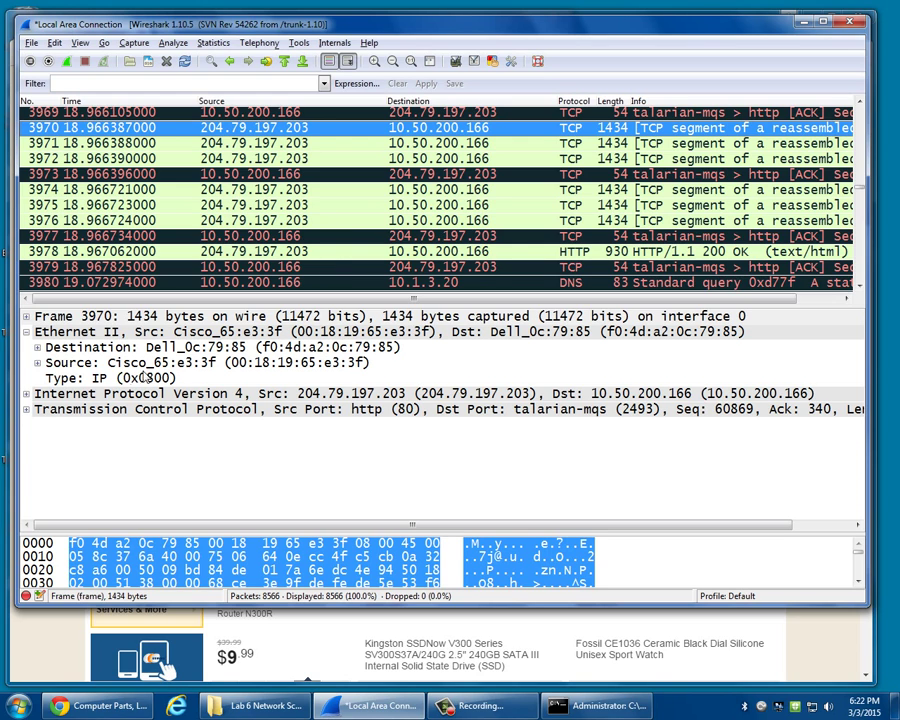
{"action": "left_click", "coordinate": [37, 363]}
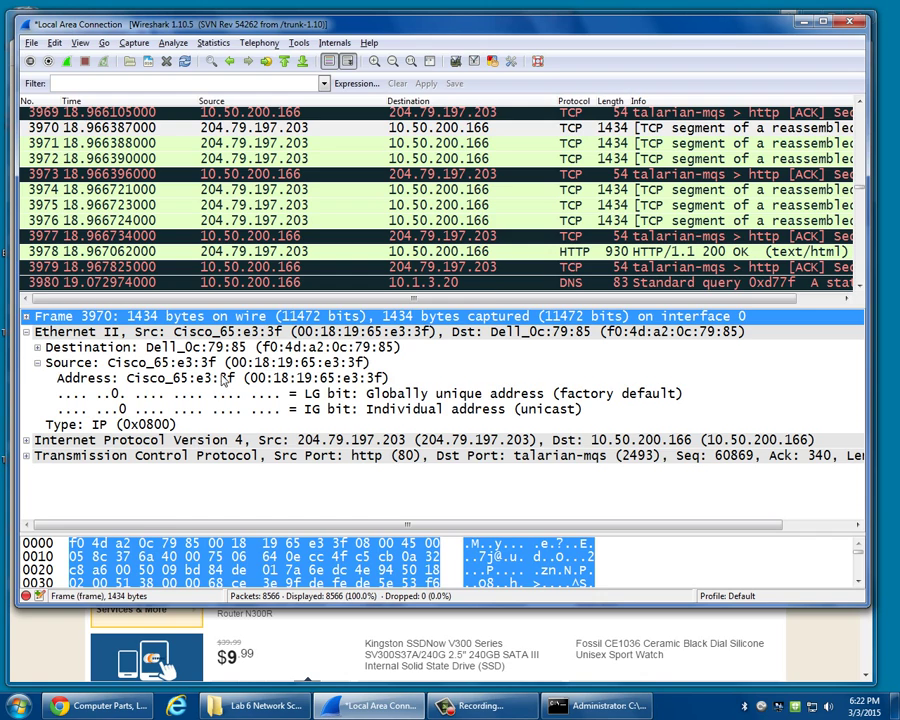
{"action": "left_click", "coordinate": [60, 378]}
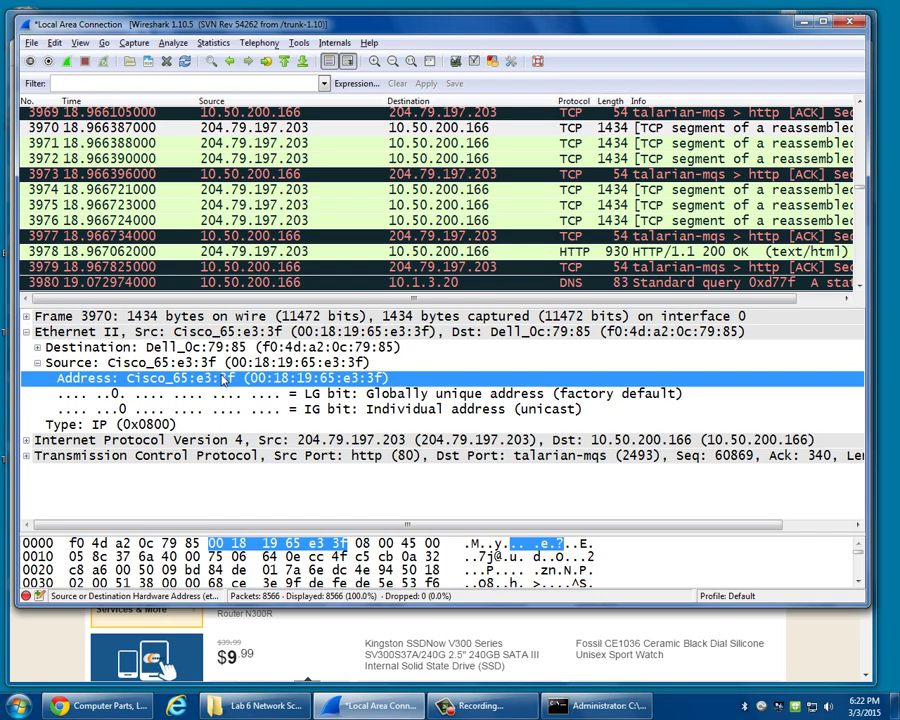
{"action": "left_click", "coordinate": [26, 331]}
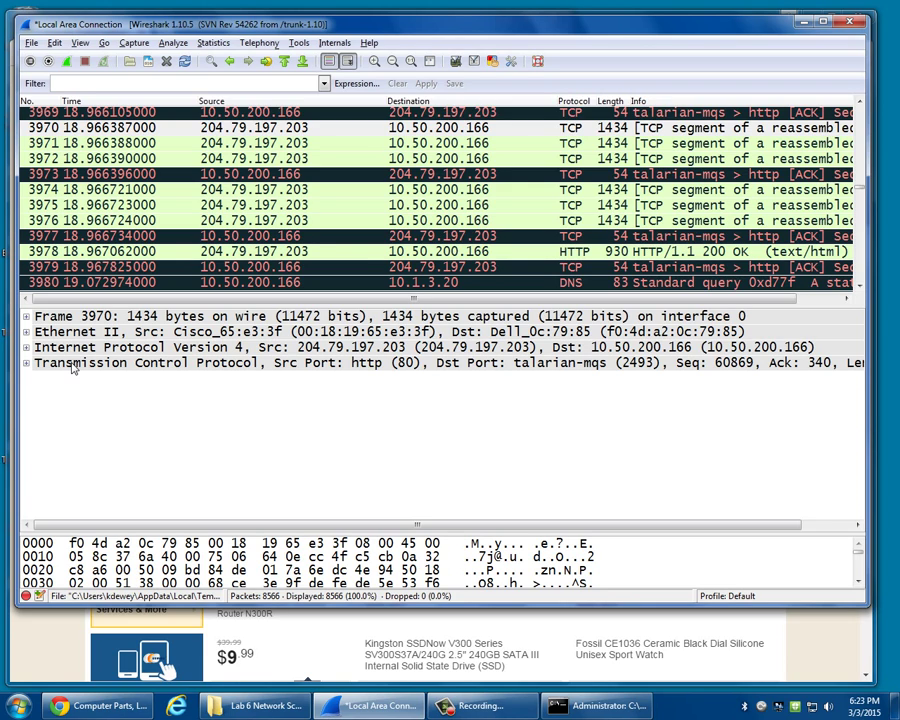
Apply the display filter ip.src == 10.50.200.166 to show only packets sent from that address.
{"action": "left_click", "coordinate": [133, 90]}
{"action": "type", "text": "ip.src"}
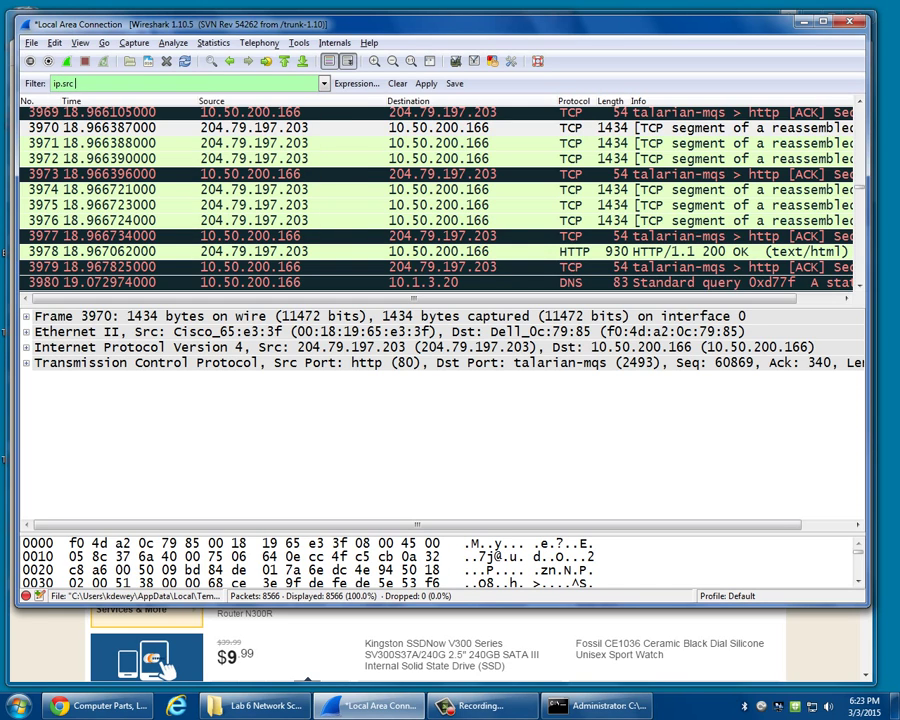
{"action": "type", "text": " =="}
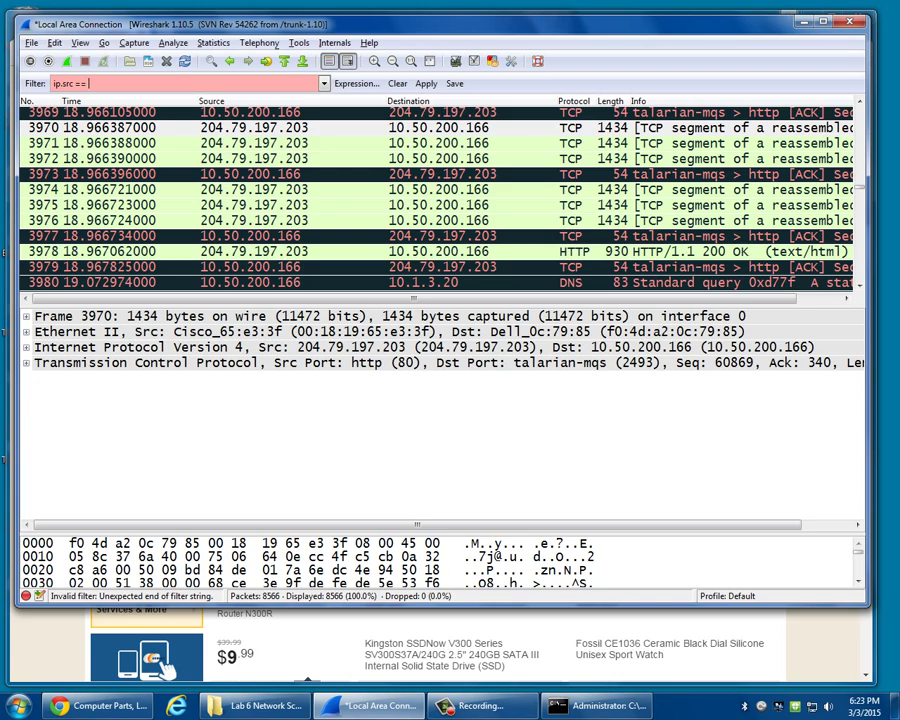
{"action": "type", "text": " 10.50."}
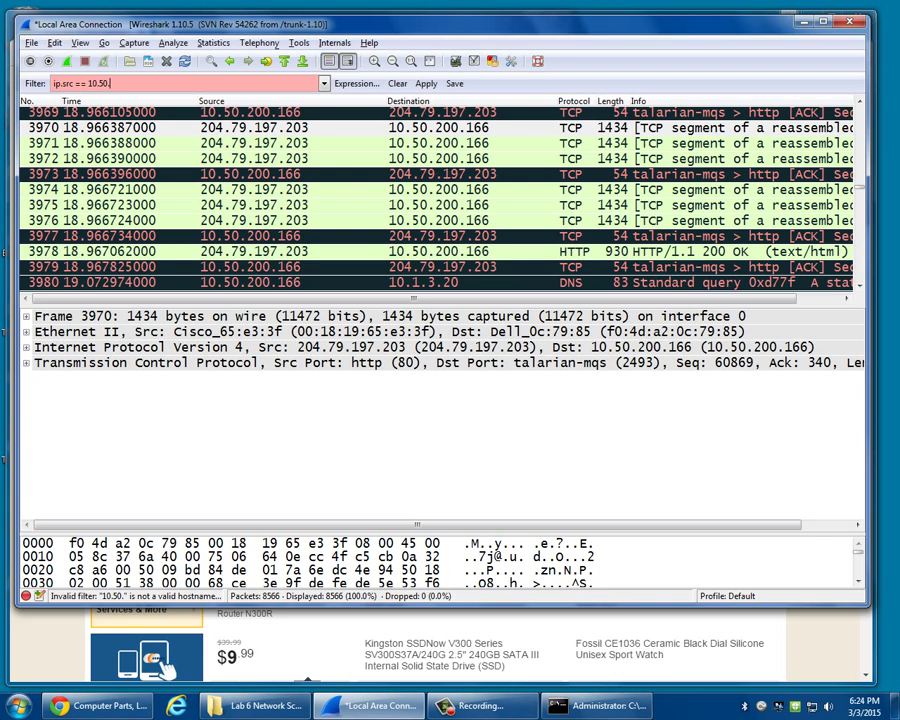
{"action": "type", "text": "200.166"}
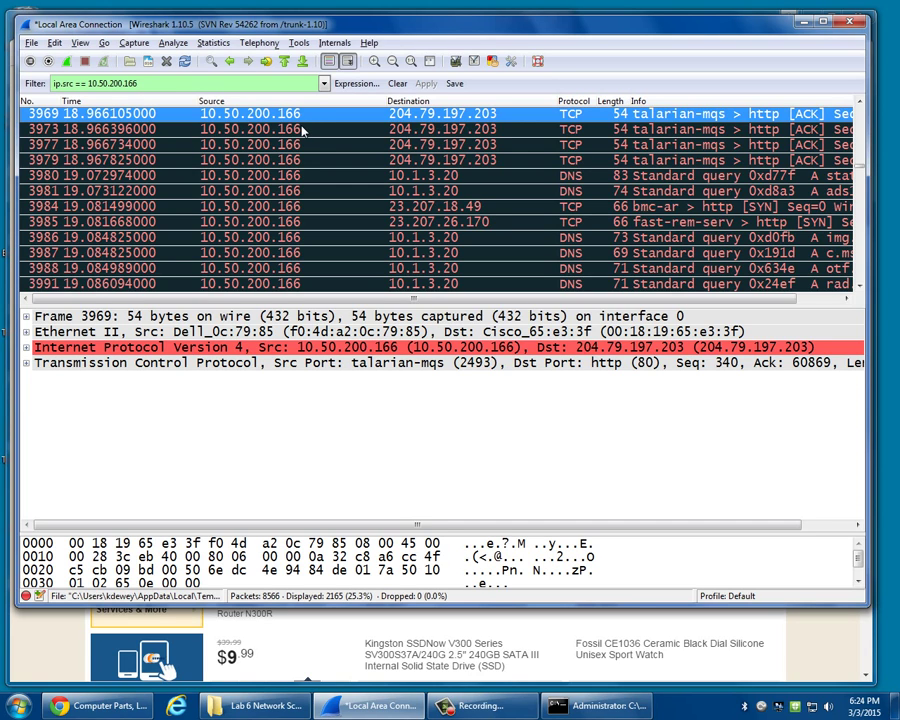
Explore the filter expression builder by choosing the IPv4 field ip.addr with the == relation, and close it without adding an expression.
{"action": "left_click", "coordinate": [356, 83]}
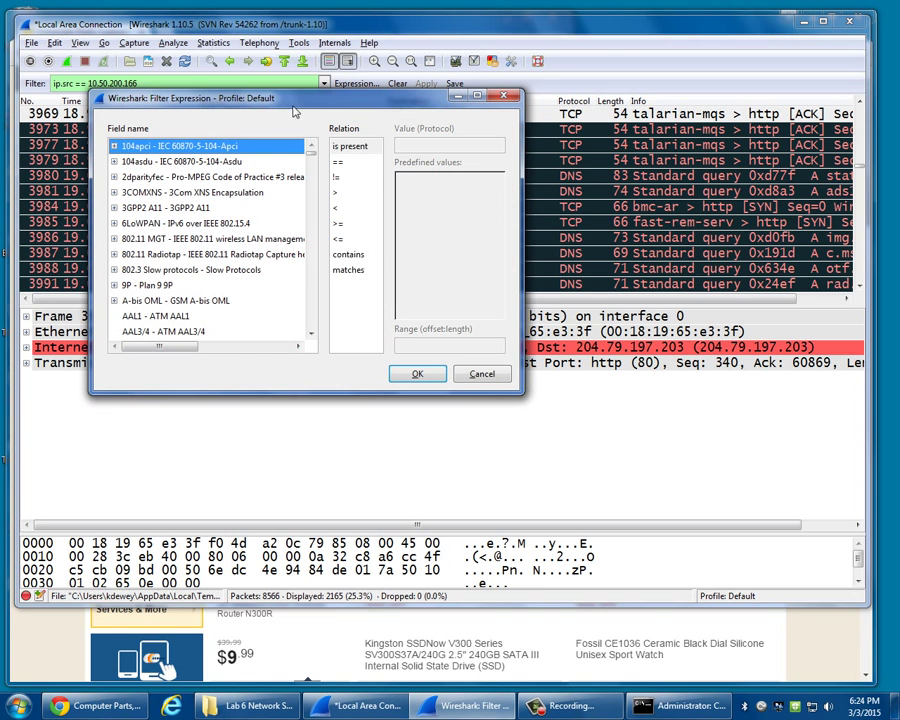
{"action": "scroll", "coordinate": [130, 230], "scroll_direction": "down", "scroll_amount": 4}
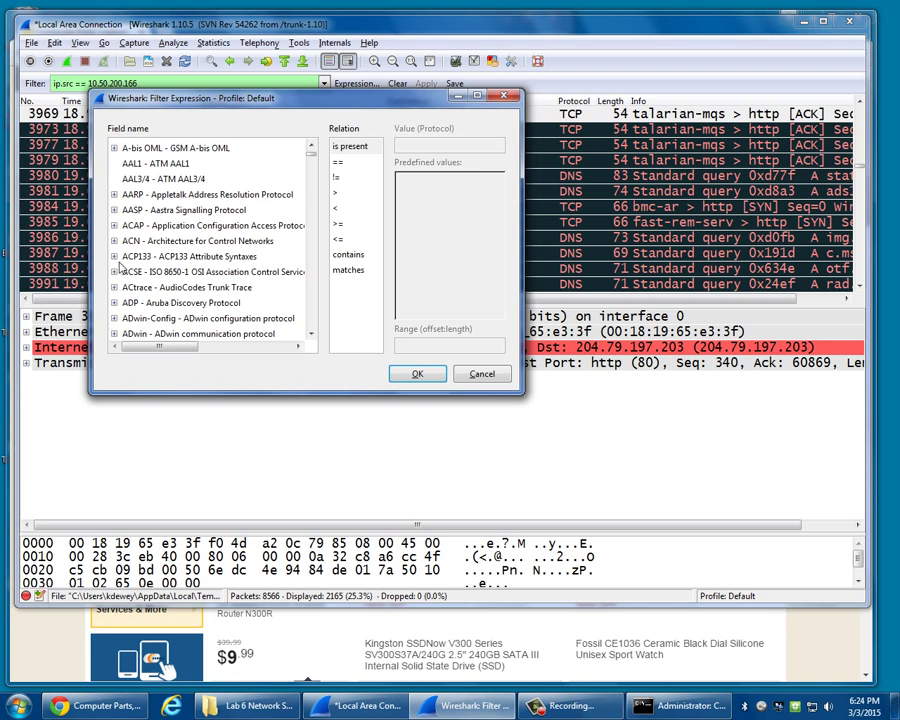
{"action": "scroll", "coordinate": [128, 260], "scroll_direction": "down", "scroll_amount": 4}
{"action": "scroll", "coordinate": [200, 220], "scroll_direction": "down", "scroll_amount": 5}
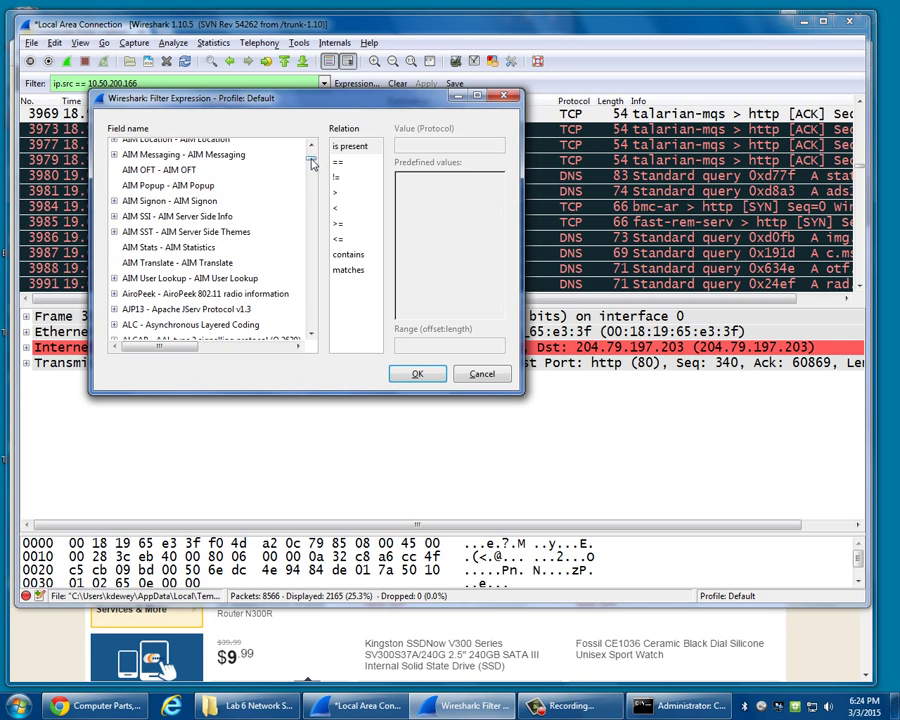
{"action": "left_click_drag", "start_coordinate": [313, 180], "coordinate": [315, 235]}
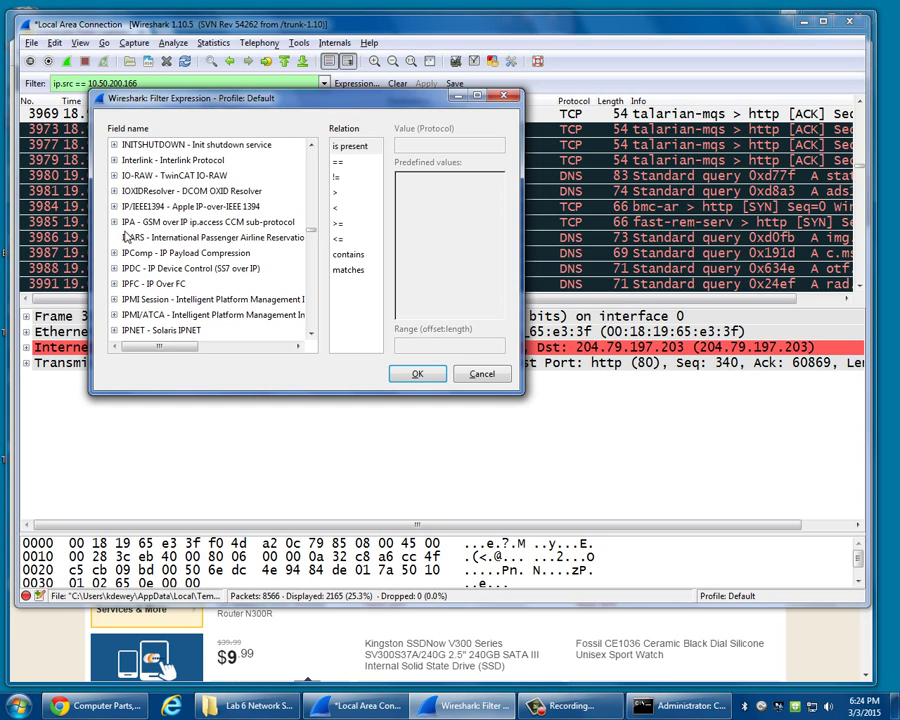
{"action": "scroll", "coordinate": [125, 265], "scroll_direction": "down", "scroll_amount": 3}
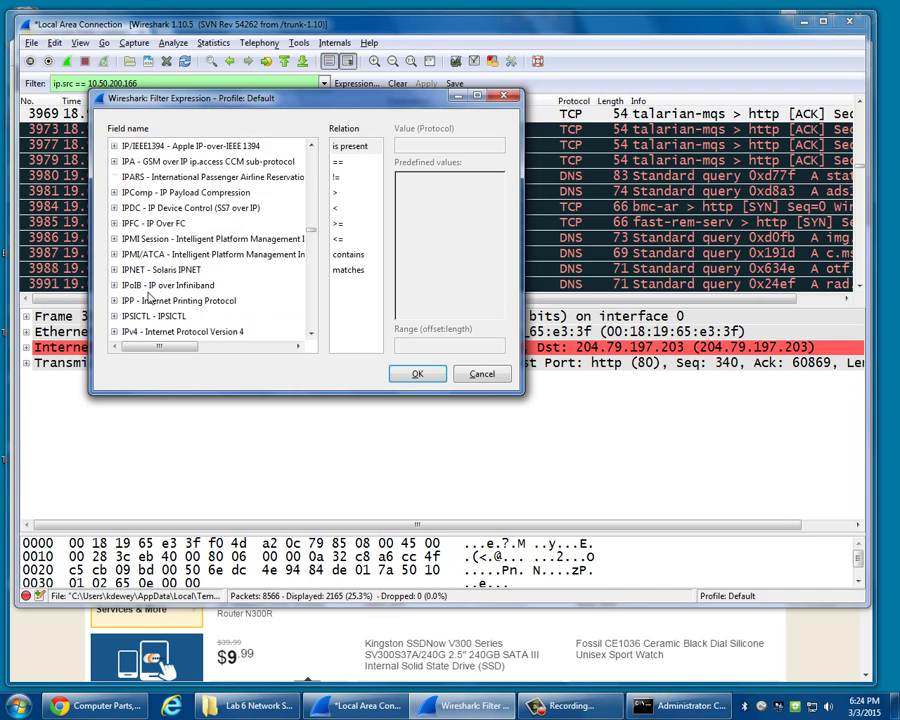
{"action": "left_click", "coordinate": [114, 270]}
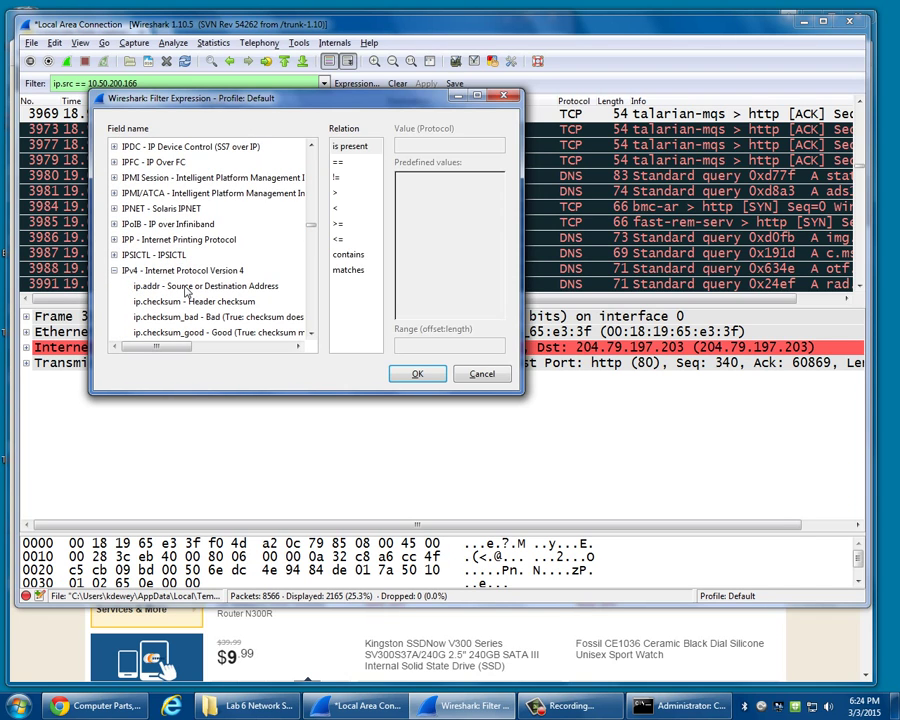
{"action": "left_click", "coordinate": [148, 287]}
{"action": "left_click", "coordinate": [338, 161]}
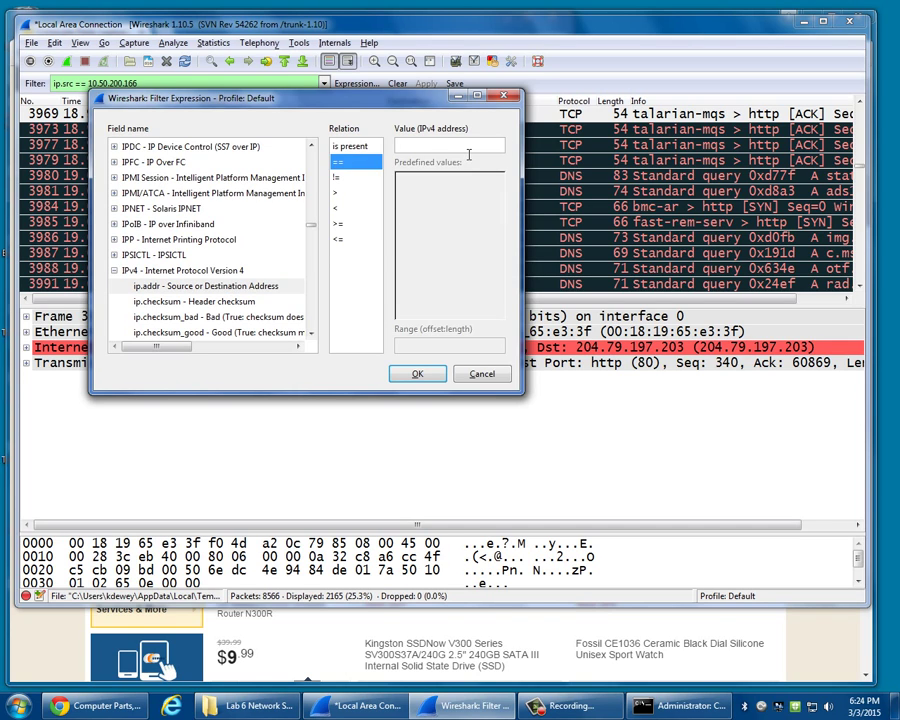
{"action": "left_click", "coordinate": [466, 147]}
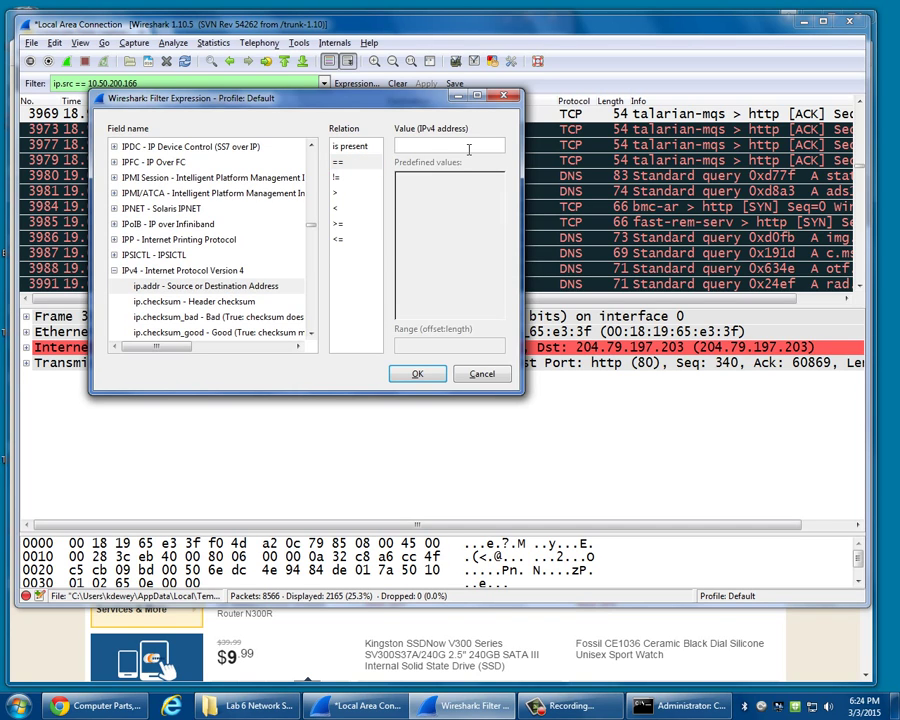
{"action": "key", "text": "Escape"}
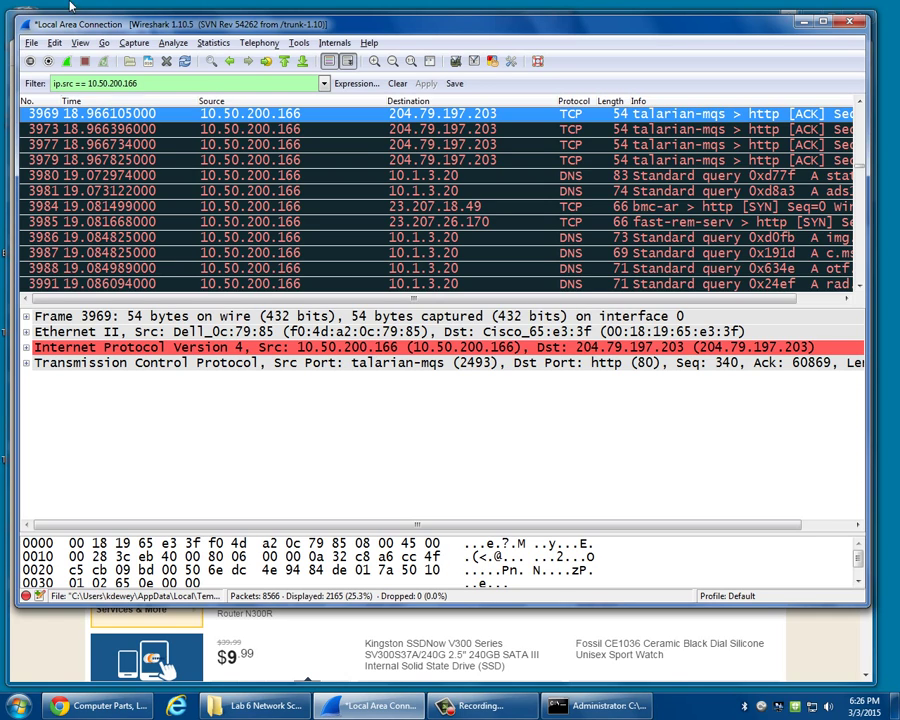
Review the capture options, including interfaces, capture filter and file settings, and close them without starting a capture.
{"action": "left_click", "coordinate": [134, 42]}
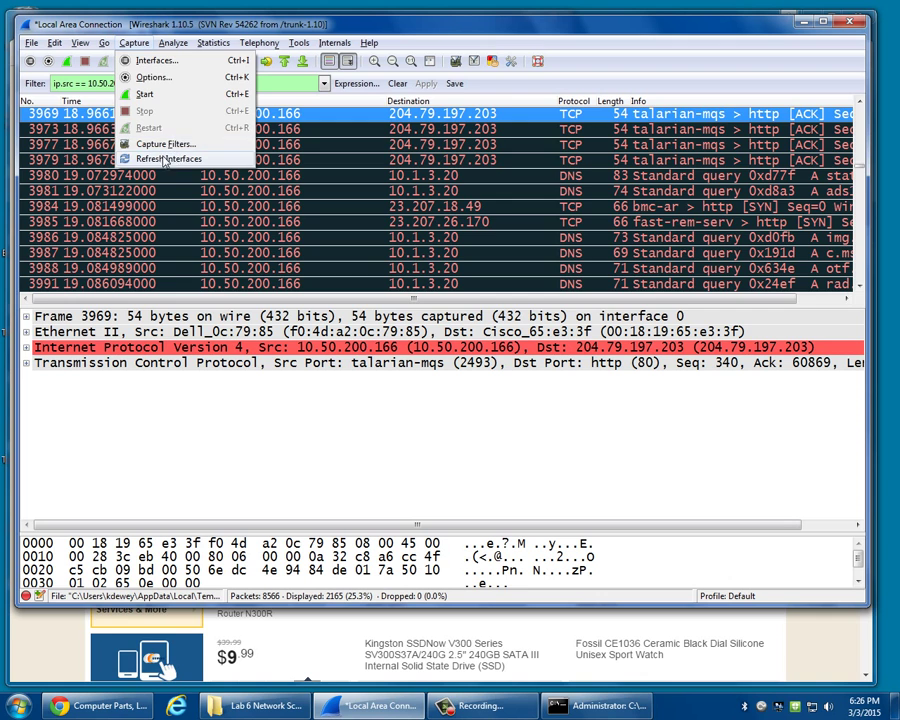
{"action": "left_click", "coordinate": [164, 87]}
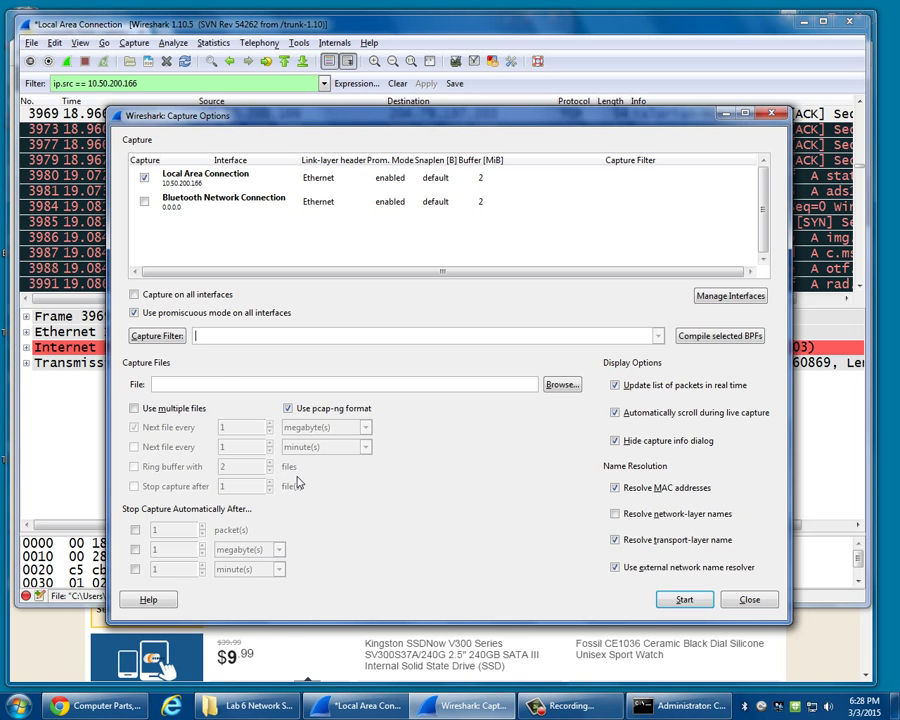
{"action": "left_click", "coordinate": [752, 599]}
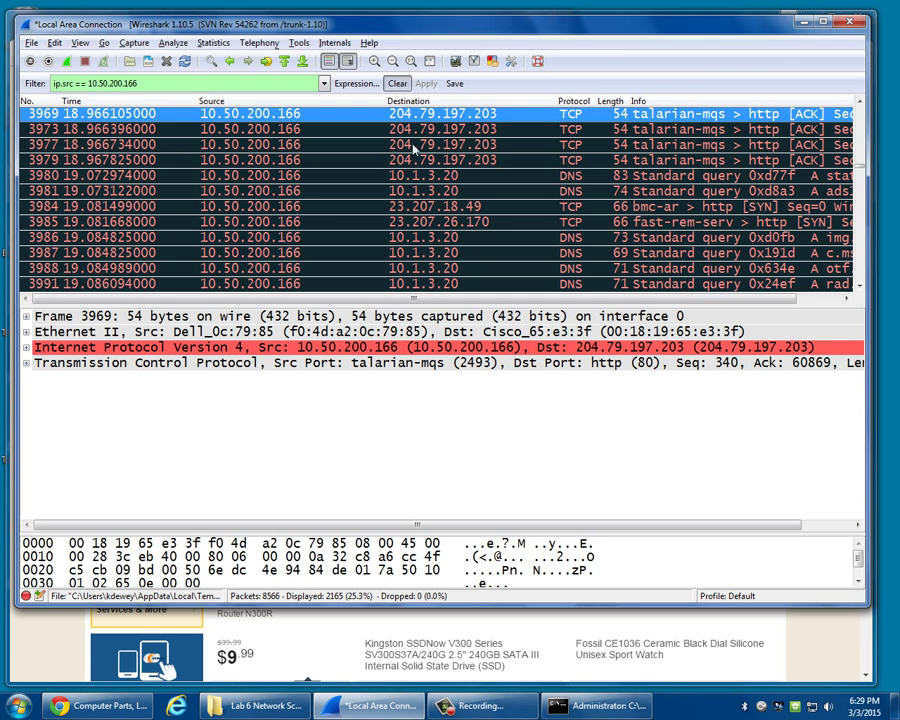
Clear the display filter and follow the TCP stream of packet 3972 from 204.79.197.203.
{"action": "left_click", "coordinate": [256, 164]}
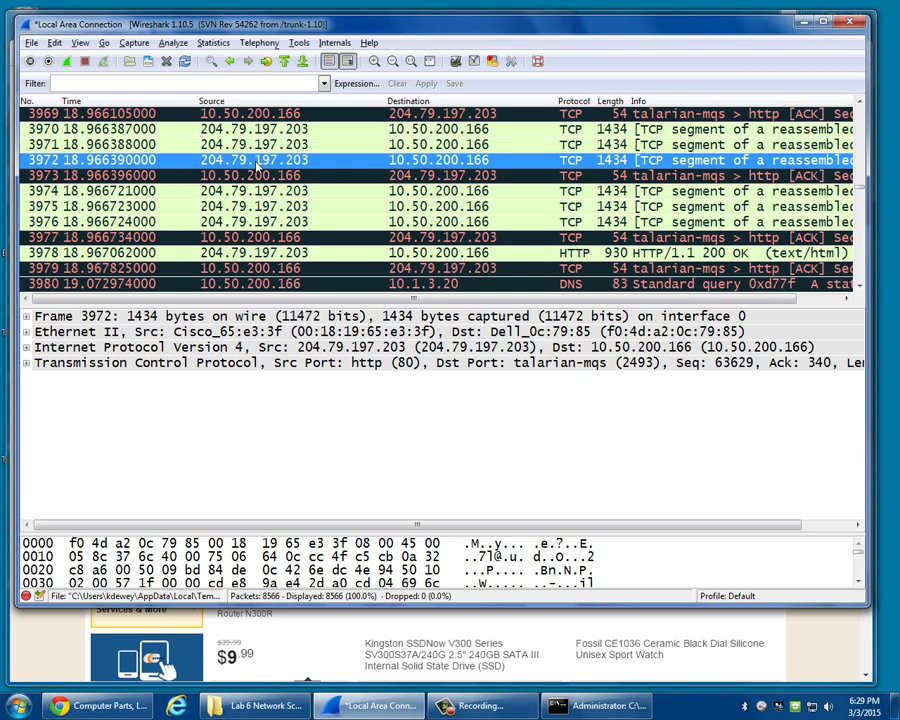
{"action": "right_click", "coordinate": [256, 164]}
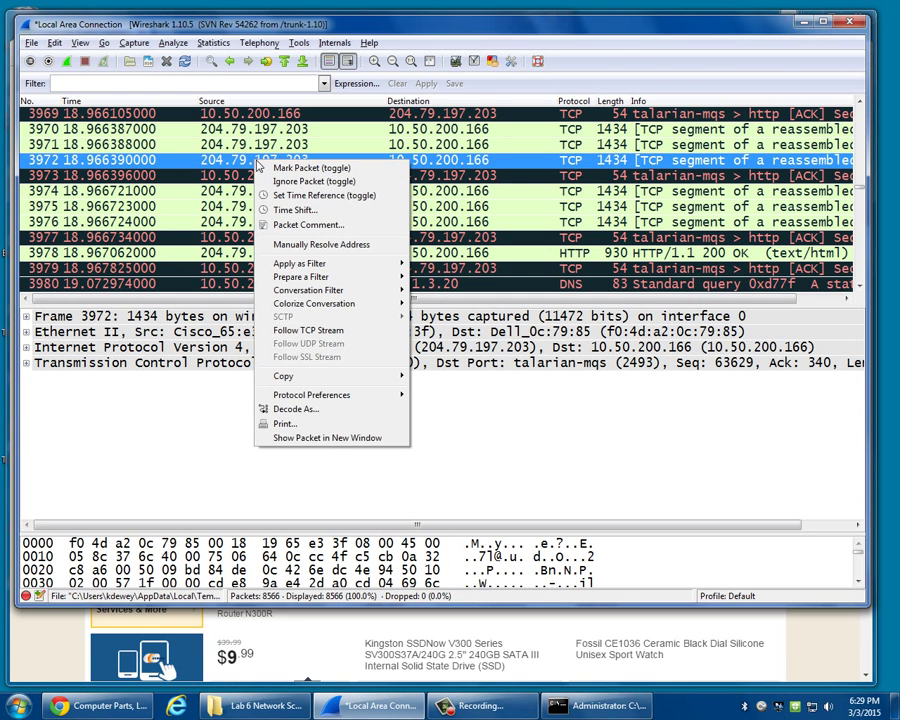
{"action": "left_click", "coordinate": [327, 335]}
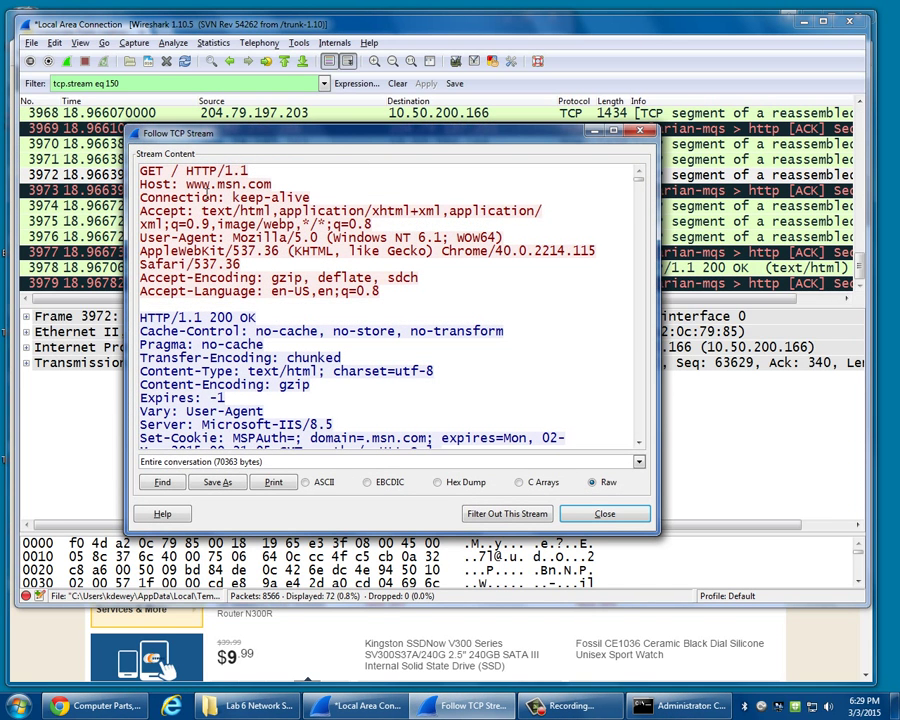
Examine the followed TCP stream, checking the requested host, the Set-Cookie headers with their expiry dates, and the encoded response body.
{"action": "double_click", "coordinate": [224, 184]}
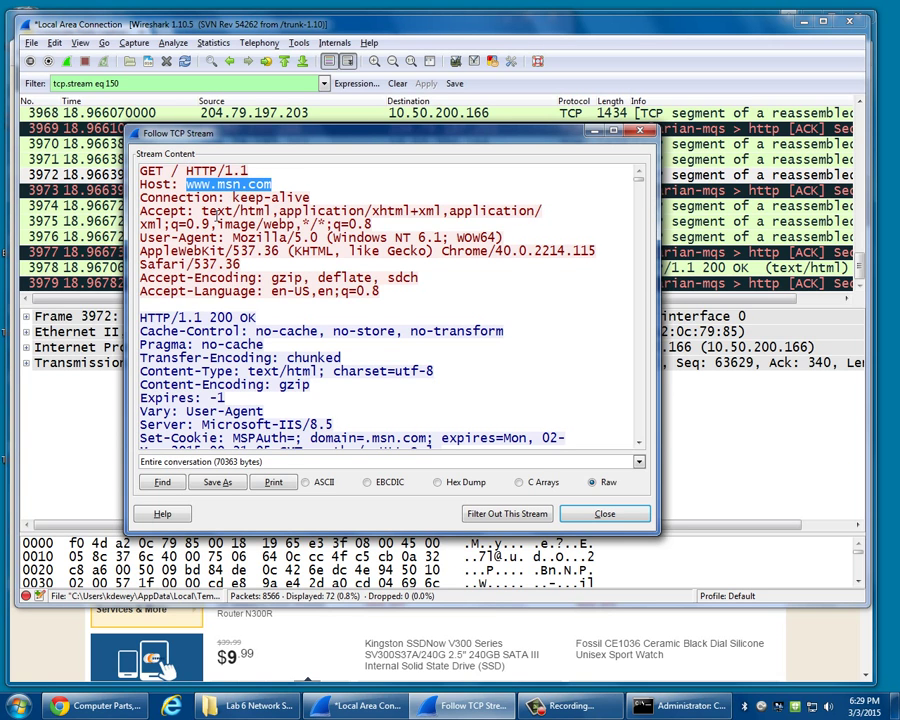
{"action": "scroll", "coordinate": [215, 211], "scroll_direction": "down", "scroll_amount": 5}
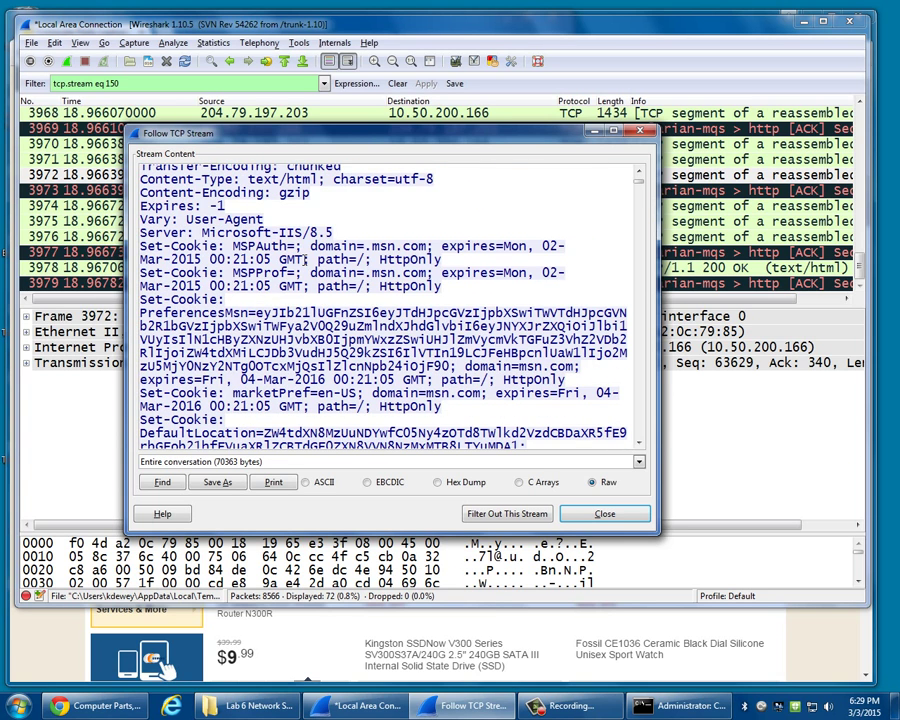
{"action": "scroll", "coordinate": [305, 259], "scroll_direction": "down", "scroll_amount": 3}
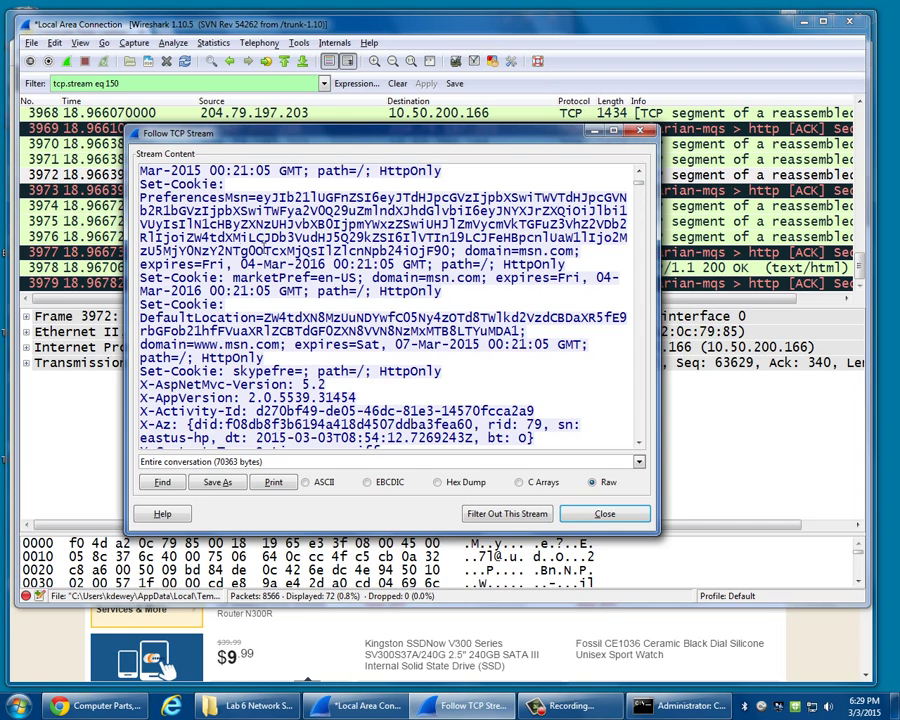
{"action": "mouse_move", "coordinate": [156, 184]}
{"action": "left_mouse_down"}
{"action": "mouse_move", "coordinate": [202, 184]}
{"action": "mouse_move", "coordinate": [150, 198]}
{"action": "left_mouse_up"}
{"action": "left_click", "coordinate": [195, 184]}
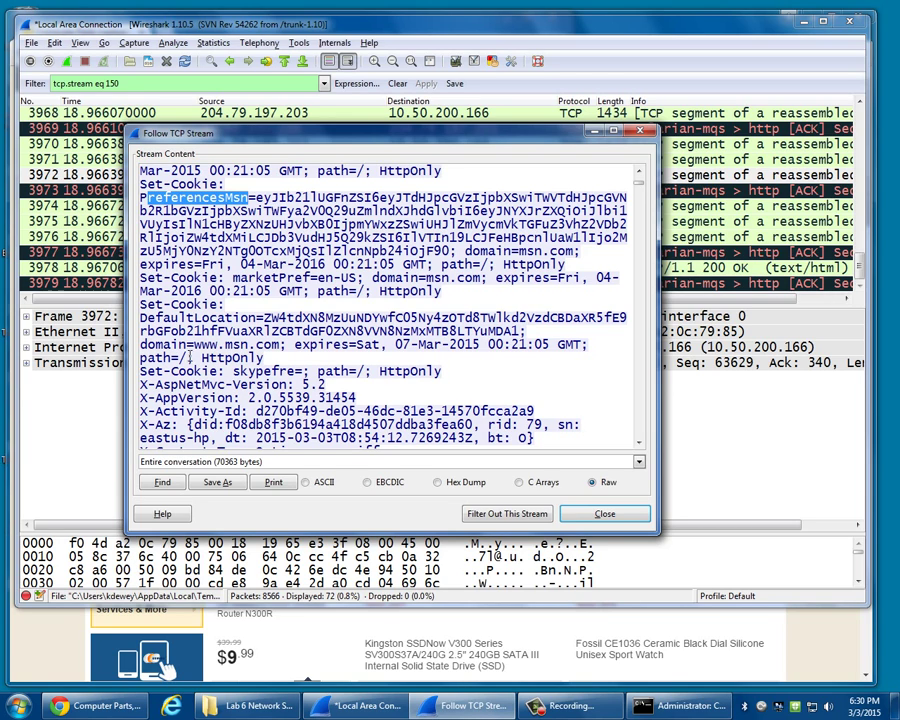
{"action": "left_click_drag", "start_coordinate": [256, 317], "coordinate": [342, 318]}
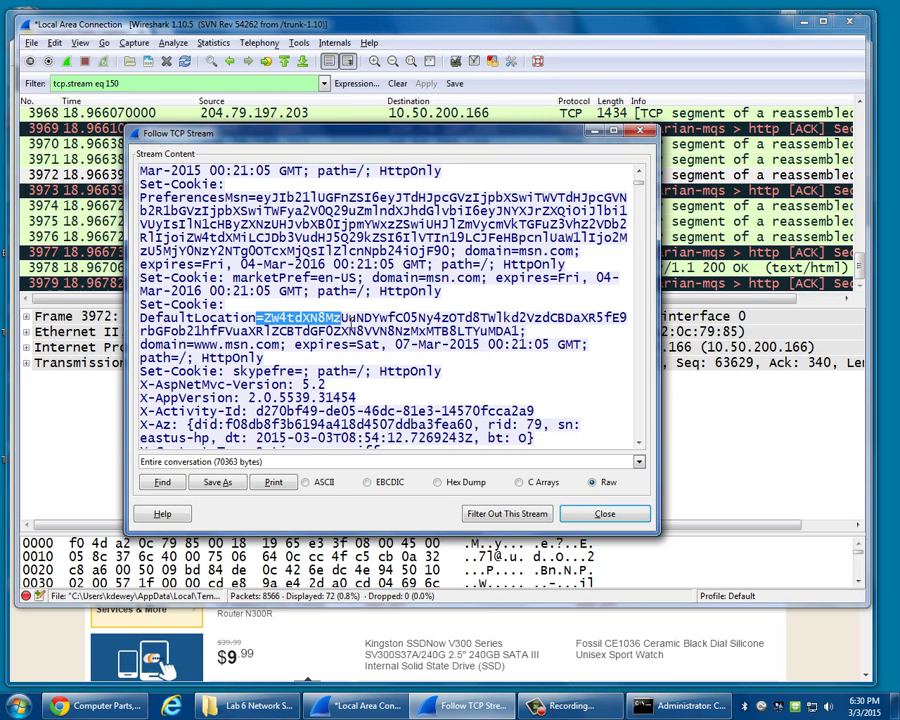
{"action": "left_click_drag", "start_coordinate": [240, 250], "coordinate": [467, 304]}
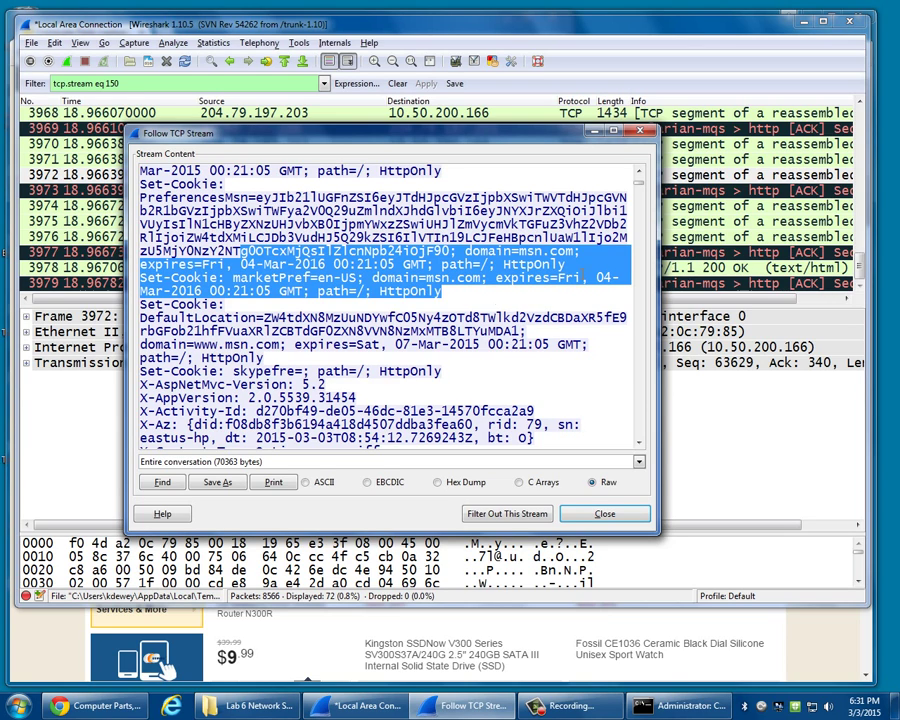
{"action": "scroll", "coordinate": [436, 203], "scroll_direction": "down", "scroll_amount": 3}
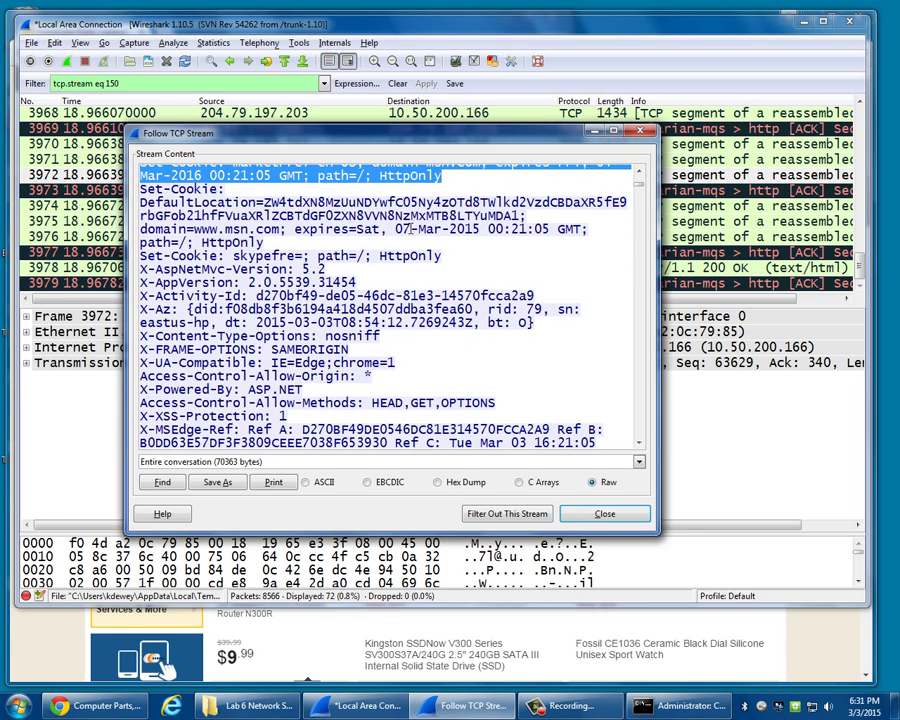
{"action": "scroll", "coordinate": [436, 203], "scroll_direction": "down", "scroll_amount": 9}
{"action": "scroll", "coordinate": [326, 188], "scroll_direction": "up", "scroll_amount": 1}
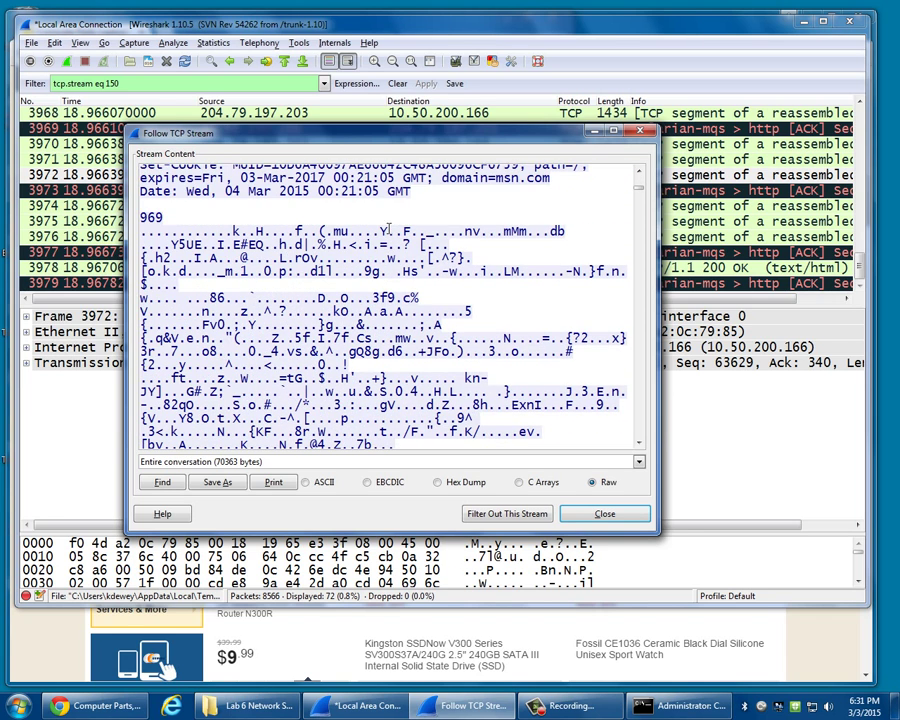
{"action": "left_click_drag", "start_coordinate": [141, 231], "coordinate": [373, 371]}
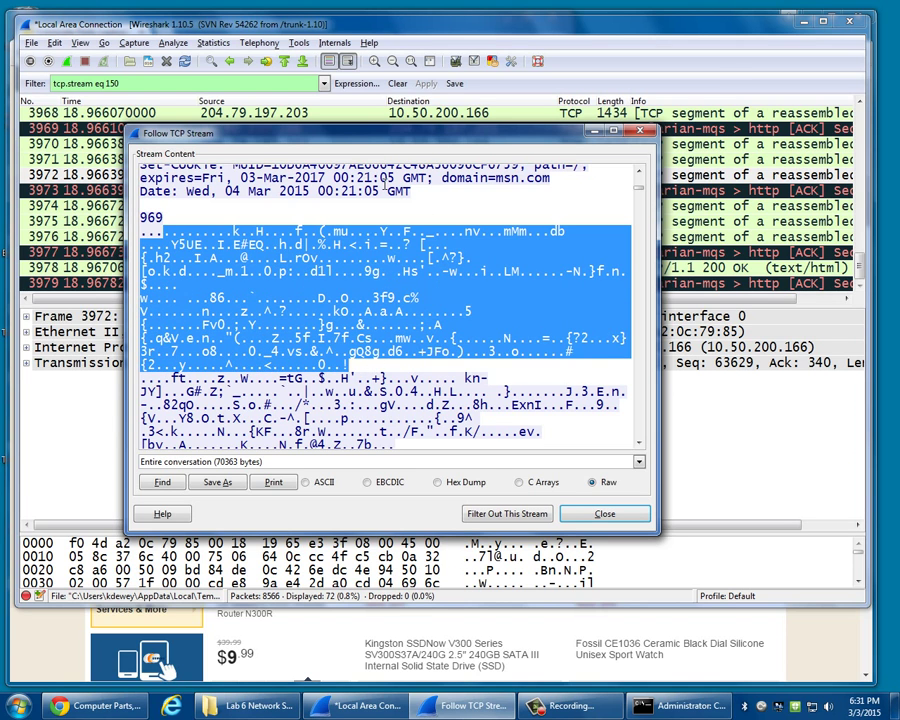
Reposition the Follow TCP Stream window and display the stream content as a hex dump.
{"action": "left_click_drag", "start_coordinate": [397, 140], "coordinate": [455, 37]}
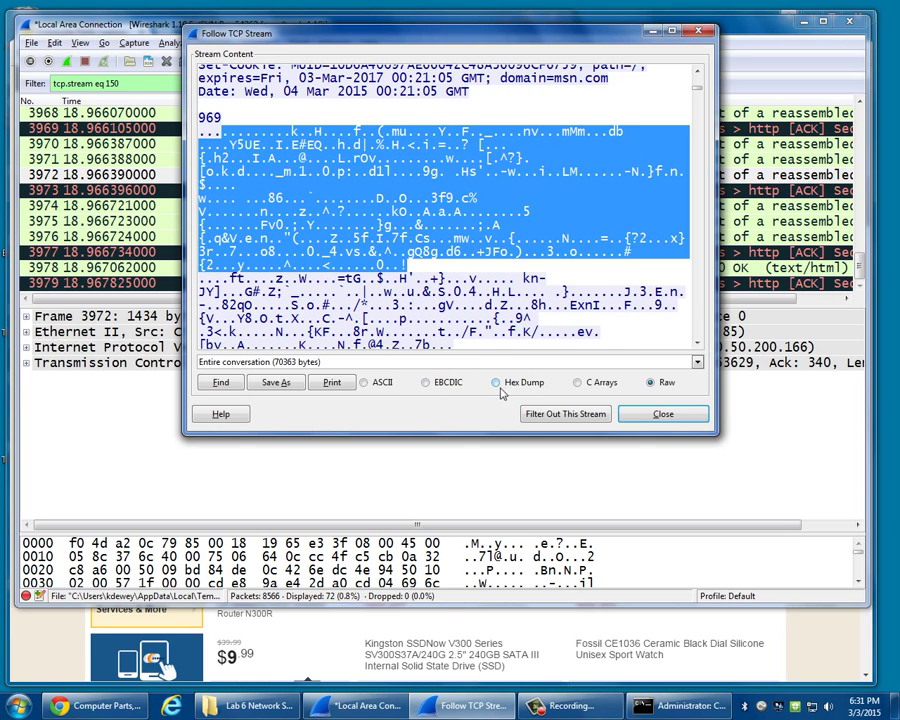
{"action": "left_click", "coordinate": [495, 382]}
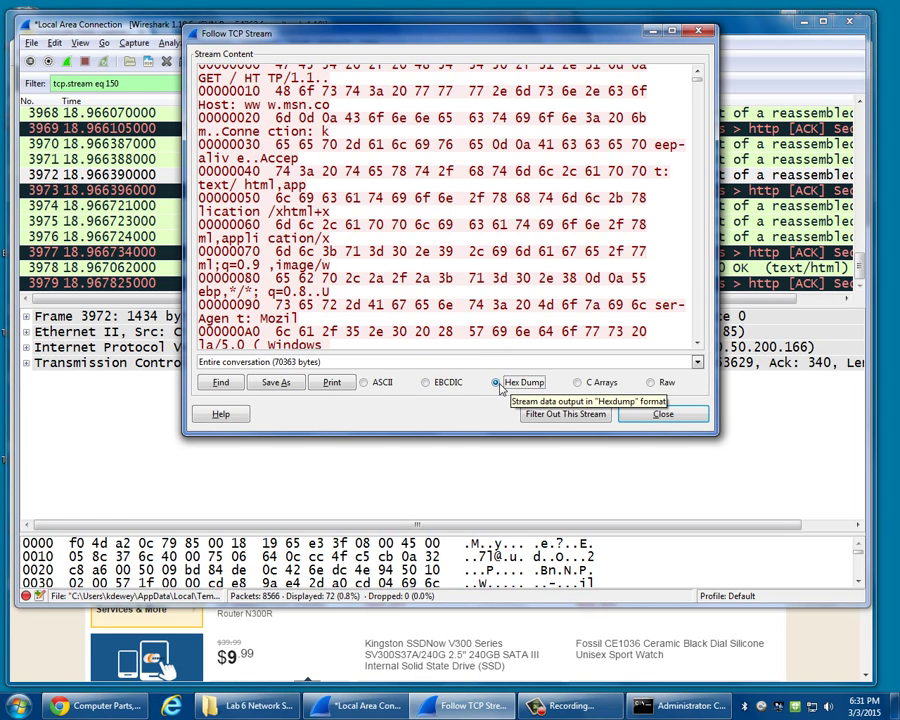
Compare the followed stream's content in ASCII, EBCDIC, Hex Dump and C Arrays formats, finishing with Raw.
{"action": "left_click", "coordinate": [383, 384]}
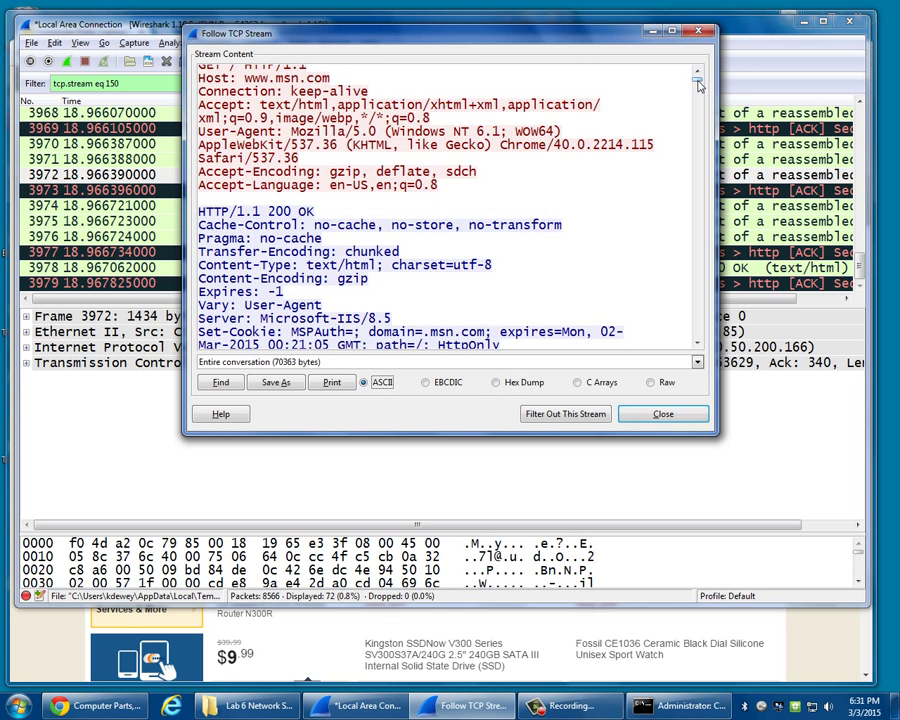
{"action": "left_click_drag", "start_coordinate": [697, 74], "coordinate": [703, 125]}
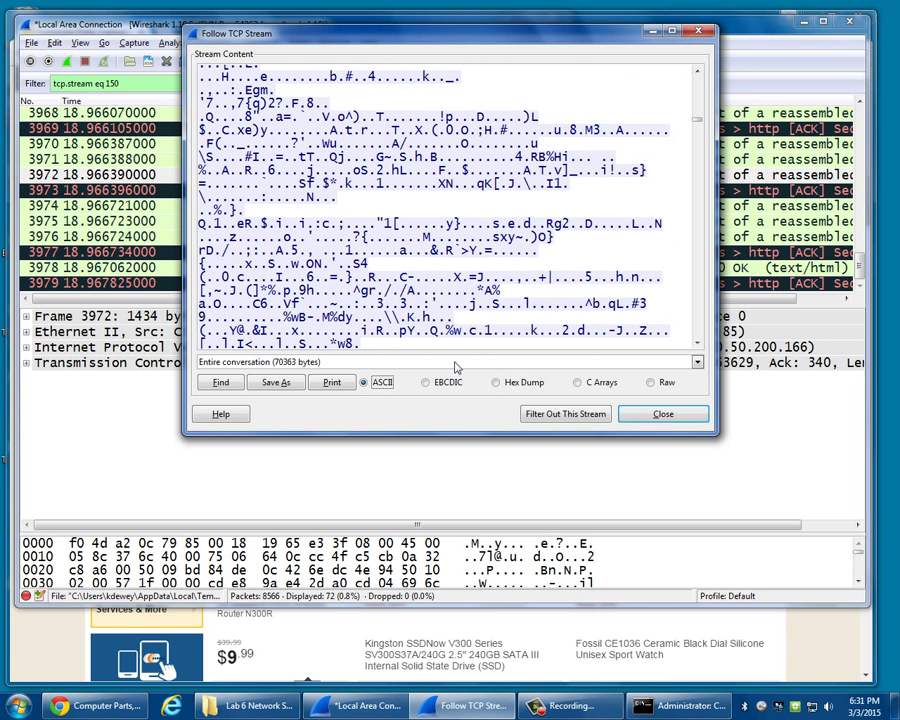
{"action": "left_click", "coordinate": [426, 382]}
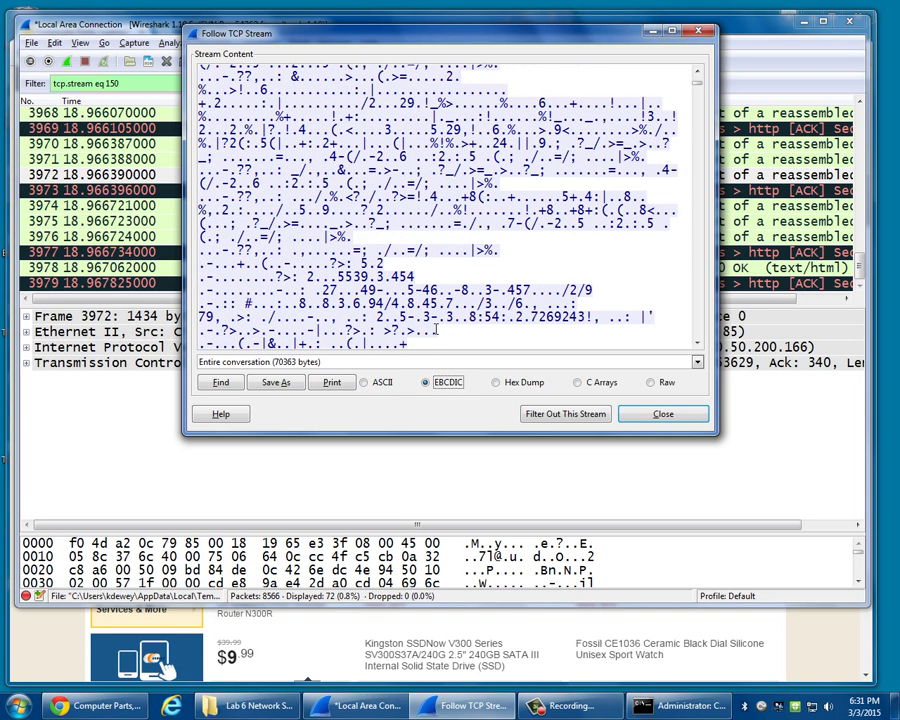
{"action": "left_click", "coordinate": [495, 385]}
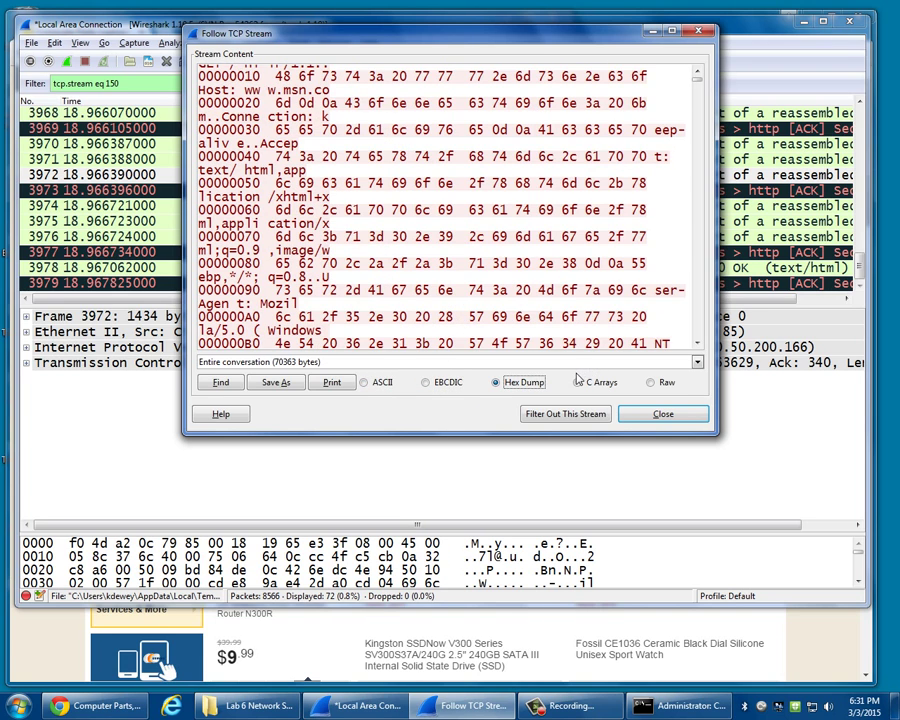
{"action": "left_click", "coordinate": [577, 382]}
{"action": "left_click", "coordinate": [651, 383]}
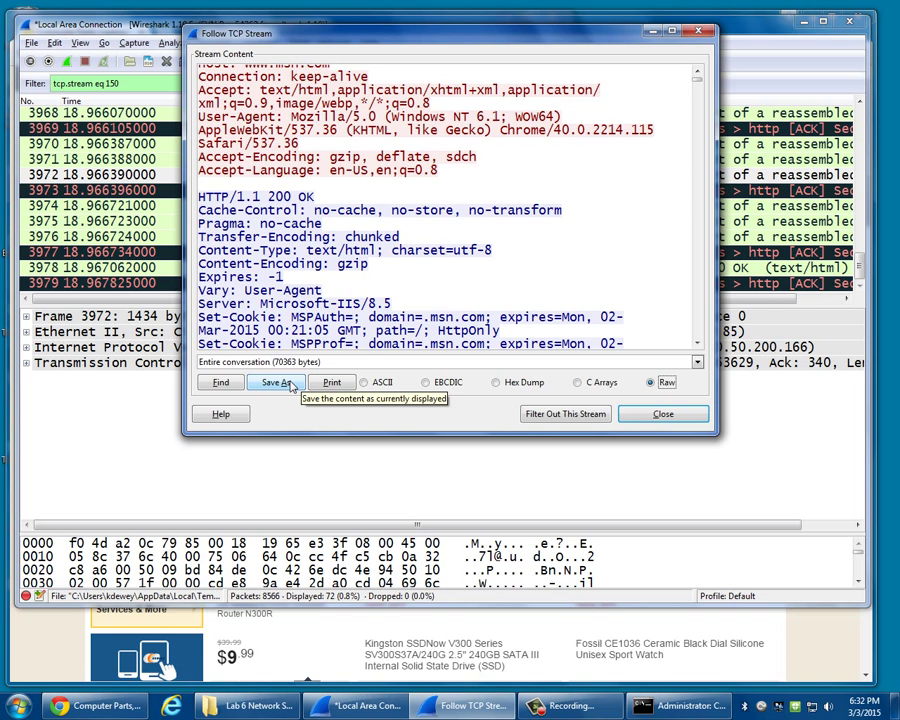
Read through the raw stream content from the response headers into the encoded body, and close the Follow TCP Stream window.
{"action": "scroll", "coordinate": [287, 153], "scroll_direction": "down", "scroll_amount": 15}
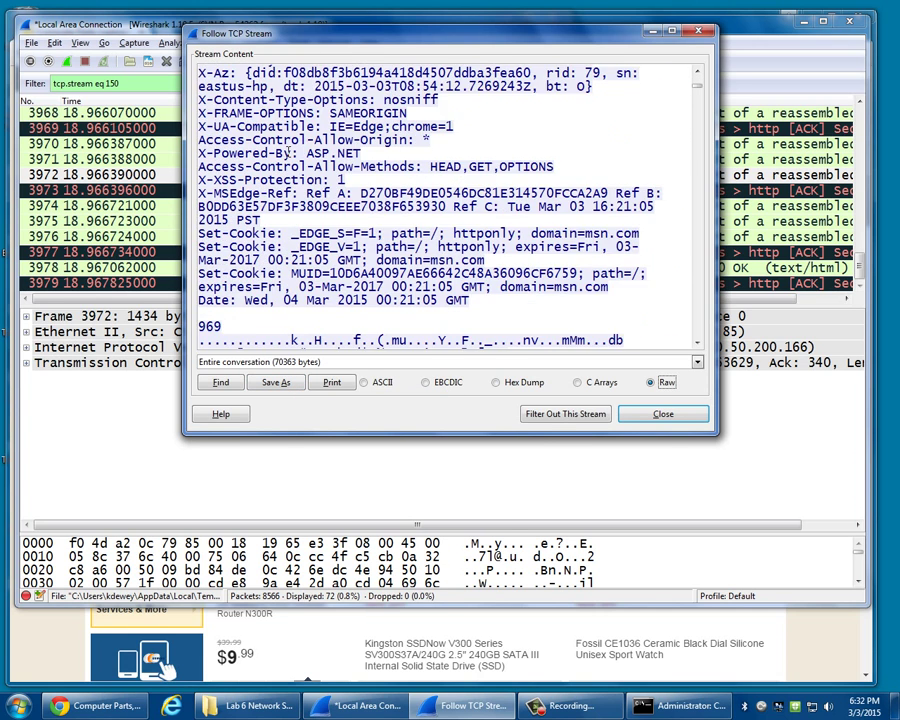
{"action": "scroll", "coordinate": [287, 153], "scroll_direction": "down", "scroll_amount": 6}
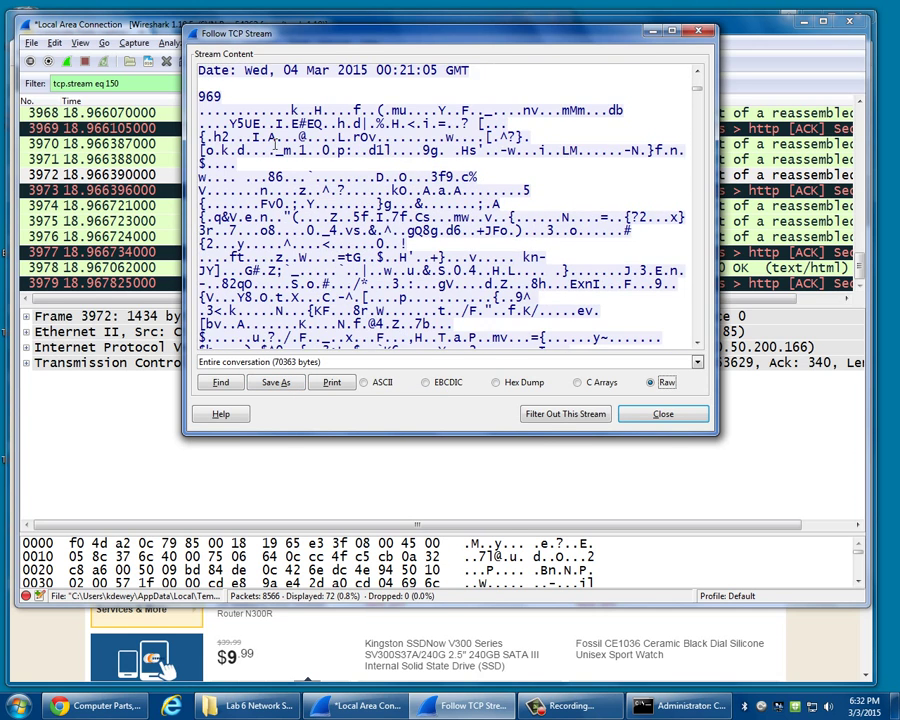
{"action": "scroll", "coordinate": [275, 115], "scroll_direction": "down", "scroll_amount": 10}
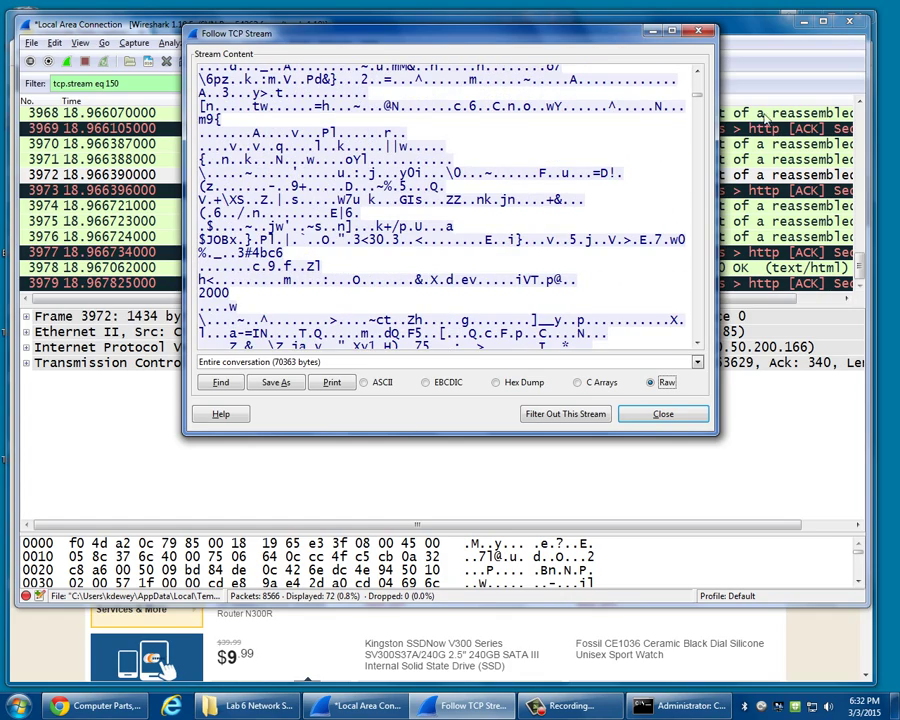
{"action": "left_click_drag", "start_coordinate": [697, 97], "coordinate": [698, 303]}
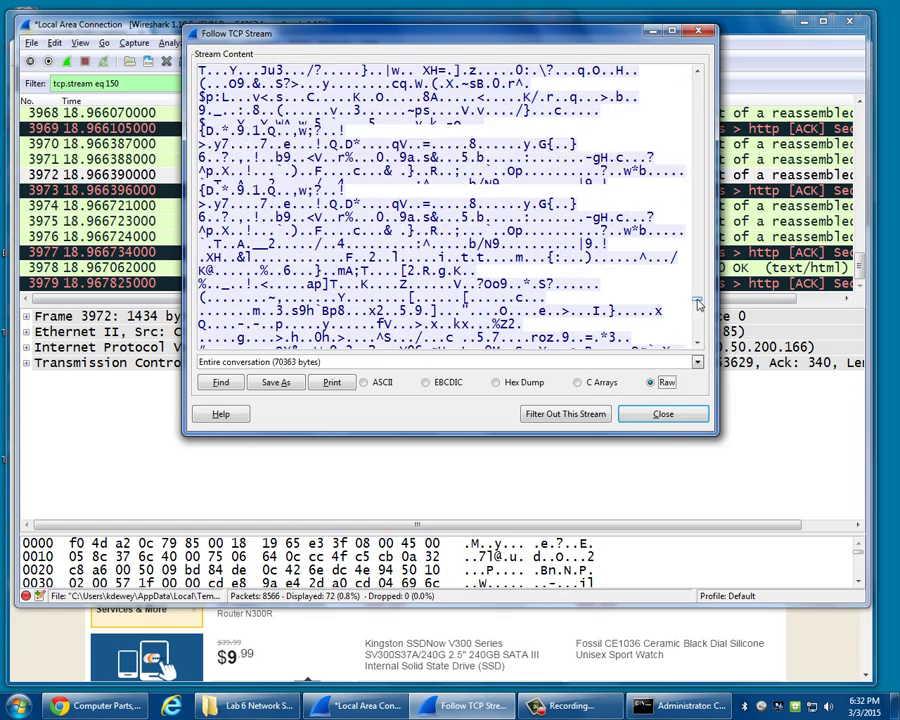
{"action": "left_click", "coordinate": [663, 413]}
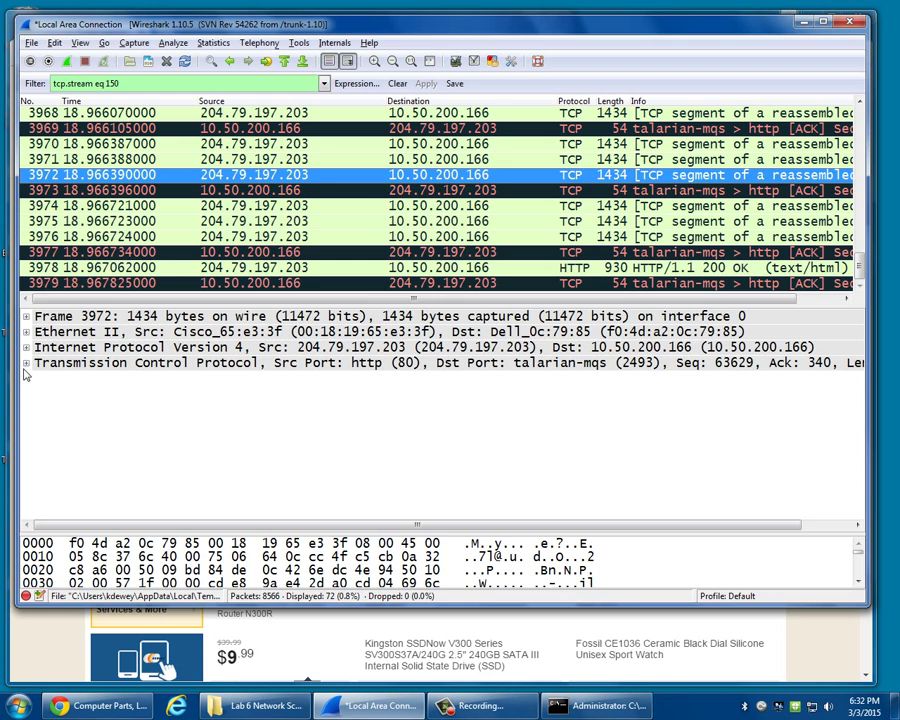
Expand the Transmission Control Protocol details of packet 3972 and highlight its TCP segment data in the packet bytes.
{"action": "left_click", "coordinate": [26, 363]}
{"action": "scroll", "coordinate": [165, 455], "scroll_direction": "down", "scroll_amount": 2}
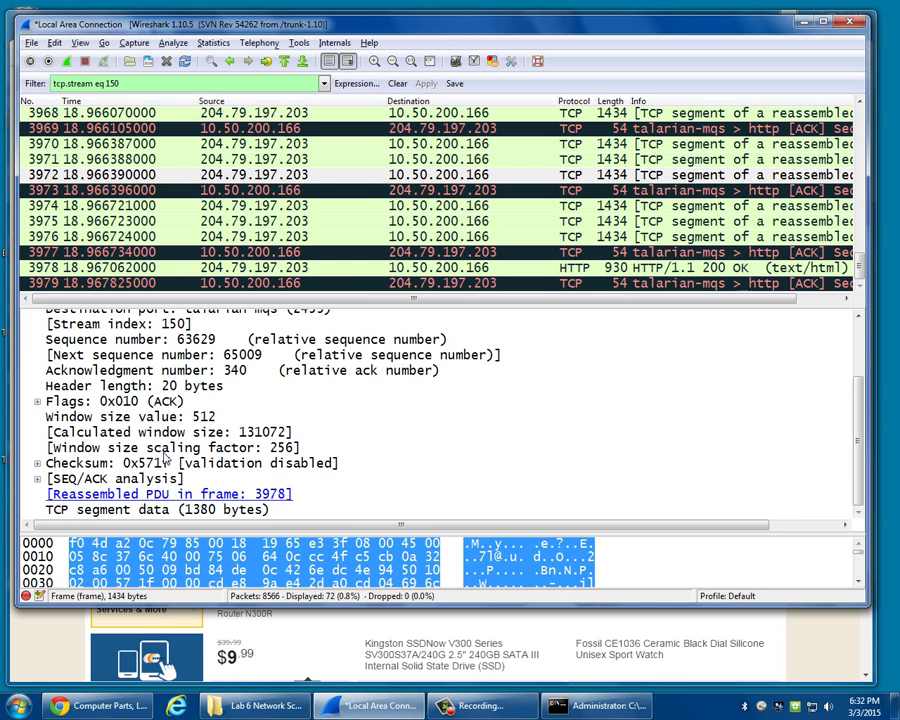
{"action": "left_click", "coordinate": [101, 509]}
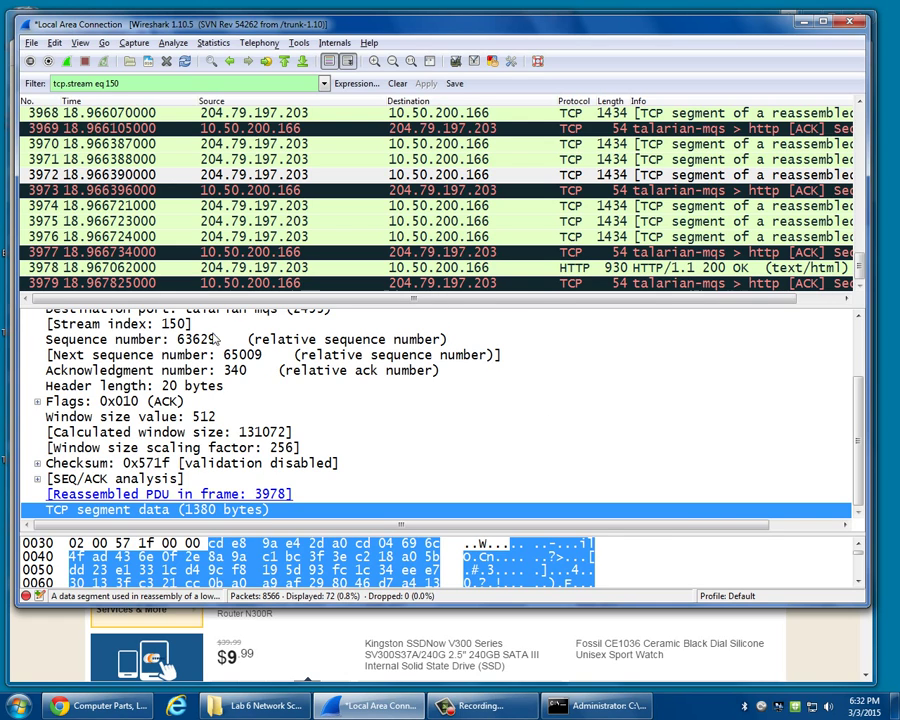
{"action": "scroll", "coordinate": [72, 390], "scroll_direction": "up", "scroll_amount": 1}
{"action": "scroll", "coordinate": [72, 390], "scroll_direction": "down", "scroll_amount": 1}
Inspect the TCP details of packet 3975, followed by packets 3913 and 3914 near the beginning of the stream.
{"action": "left_click", "coordinate": [312, 223]}
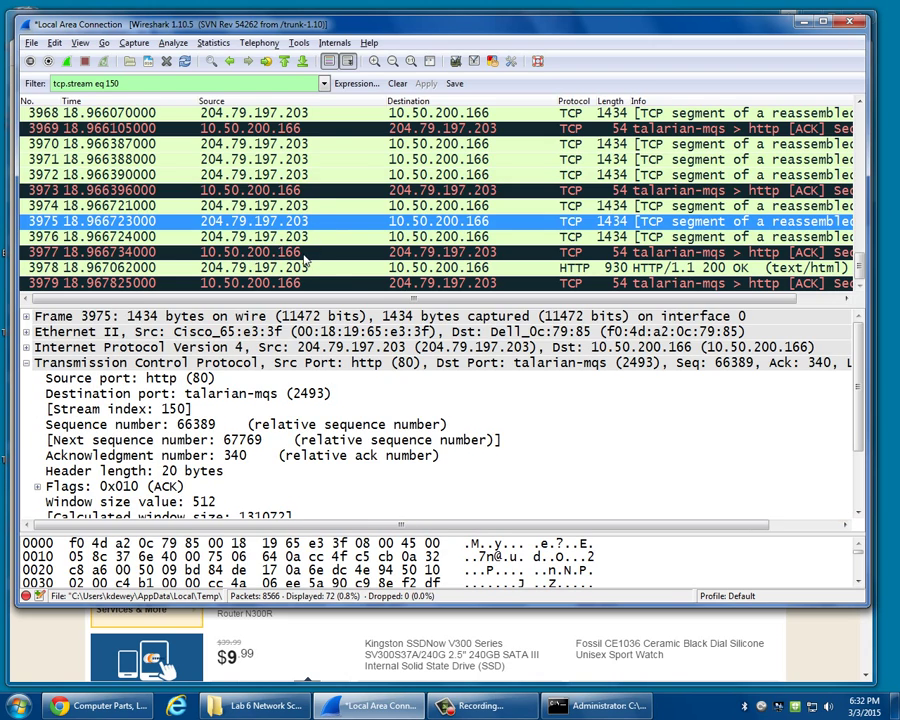
{"action": "scroll", "coordinate": [307, 258], "scroll_direction": "up", "scroll_amount": 15}
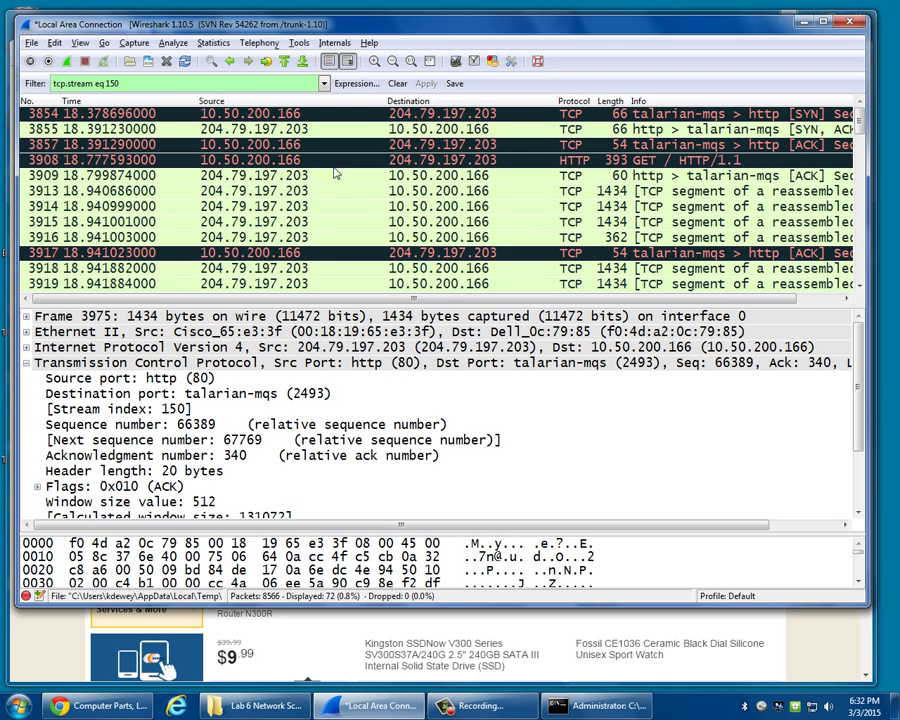
{"action": "left_click", "coordinate": [357, 192]}
{"action": "left_click", "coordinate": [438, 206]}
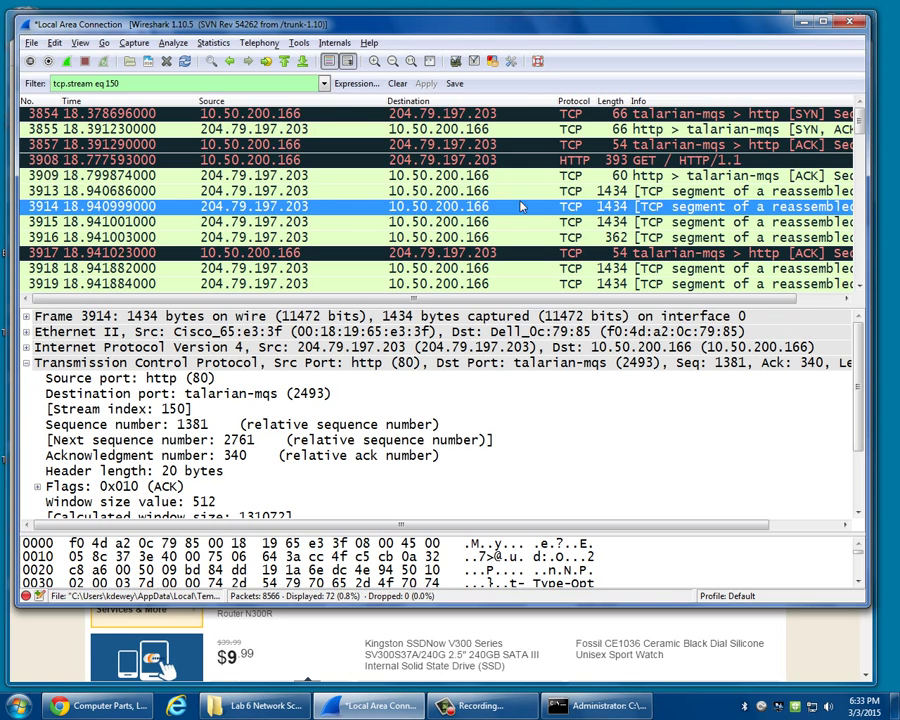
Sort the stream's packets by protocol and look through the sorted list for the HTTP packets.
{"action": "left_click", "coordinate": [577, 101]}
{"action": "scroll", "coordinate": [580, 245], "scroll_direction": "down", "scroll_amount": 12}
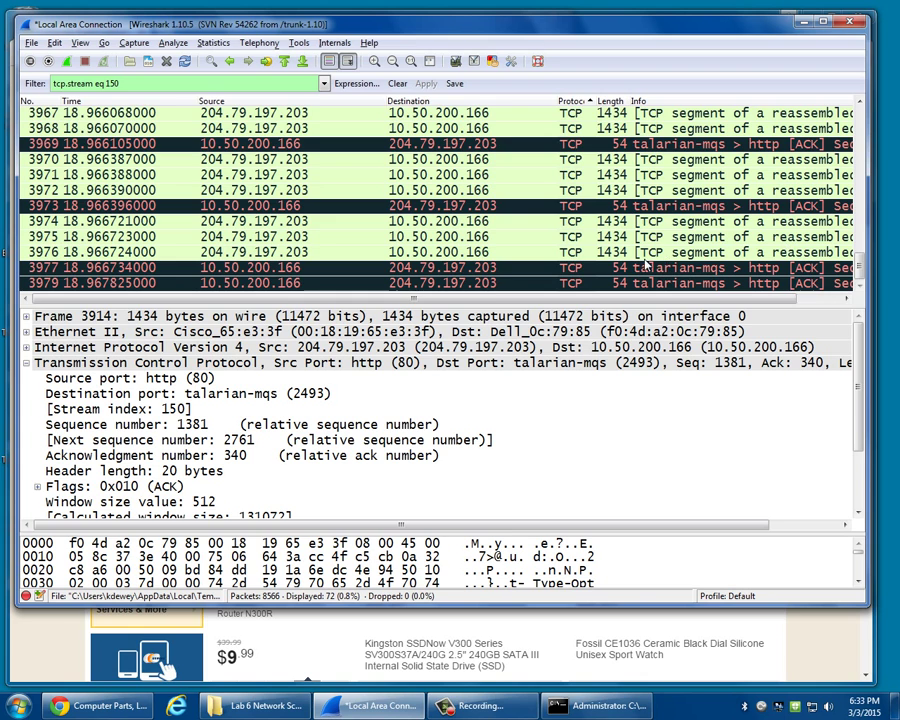
{"action": "scroll", "coordinate": [580, 248], "scroll_direction": "up", "scroll_amount": 10}
{"action": "scroll", "coordinate": [620, 258], "scroll_direction": "up", "scroll_amount": 9}
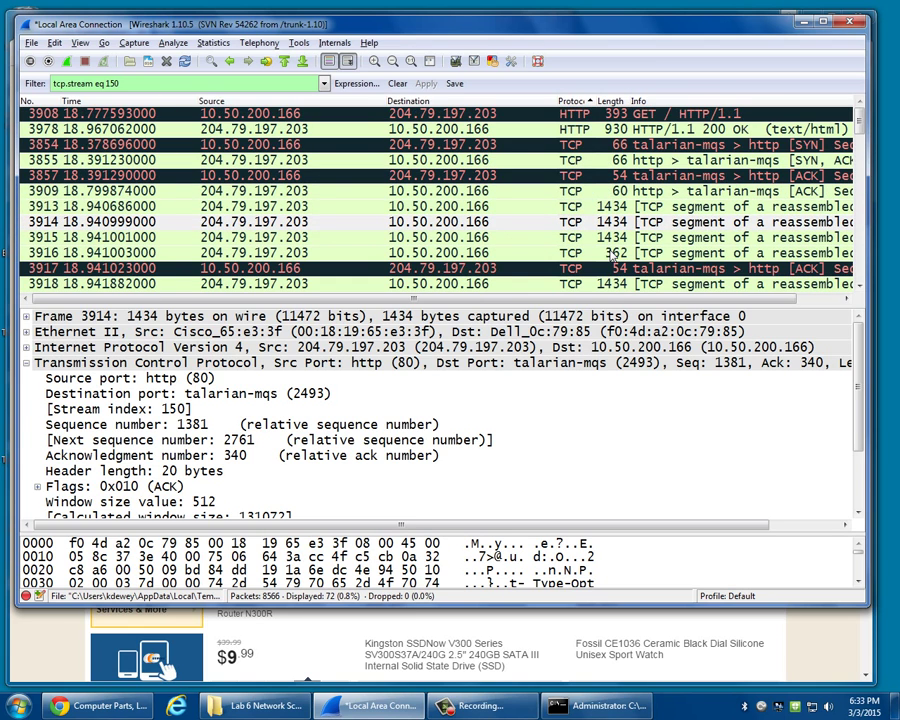
Examine the TCP header fields of GET request packet 3908, including its sequence number, acknowledgment number and header length.
{"action": "left_click", "coordinate": [416, 119]}
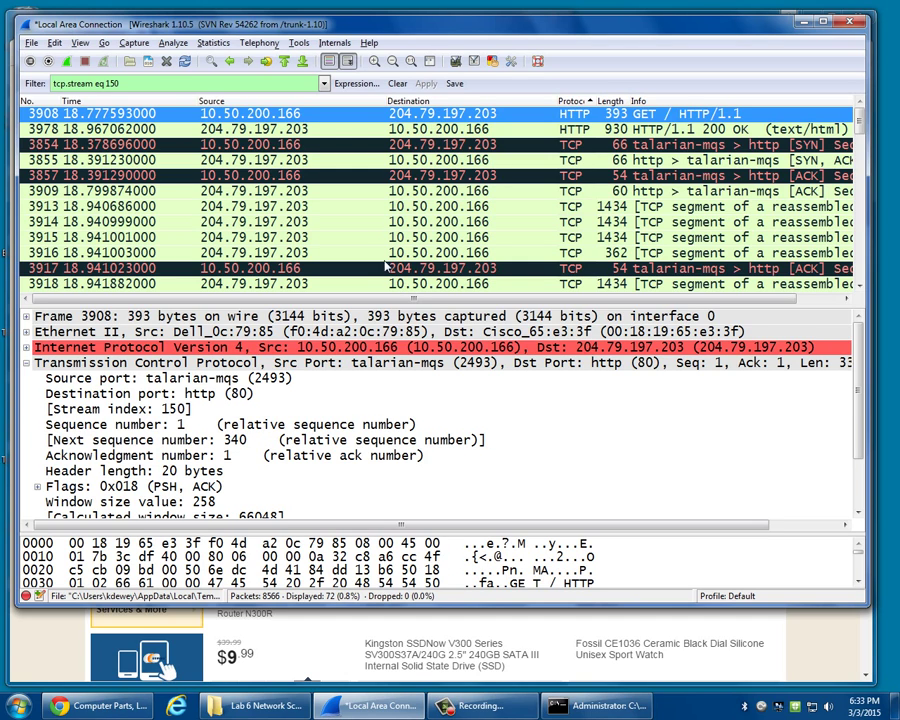
{"action": "scroll", "coordinate": [272, 425], "scroll_direction": "down", "scroll_amount": 1}
{"action": "scroll", "coordinate": [272, 428], "scroll_direction": "down", "scroll_amount": 1}
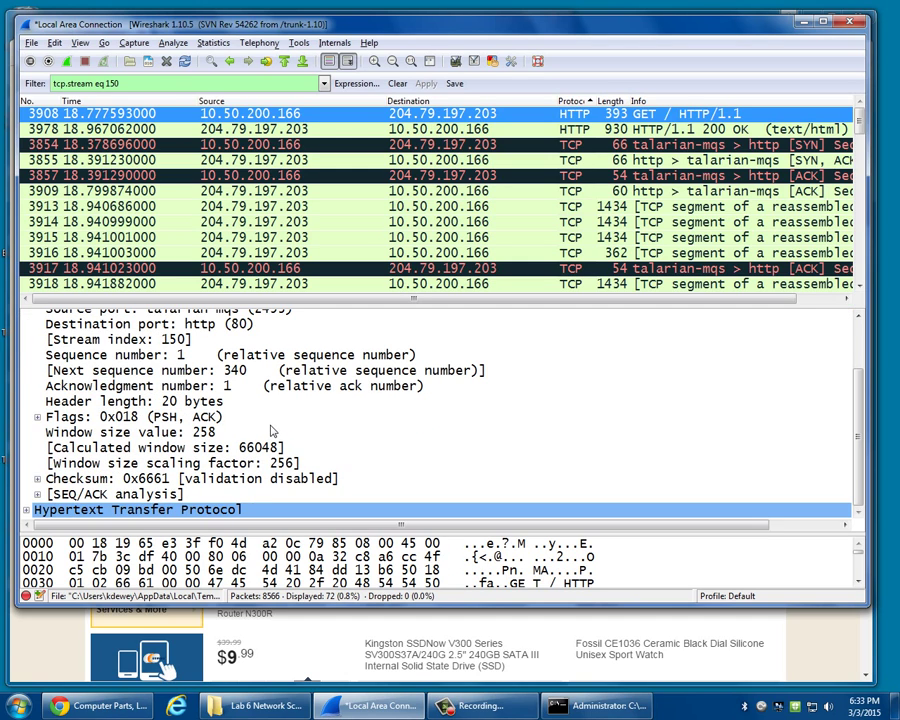
{"action": "scroll", "coordinate": [536, 338], "scroll_direction": "up", "scroll_amount": 1}
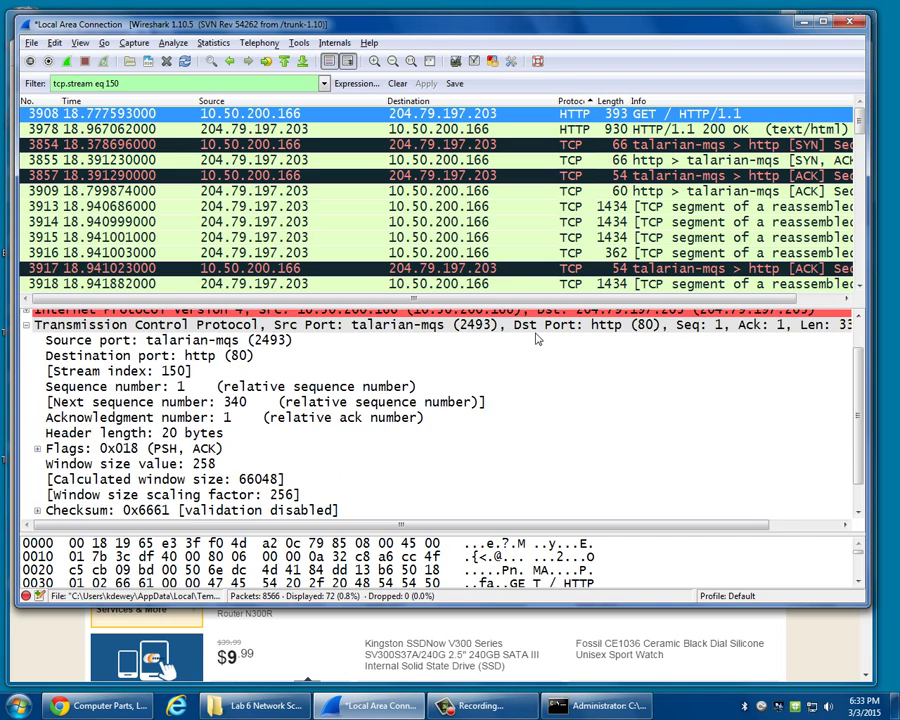
{"action": "left_click", "coordinate": [205, 387]}
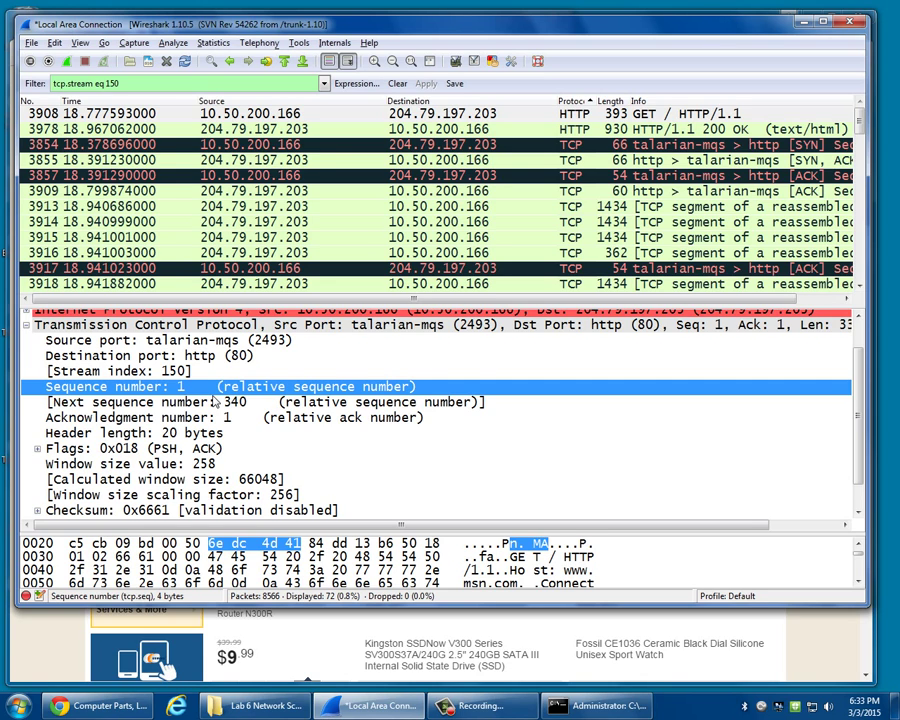
{"action": "key", "text": "Down"}
{"action": "key", "text": "Down"}
{"action": "key", "text": "Down"}
{"action": "key", "text": "Down"}
{"action": "key", "text": "Up"}
{"action": "key", "text": "Up"}
{"action": "key", "text": "Up"}
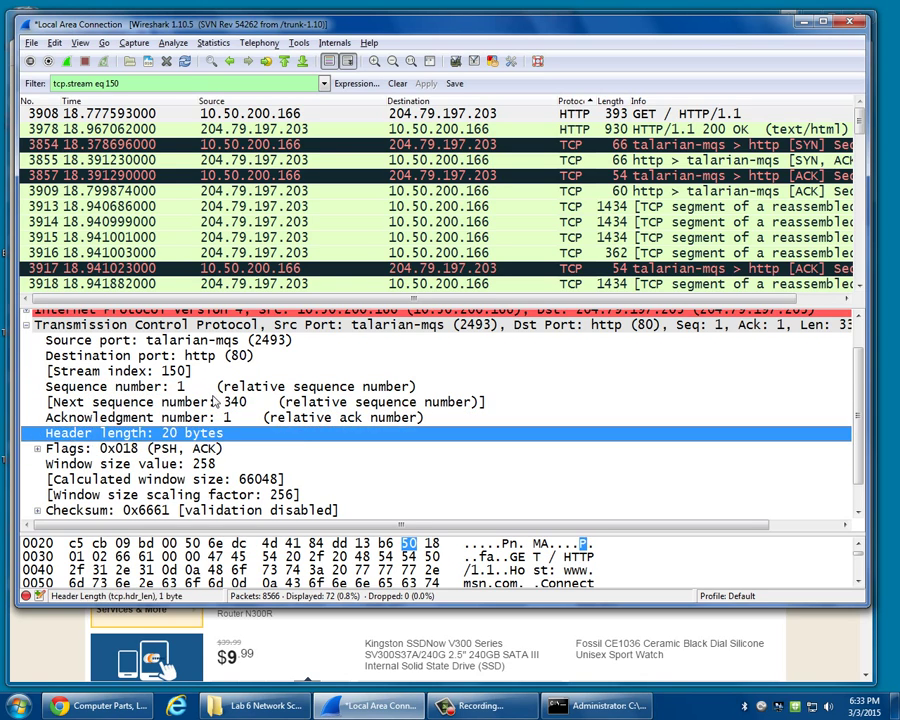
Step through the TCP segments from packet 3913 to packet 3924, comparing their sequence and acknowledgment numbers.
{"action": "left_click", "coordinate": [400, 210]}
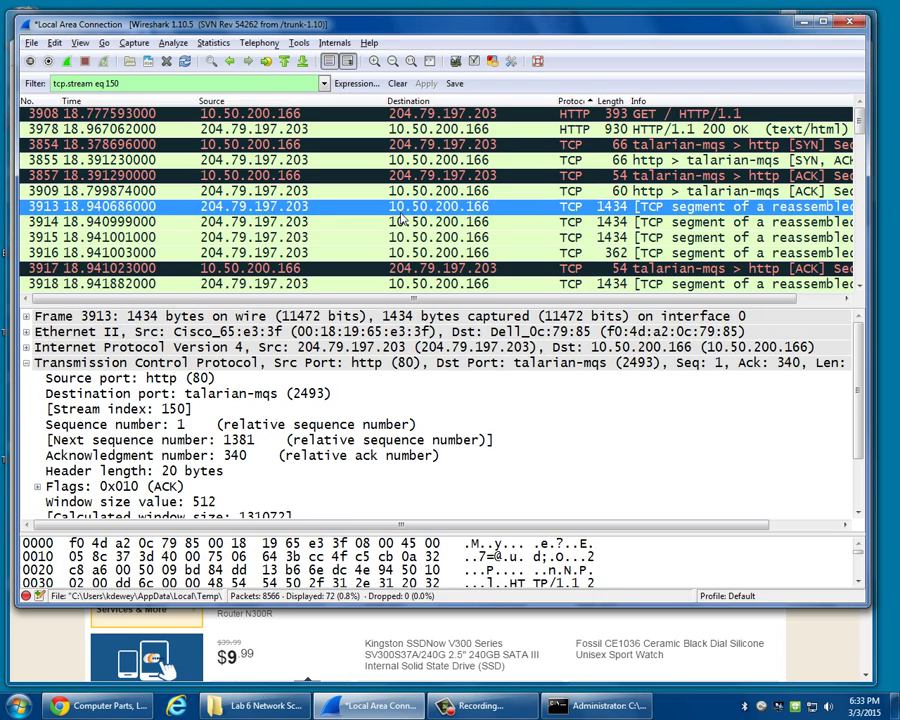
{"action": "key", "text": "Down"}
{"action": "key", "text": "Down"}
{"action": "key", "text": "Down"}
{"action": "key", "text": "Down"}
{"action": "key", "text": "Down"}
{"action": "key", "text": "Down"}
{"action": "key", "text": "Down"}
{"action": "key", "text": "Down"}
{"action": "key", "text": "Down"}
{"action": "key", "text": "Down"}
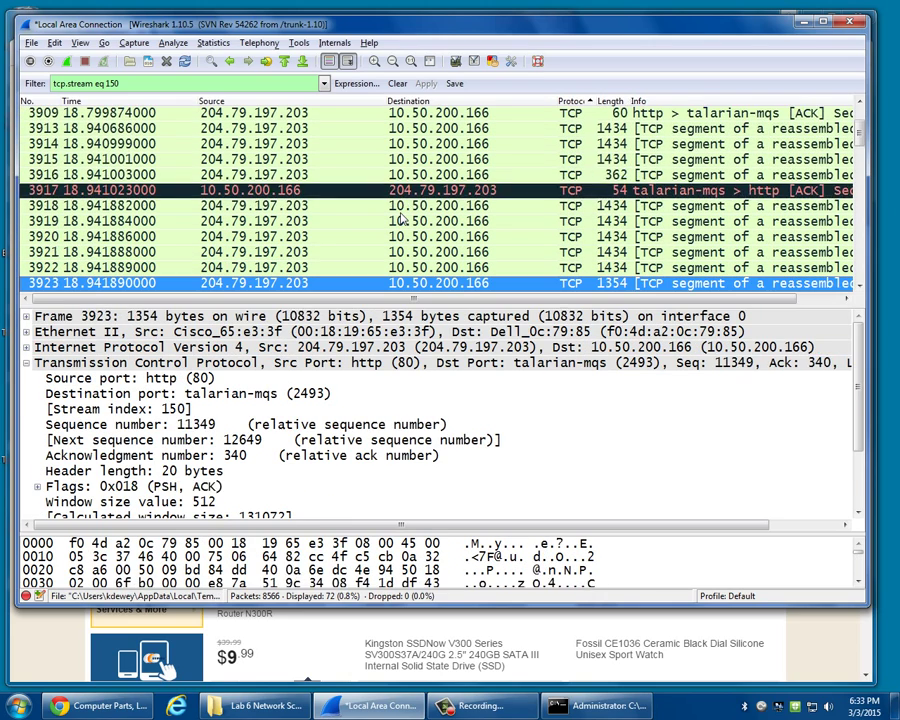
{"action": "key", "text": "Down"}
{"action": "key", "text": "Down"}
{"action": "key", "text": "Down"}
{"action": "key", "text": "Down"}
{"action": "key", "text": "Up"}
{"action": "key", "text": "Up"}
{"action": "key", "text": "Up"}
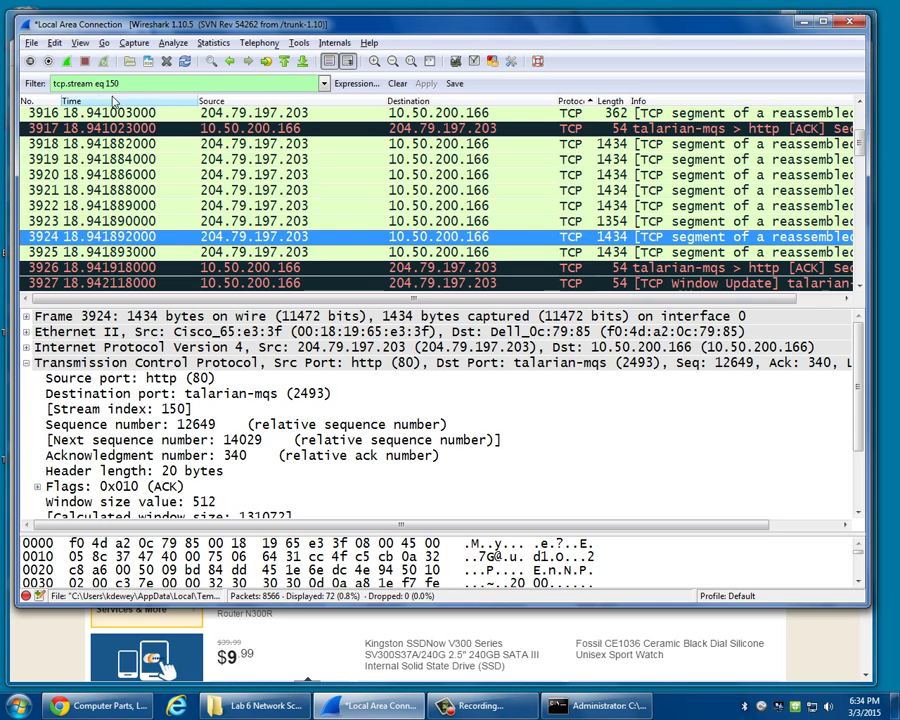
Clear the TCP stream filter and filter the captured packets by the ftp protocol.
{"action": "left_click", "coordinate": [399, 85]}
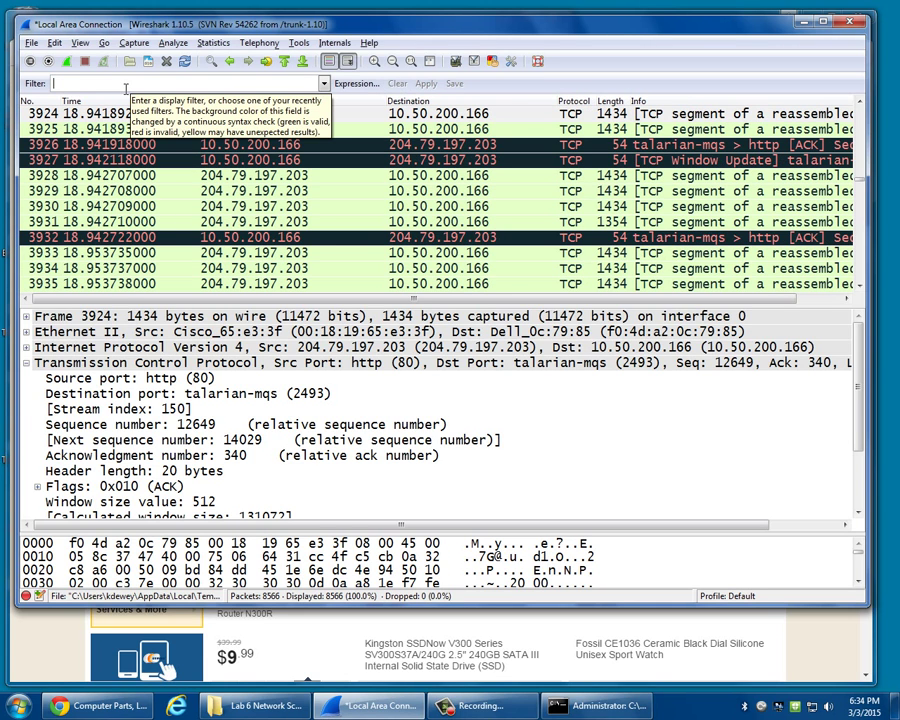
{"action": "type", "text": "ftp"}
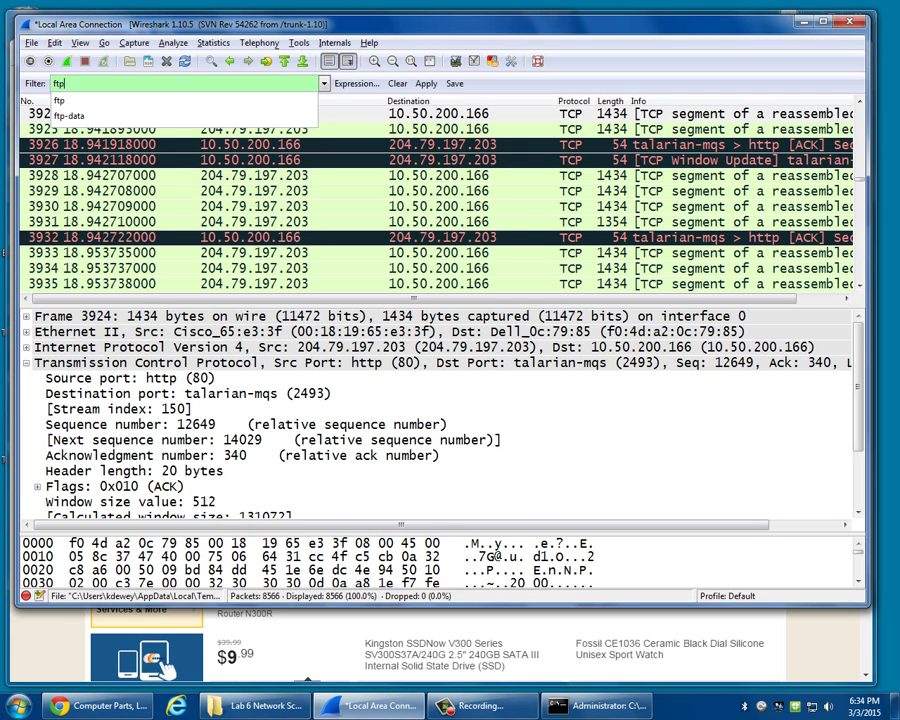
{"action": "key", "text": "Return"}
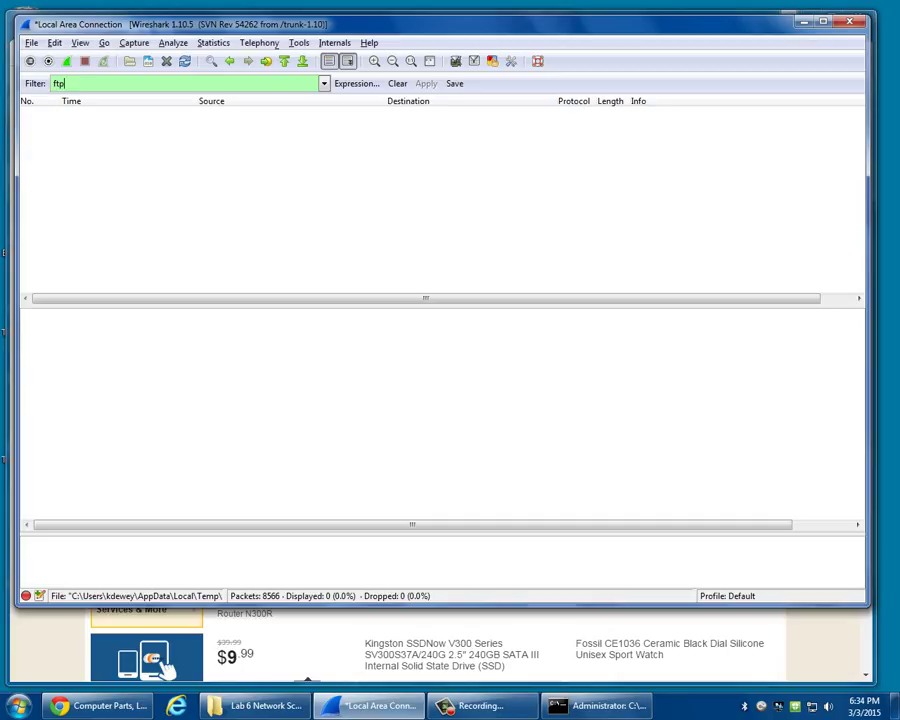
Replace the display filter with http and apply it to the captured packets.
{"action": "key", "text": "BackSpace"}
{"action": "key", "text": "BackSpace"}
{"action": "key", "text": "BackSpace"}
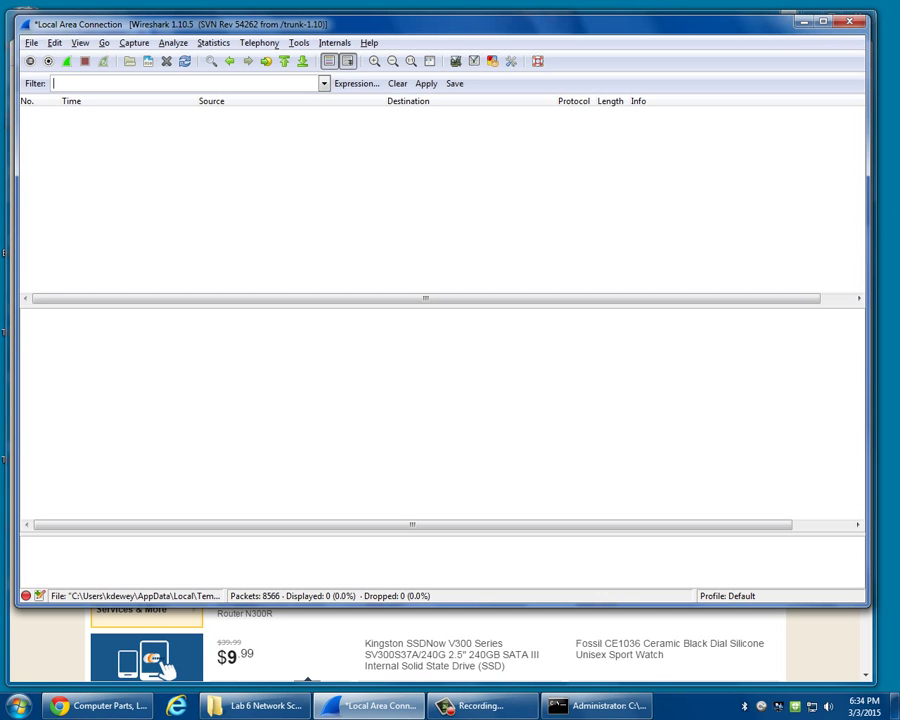
{"action": "type", "text": "http"}
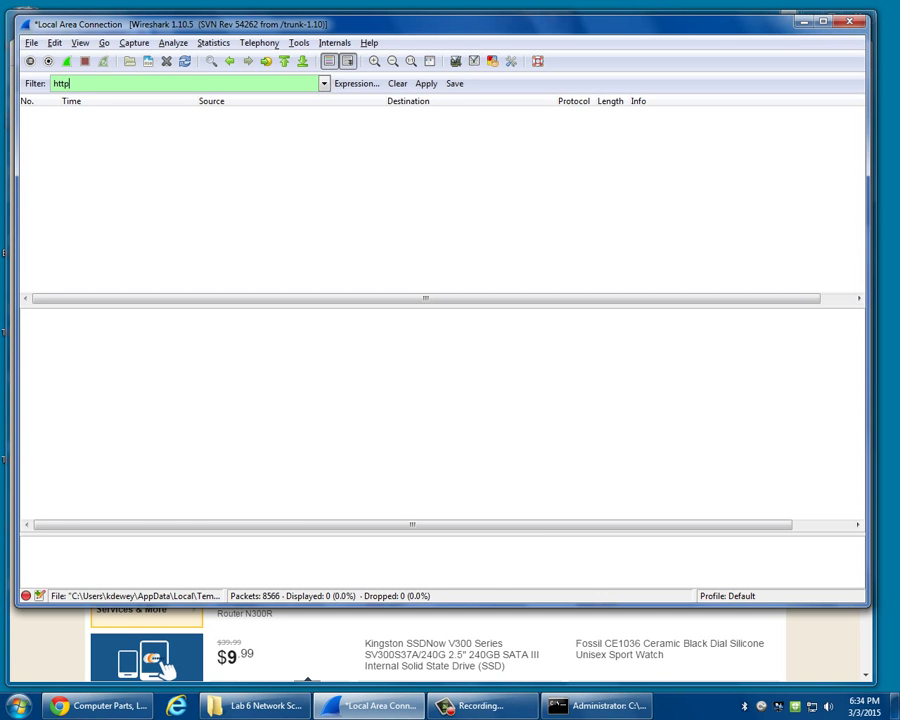
{"action": "key", "text": "Return"}
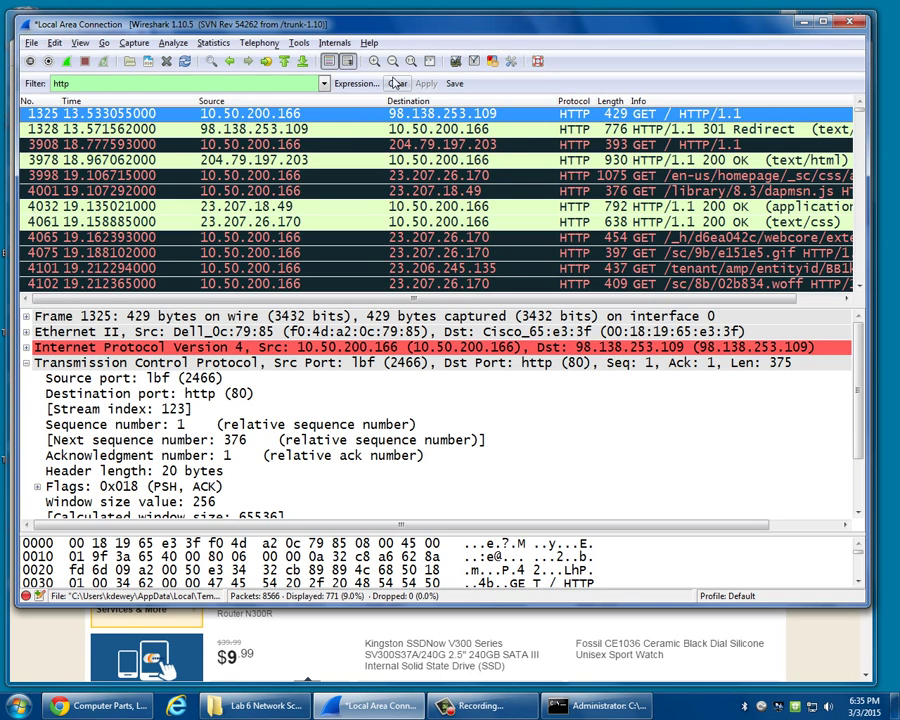
Clear the http filter and display only the arp packets.
{"action": "left_click", "coordinate": [395, 83]}
{"action": "type", "text": "ar"}
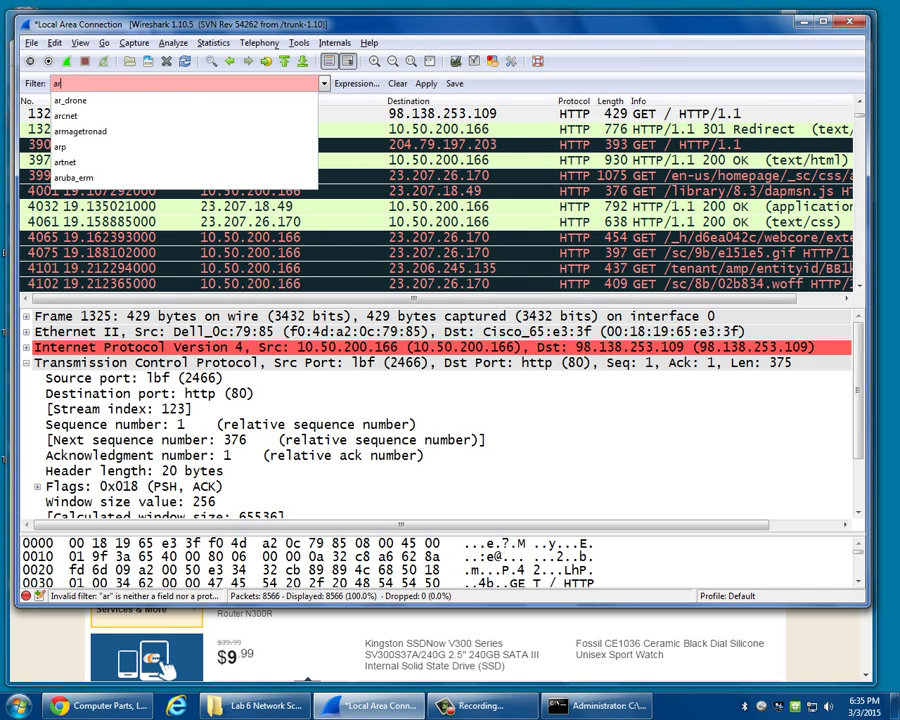
{"action": "type", "text": "p"}
{"action": "key", "text": "Return"}
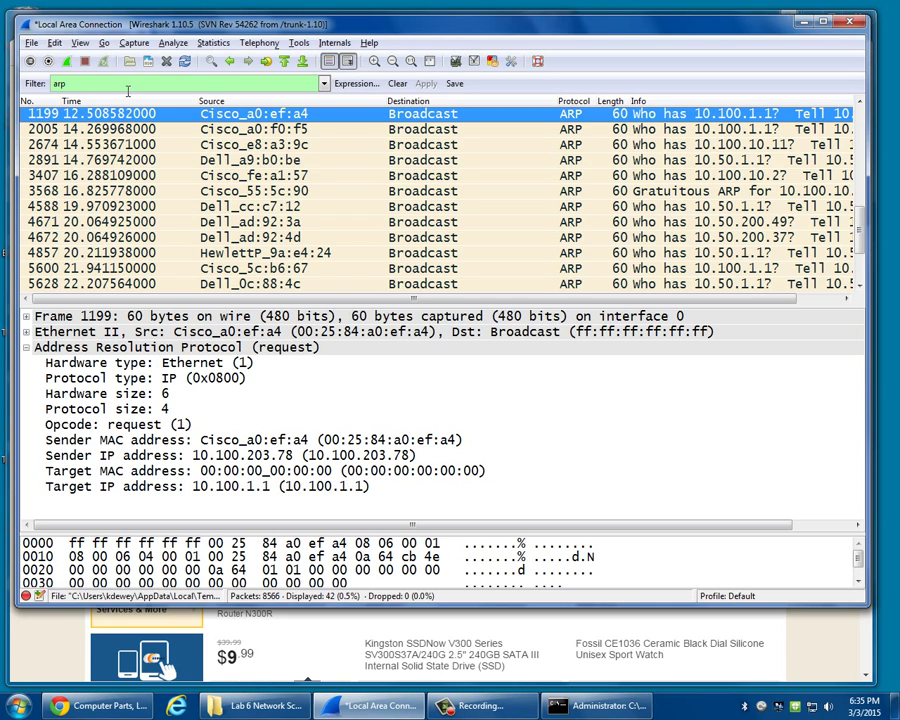
Replace the arp filter with dns and apply it to the packet list.
{"action": "key", "text": "ctrl+slash"}
{"action": "type", "text": "dns"}
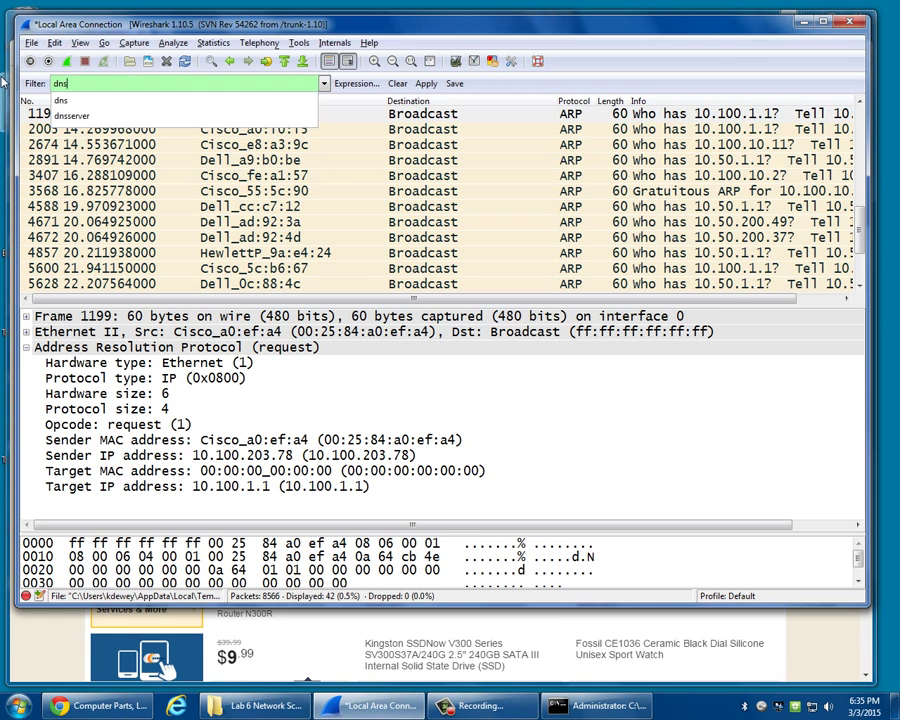
{"action": "key", "text": "Return"}
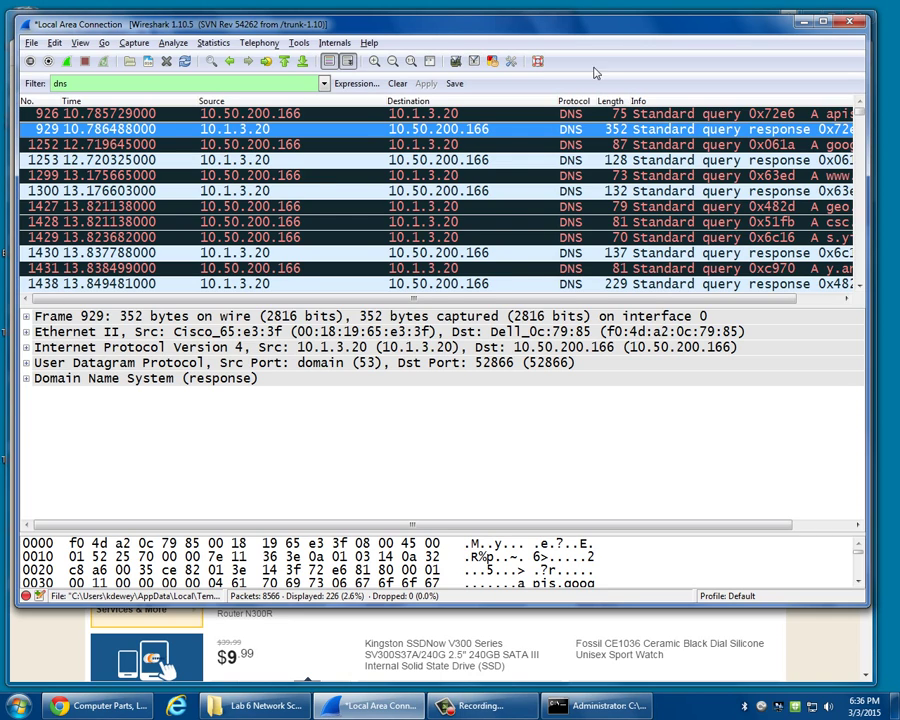
Open the handout Lab 6 Network Traffic.pdf from the Lab 6 Network Scanning folder in Adobe Reader.
{"action": "left_click", "coordinate": [235, 710]}
{"action": "left_click", "coordinate": [195, 124]}
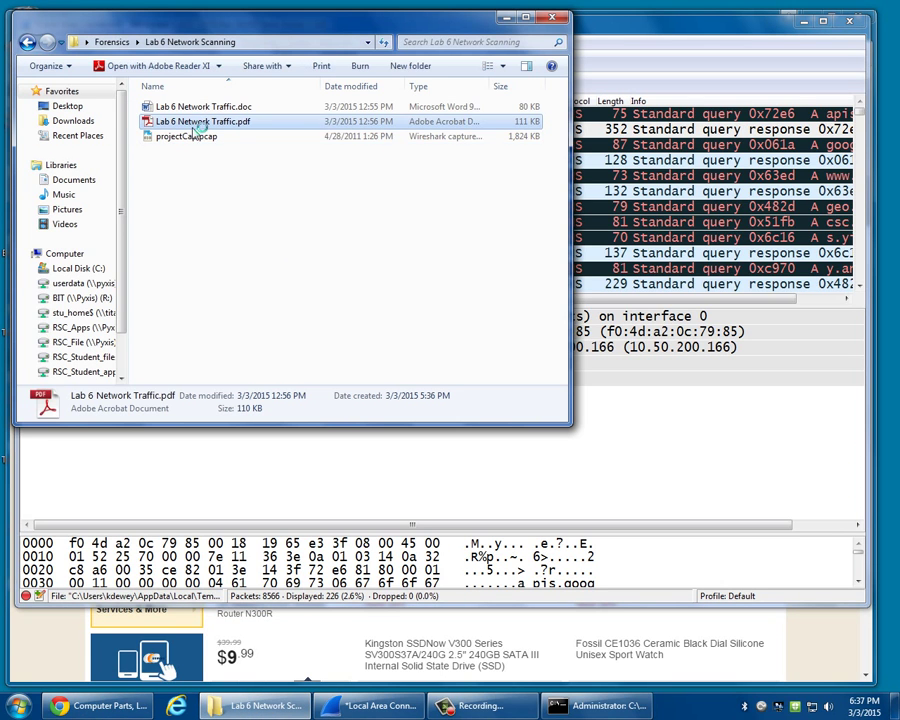
{"action": "double_click", "coordinate": [195, 124]}
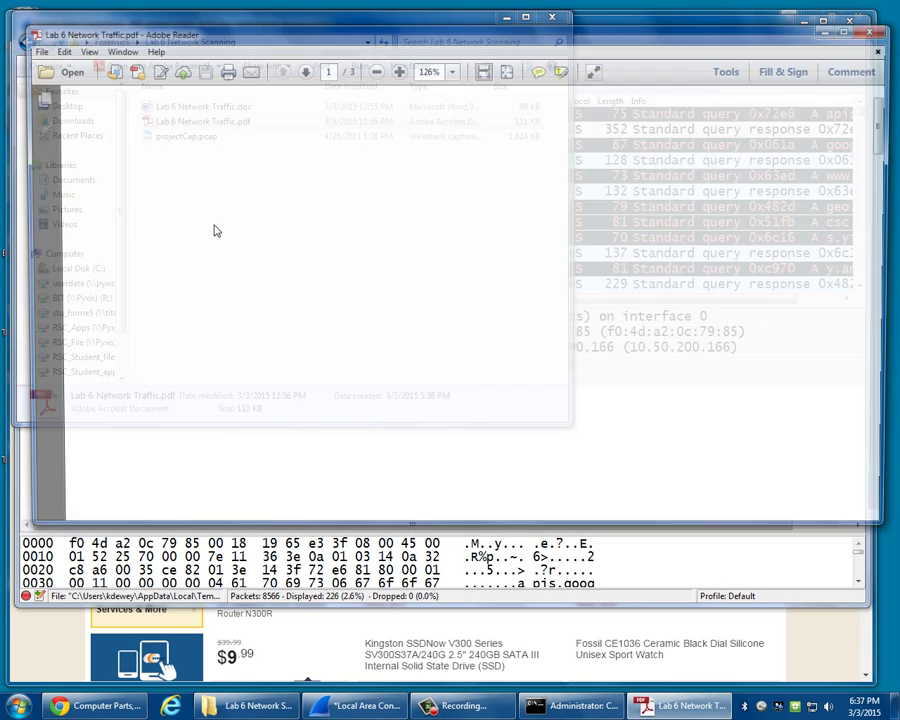
Read through the lab handout from the purpose, scenario and assignment to quiz Question 10.
{"action": "scroll", "coordinate": [230, 245], "scroll_direction": "down", "scroll_amount": 2}
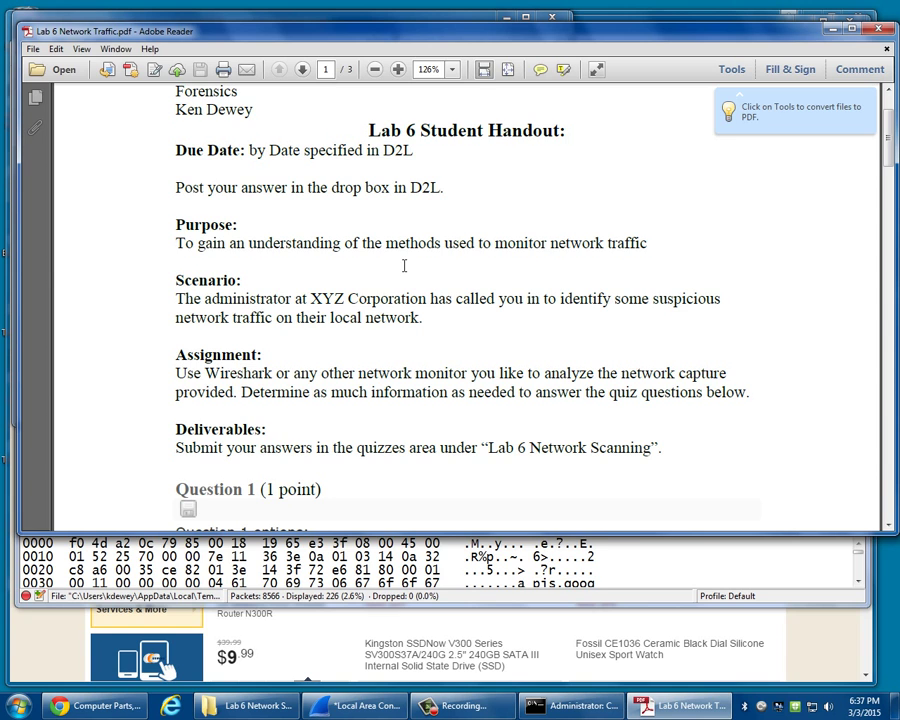
{"action": "scroll", "coordinate": [400, 264], "scroll_direction": "down", "scroll_amount": 1}
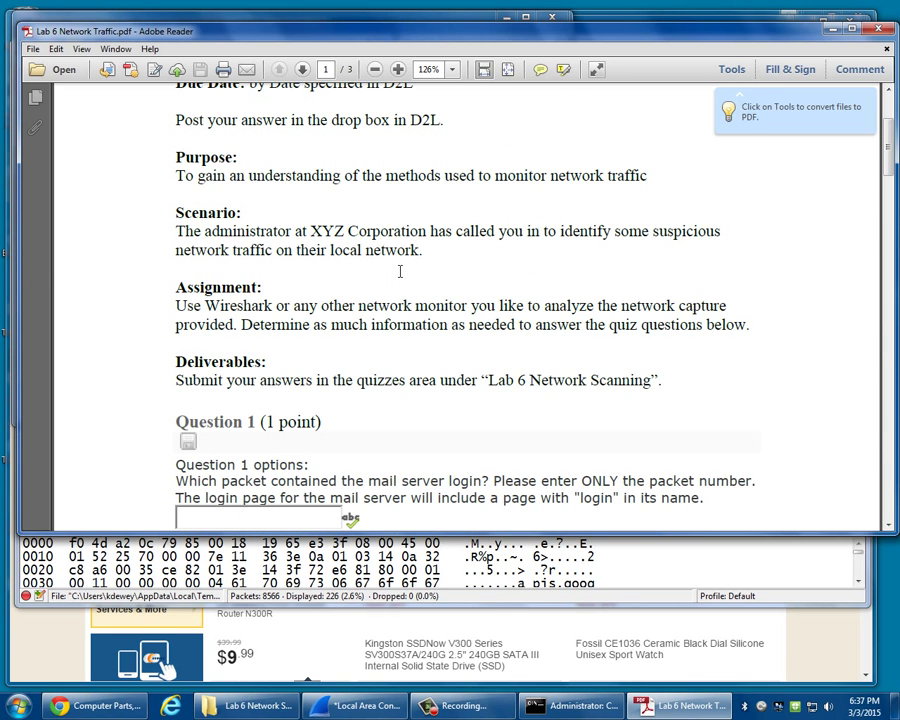
{"action": "scroll", "coordinate": [400, 271], "scroll_direction": "down", "scroll_amount": 1}
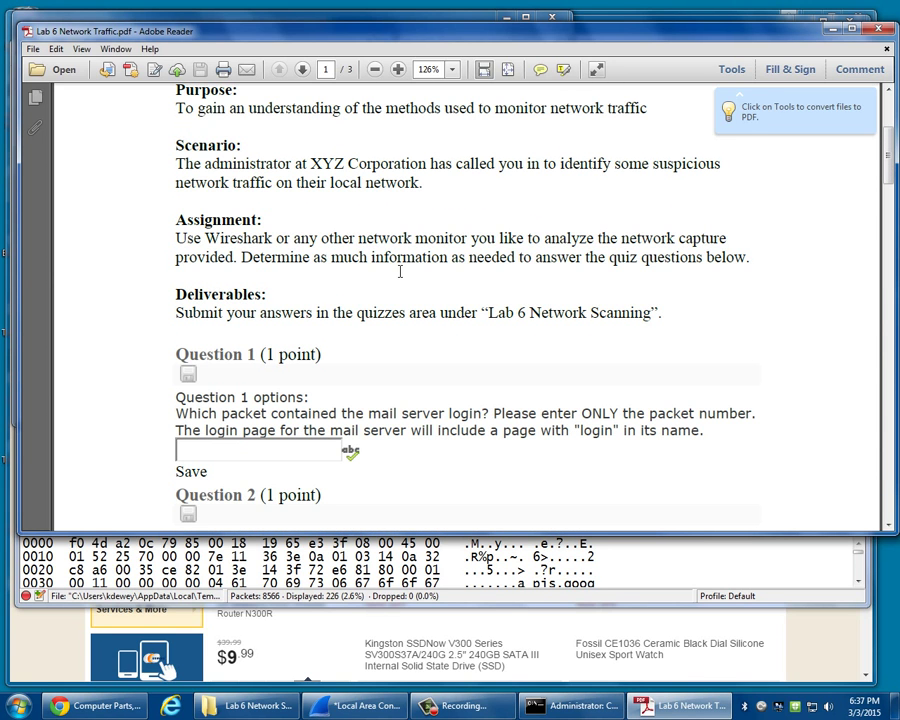
{"action": "scroll", "coordinate": [400, 270], "scroll_direction": "down", "scroll_amount": 10}
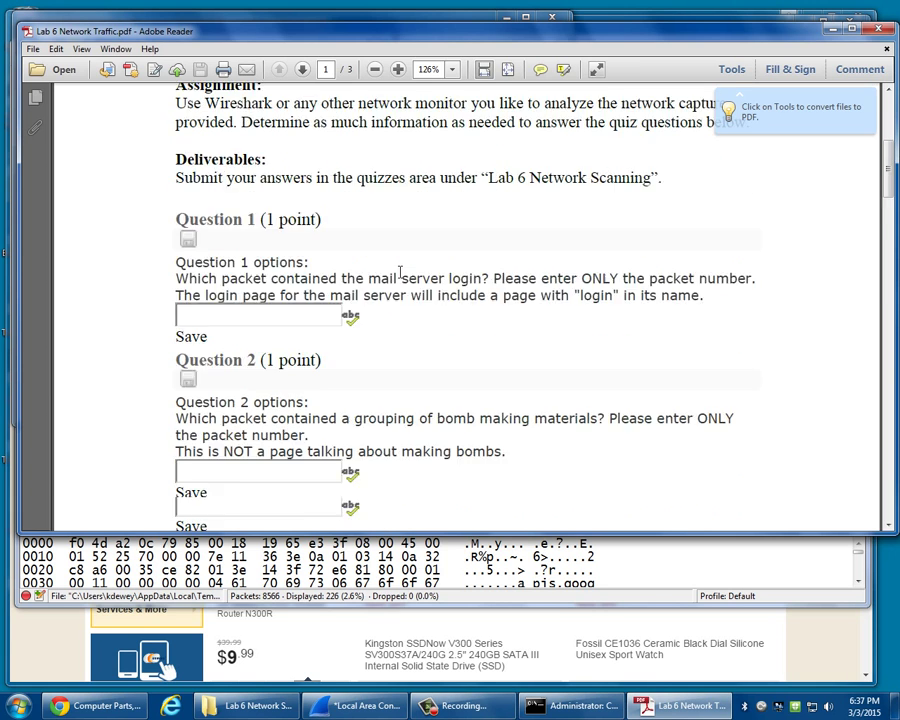
{"action": "scroll", "coordinate": [393, 285], "scroll_direction": "down", "scroll_amount": 3}
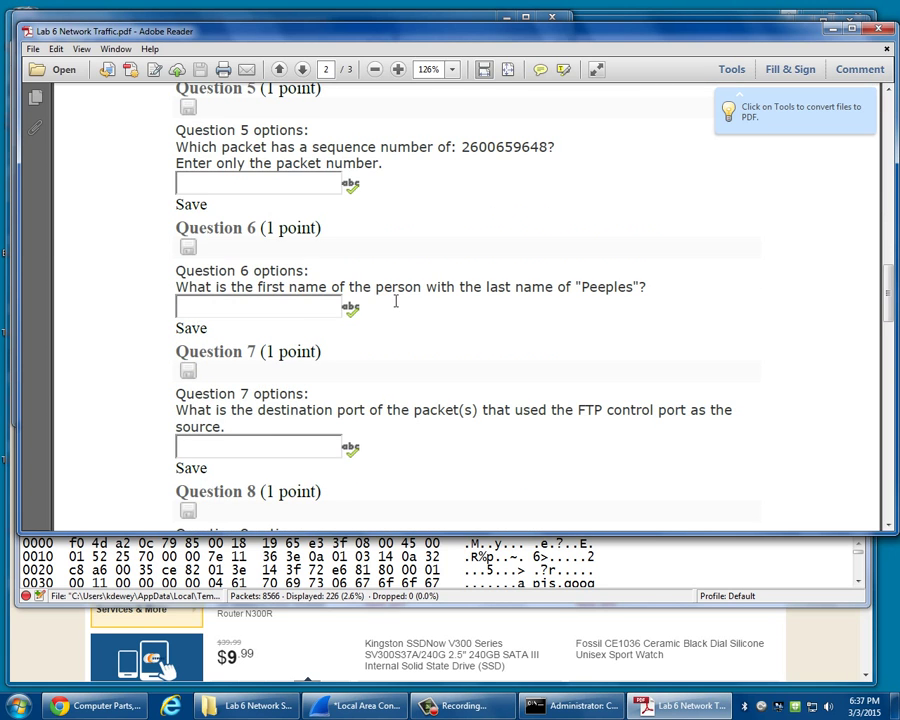
{"action": "scroll", "coordinate": [602, 171], "scroll_direction": "down", "scroll_amount": 10}
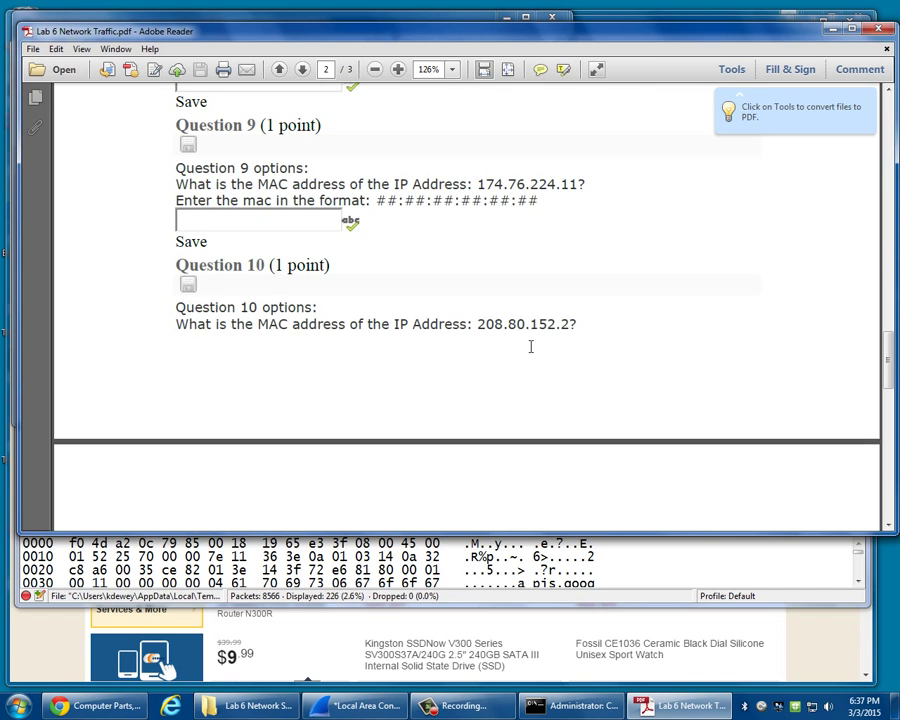
{"action": "scroll", "coordinate": [530, 346], "scroll_direction": "up", "scroll_amount": 10}
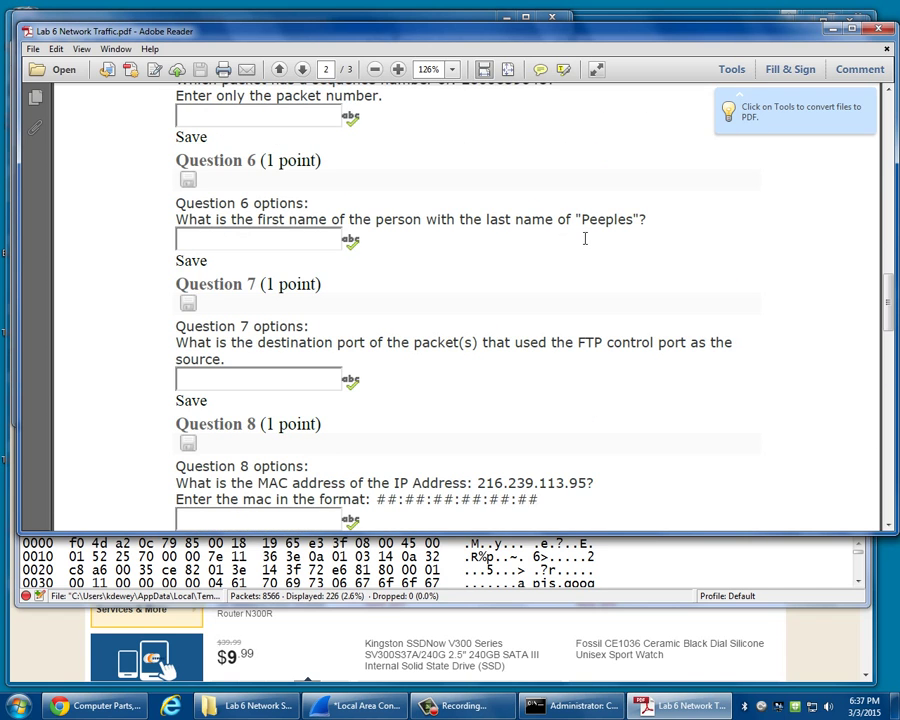
Highlight the last name in Question 6 and the password in Question 4 of the handout.
{"action": "left_click_drag", "start_coordinate": [576, 221], "coordinate": [646, 230]}
{"action": "scroll", "coordinate": [626, 256], "scroll_direction": "up", "scroll_amount": 3}
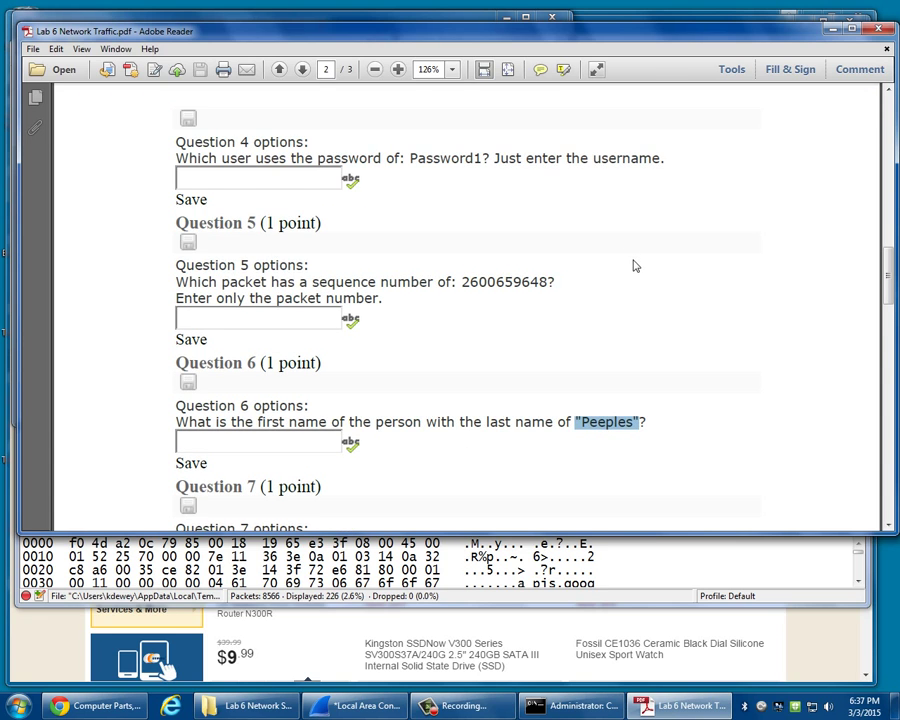
{"action": "scroll", "coordinate": [640, 265], "scroll_direction": "up", "scroll_amount": 2}
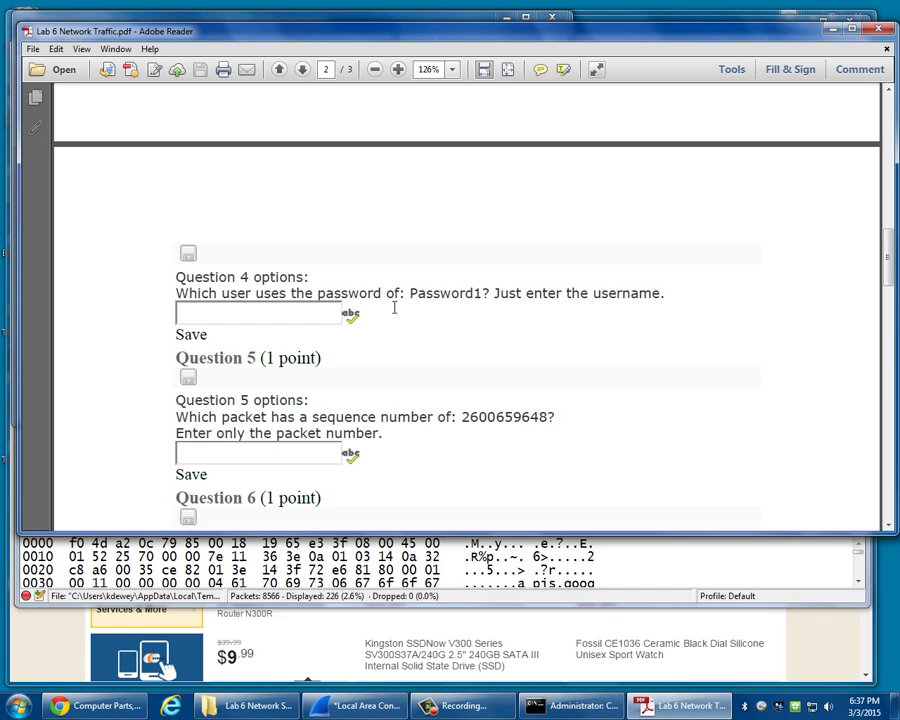
{"action": "left_click_drag", "start_coordinate": [411, 306], "coordinate": [488, 302]}
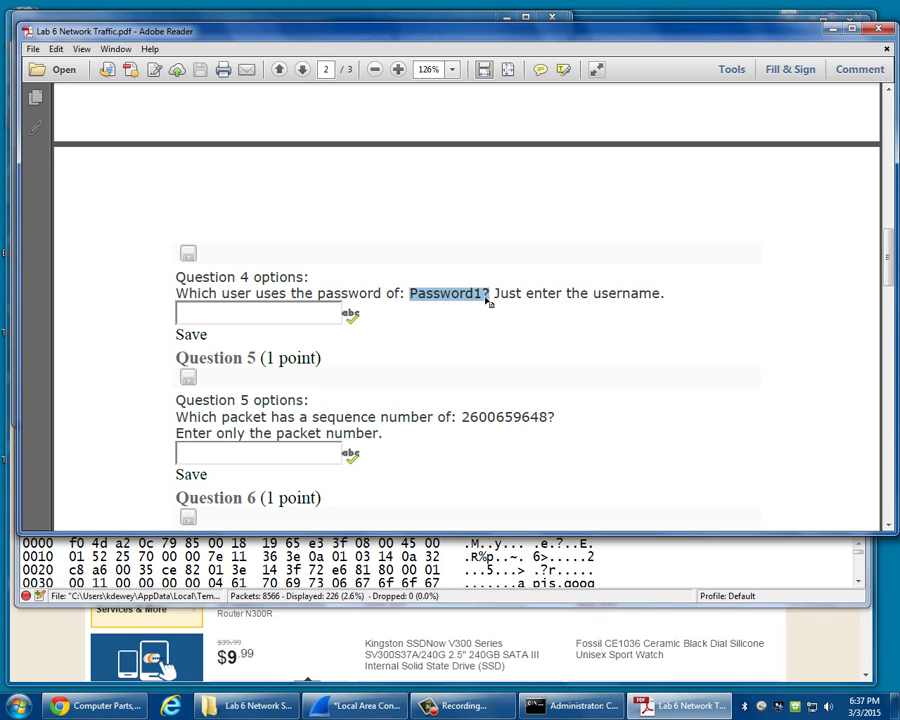